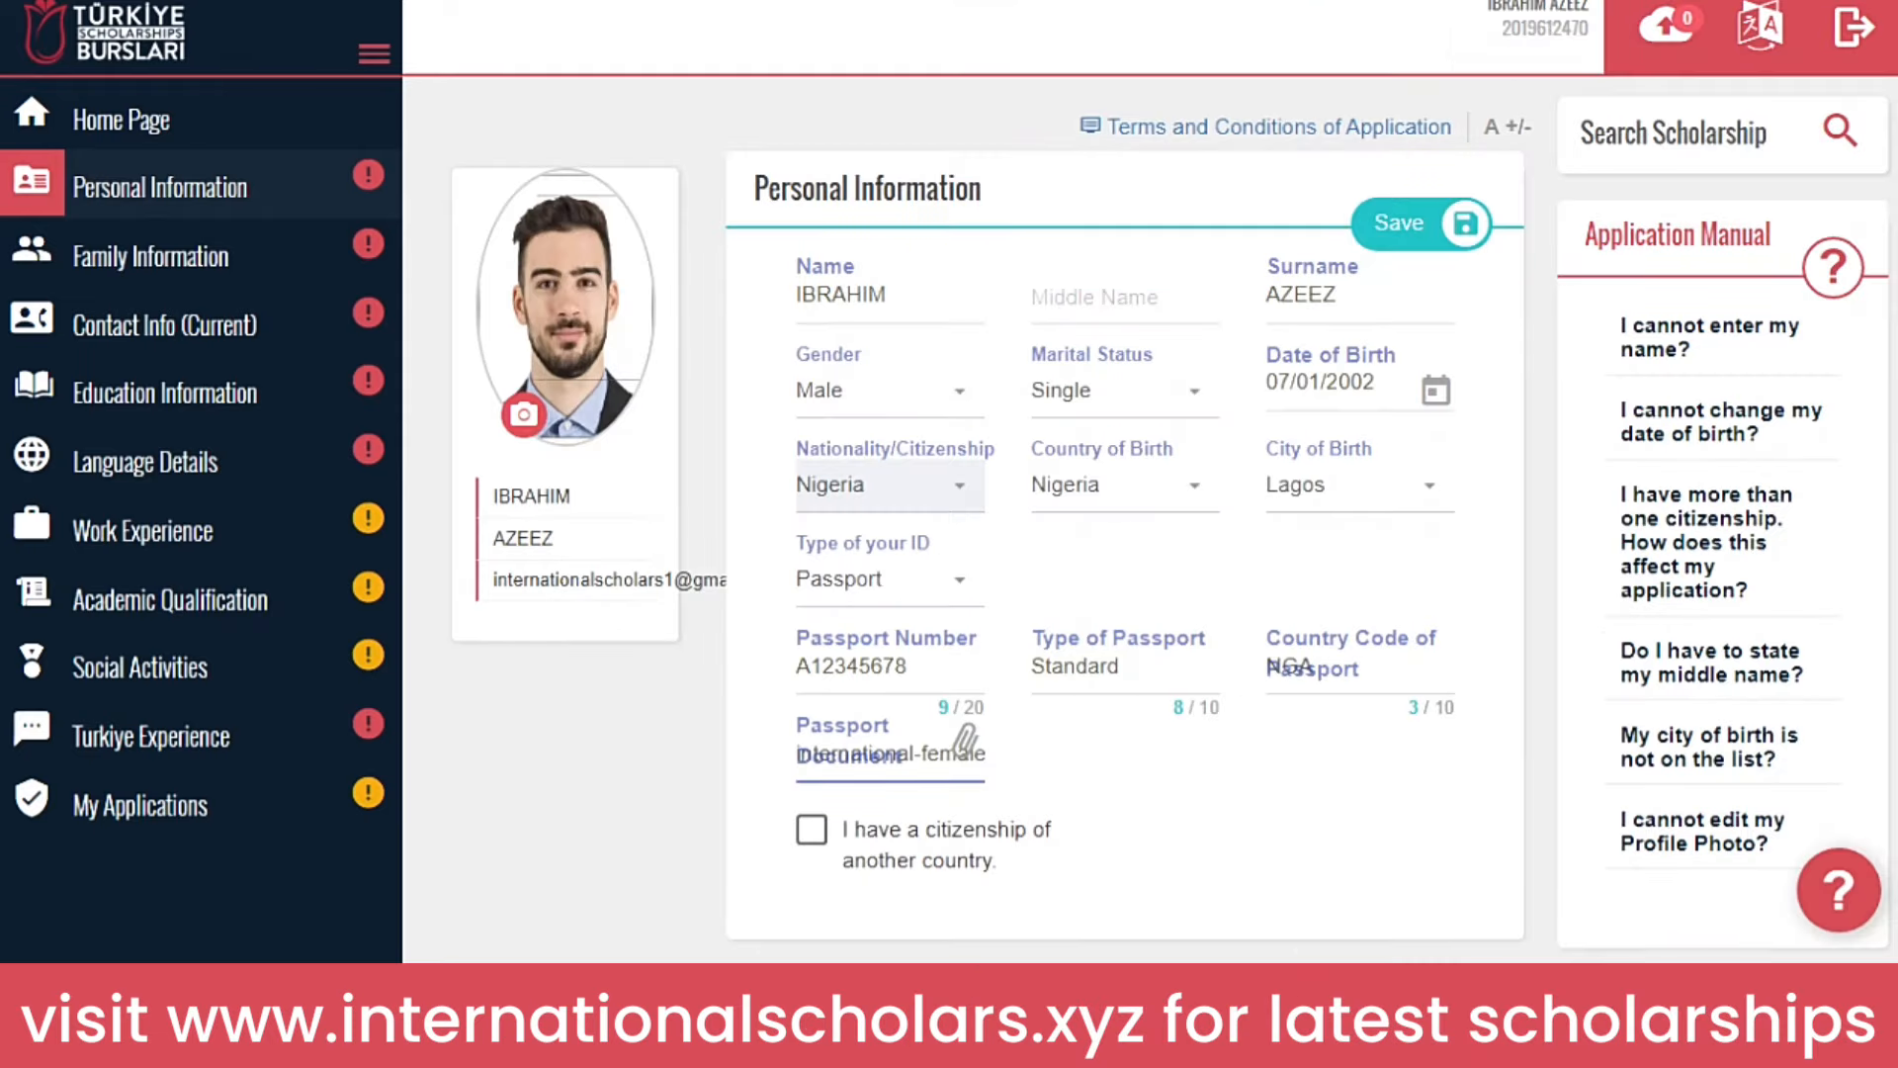
- Set religious belonging to Islam, ethnicity to Yoruba, and disability status to 'I dont have any disability'
scroll(1473, 504, "down", 2)
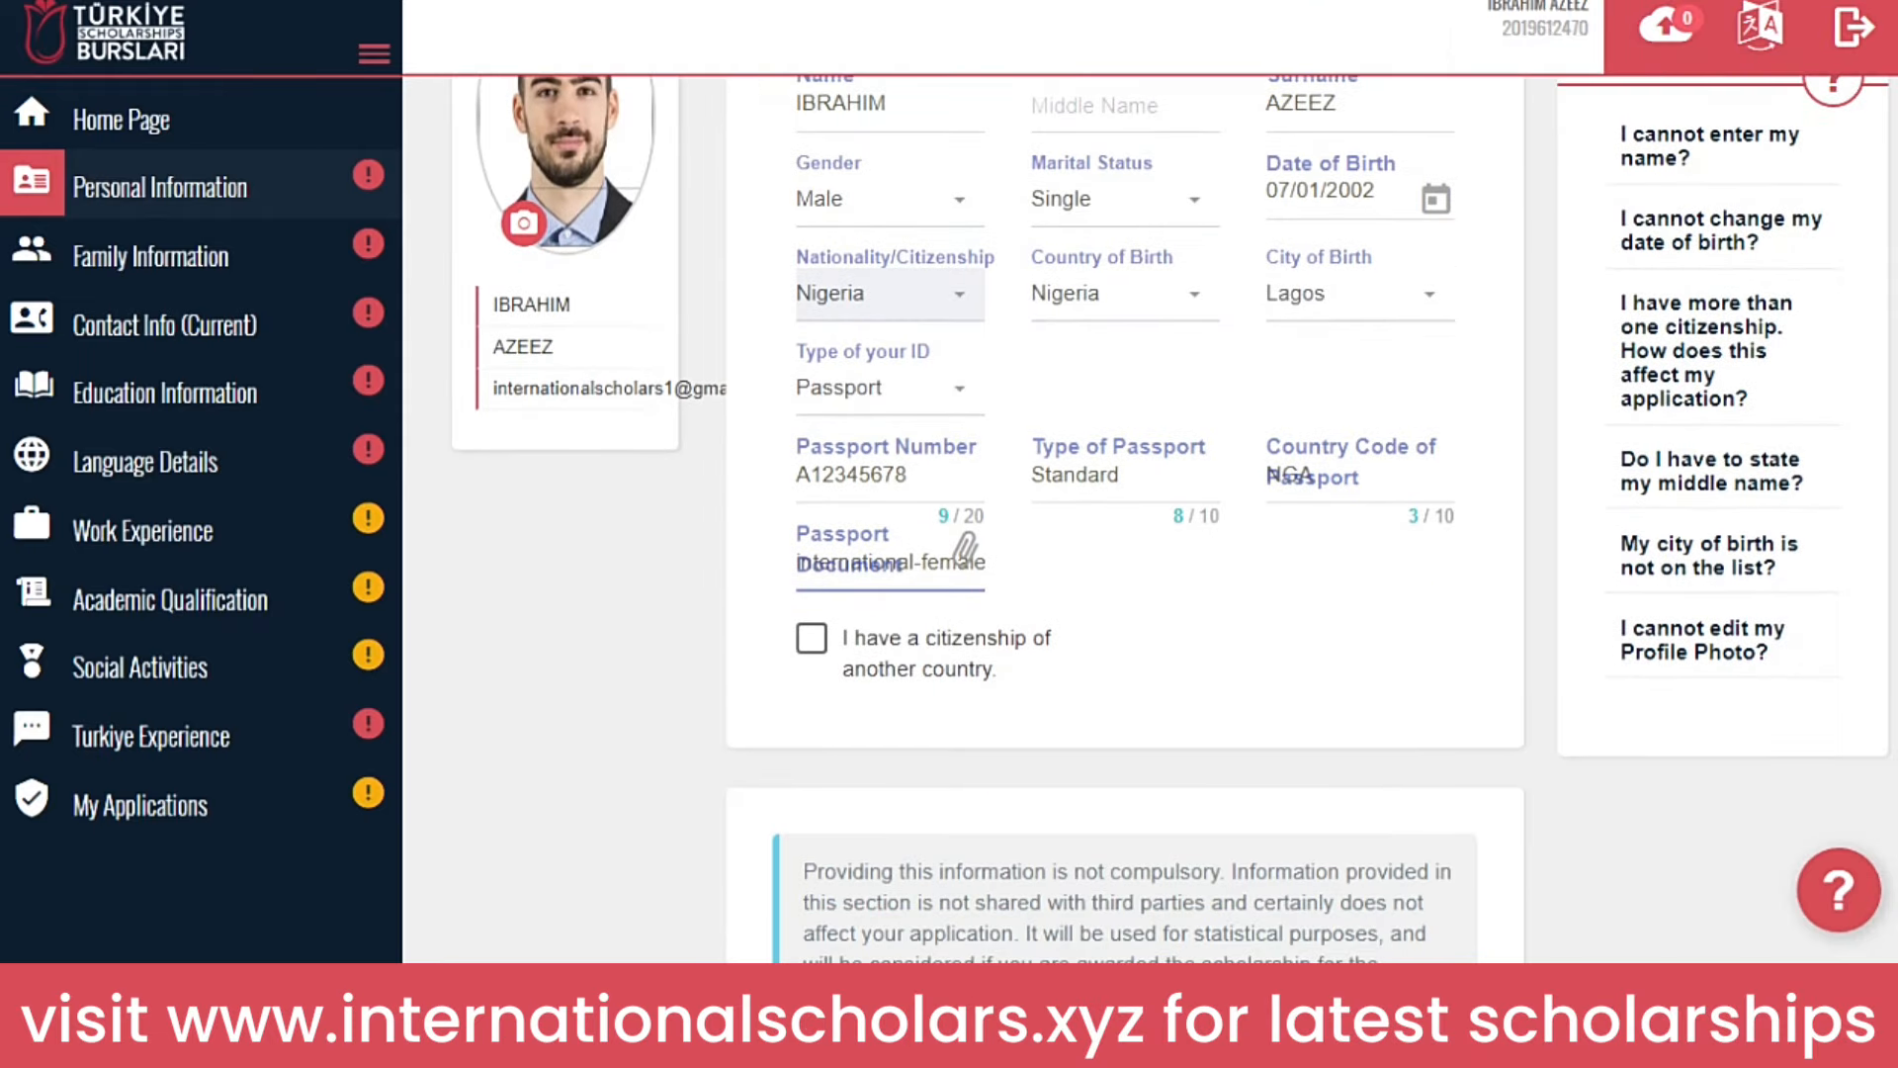
scroll(1127, 515, "down", 4)
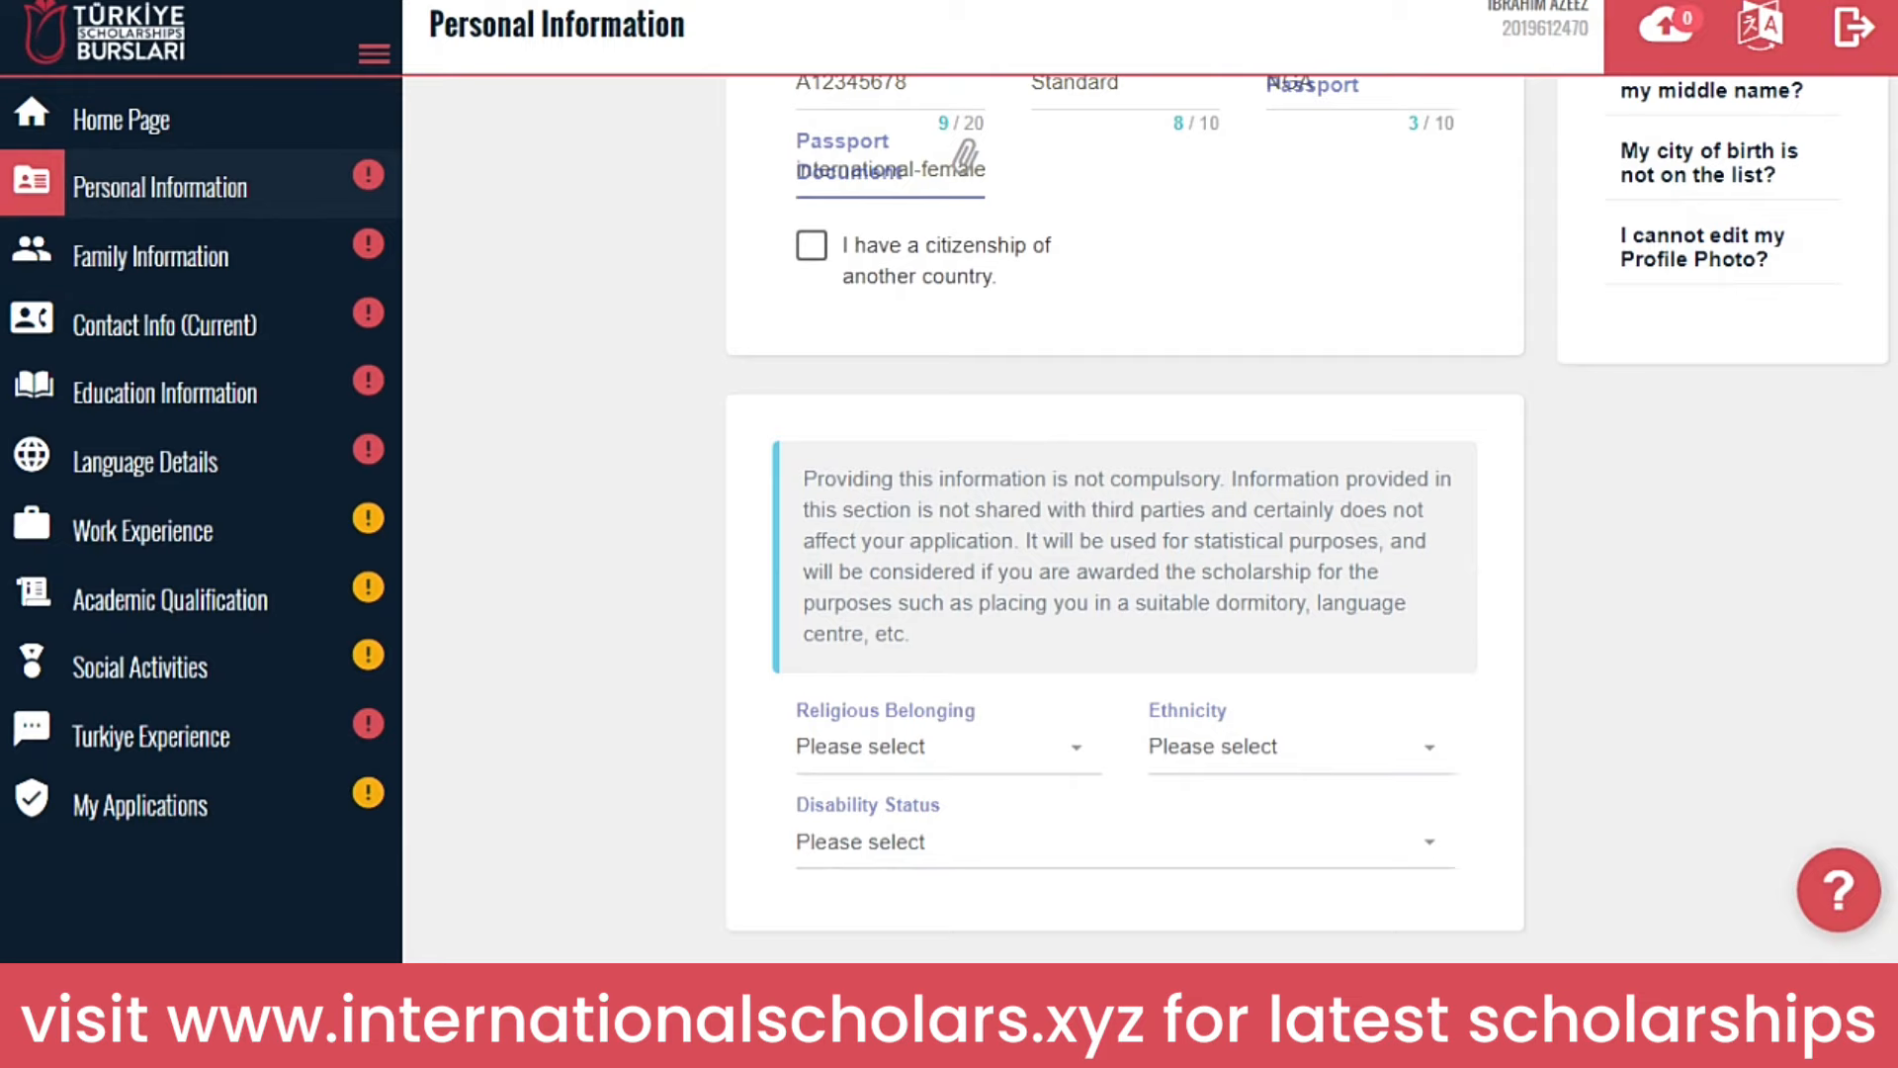
left_click(923, 766)
type("isl")
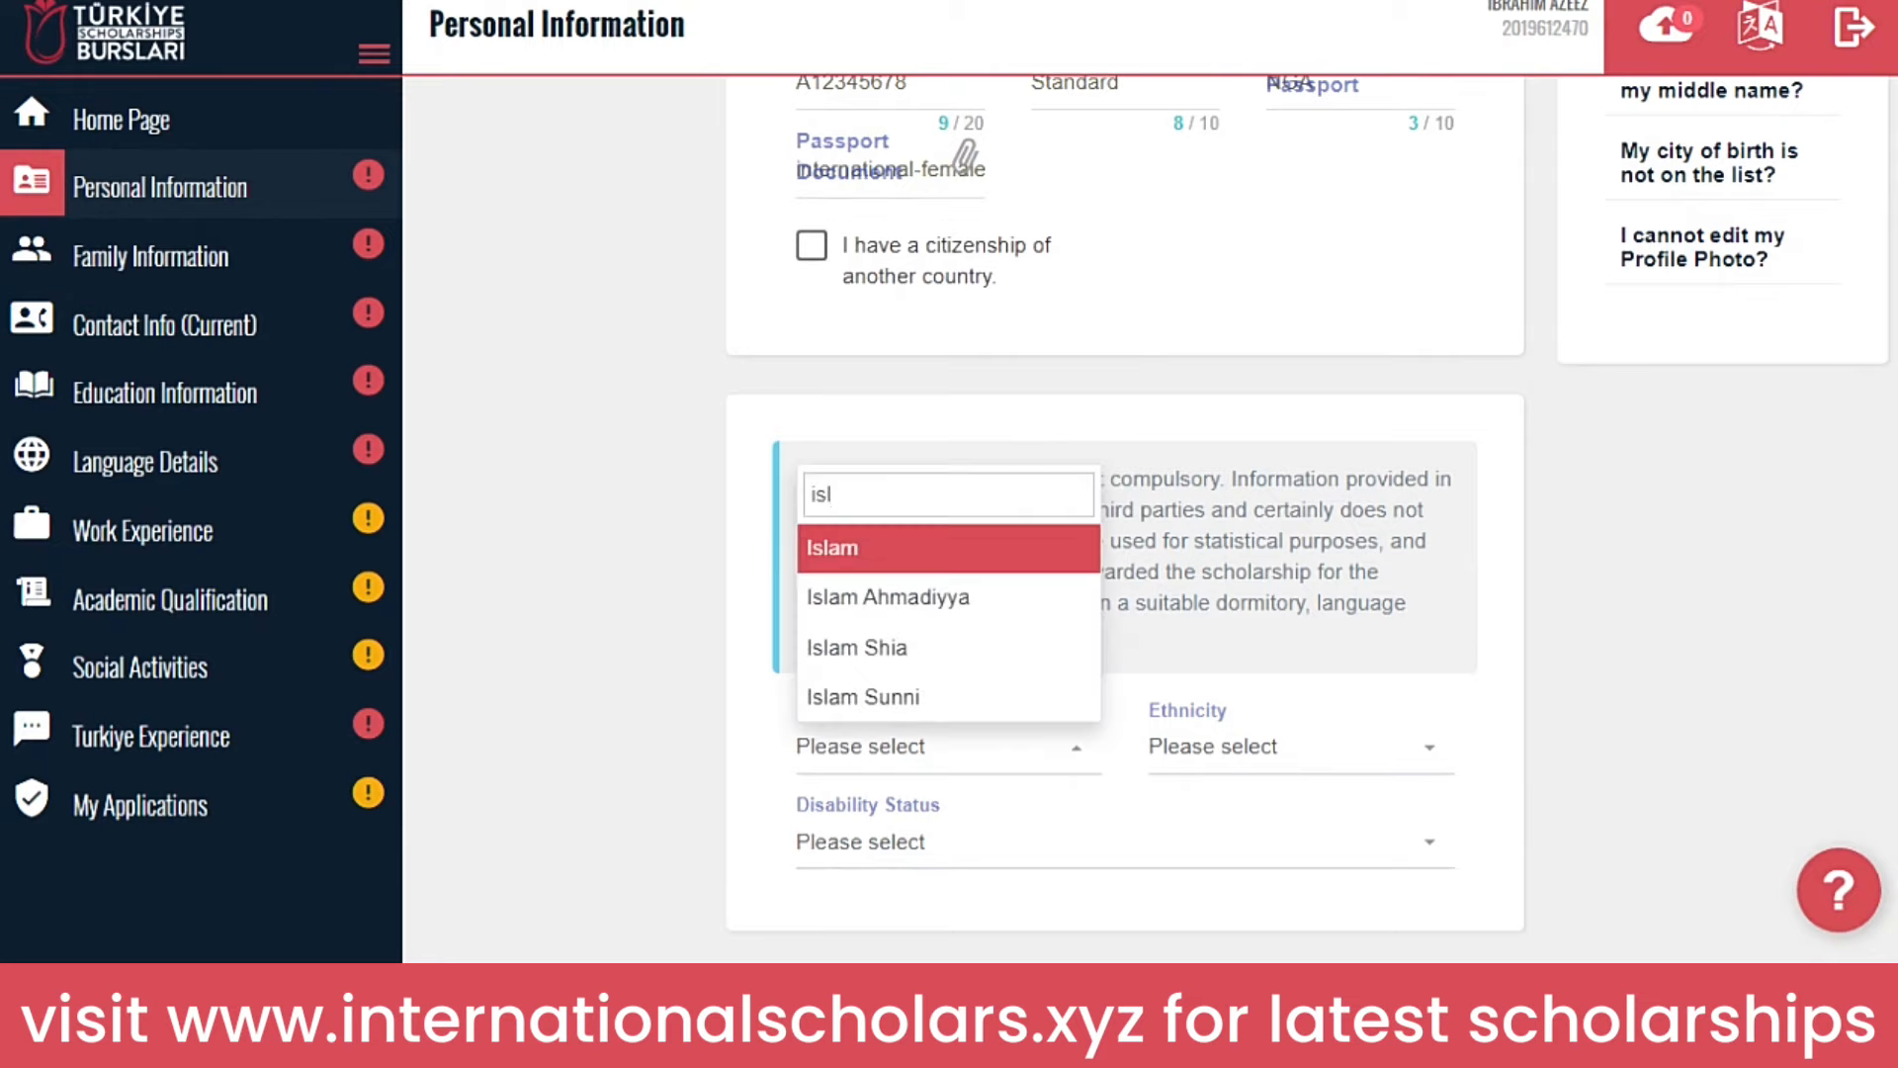
key("Return")
left_click(1210, 766)
type("Yor")
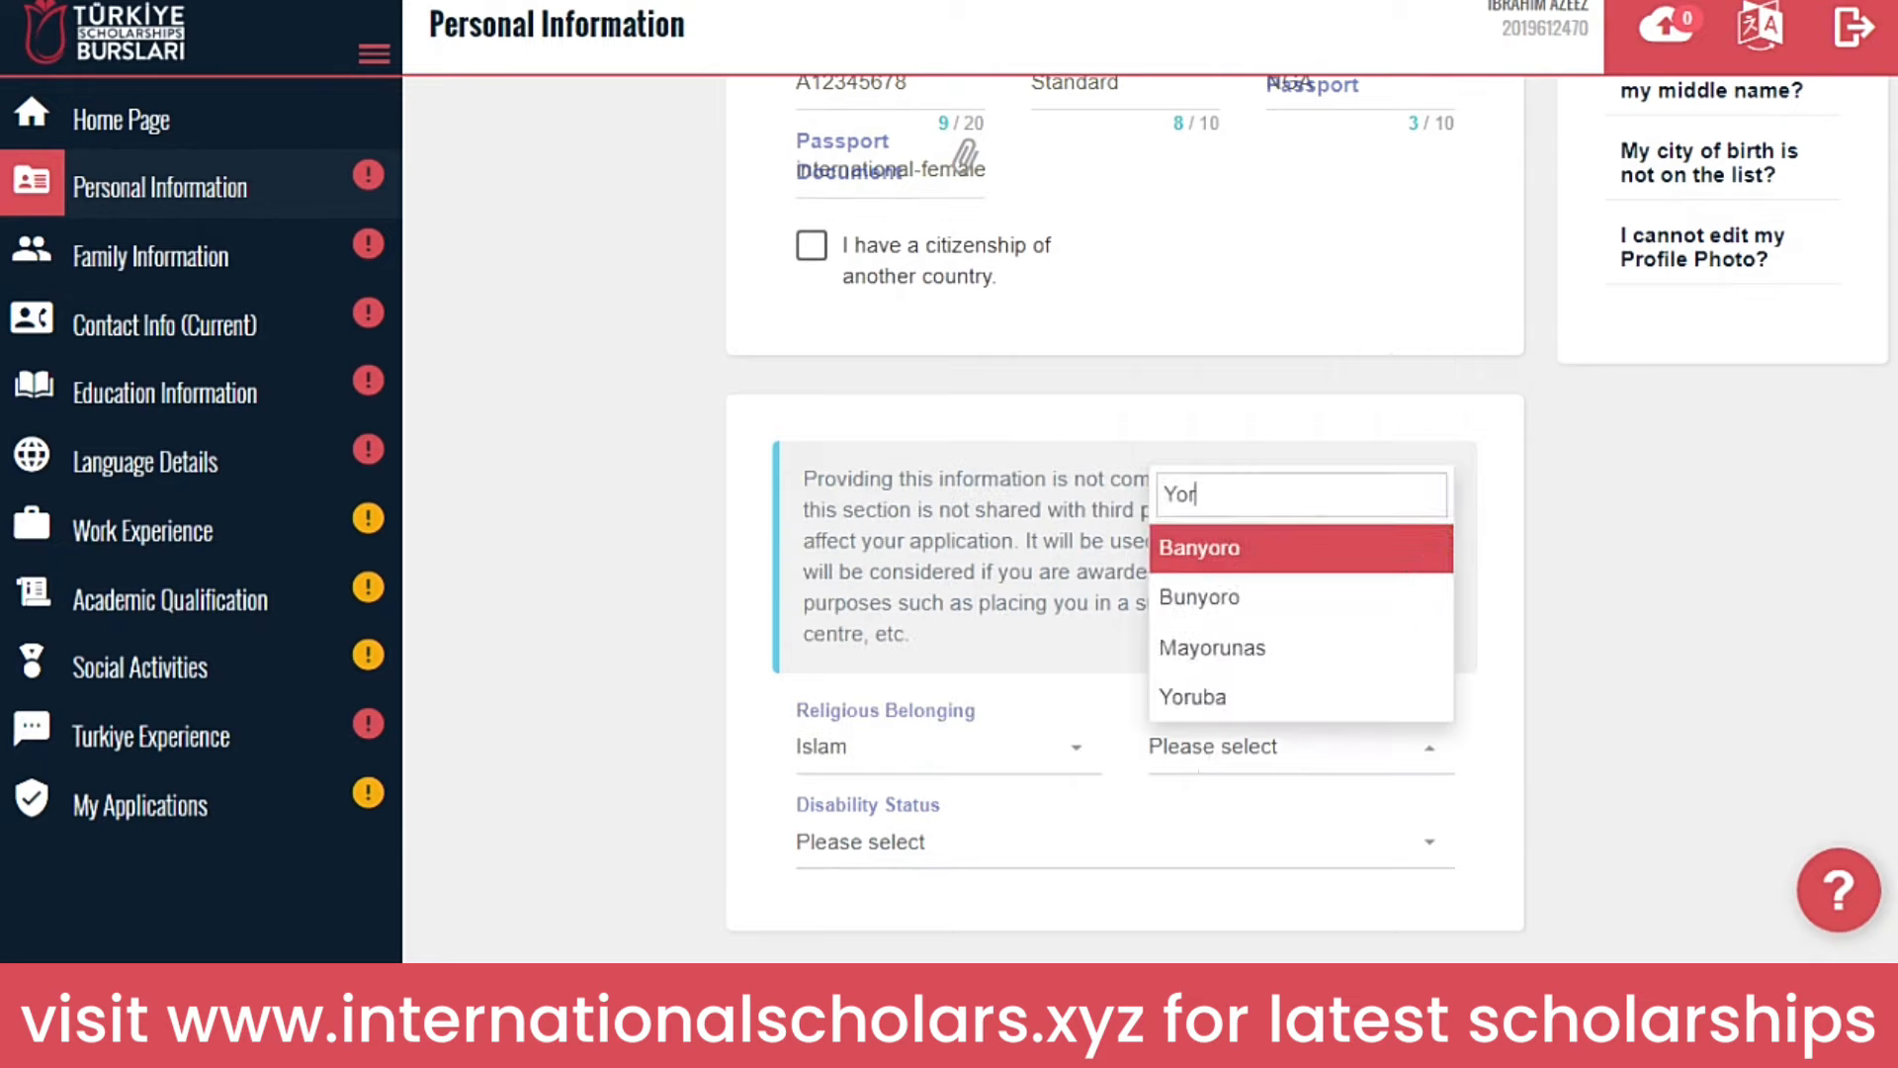
left_click(1210, 710)
left_click(992, 850)
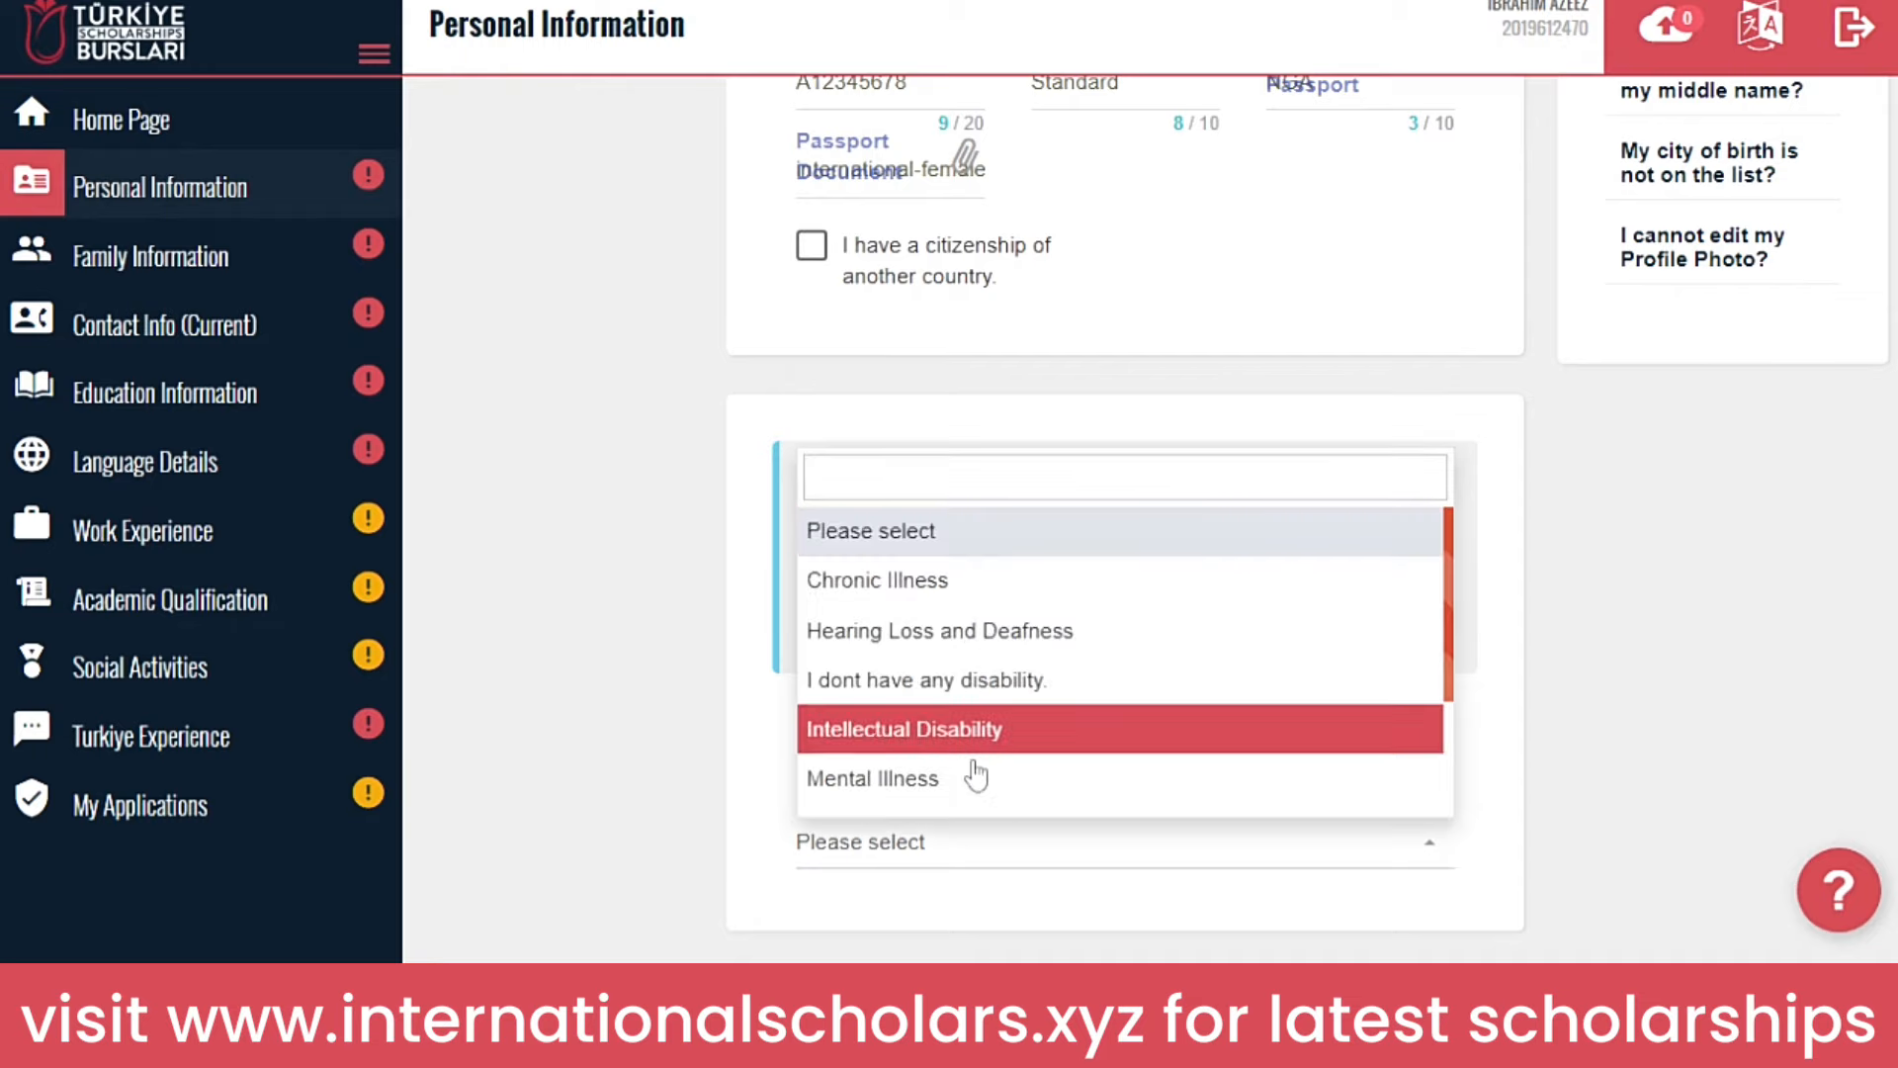
left_click(1003, 678)
scroll(1457, 651, "up", 5)
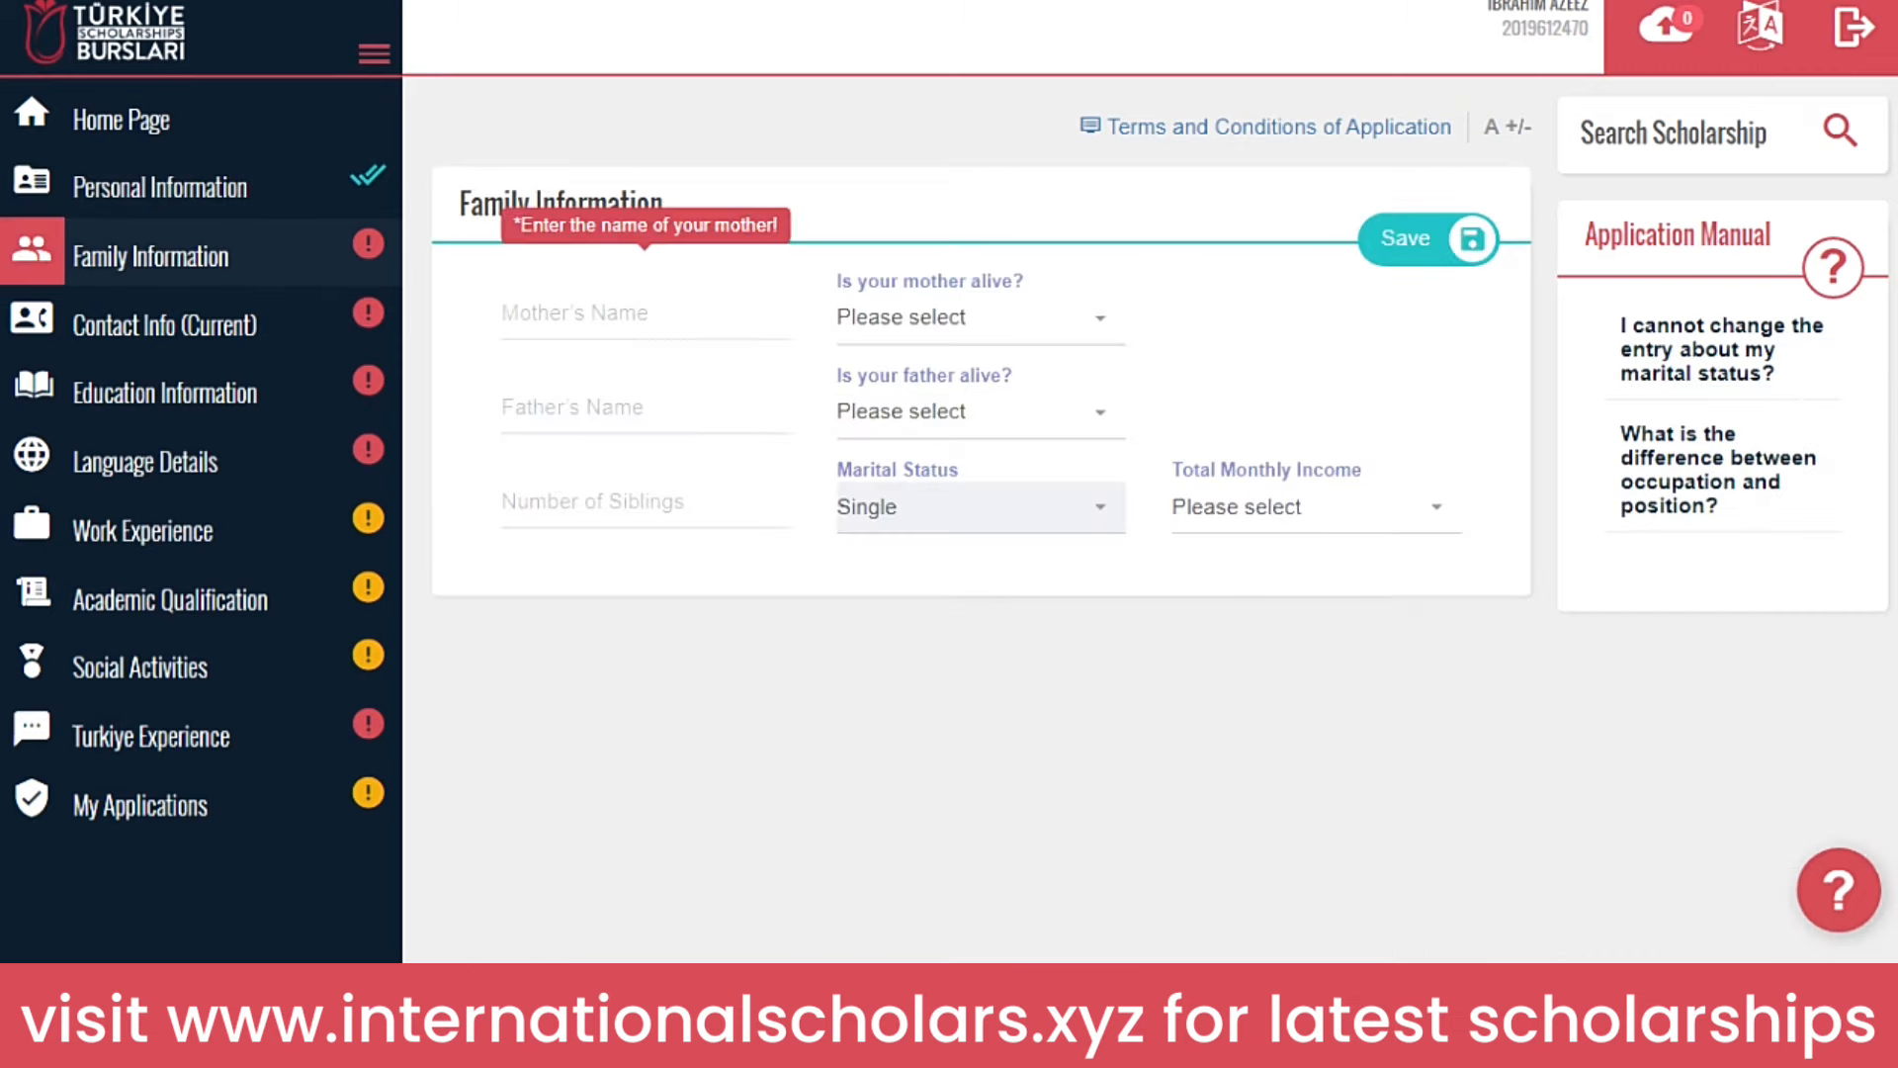
- Enter the mother's and father's names, 3 siblings, and mark both parents as alive
left_click(644, 313)
key("Tab")
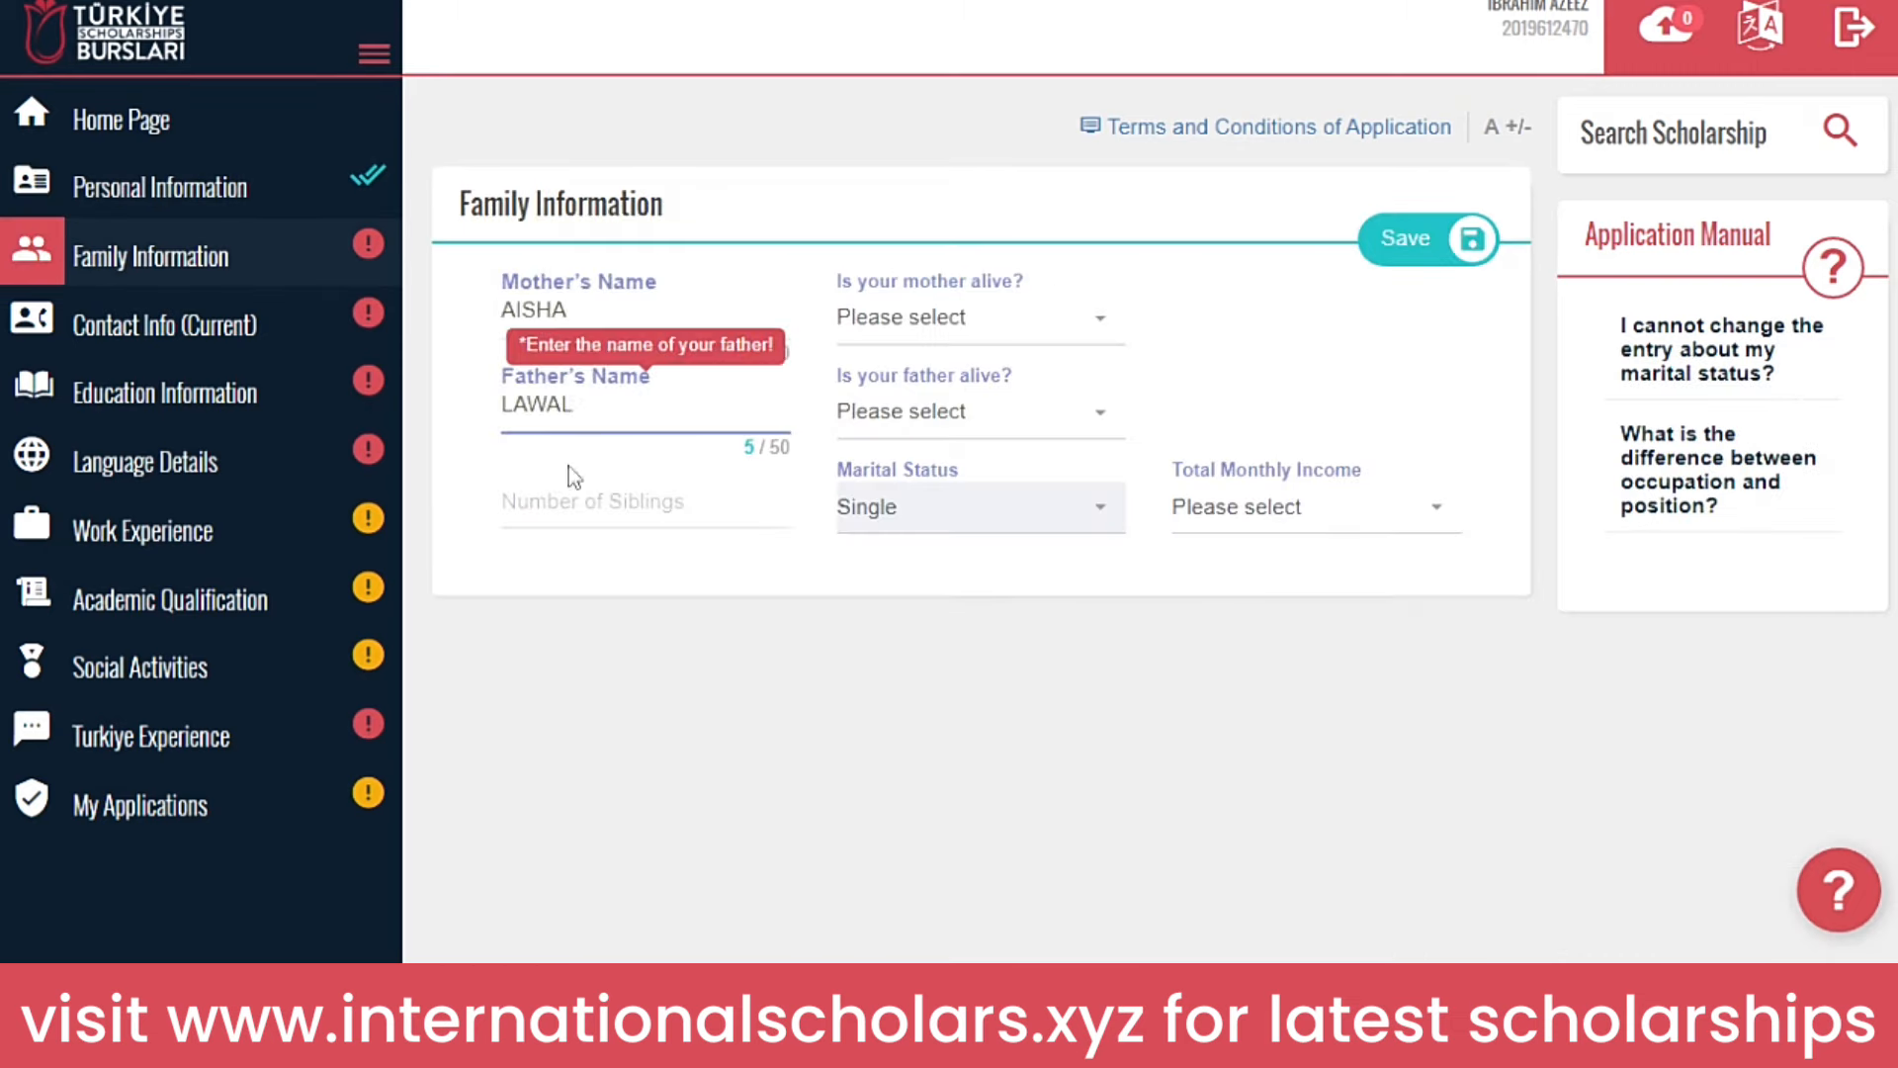
left_click(573, 473)
type("3")
left_click(969, 316)
left_click(983, 473)
left_click(968, 410)
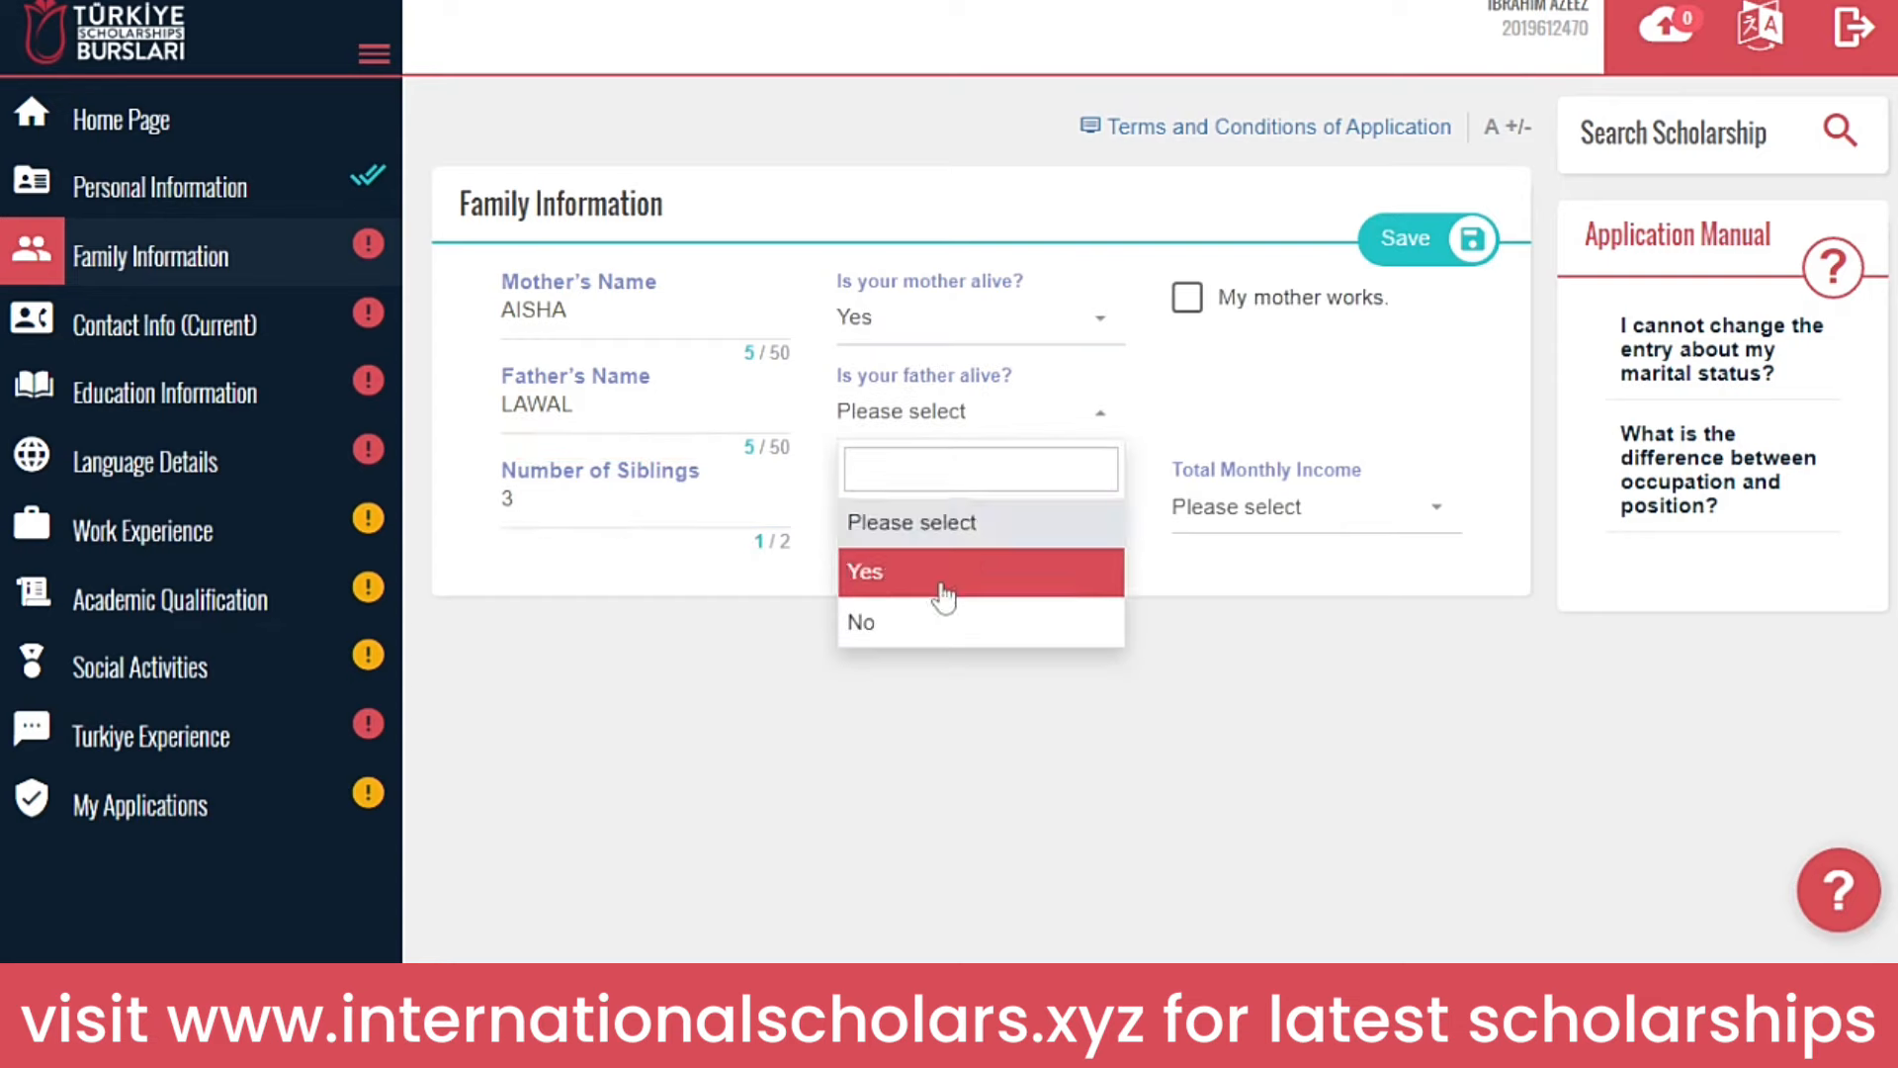
left_click(937, 570)
- Record the mother working at ABC Limited as an Accountant titled Bursar; mark the father as working
left_click(1248, 289)
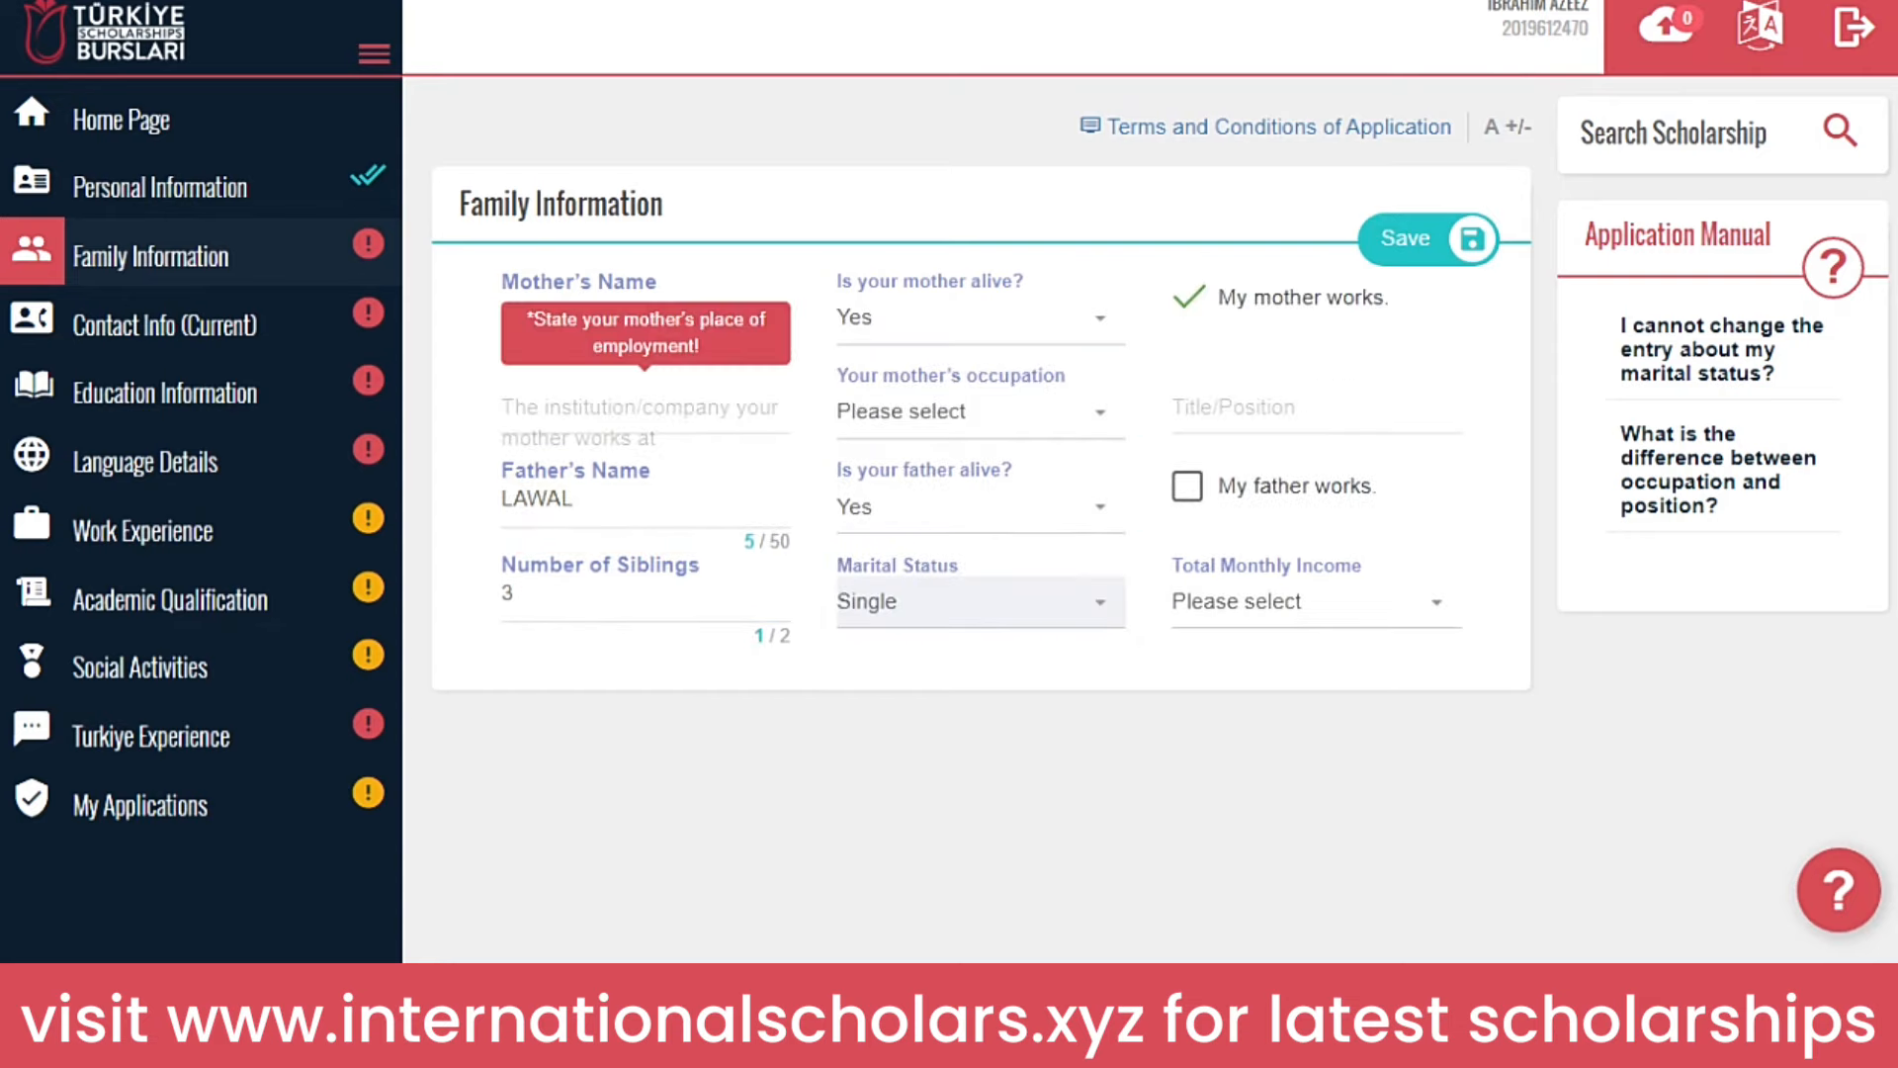
left_click(645, 391)
type("ABC Limited")
left_click(923, 425)
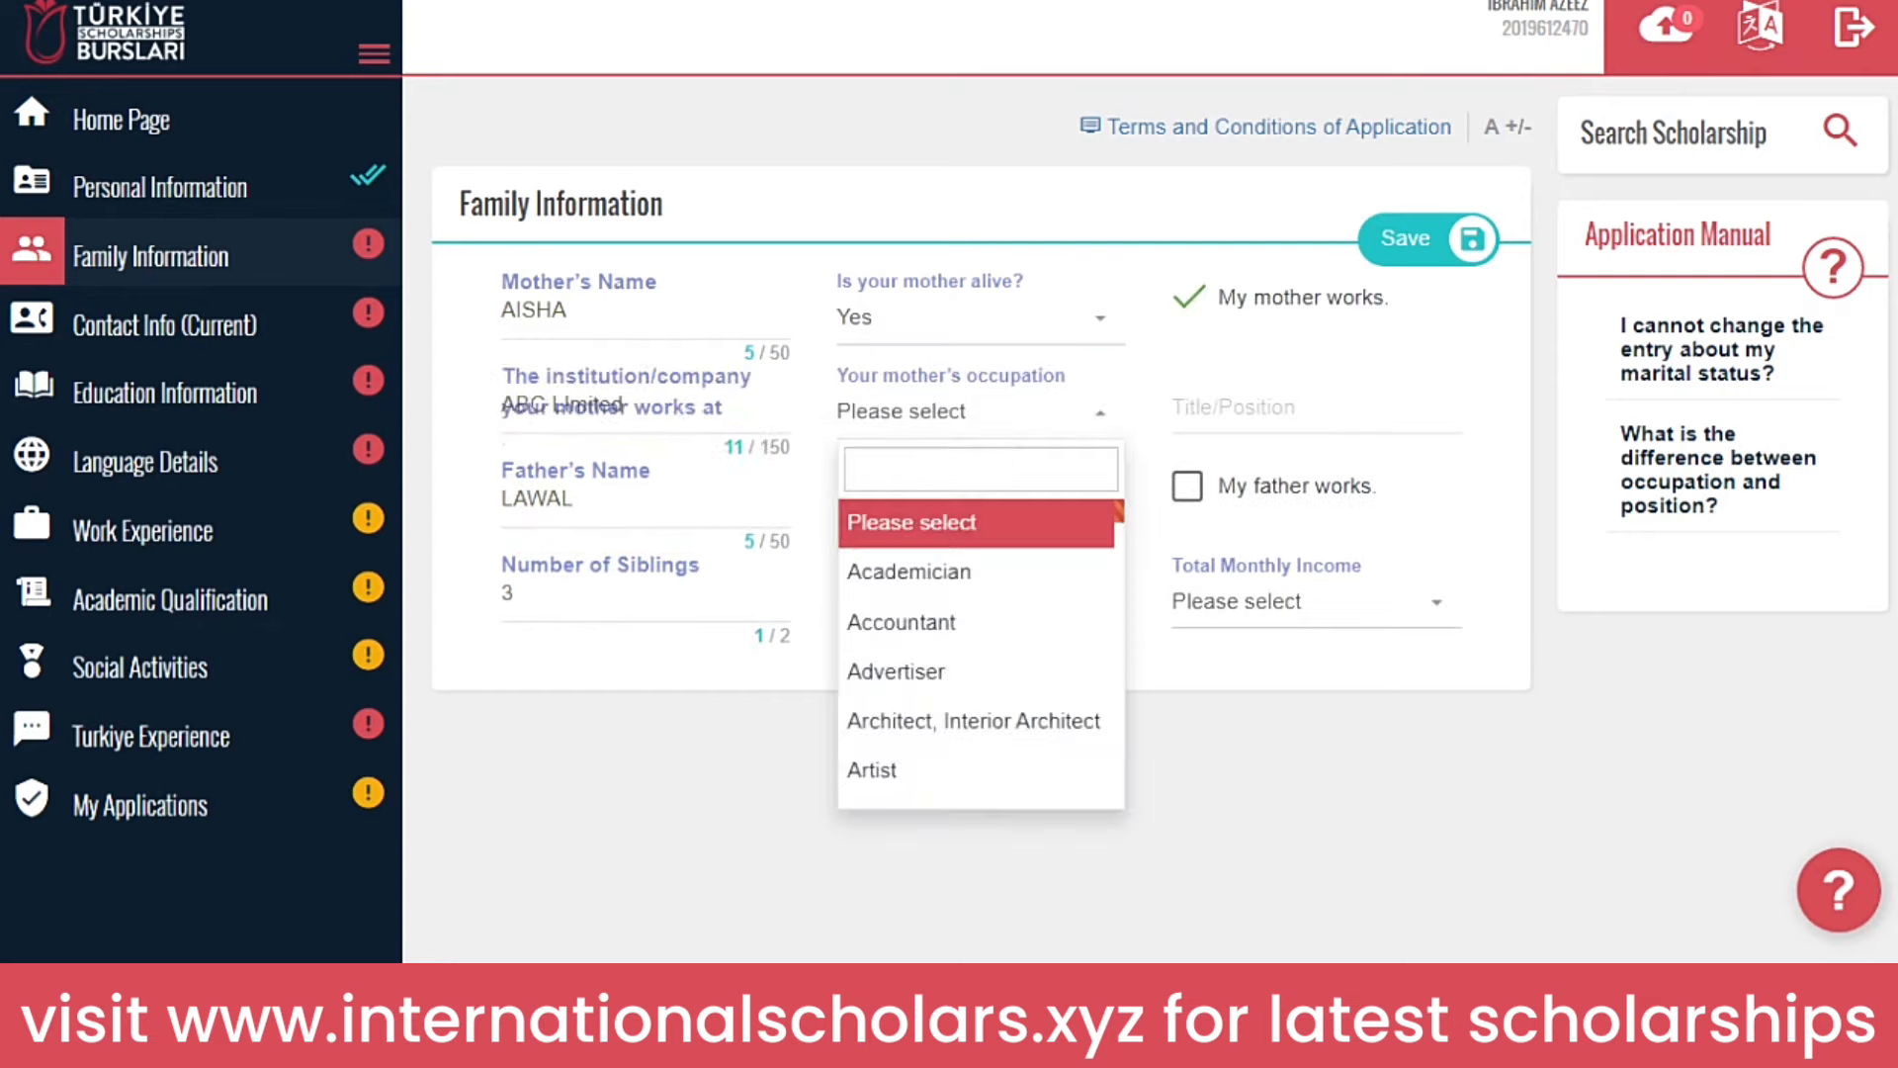
left_click(914, 623)
left_click(1286, 407)
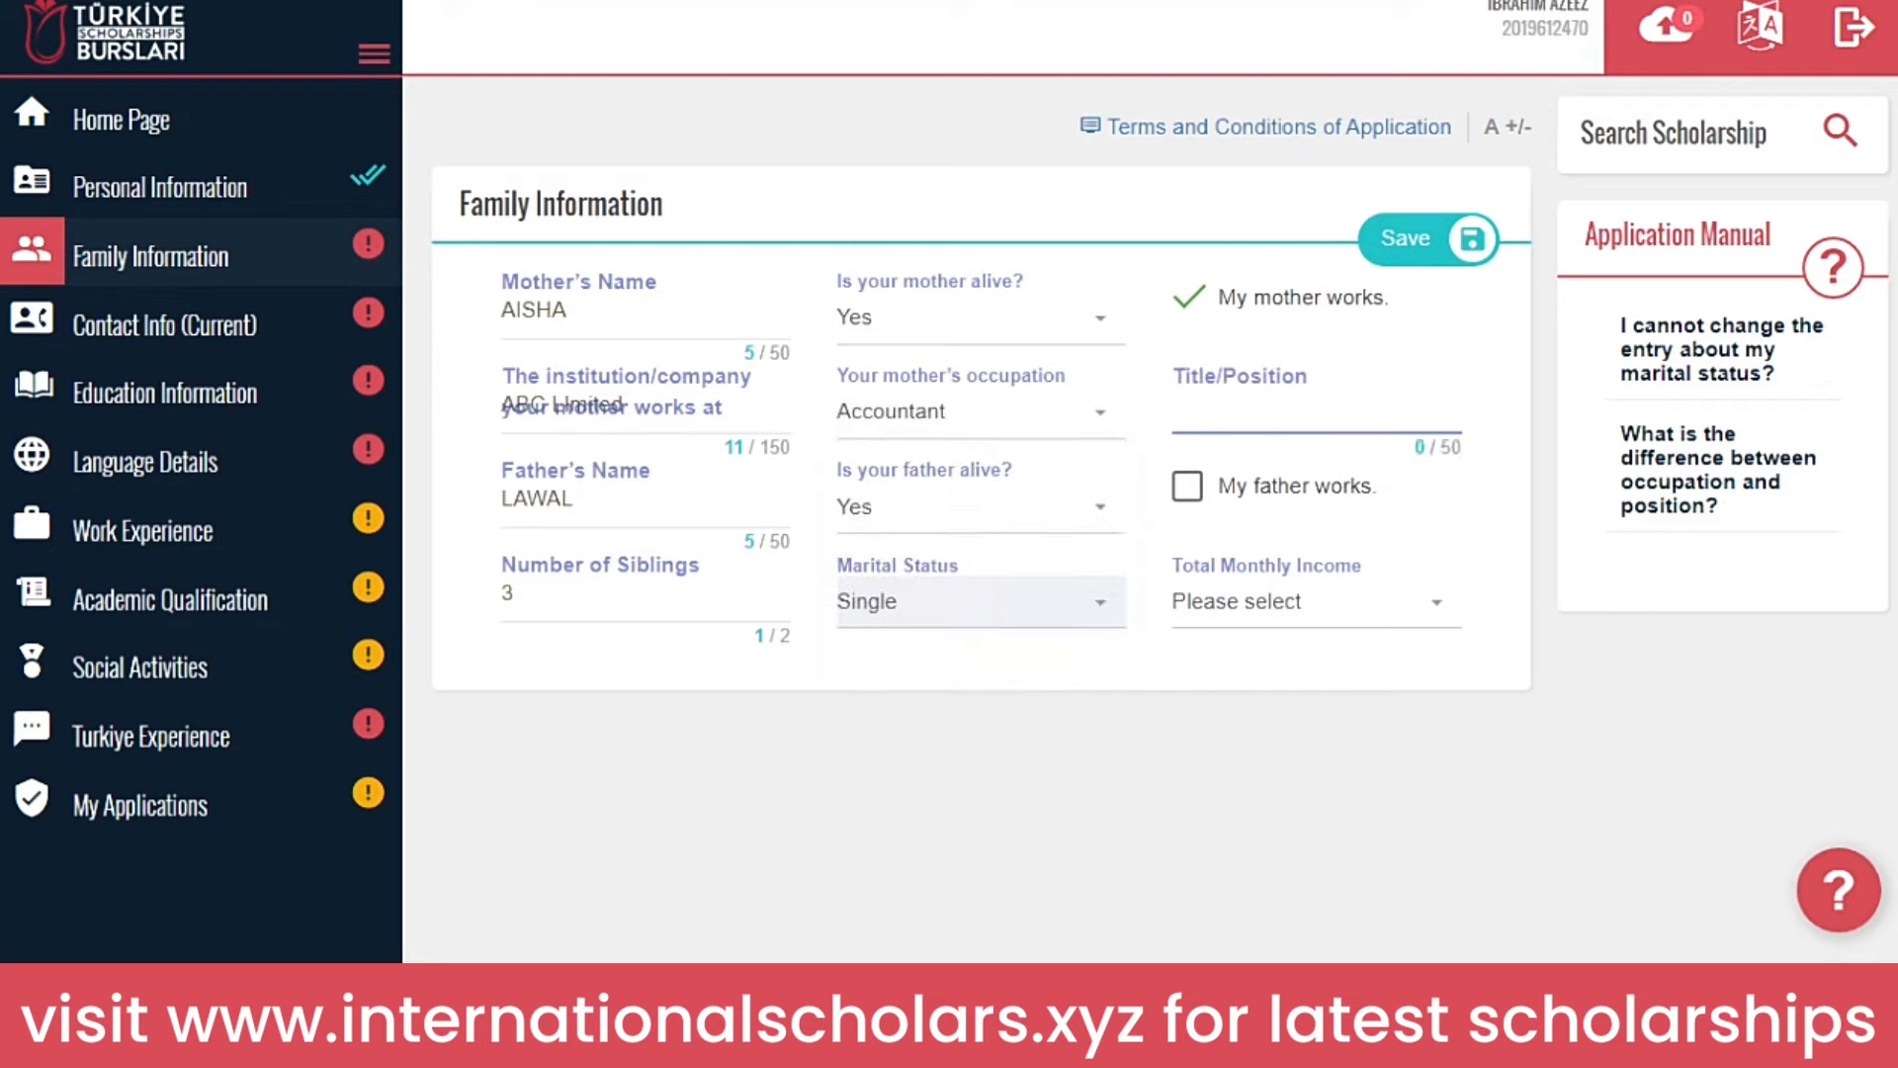
type("Burser")
left_click(1202, 495)
left_click(1276, 406)
key("BackSpace")
key("BackSpace")
type("ar")
- Give the father occupation Academician with title Teacher, set monthly income to 100-250 ($), and save
left_click(597, 591)
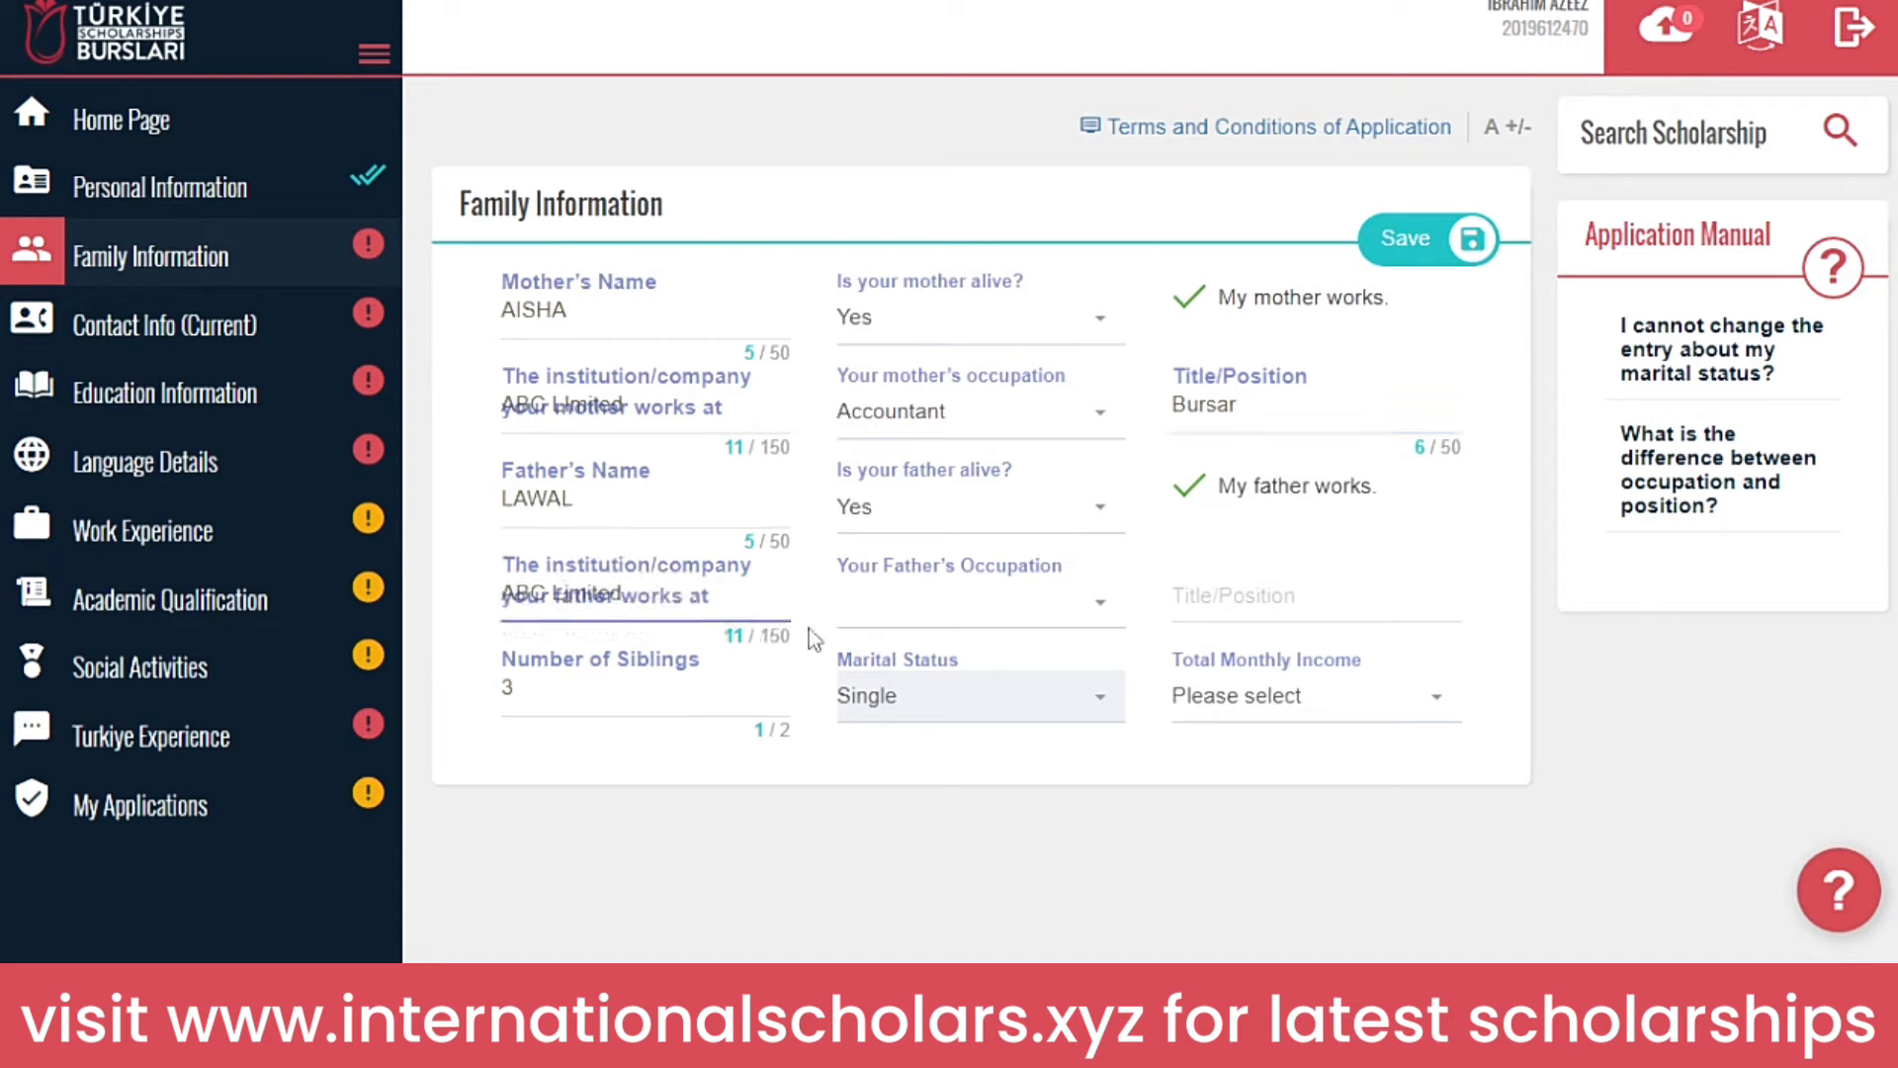
left_click(969, 601)
left_click(915, 334)
left_click(1285, 598)
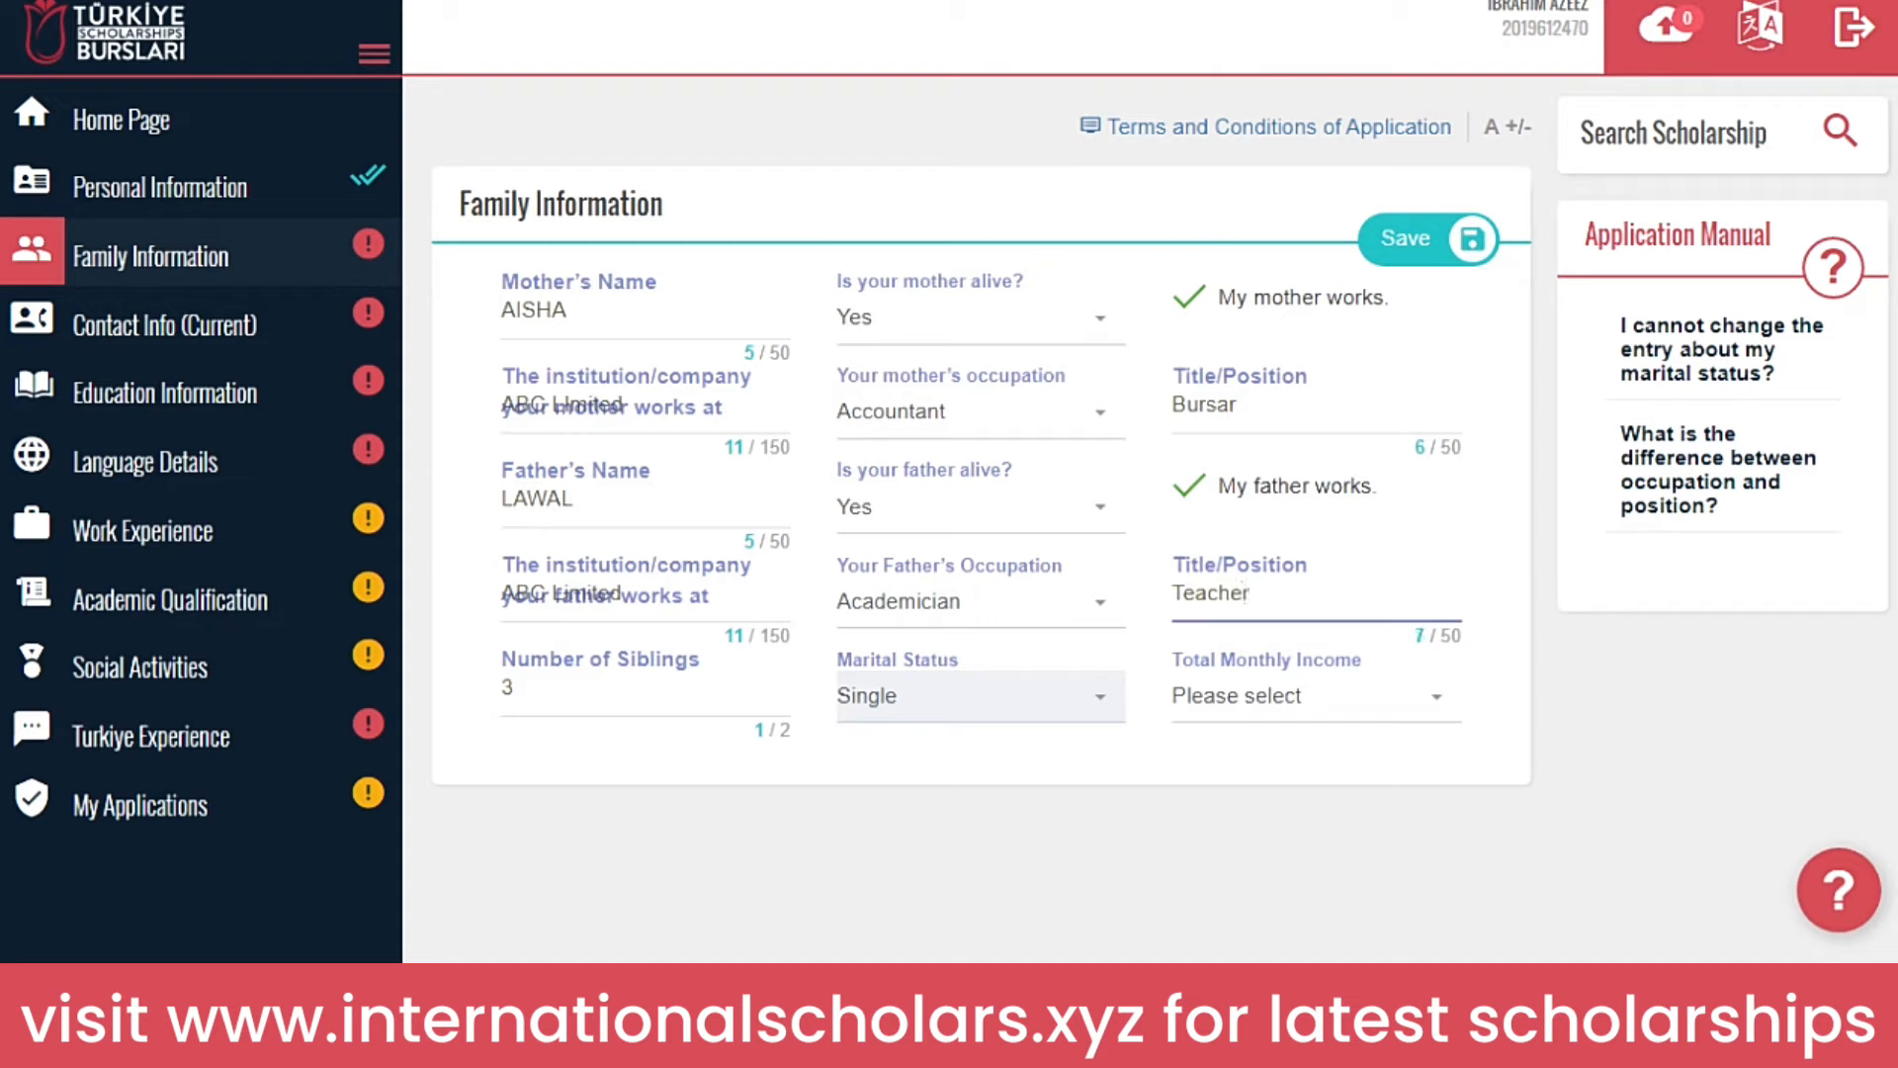
left_click(1319, 697)
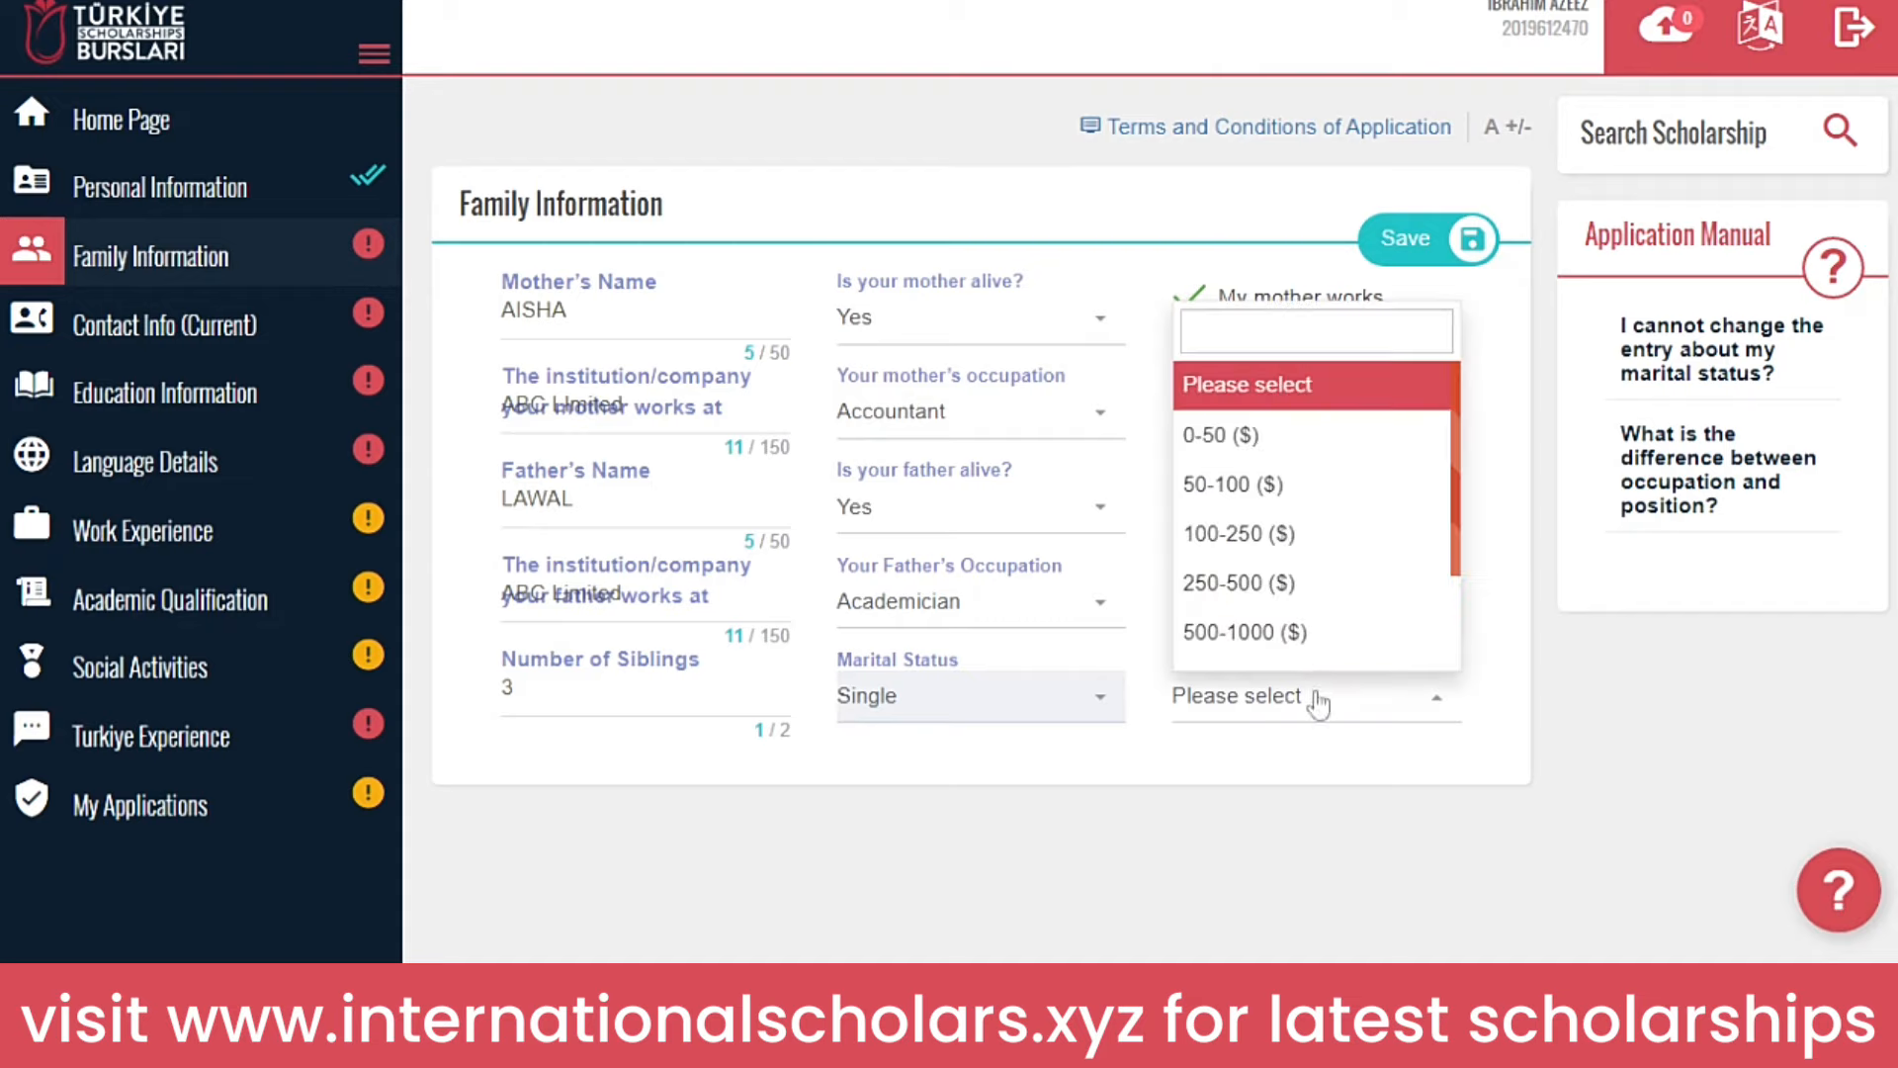
left_click(1322, 532)
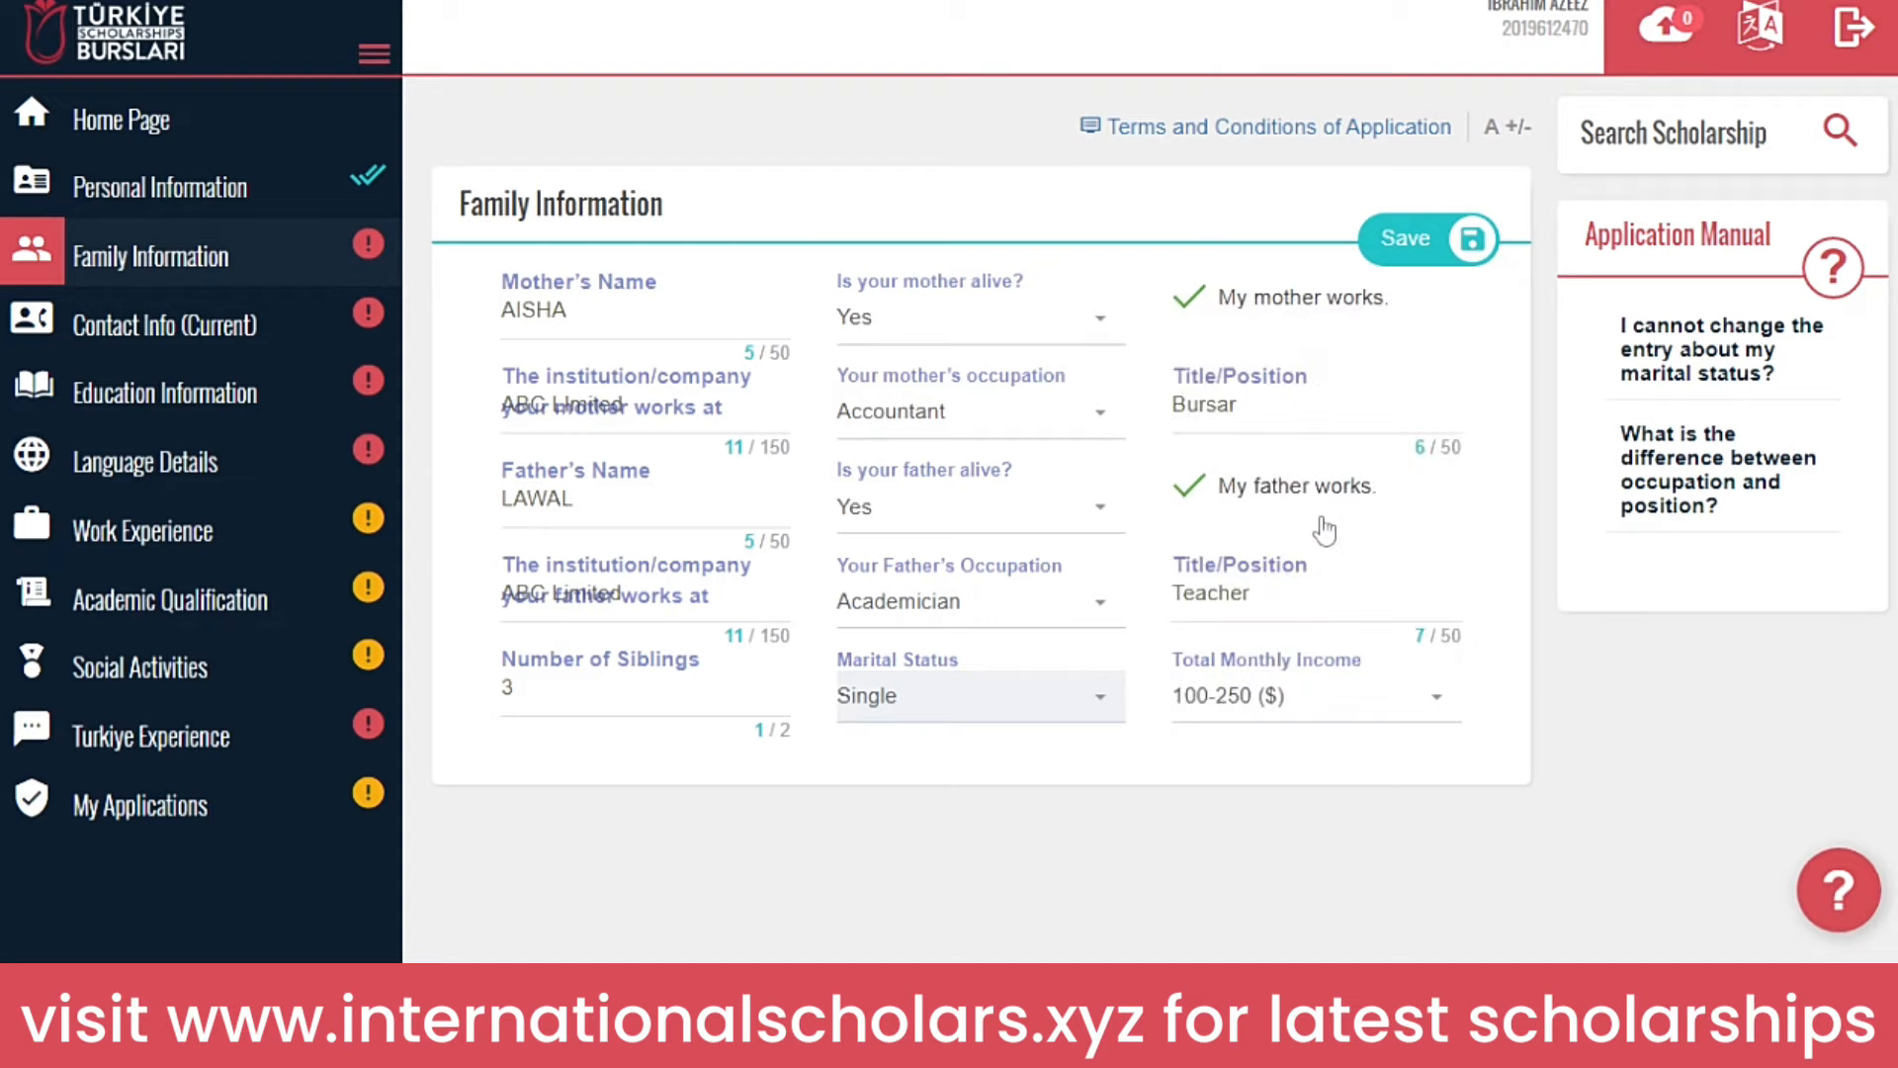
left_click(1391, 251)
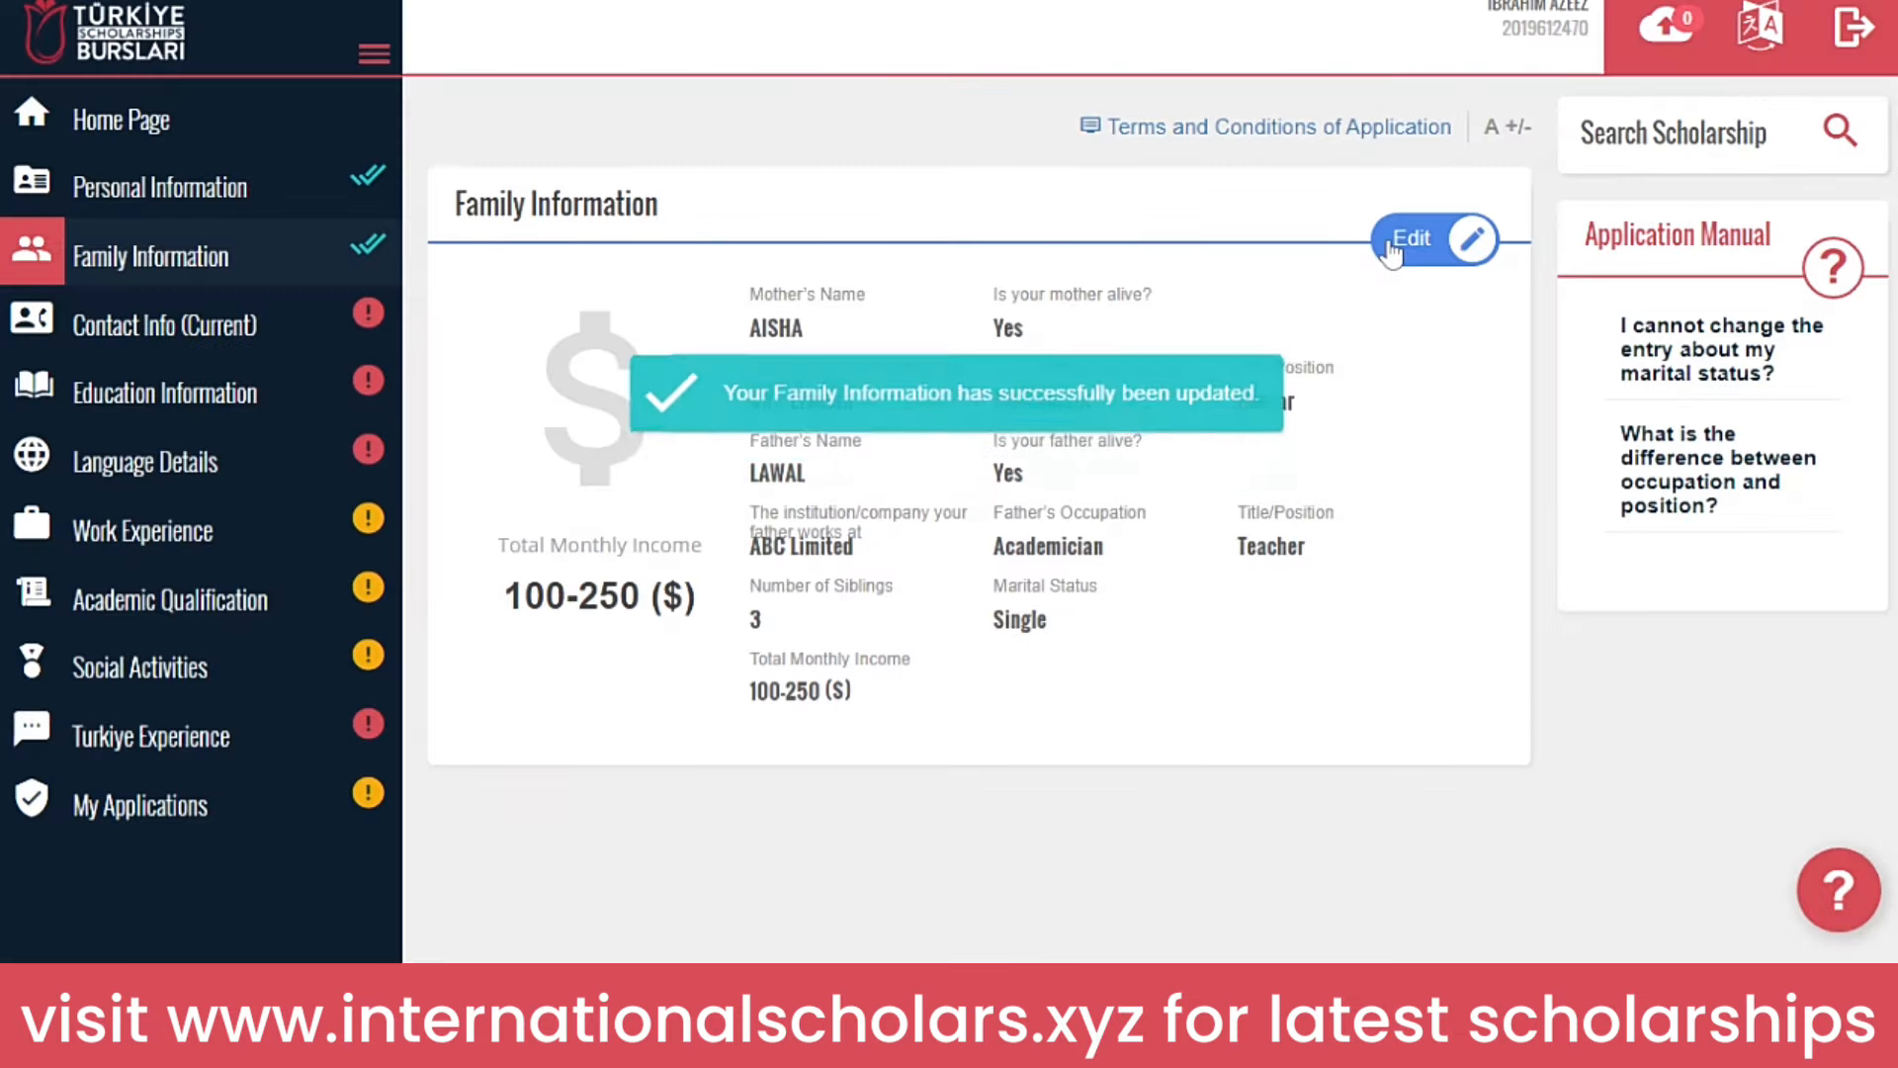
left_click(255, 328)
- Set the contact country to Nigeria and city to Oyo, and enter the postal code
left_click(657, 326)
type("nige")
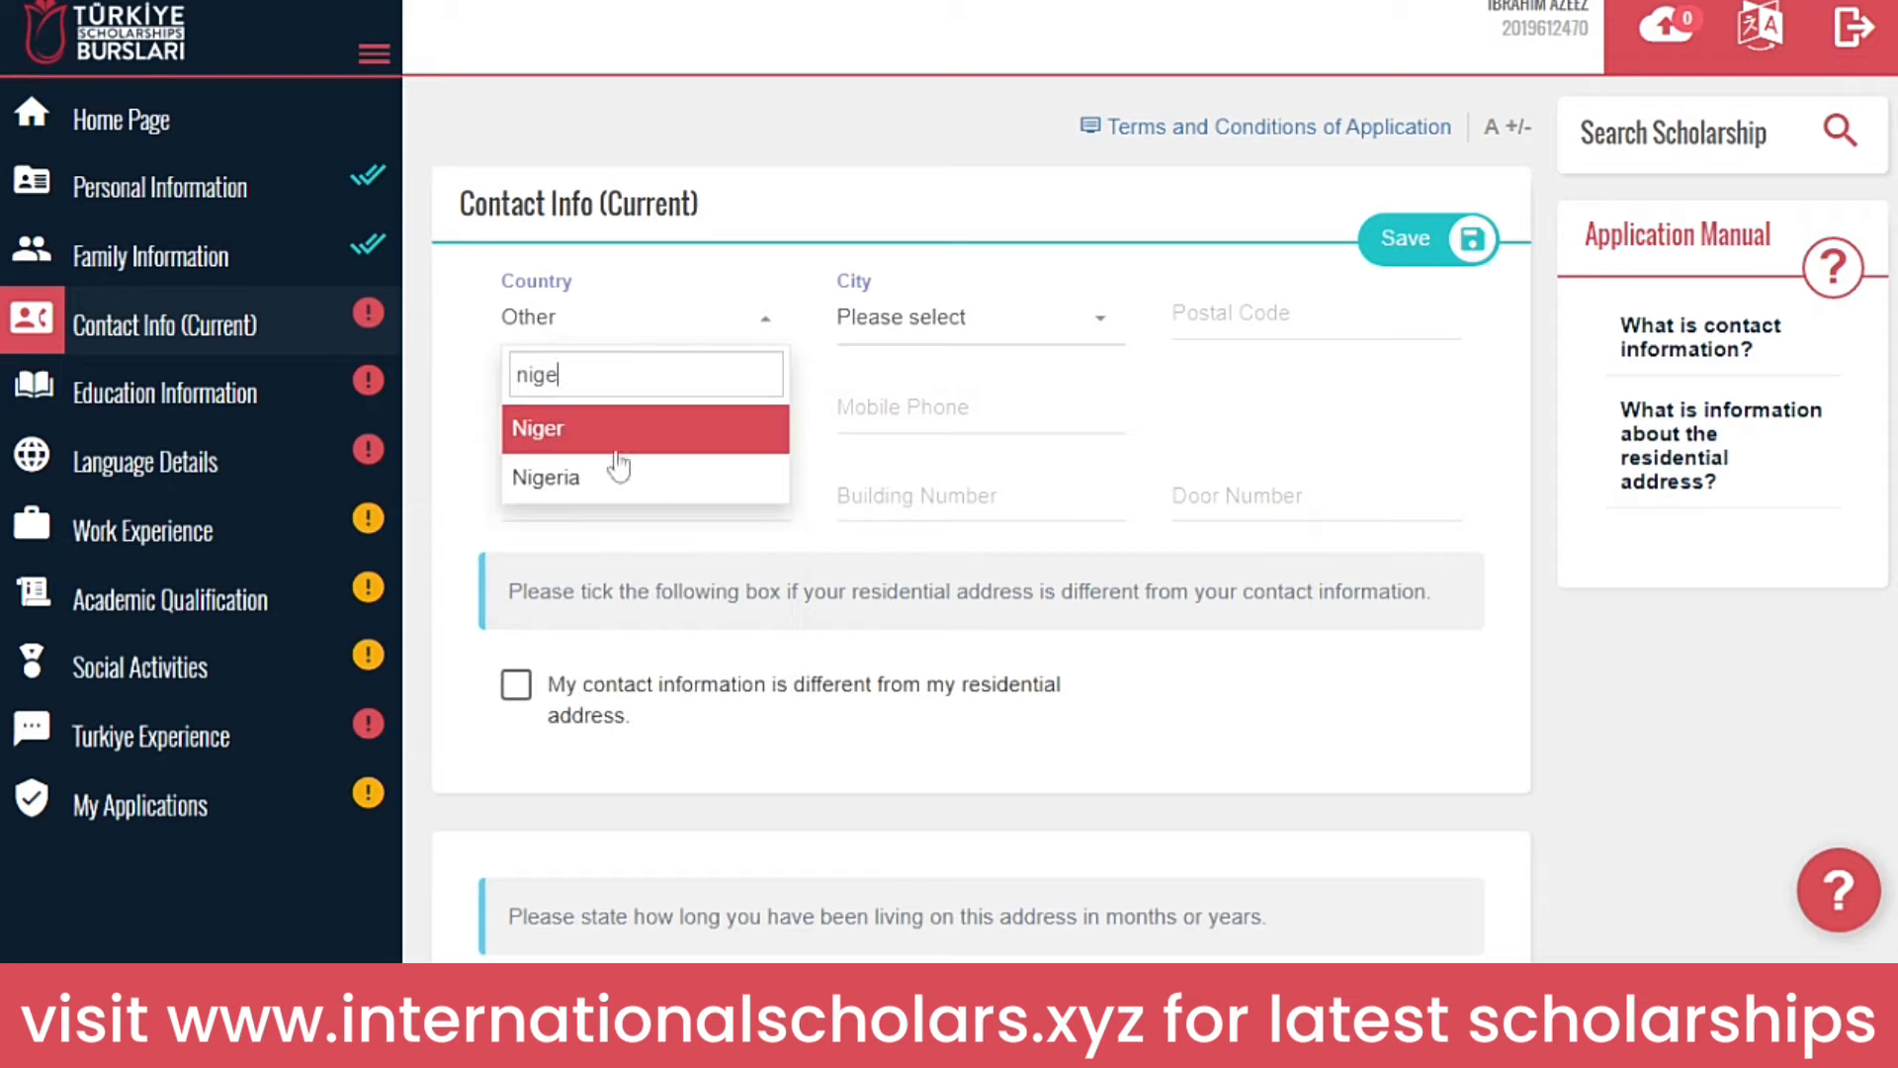
left_click(619, 474)
left_click(890, 317)
type("oy")
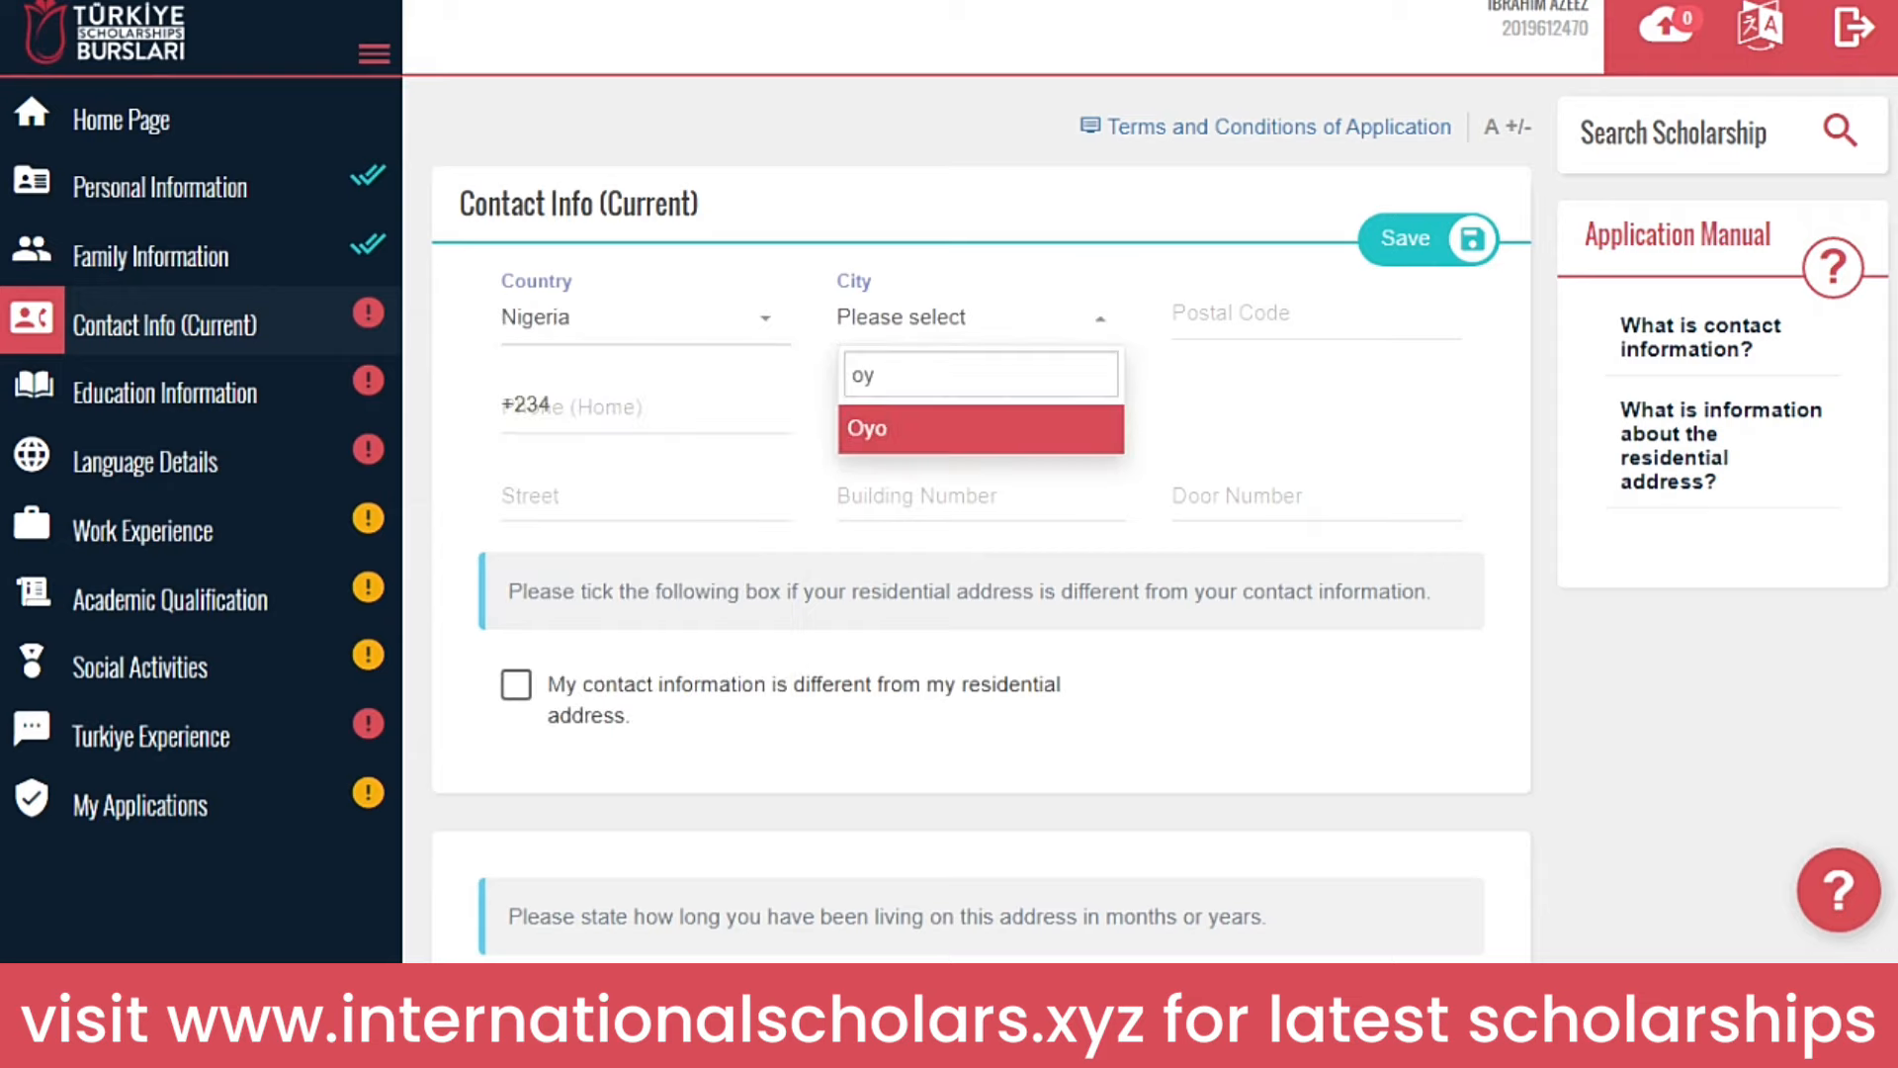
left_click(907, 439)
left_click(1231, 314)
type("201102")
- Enter the home and mobile phone numbers and the street, building and door numbers
left_click(632, 406)
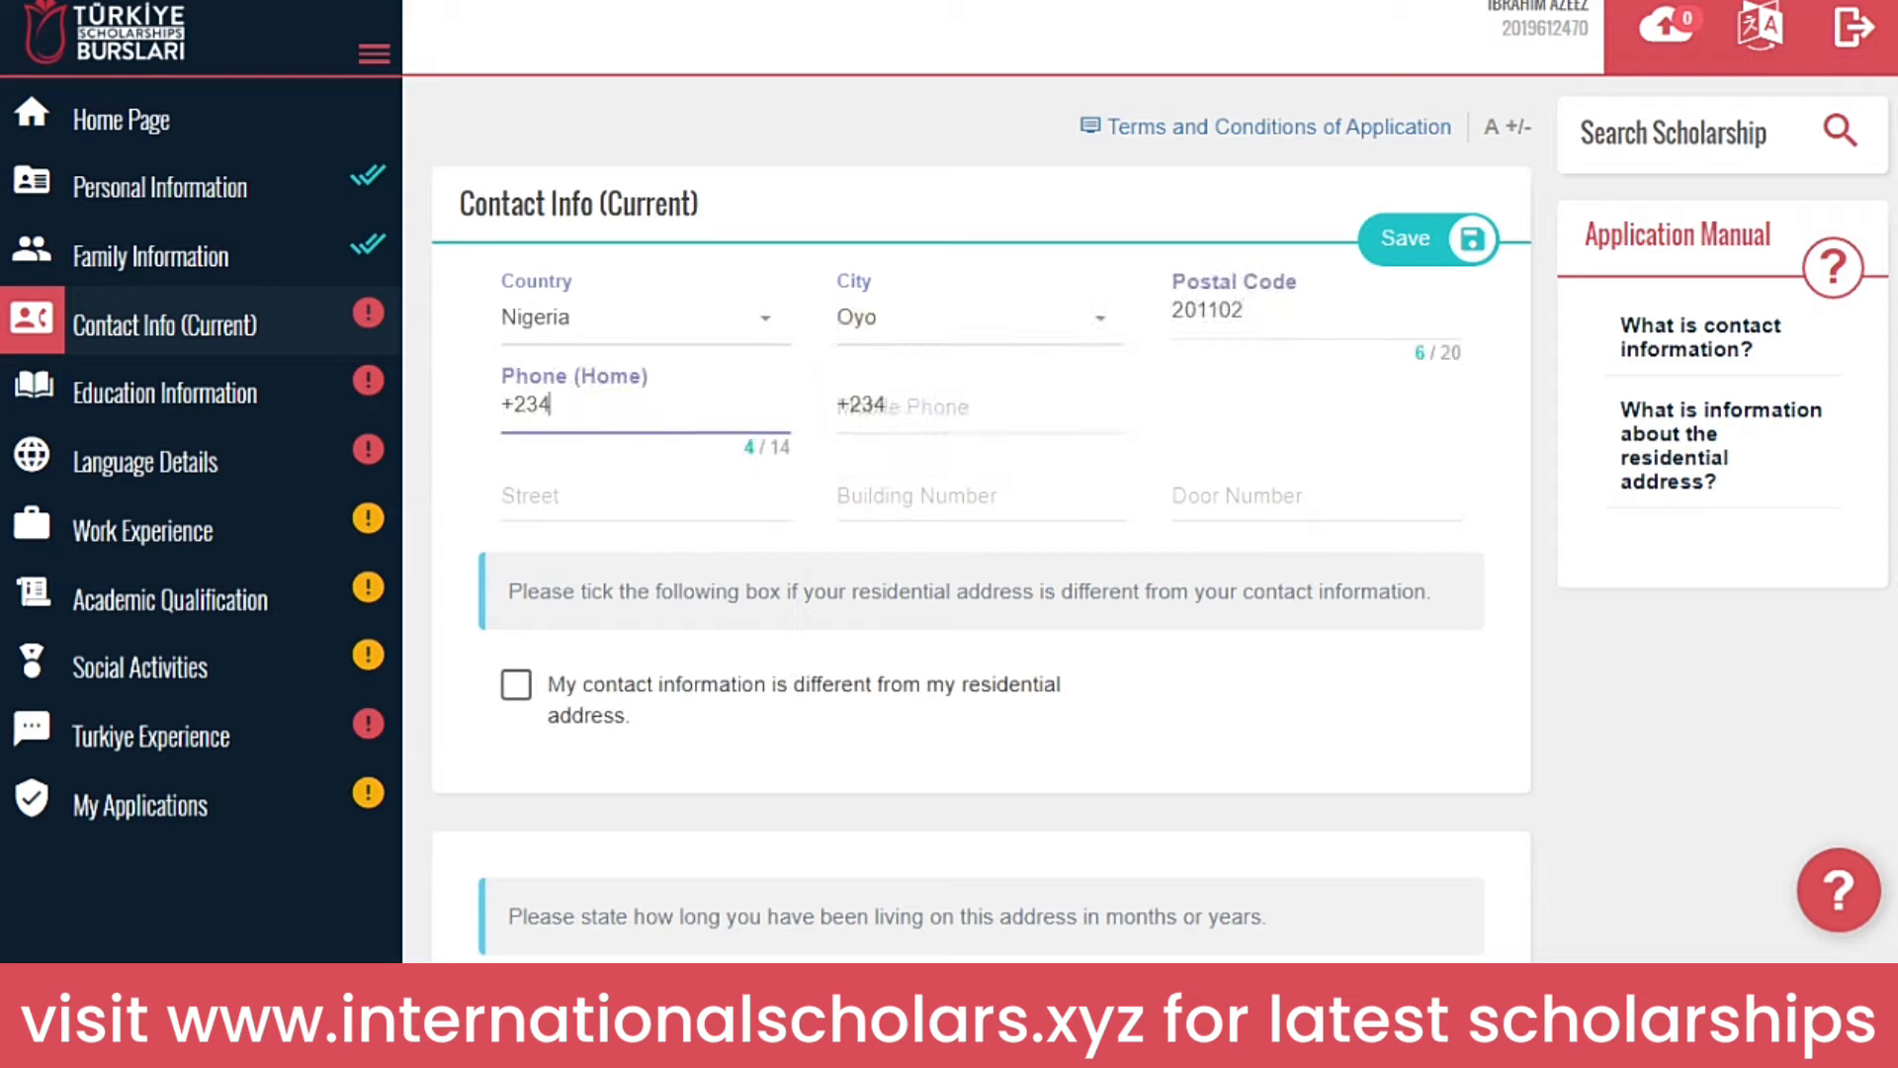
type("1234567890")
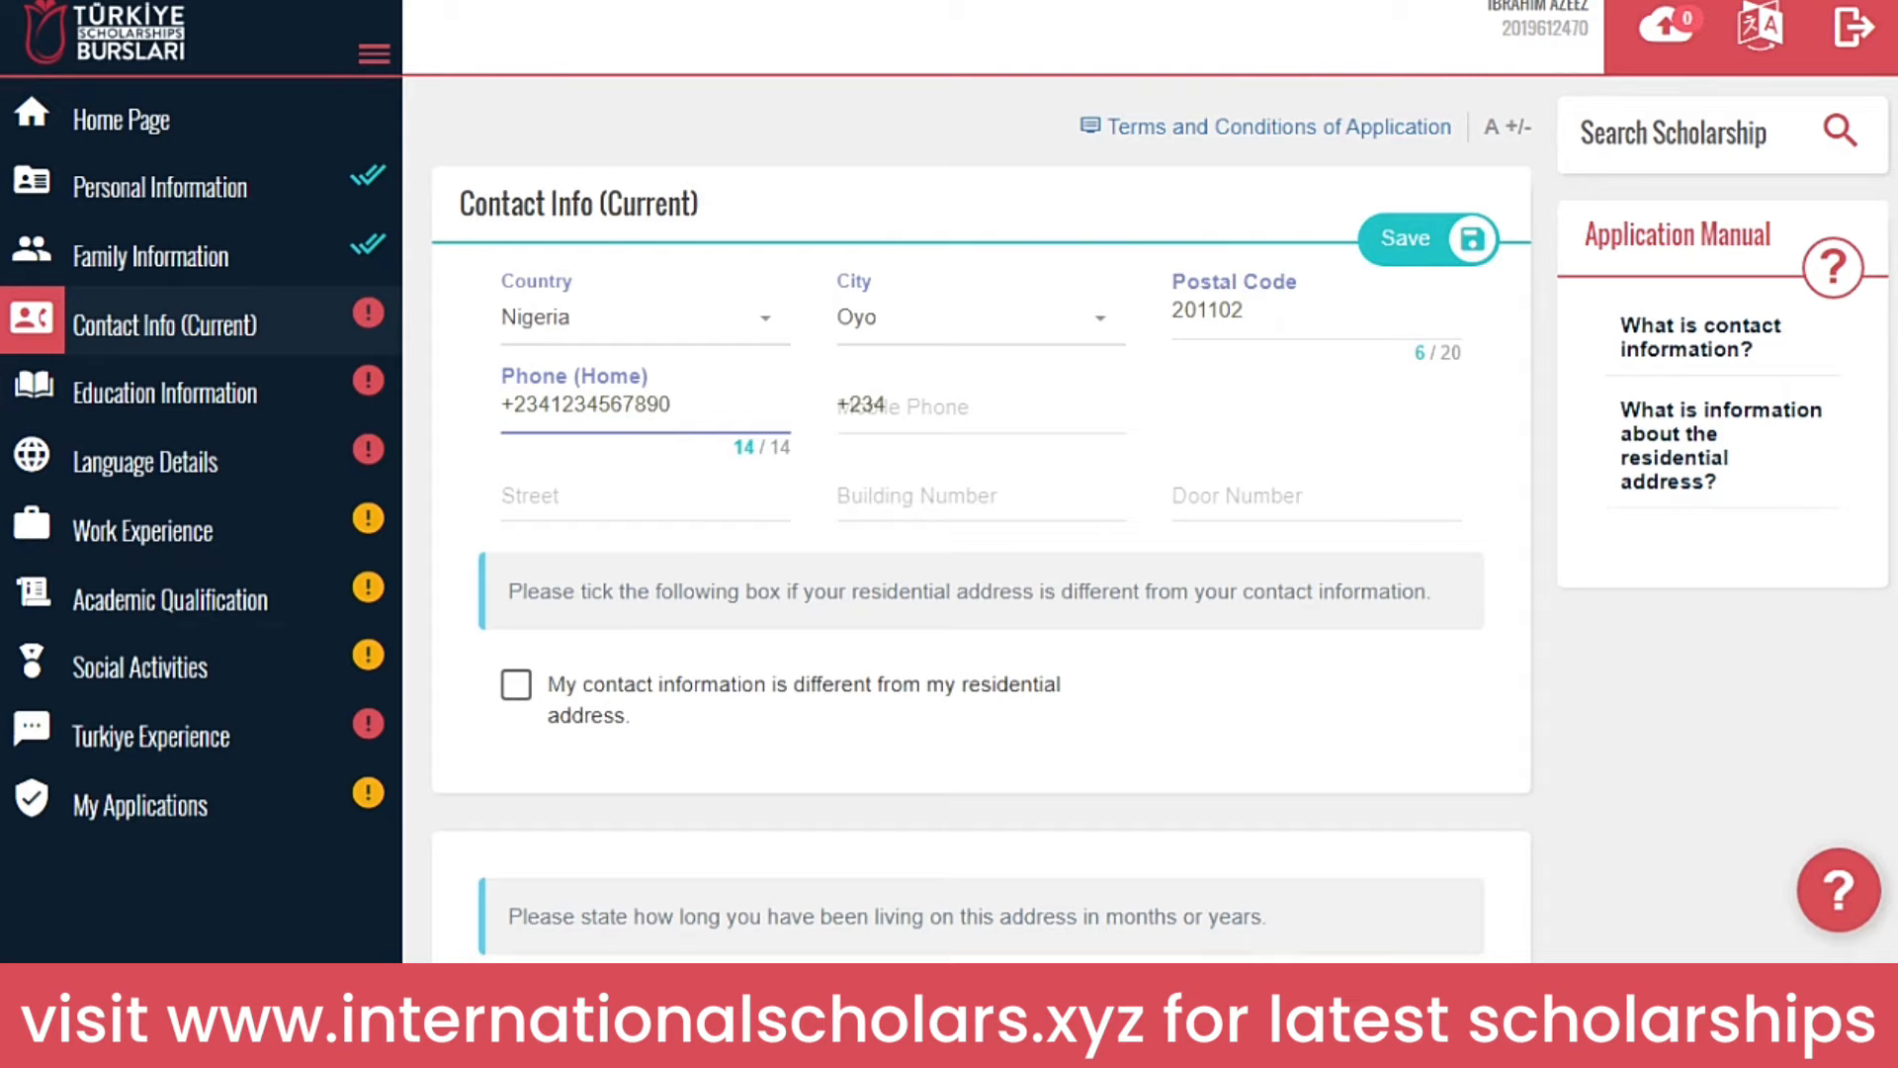
left_click(981, 407)
left_click(645, 495)
type("X str")
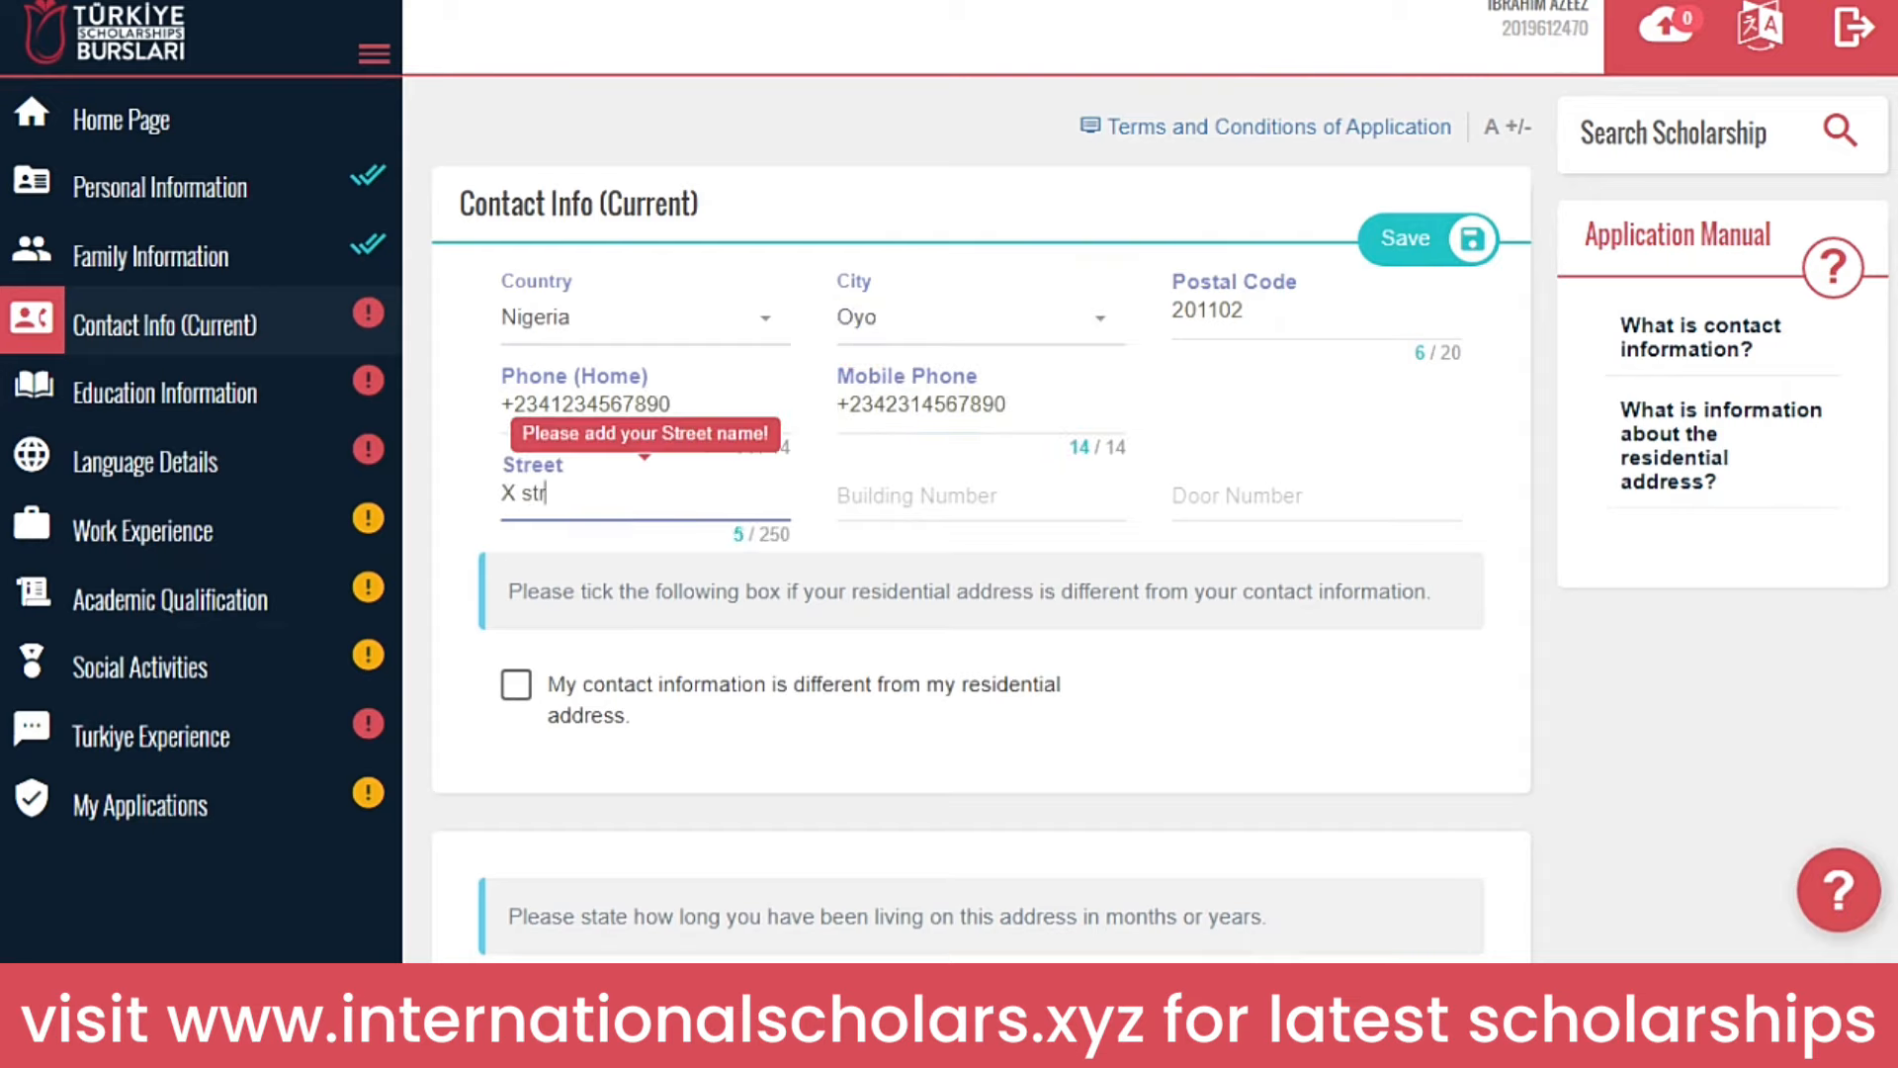
type("eet")
left_click(980, 495)
type("5")
left_click(1316, 495)
left_click(1004, 496)
left_click(1305, 495)
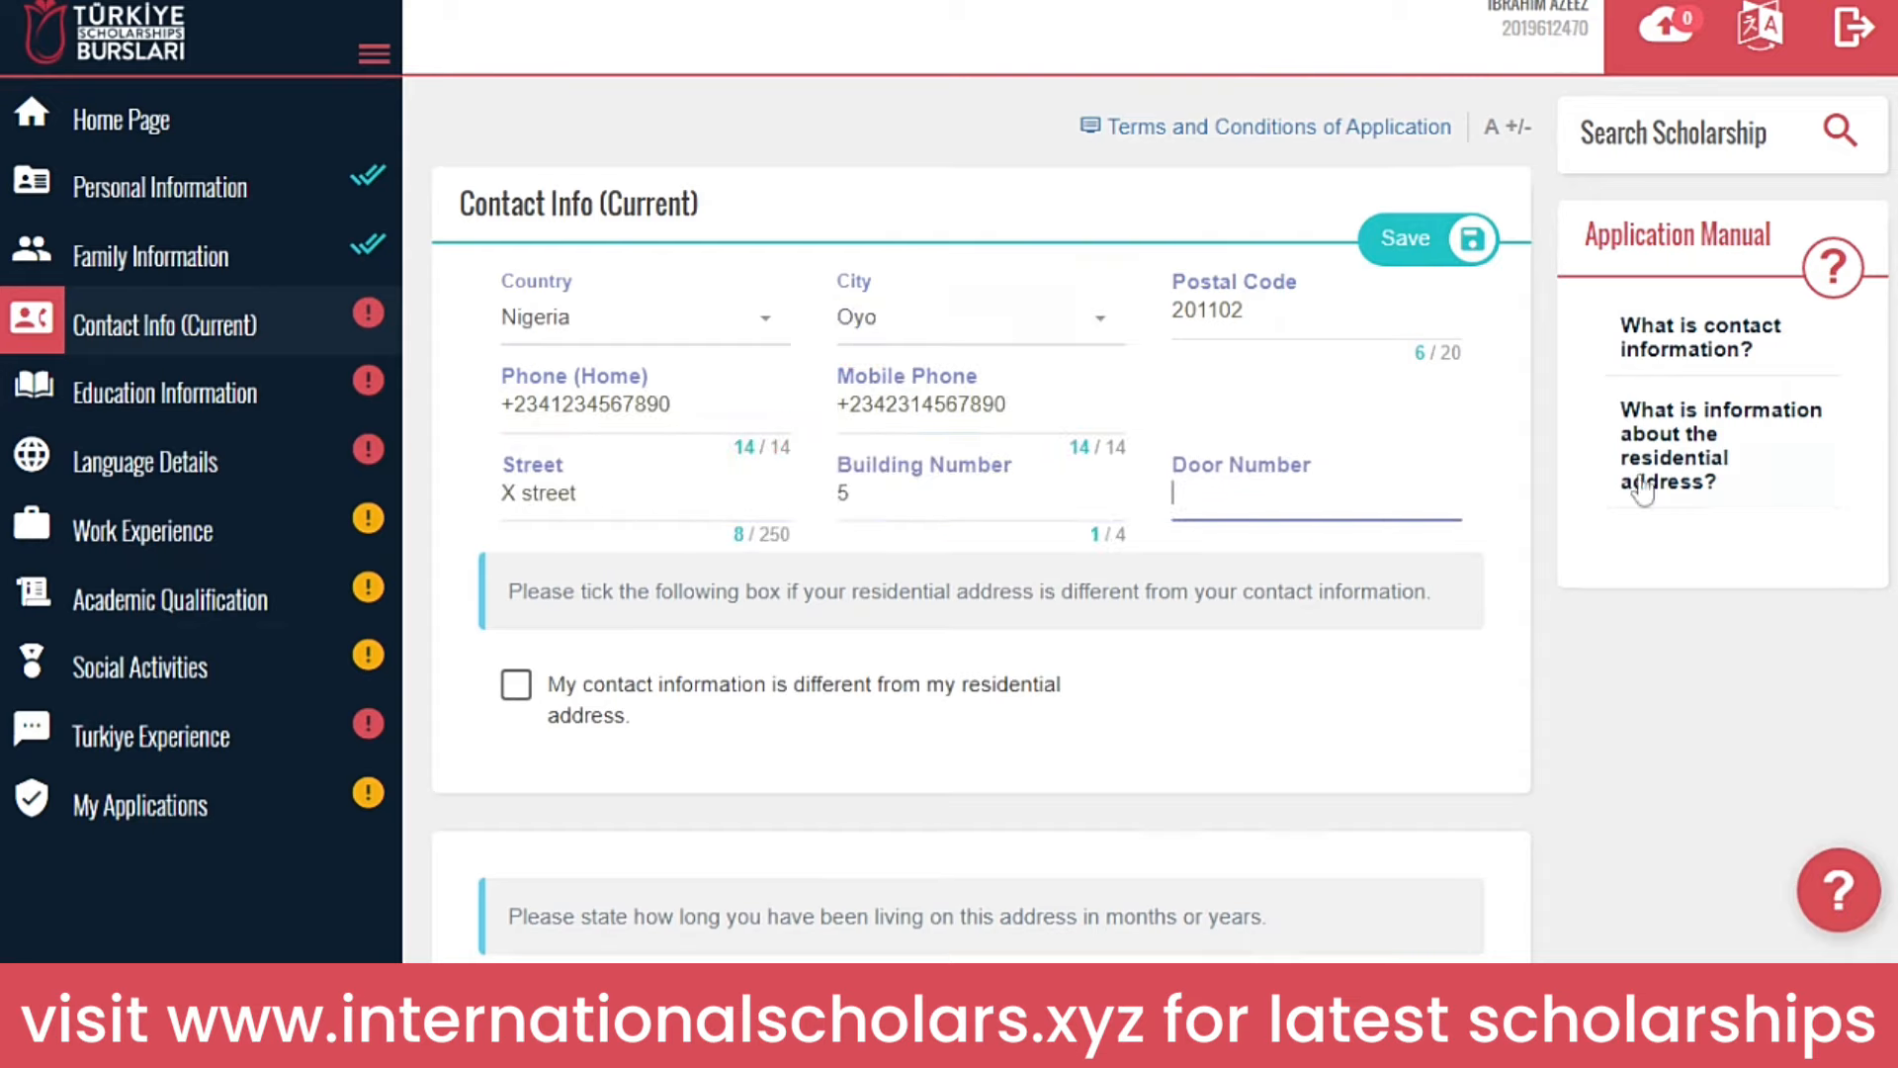
- Set the time residing at this address to 18 years
scroll(1671, 619, "down", 3)
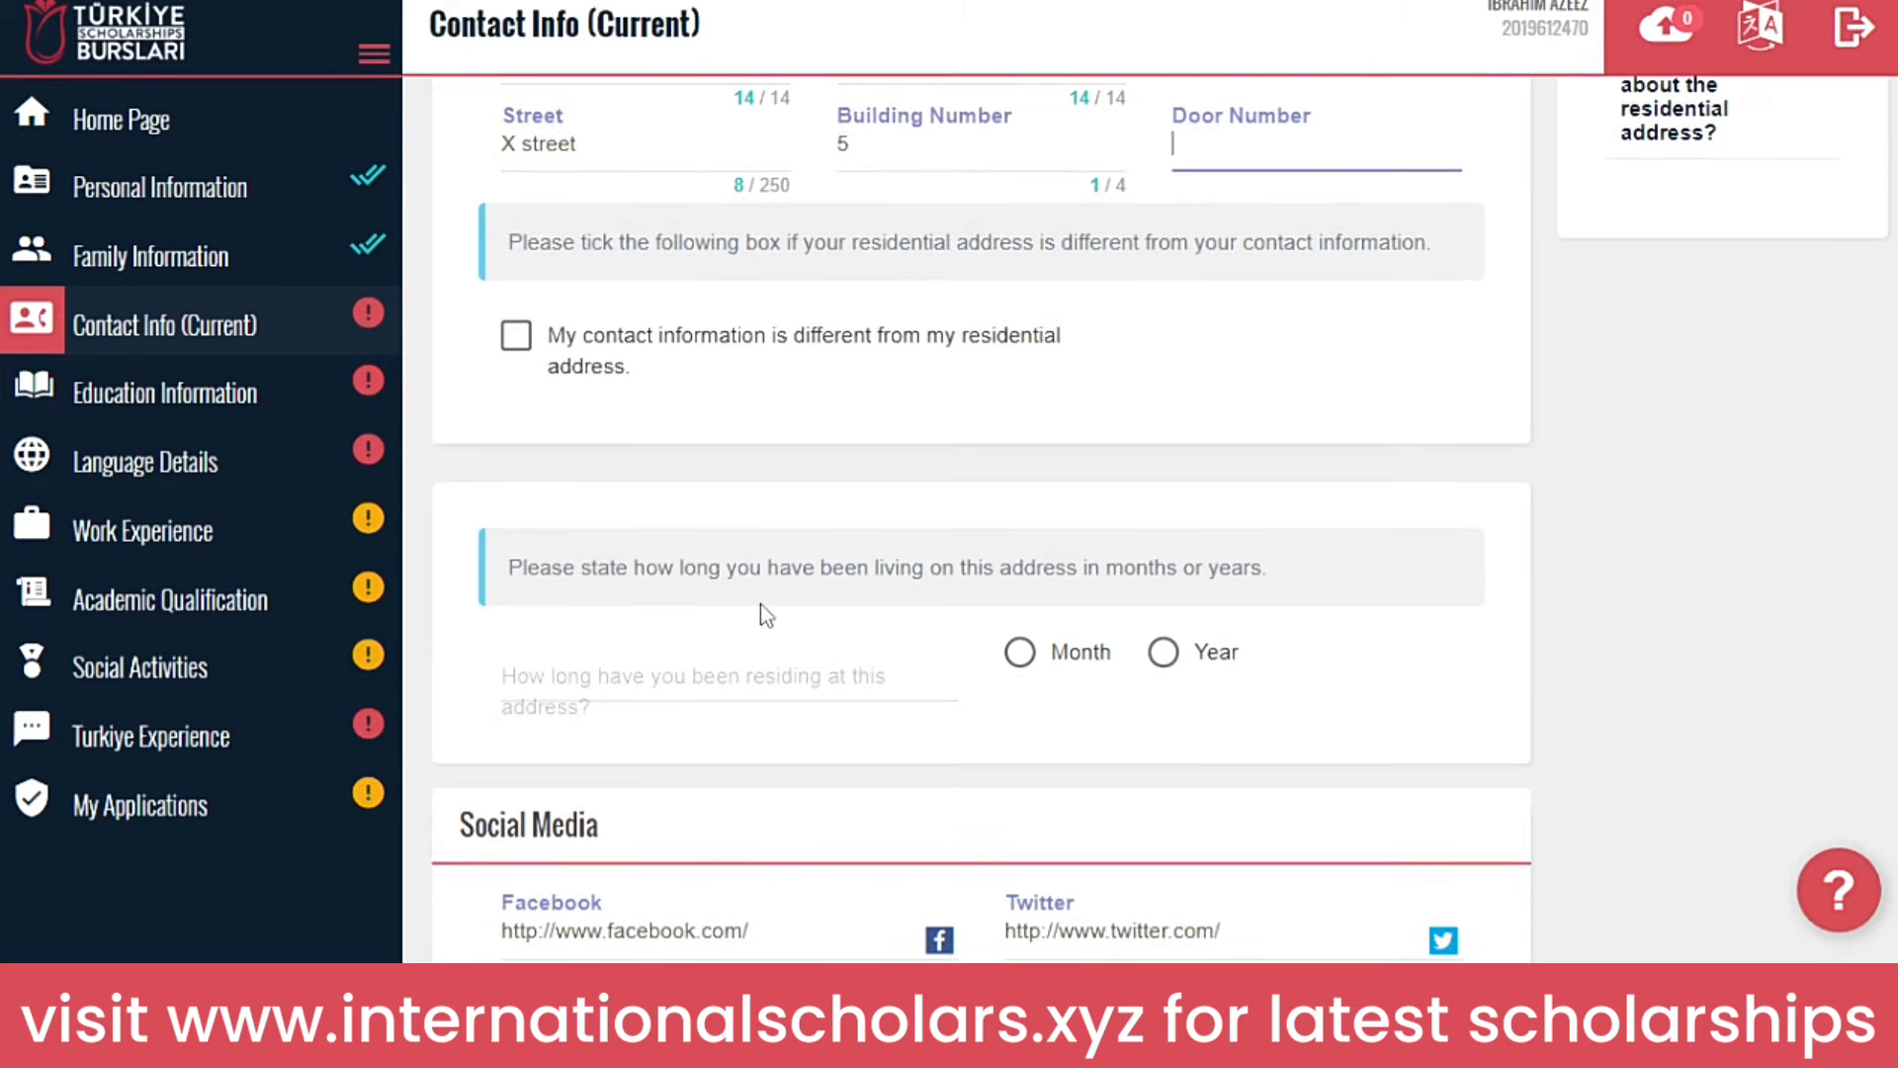
left_click(504, 682)
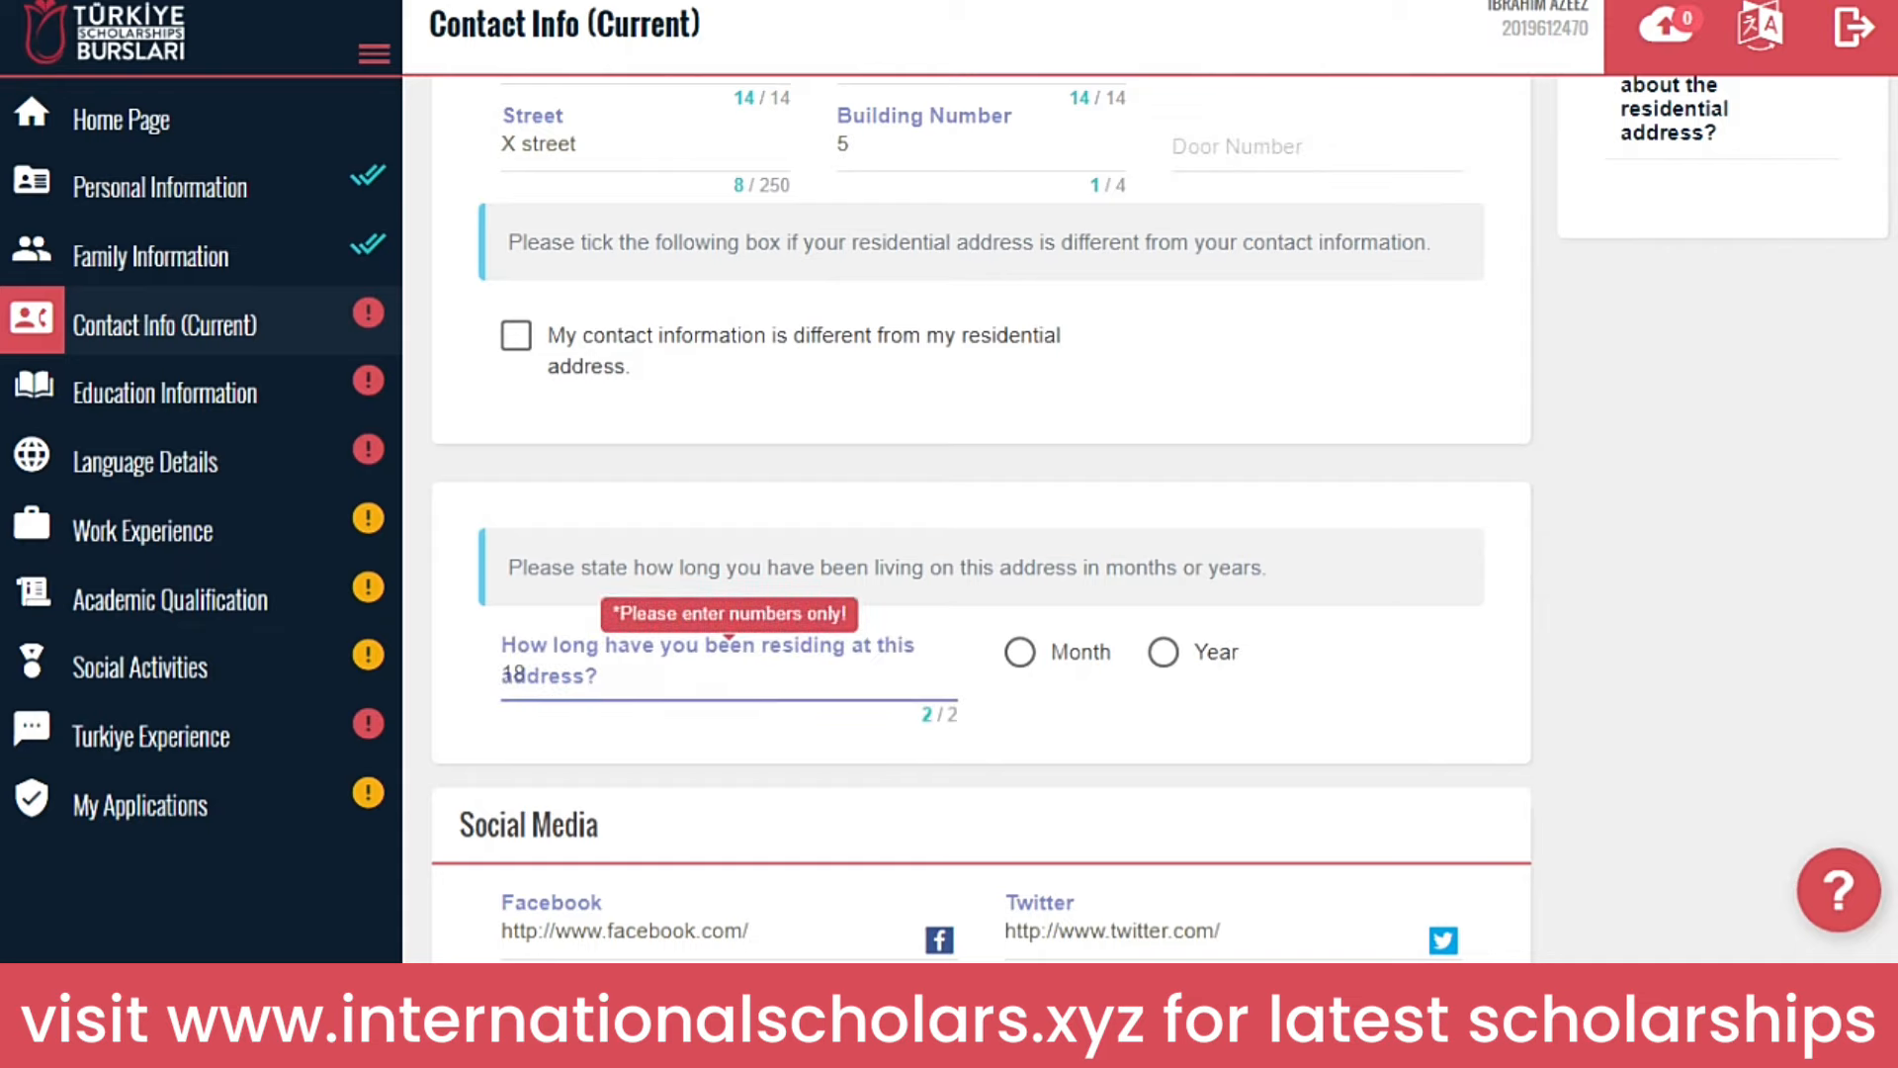
left_click(1163, 654)
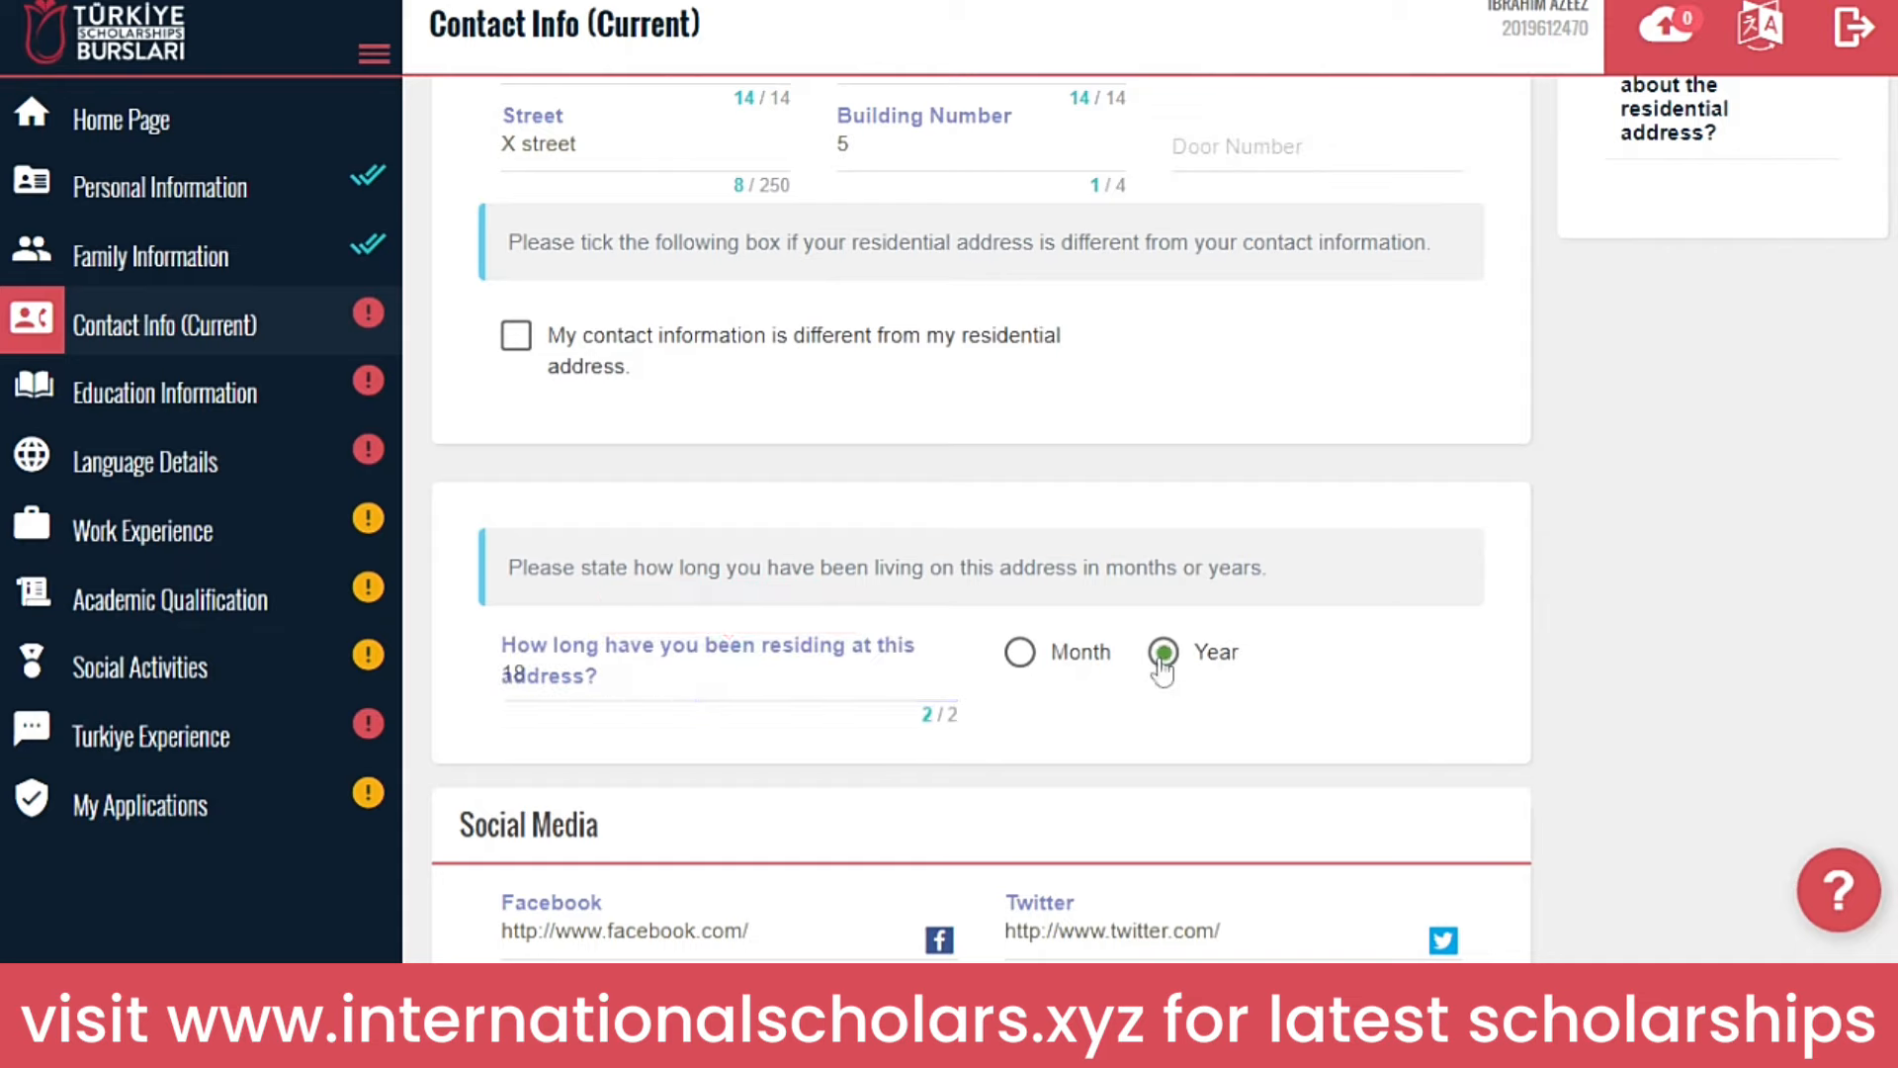
- Add 'a' to the Facebook and LinkedIn links and 'abc' to Twitter, then save
scroll(979, 514, "down", 3)
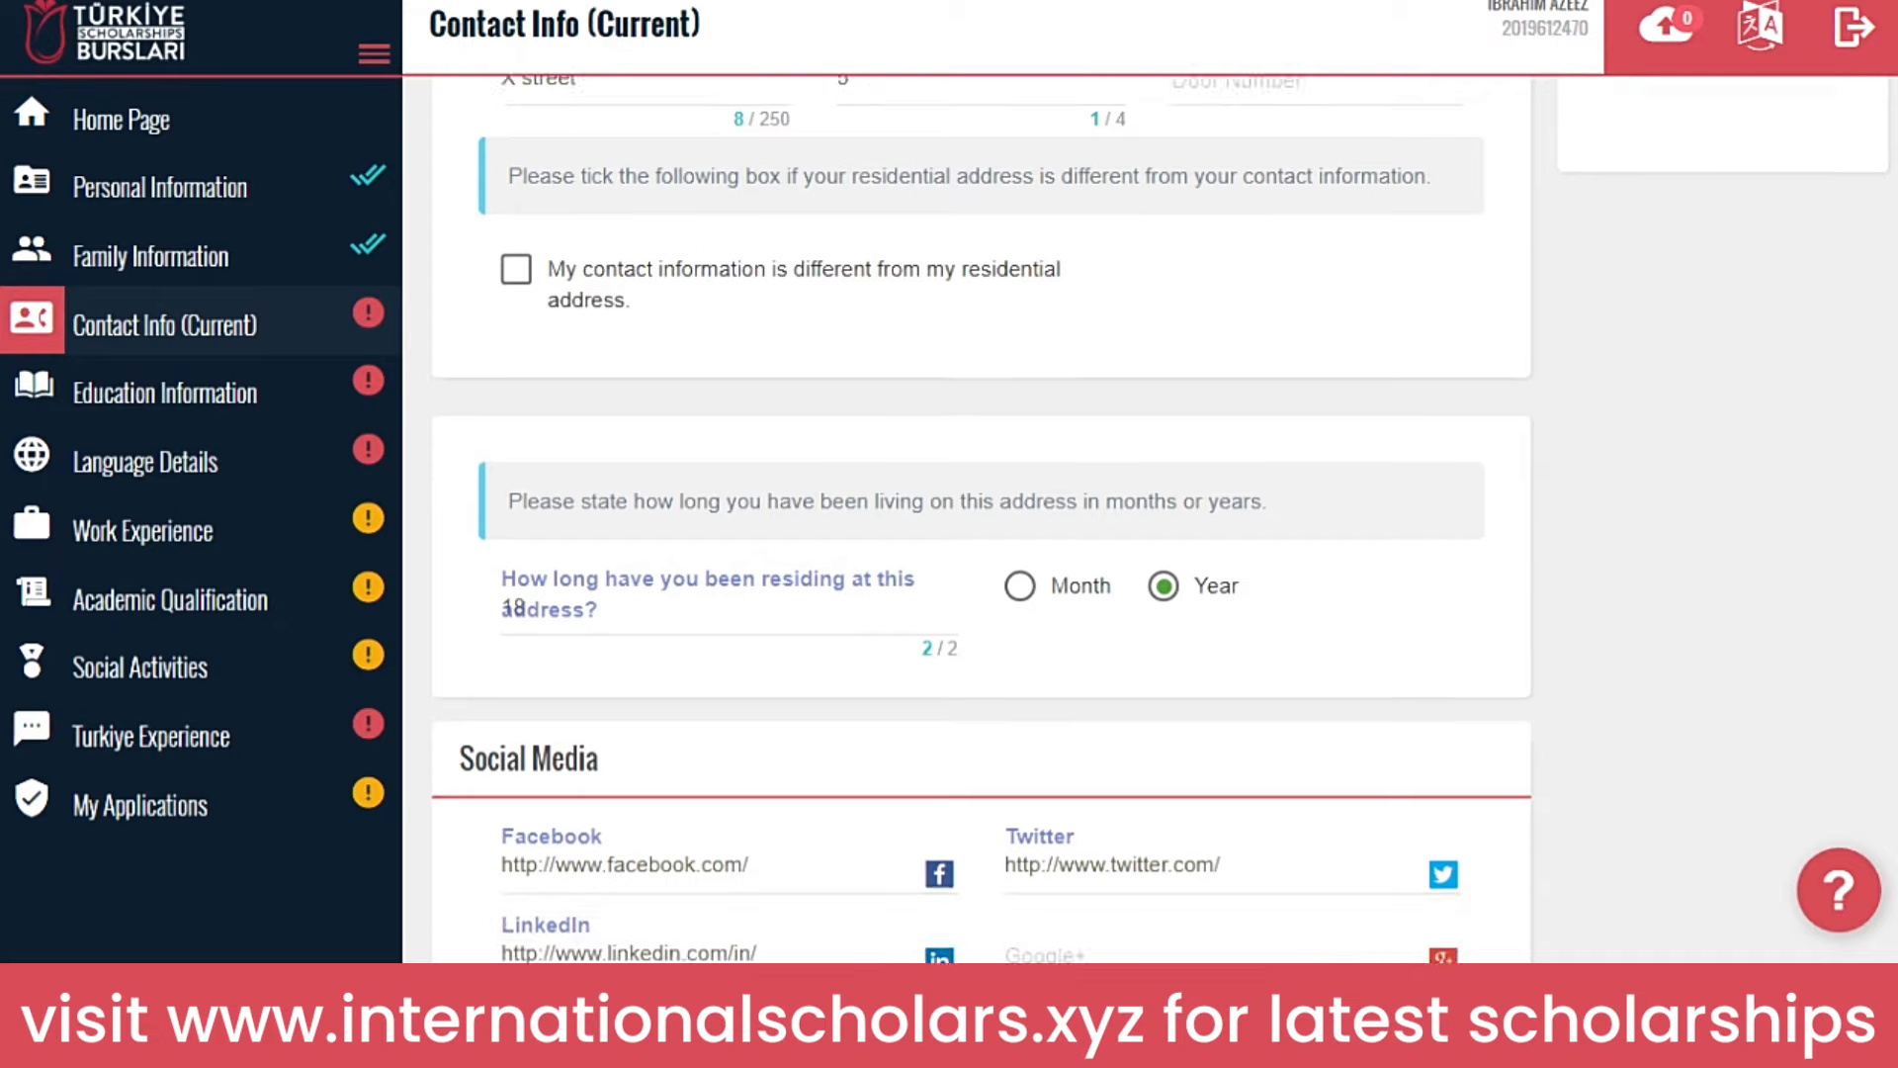
left_click(798, 682)
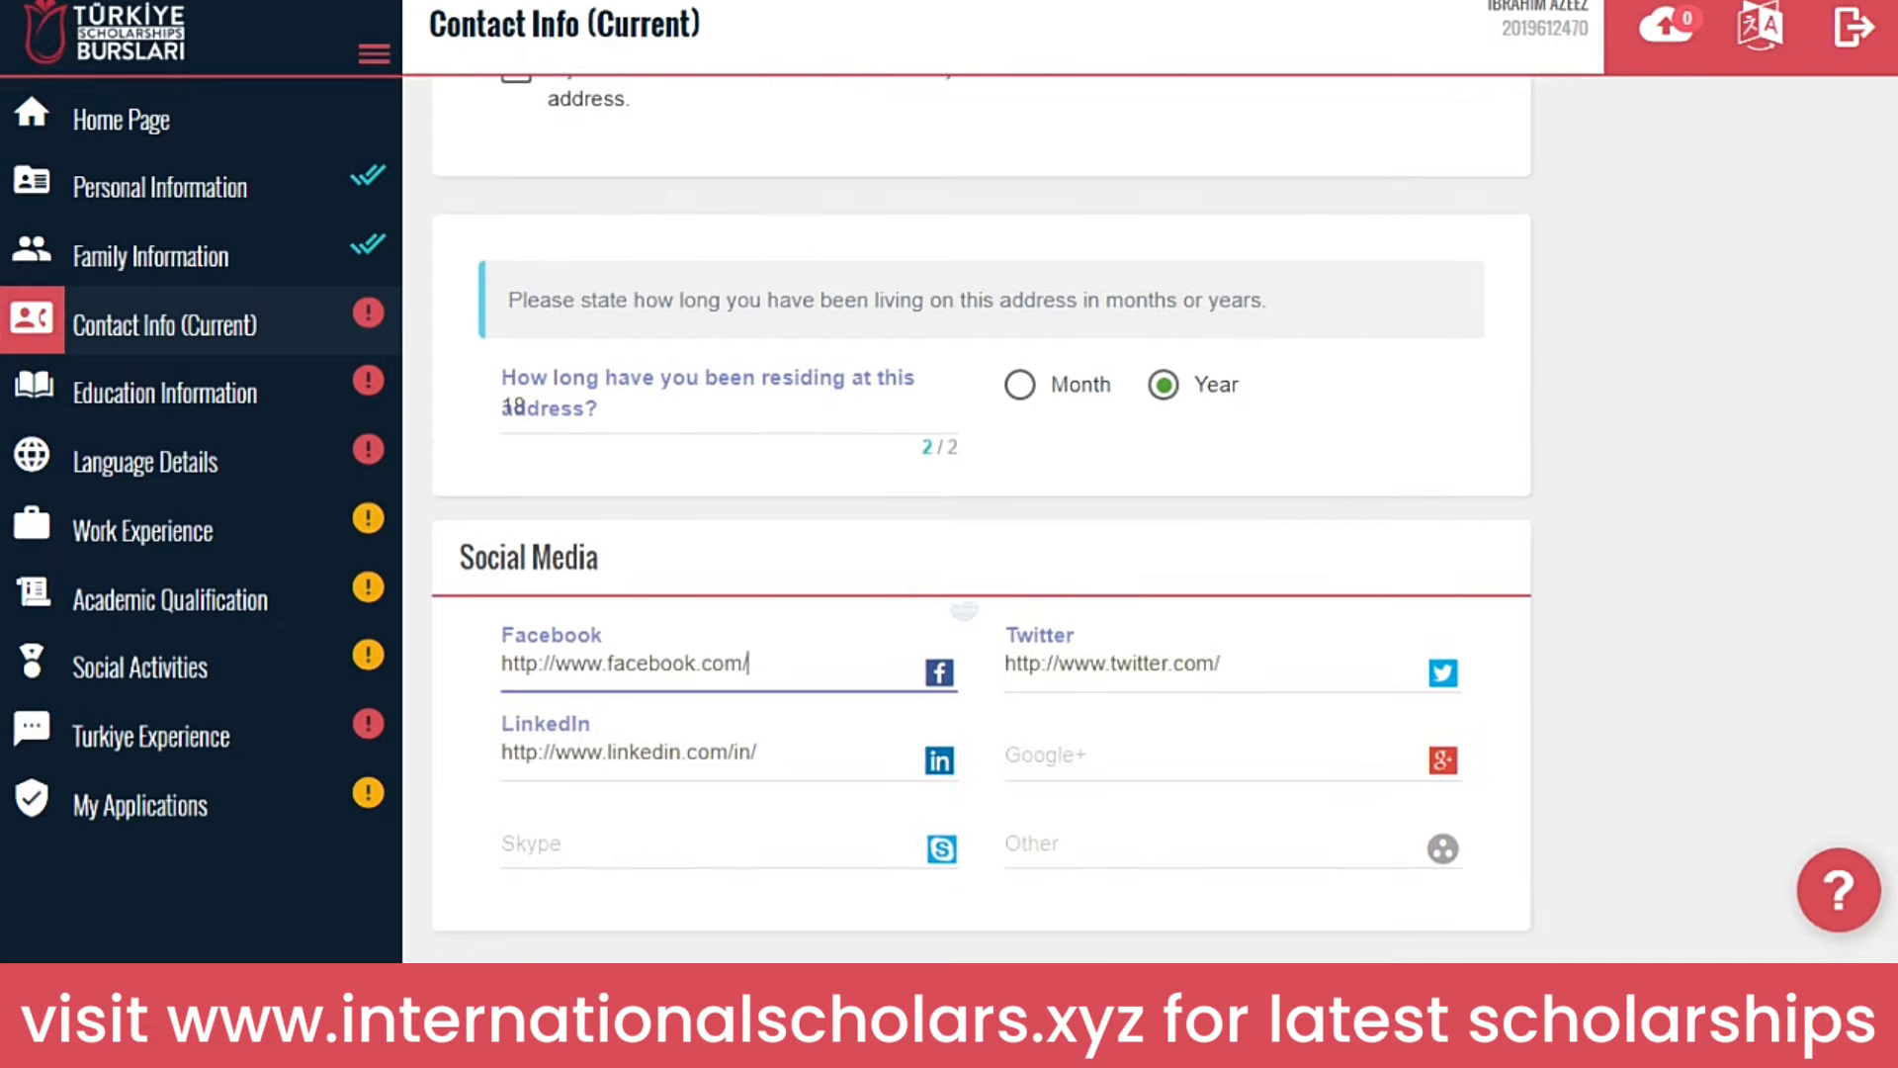
type("abc")
left_click(820, 756)
type("a")
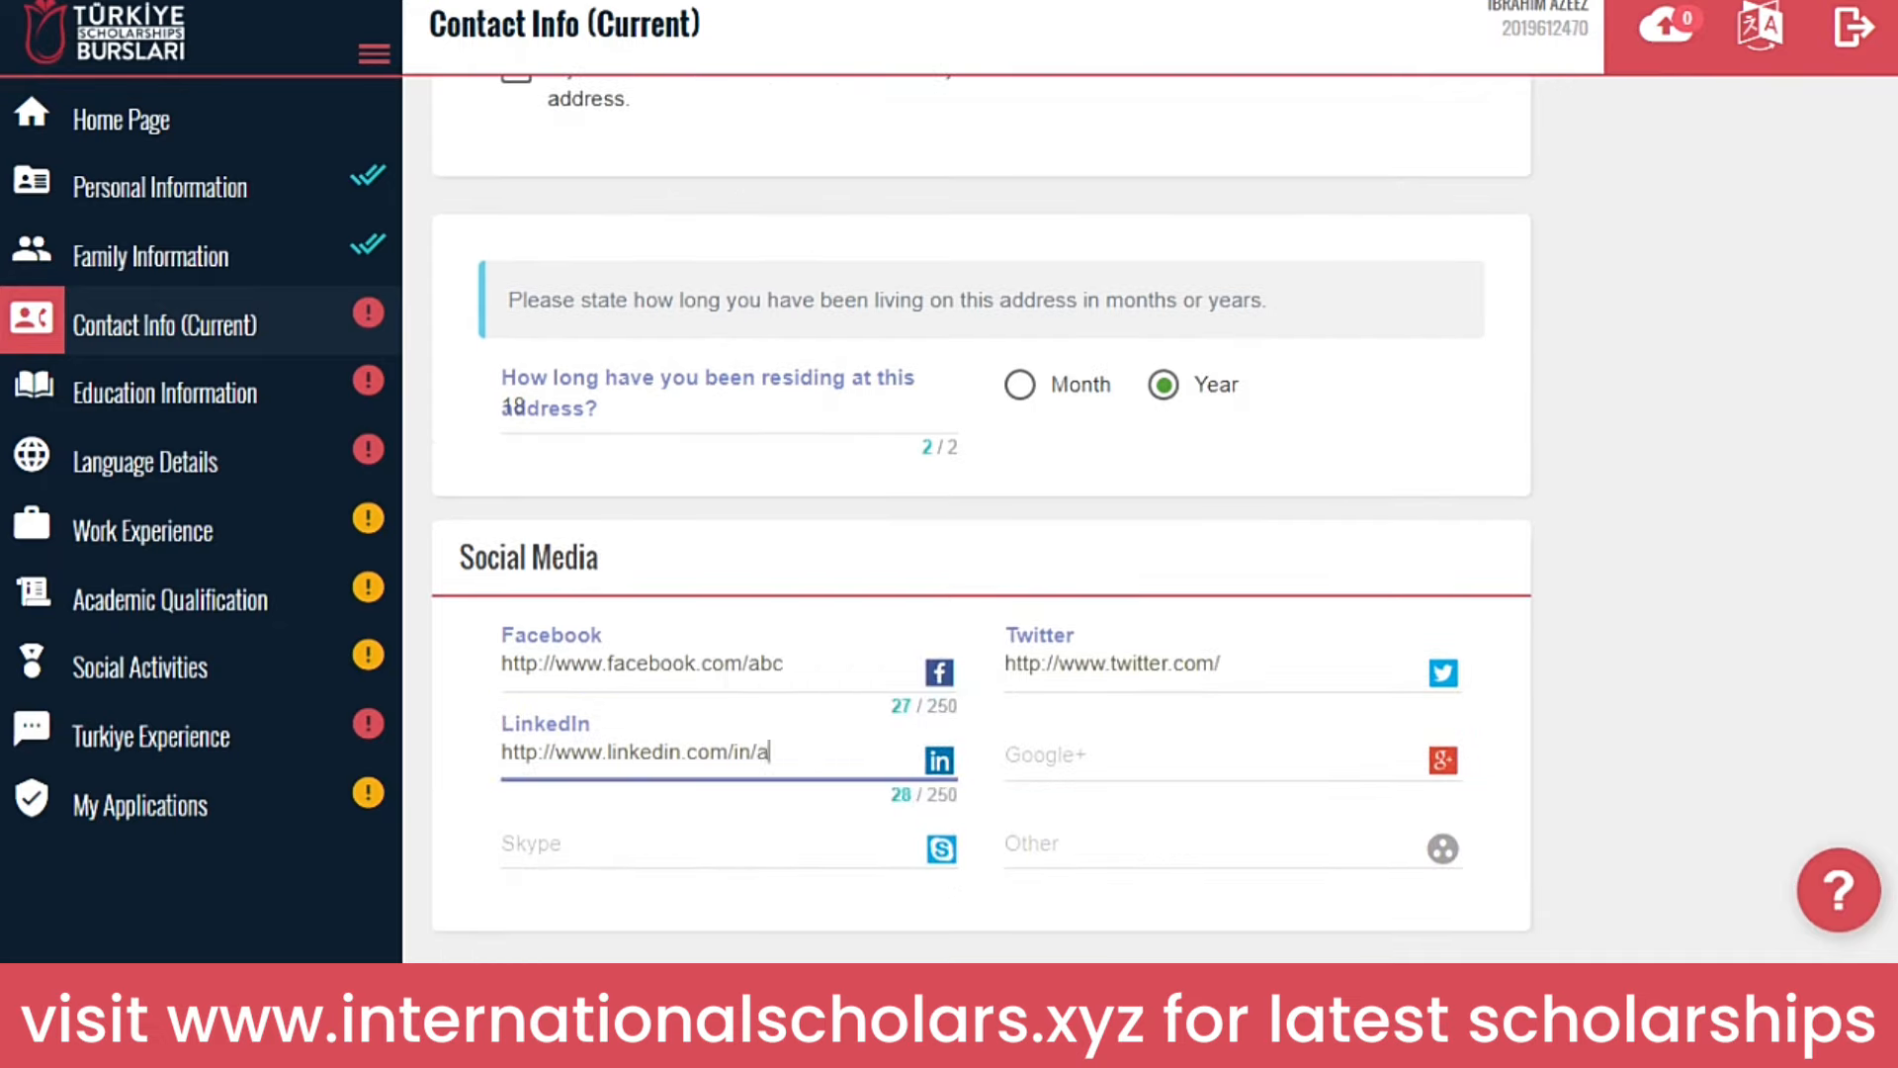
left_click(1226, 665)
type("abc")
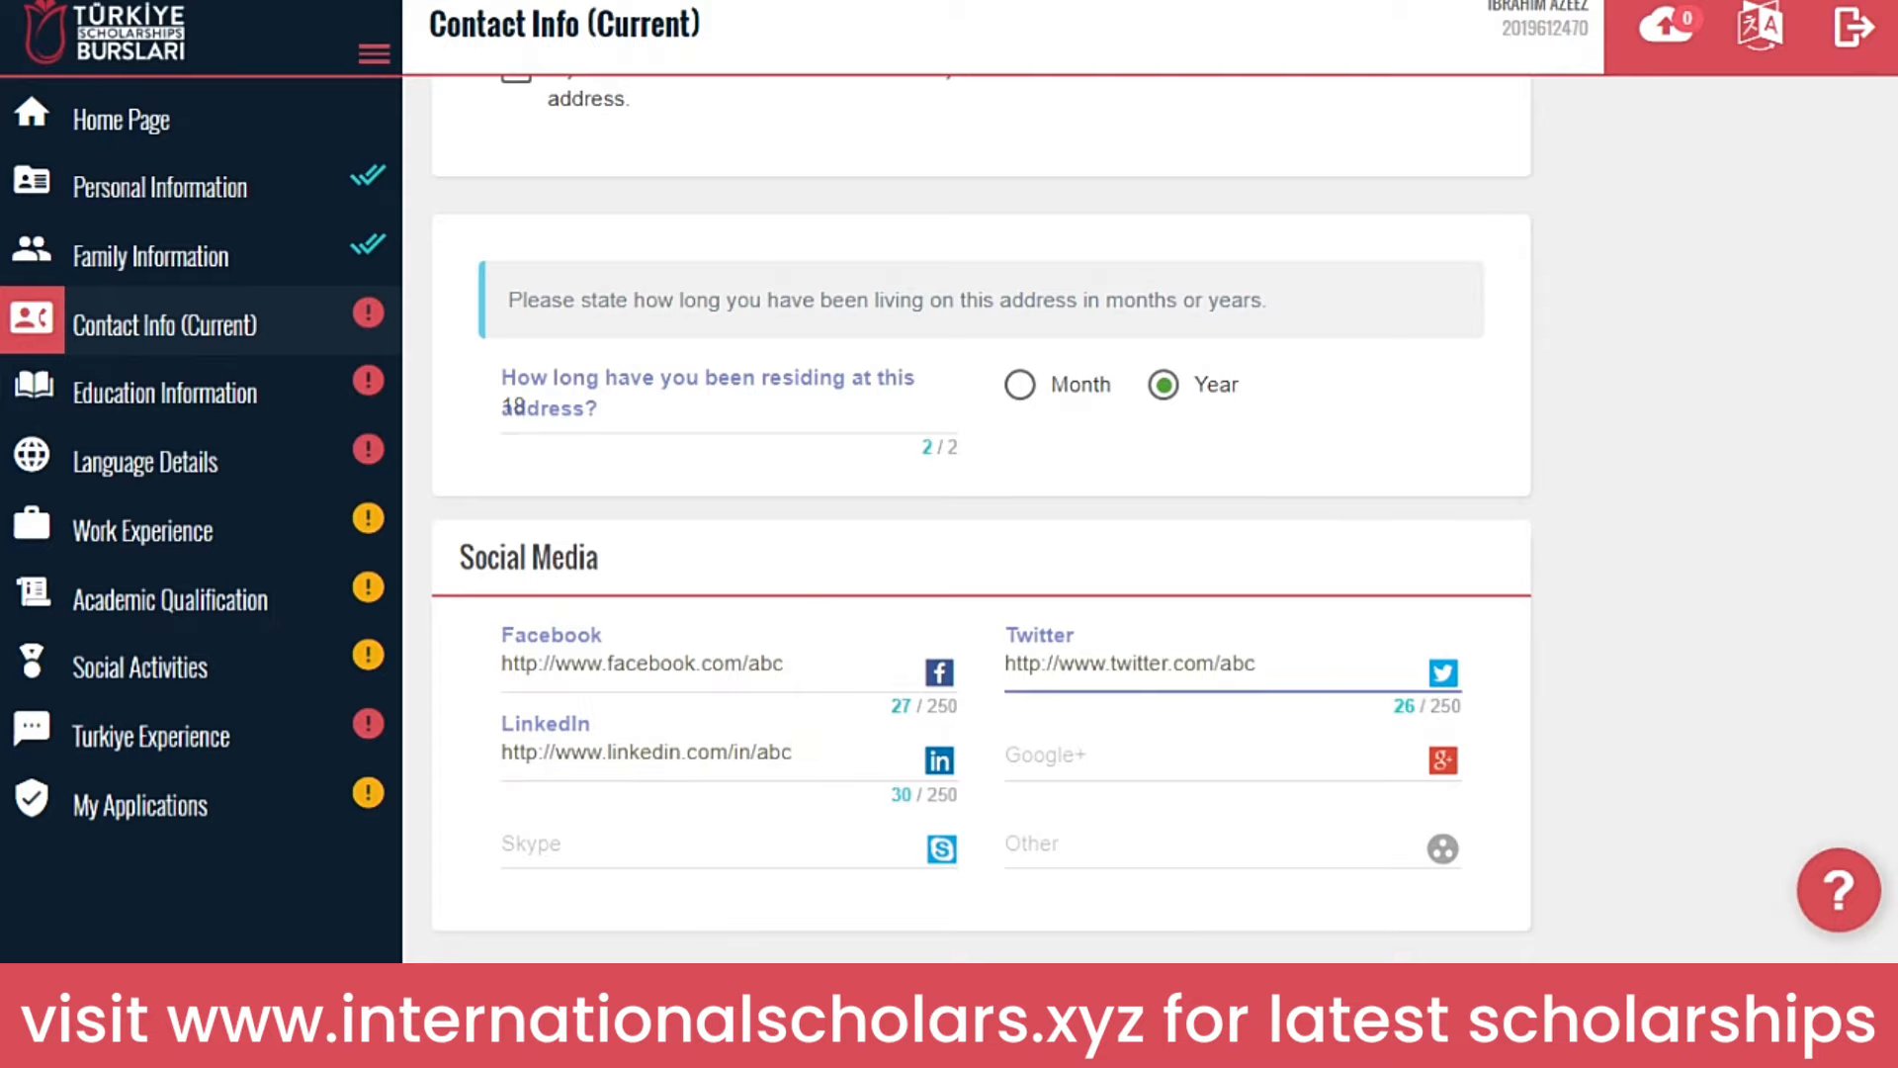
scroll(1421, 238, "up", 5)
left_click(1420, 237)
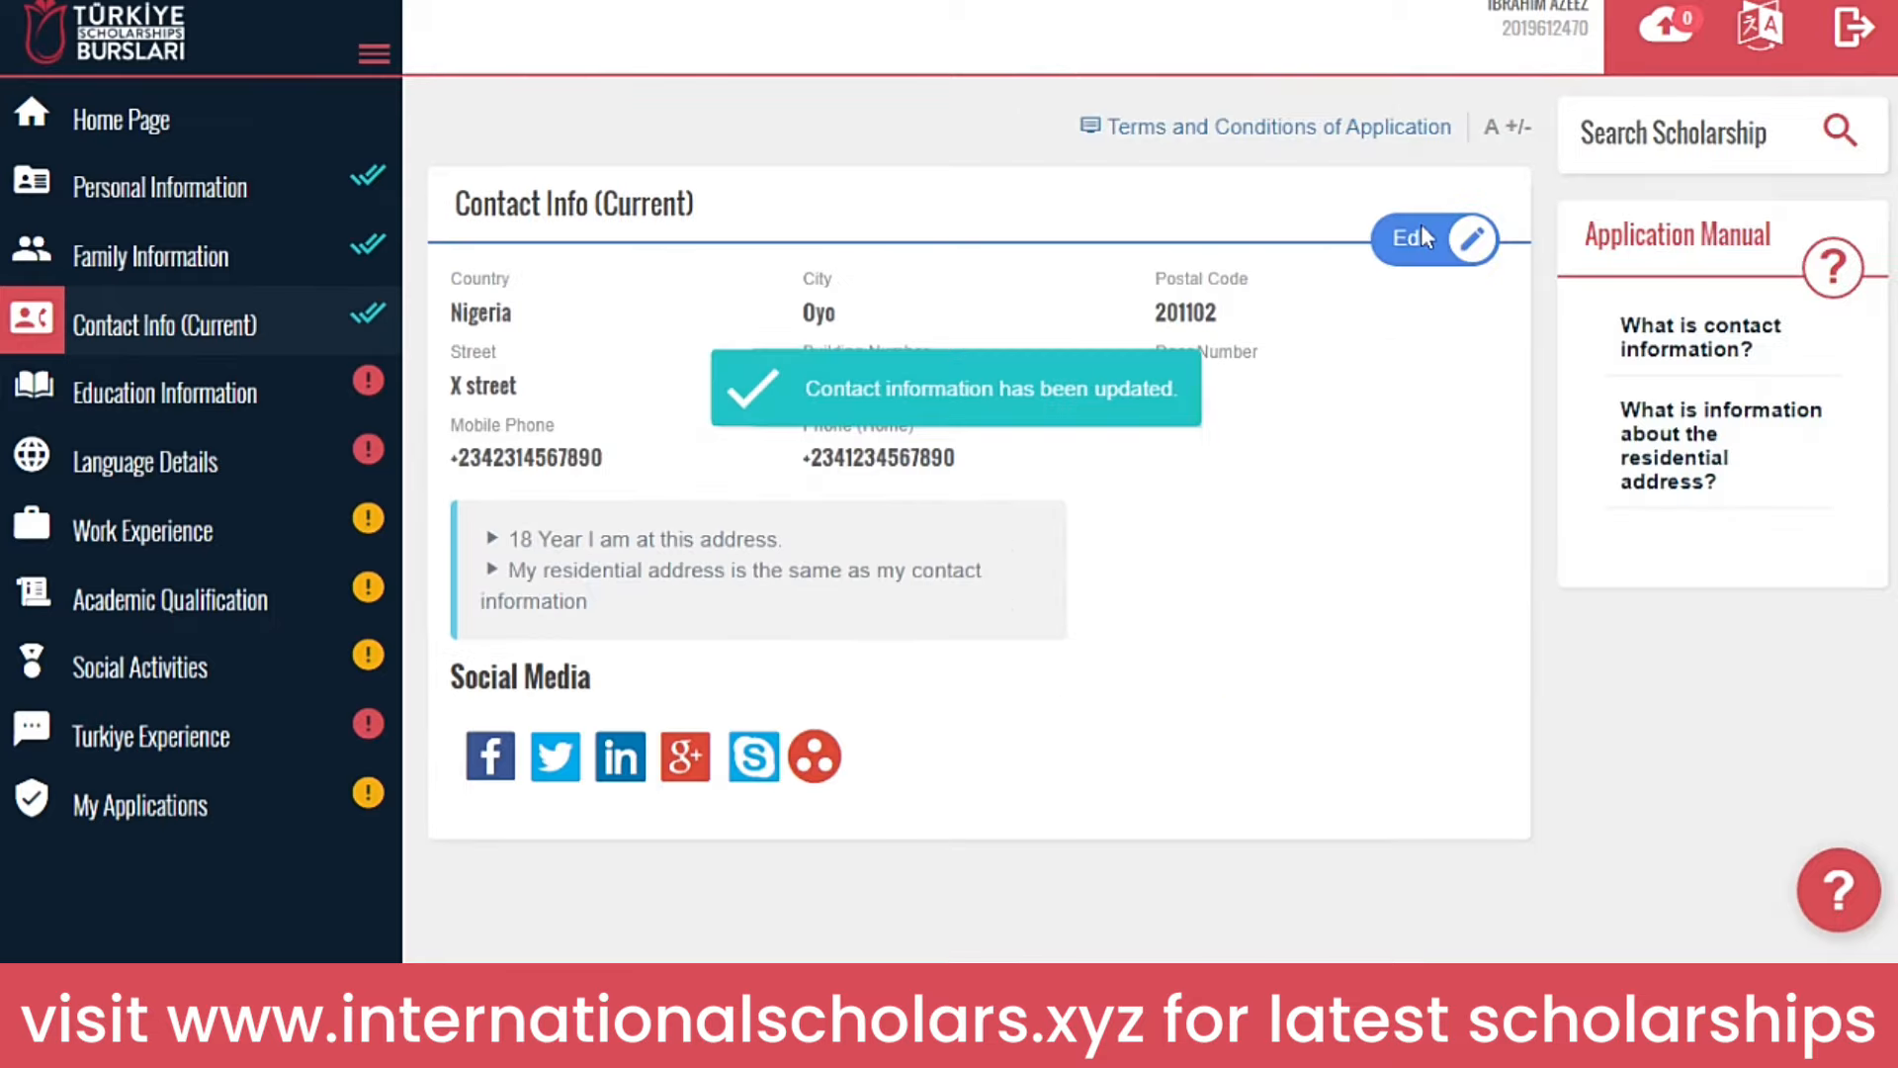
- Open Education Information and add a new Middle School entry
left_click(273, 407)
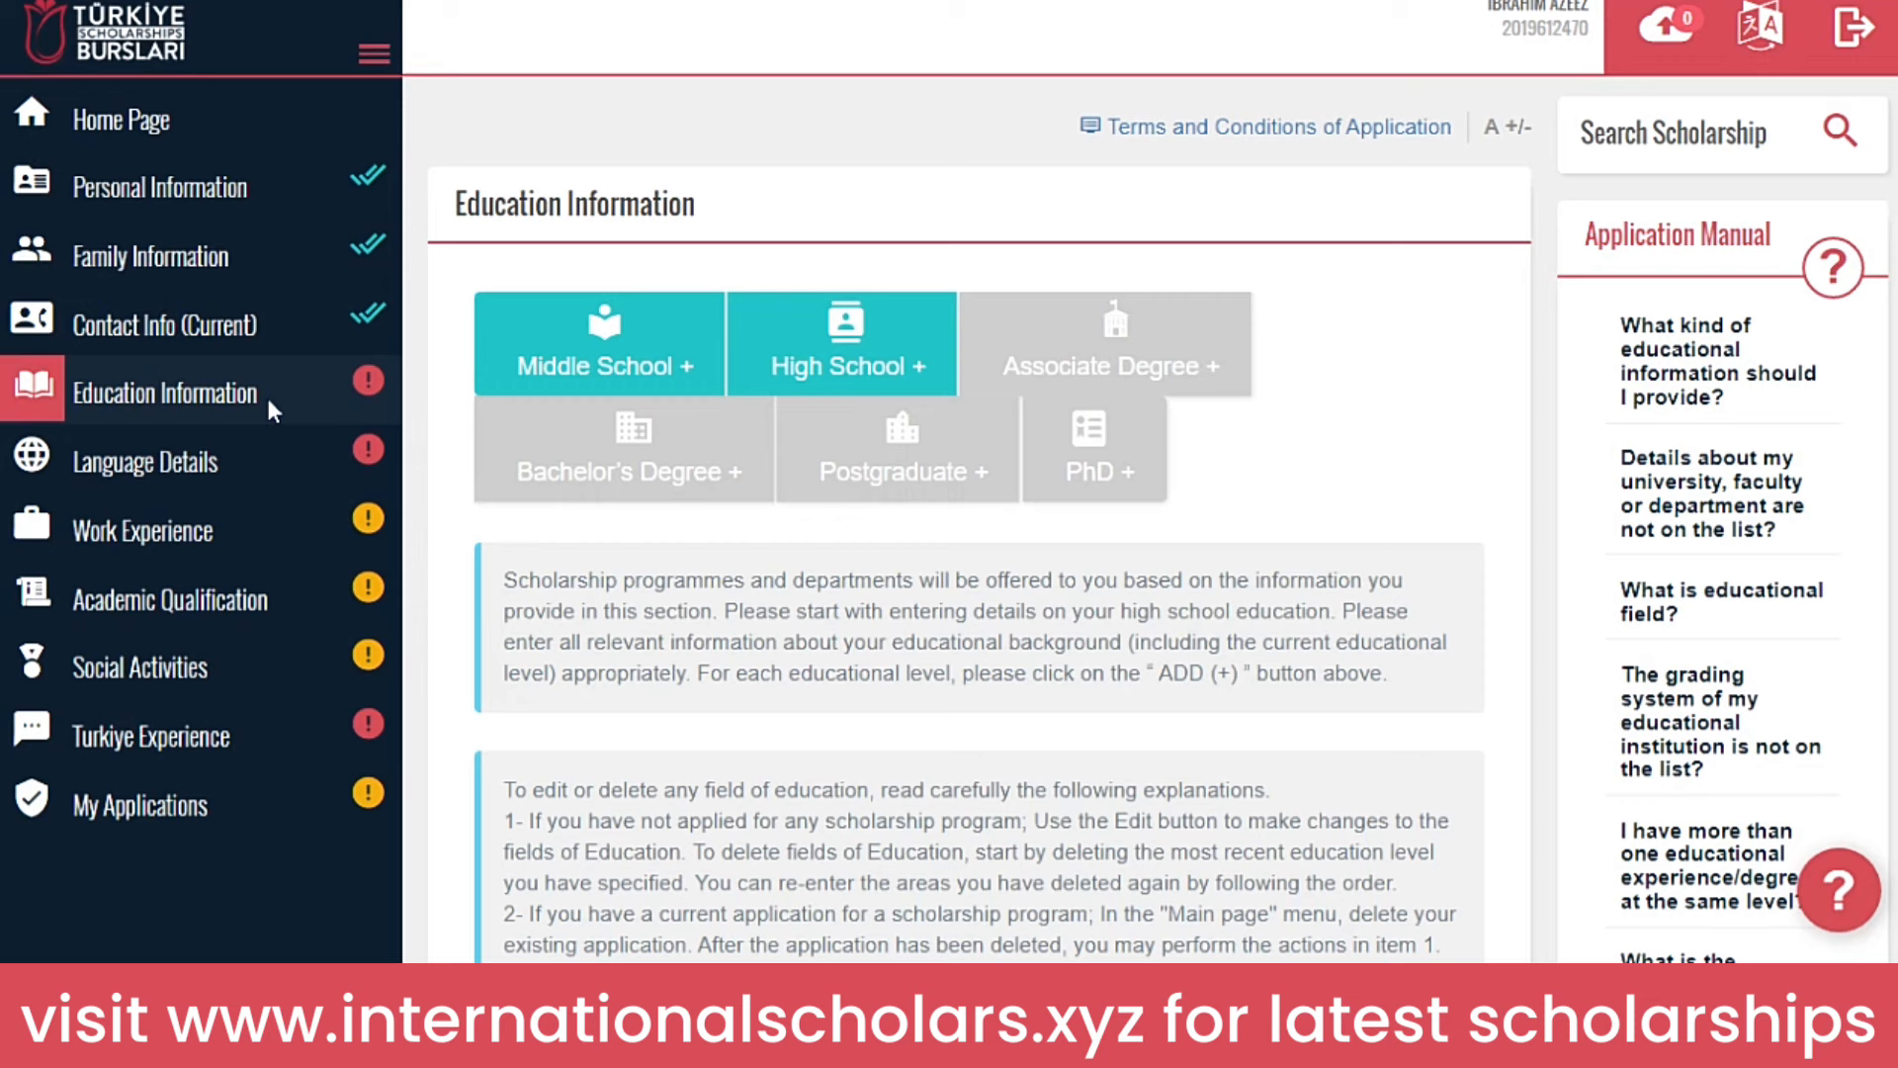
scroll(601, 182, "down", 2)
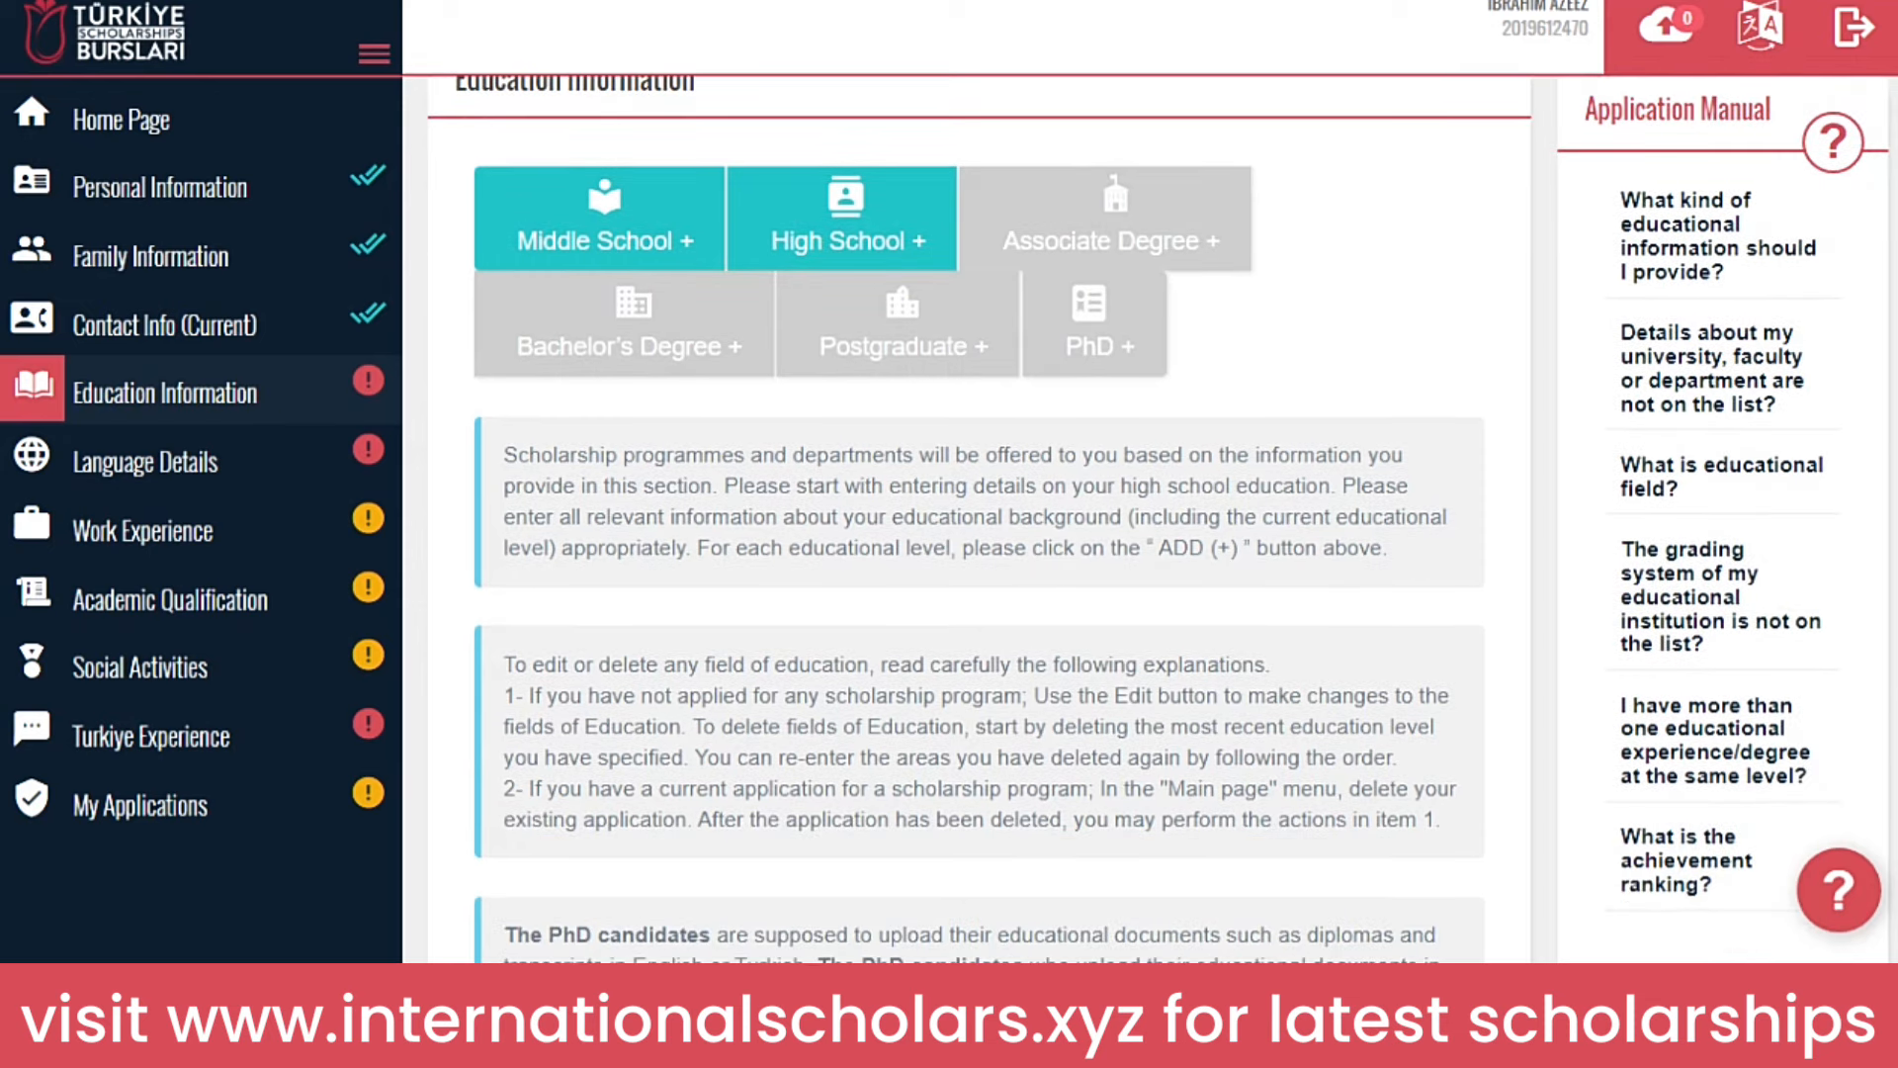
scroll(979, 519, "down", 1)
scroll(601, 180, "up", 2)
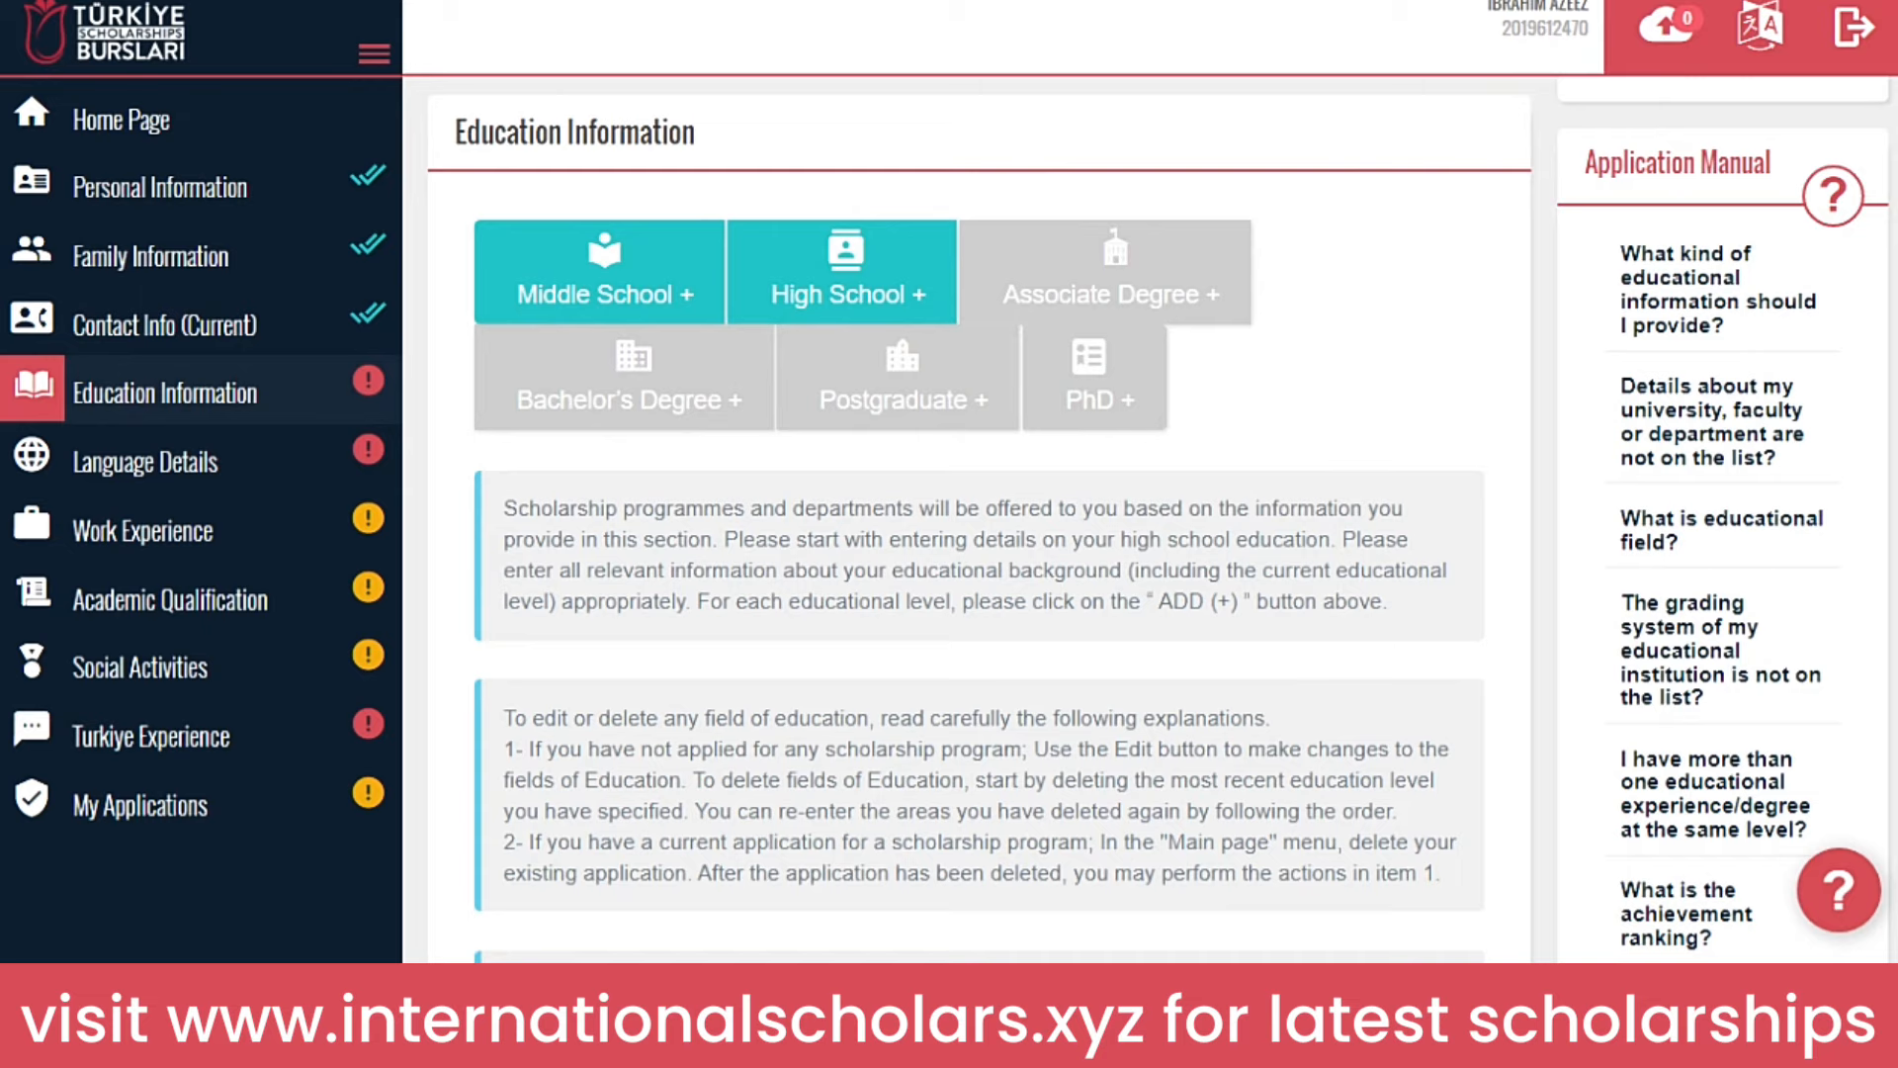
scroll(1236, 494, "up", 1)
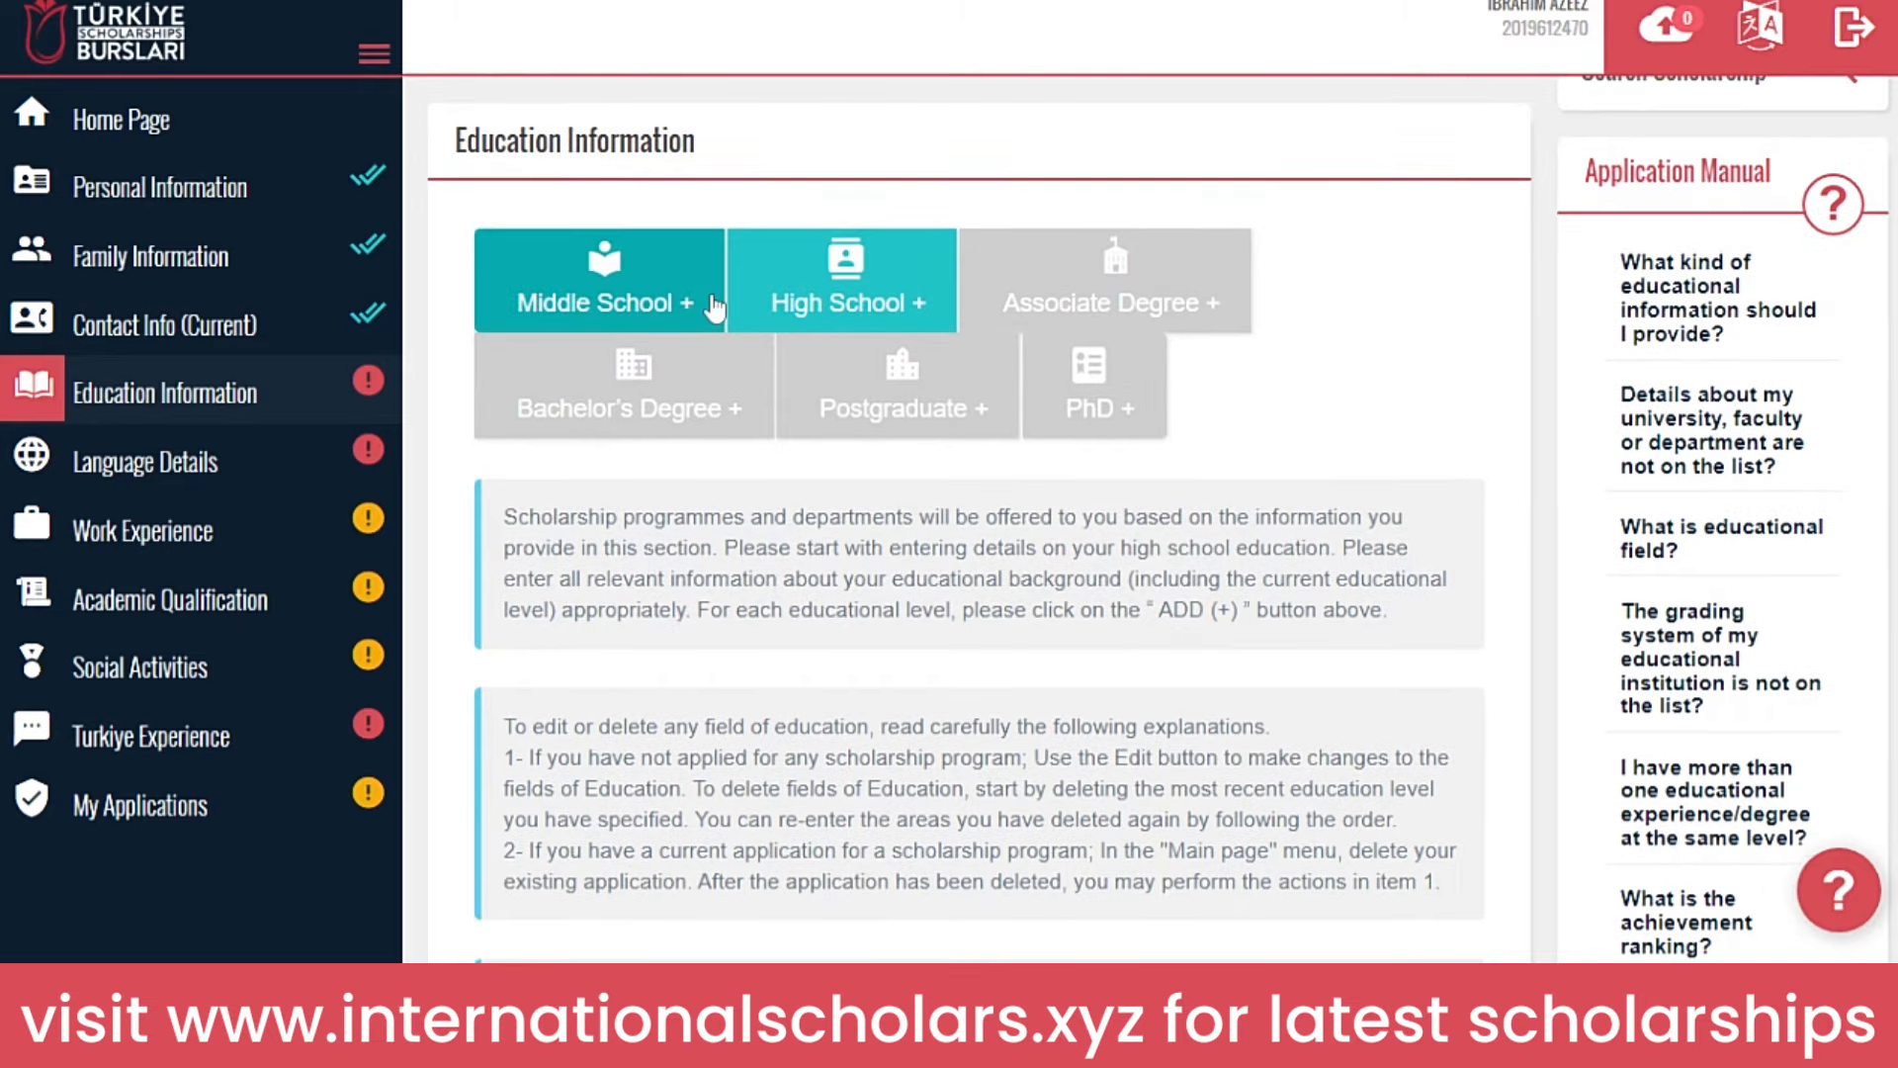
left_click(647, 282)
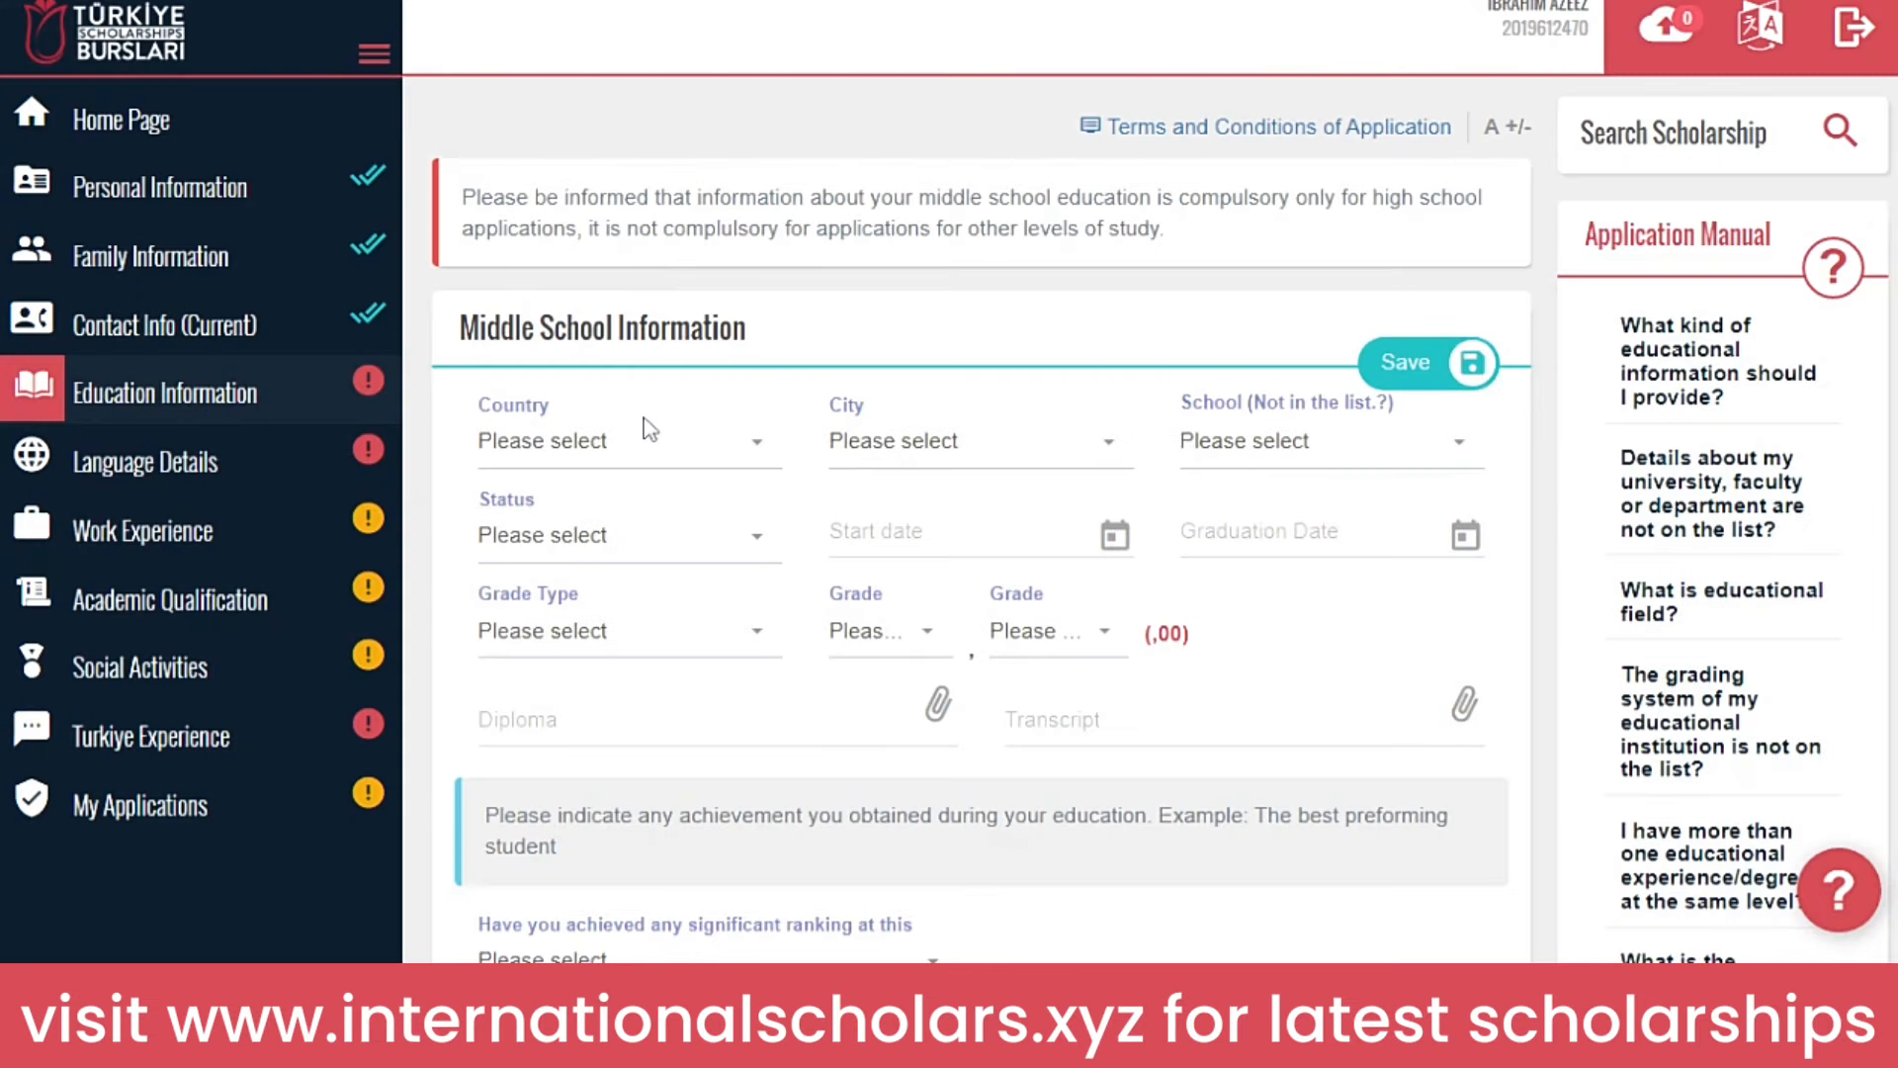
- Set the middle school's country to Nigeria, city to Oyo, and school to Diğer/Other
left_click(637, 447)
type("nige")
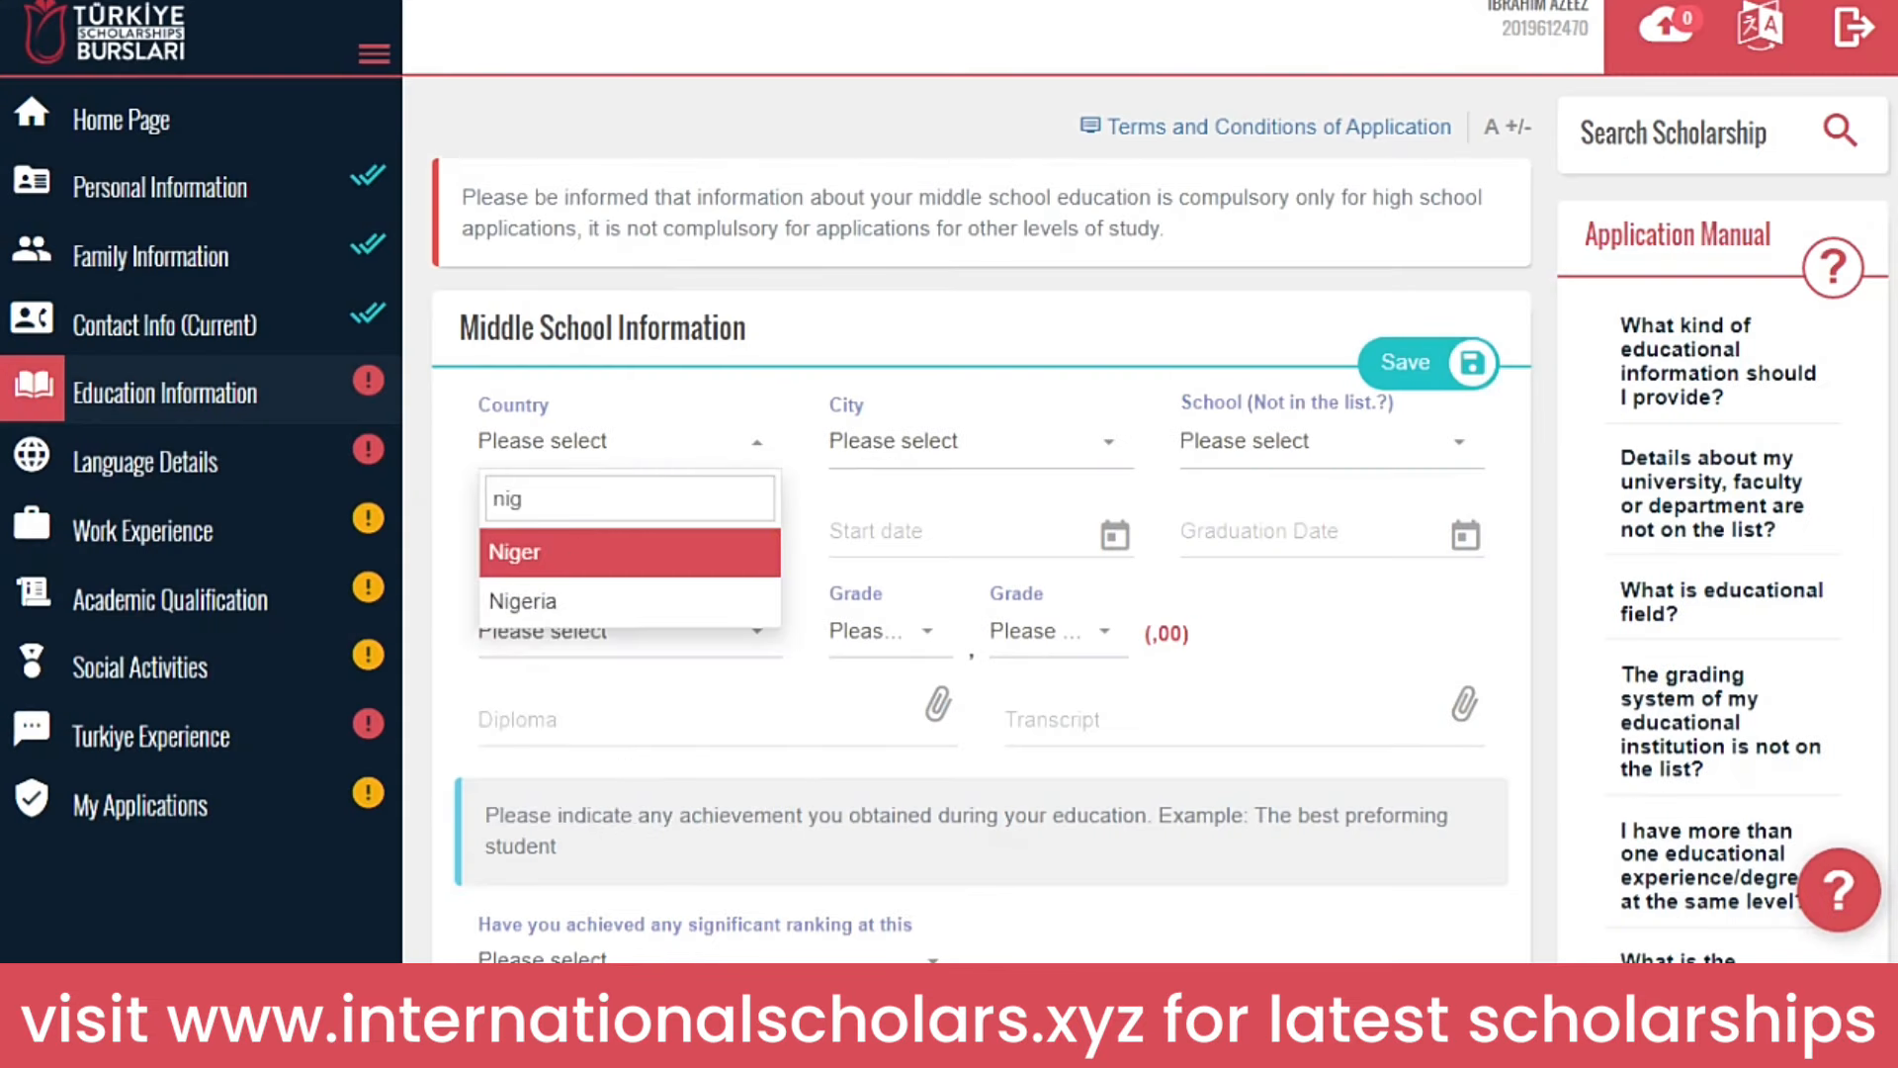
left_click(608, 618)
left_click(940, 441)
type("oyo")
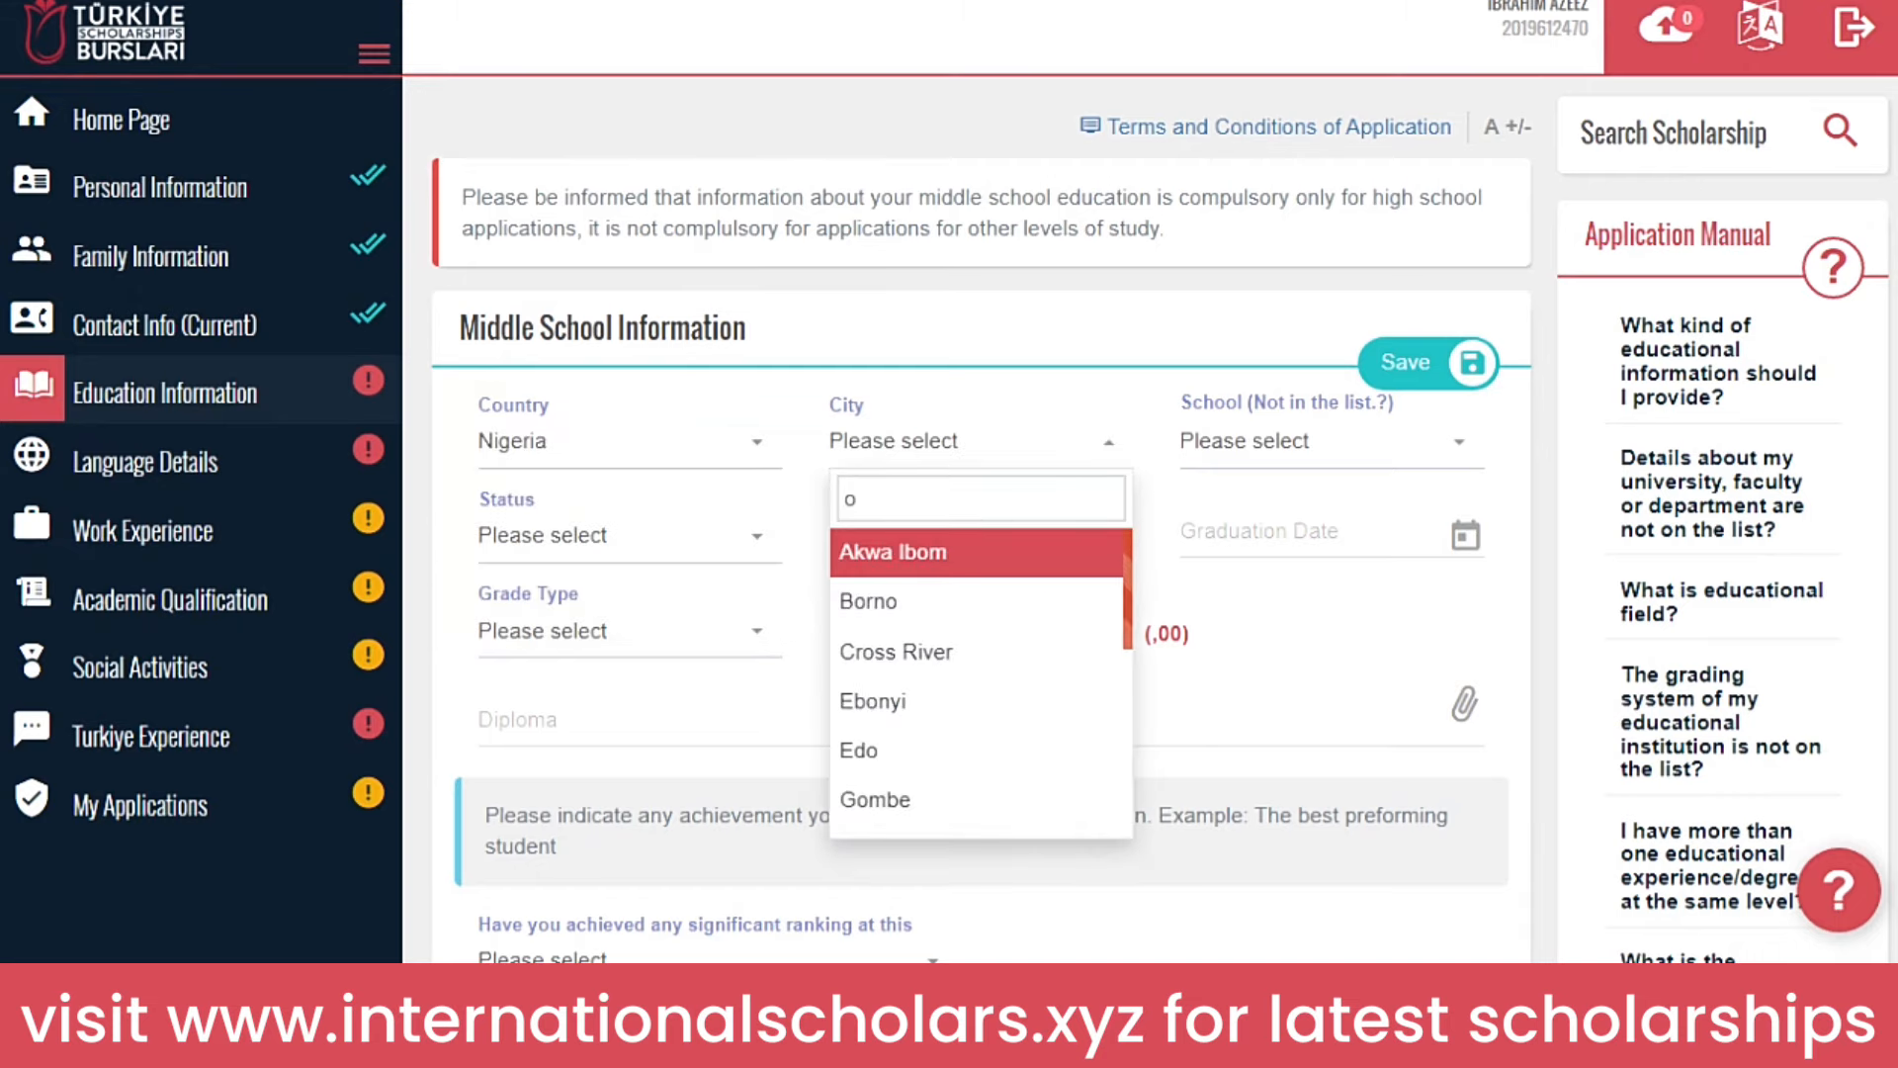
left_click(926, 566)
left_click(1324, 441)
left_click_drag(1481, 802, 1481, 821)
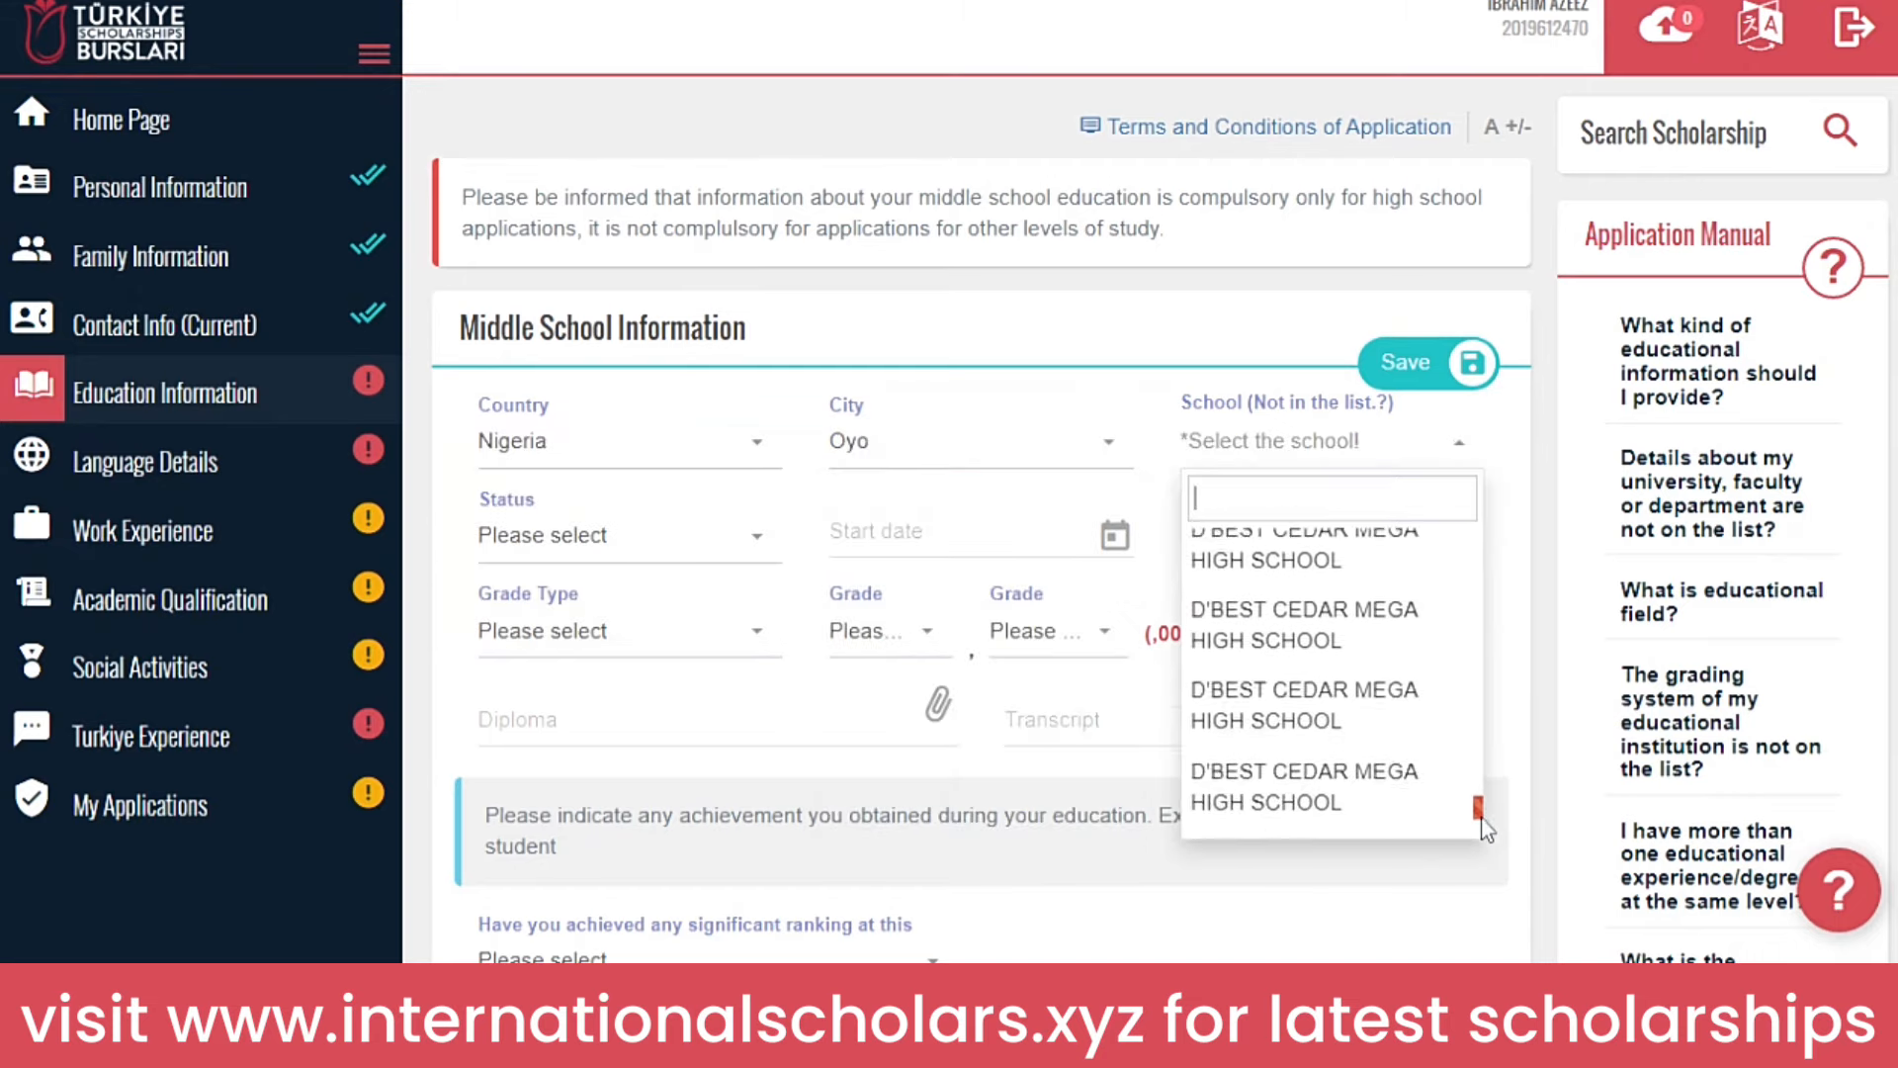
left_click(1330, 402)
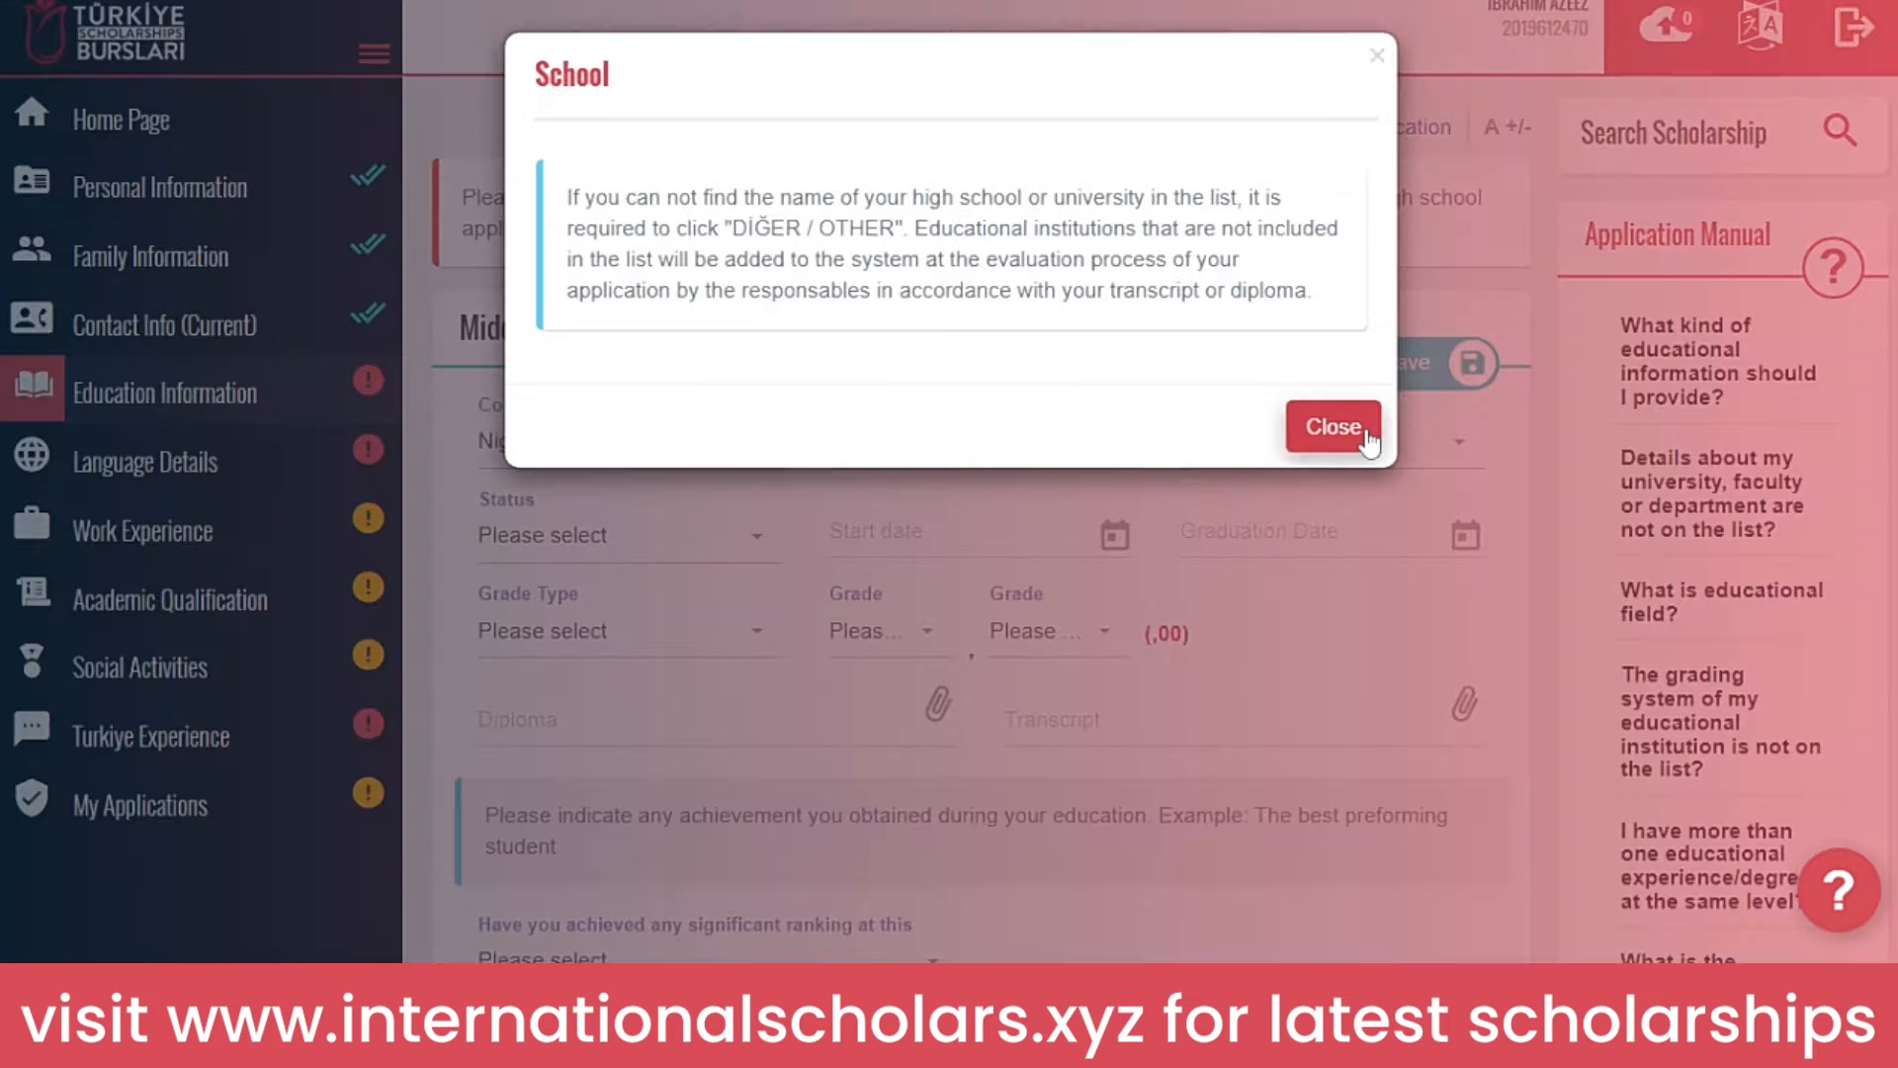
left_click(1367, 432)
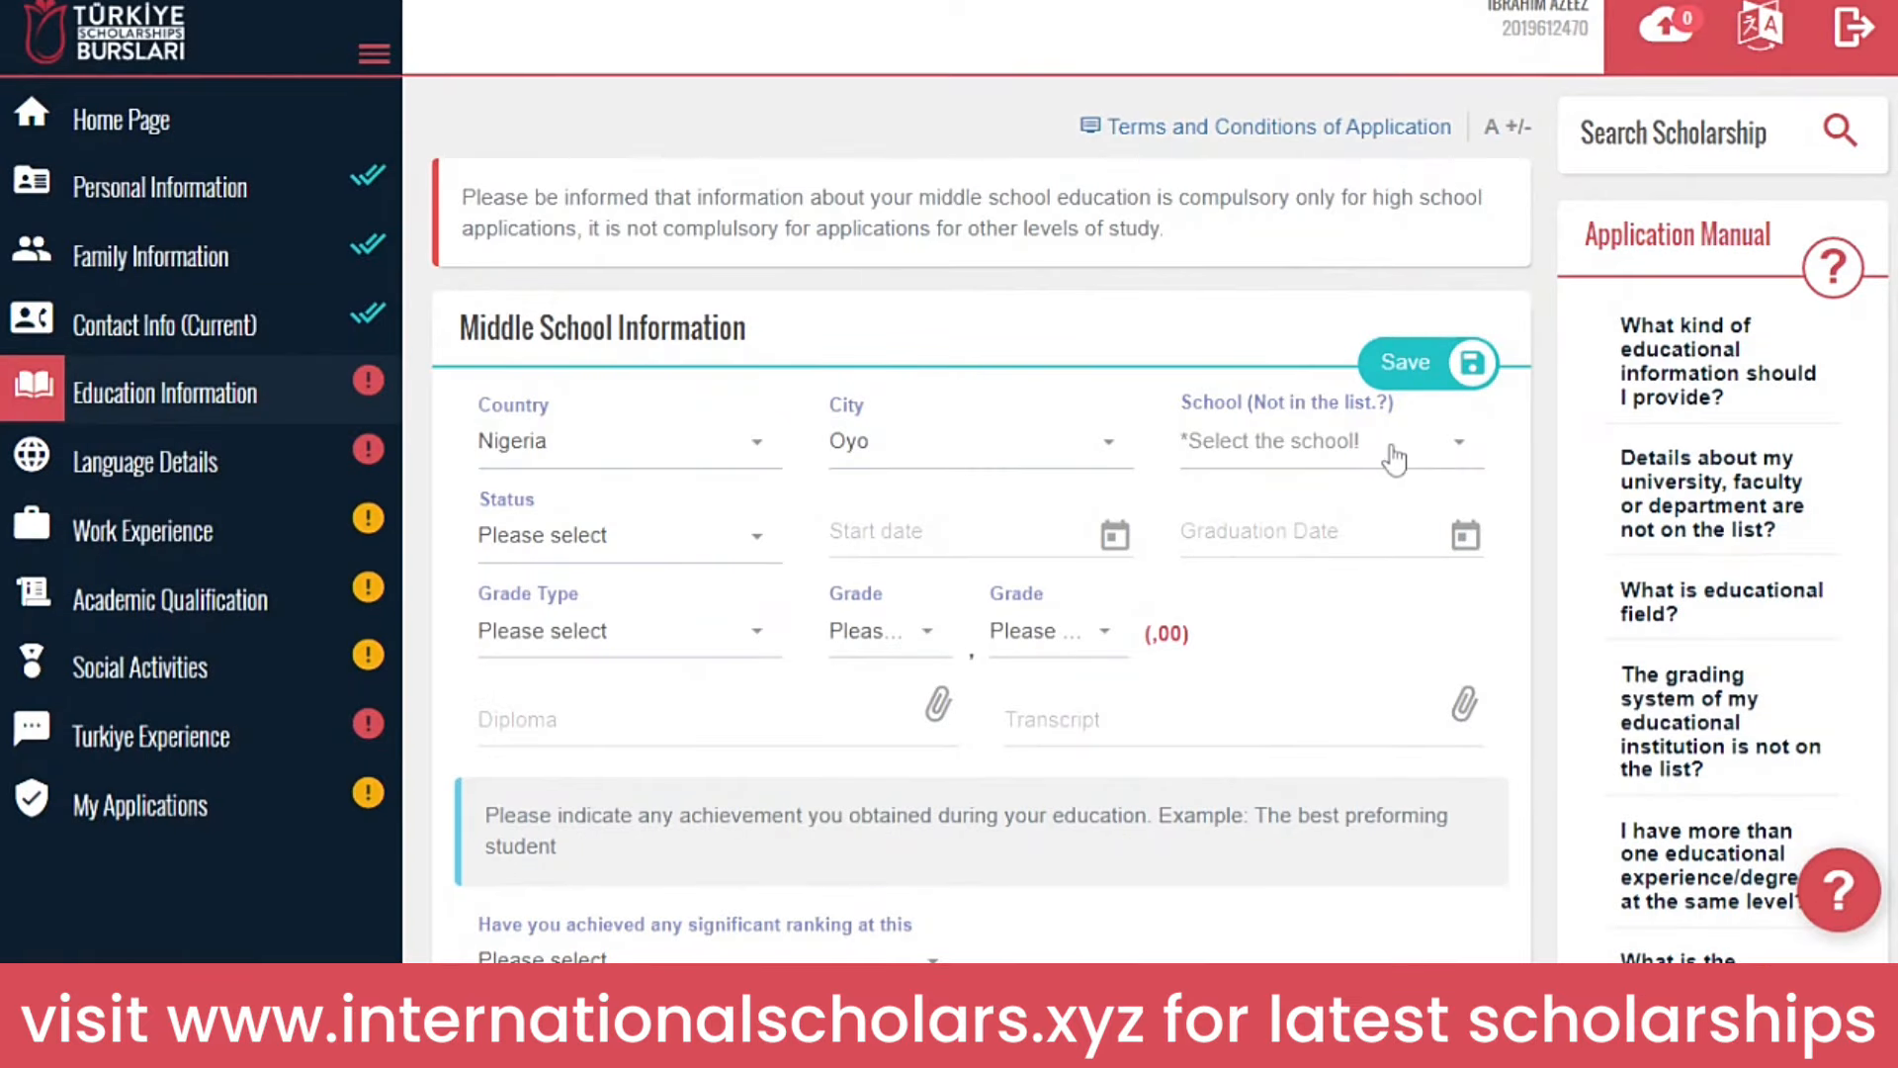
left_click(1396, 453)
type("oth")
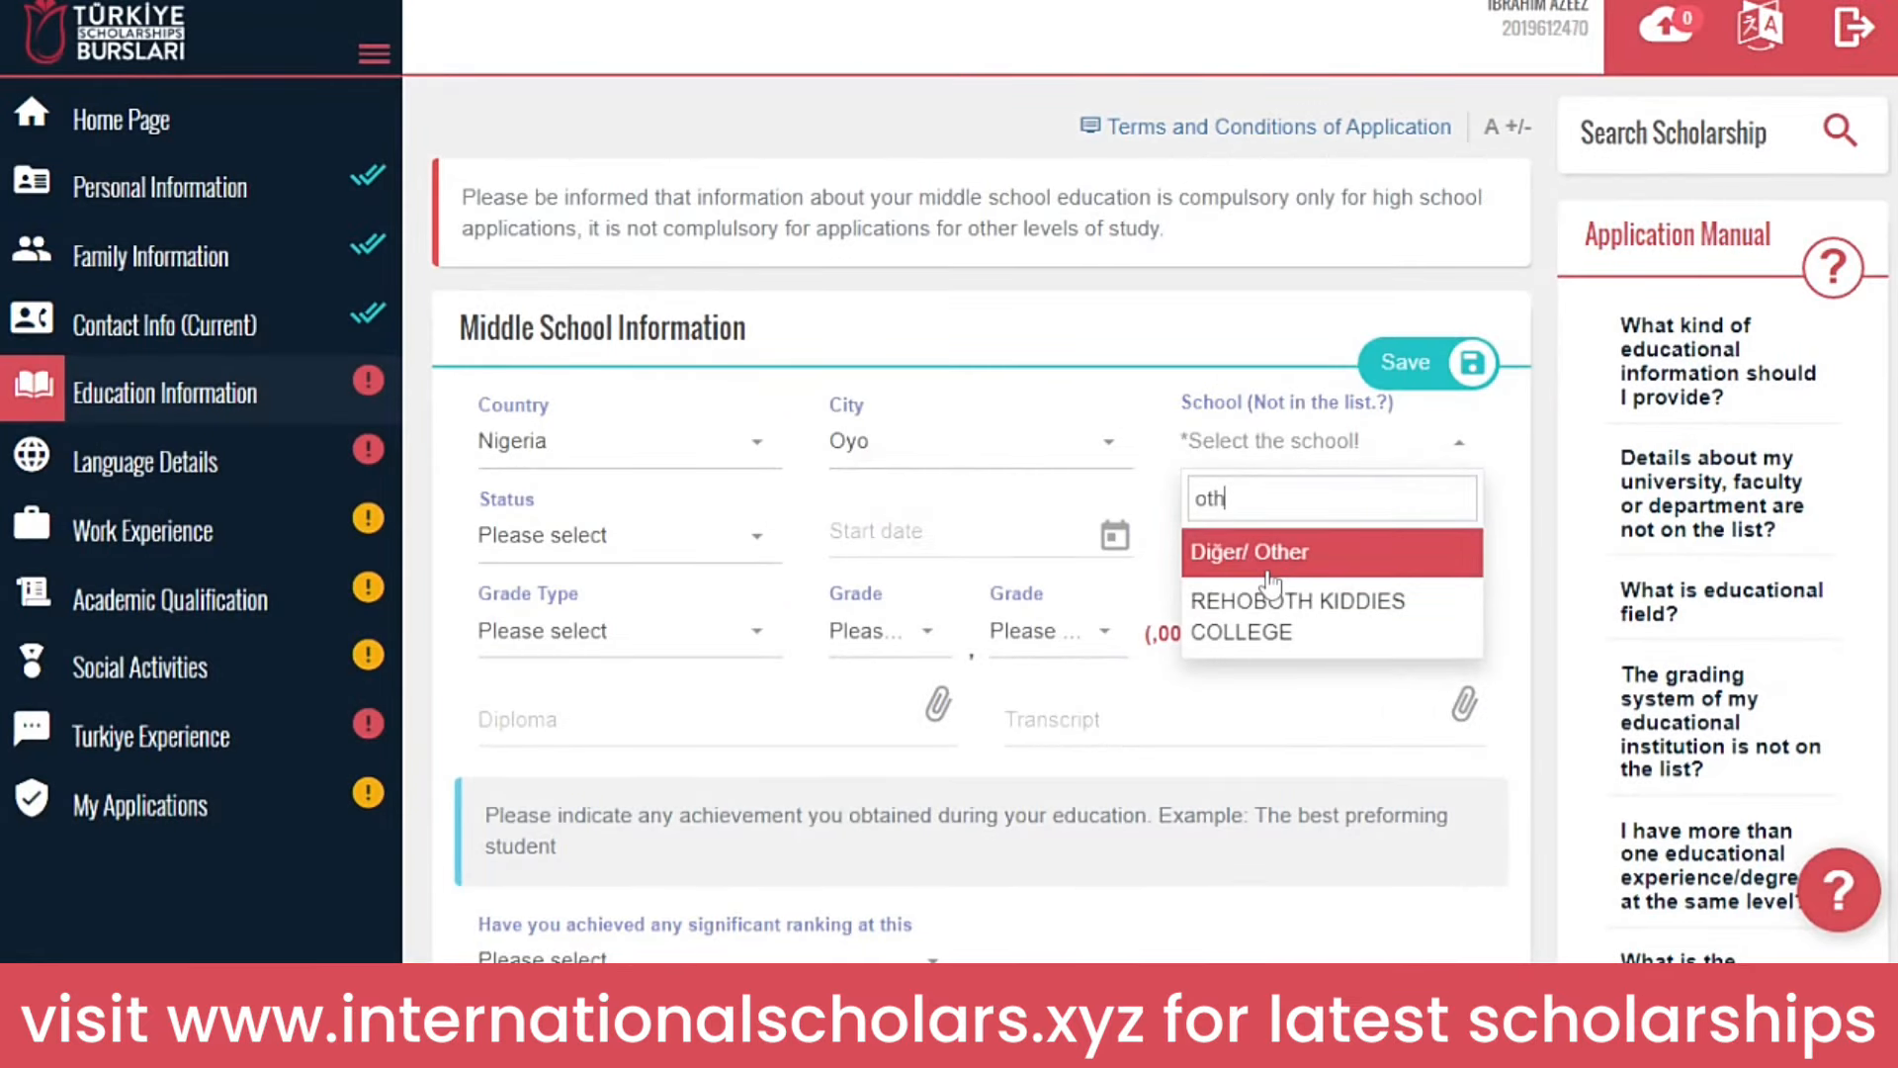
left_click(1278, 550)
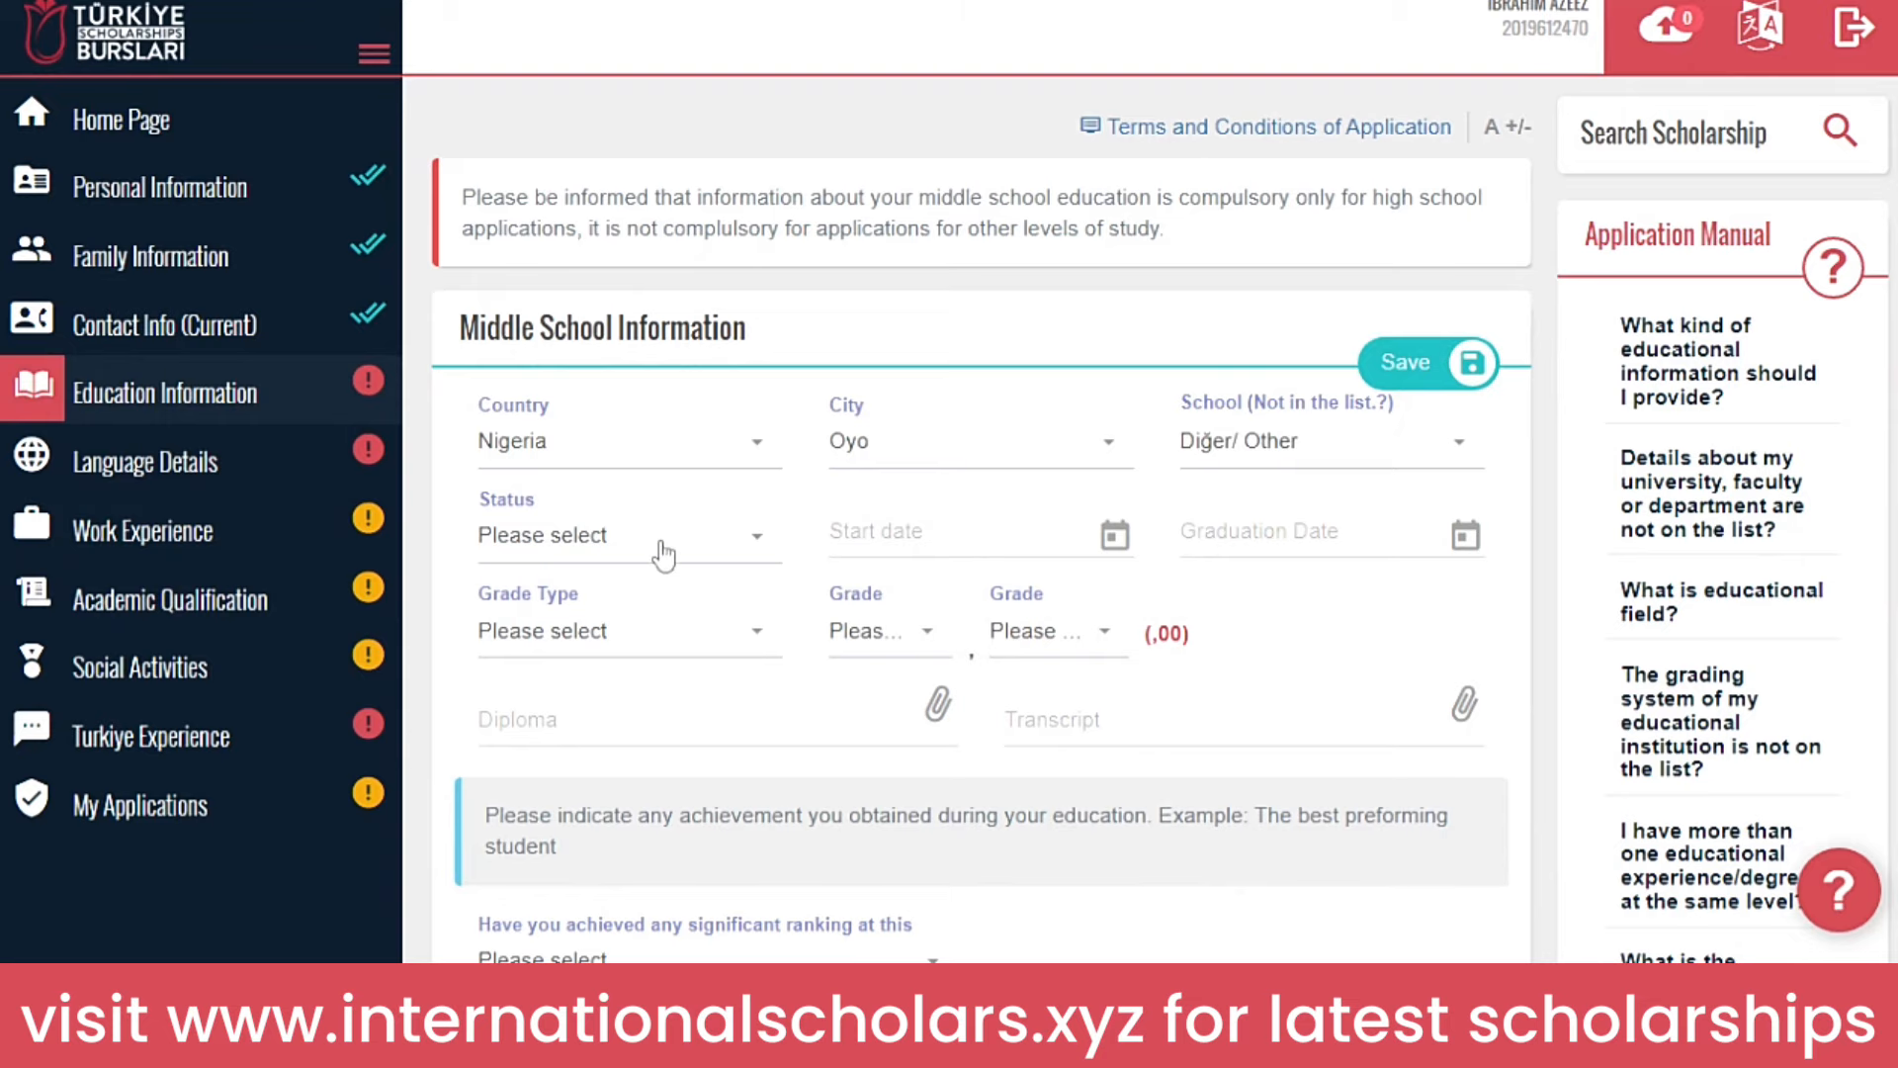
- Set the start date to 14/06/2011 and the graduation date to 19/05/2014
left_click(890, 531)
left_click(1017, 182)
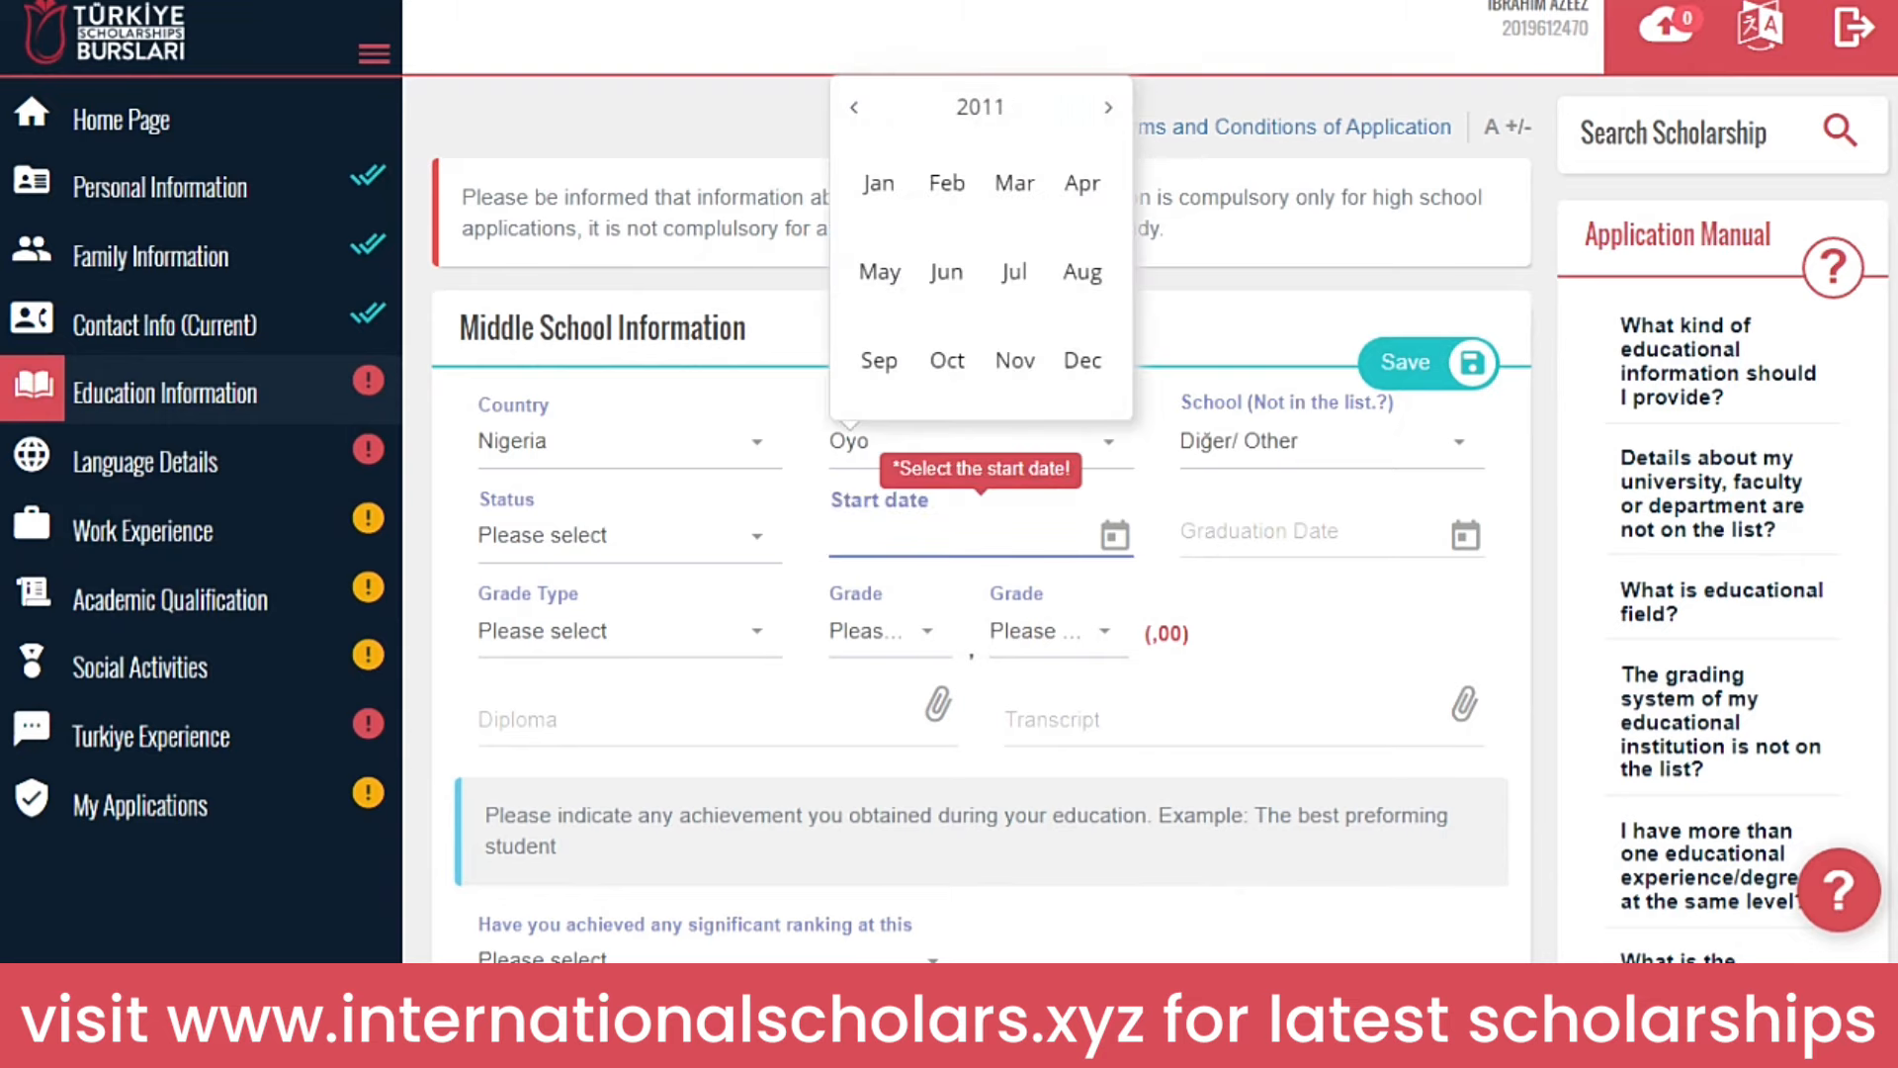
left_click(950, 274)
left_click(951, 274)
left_click(1240, 532)
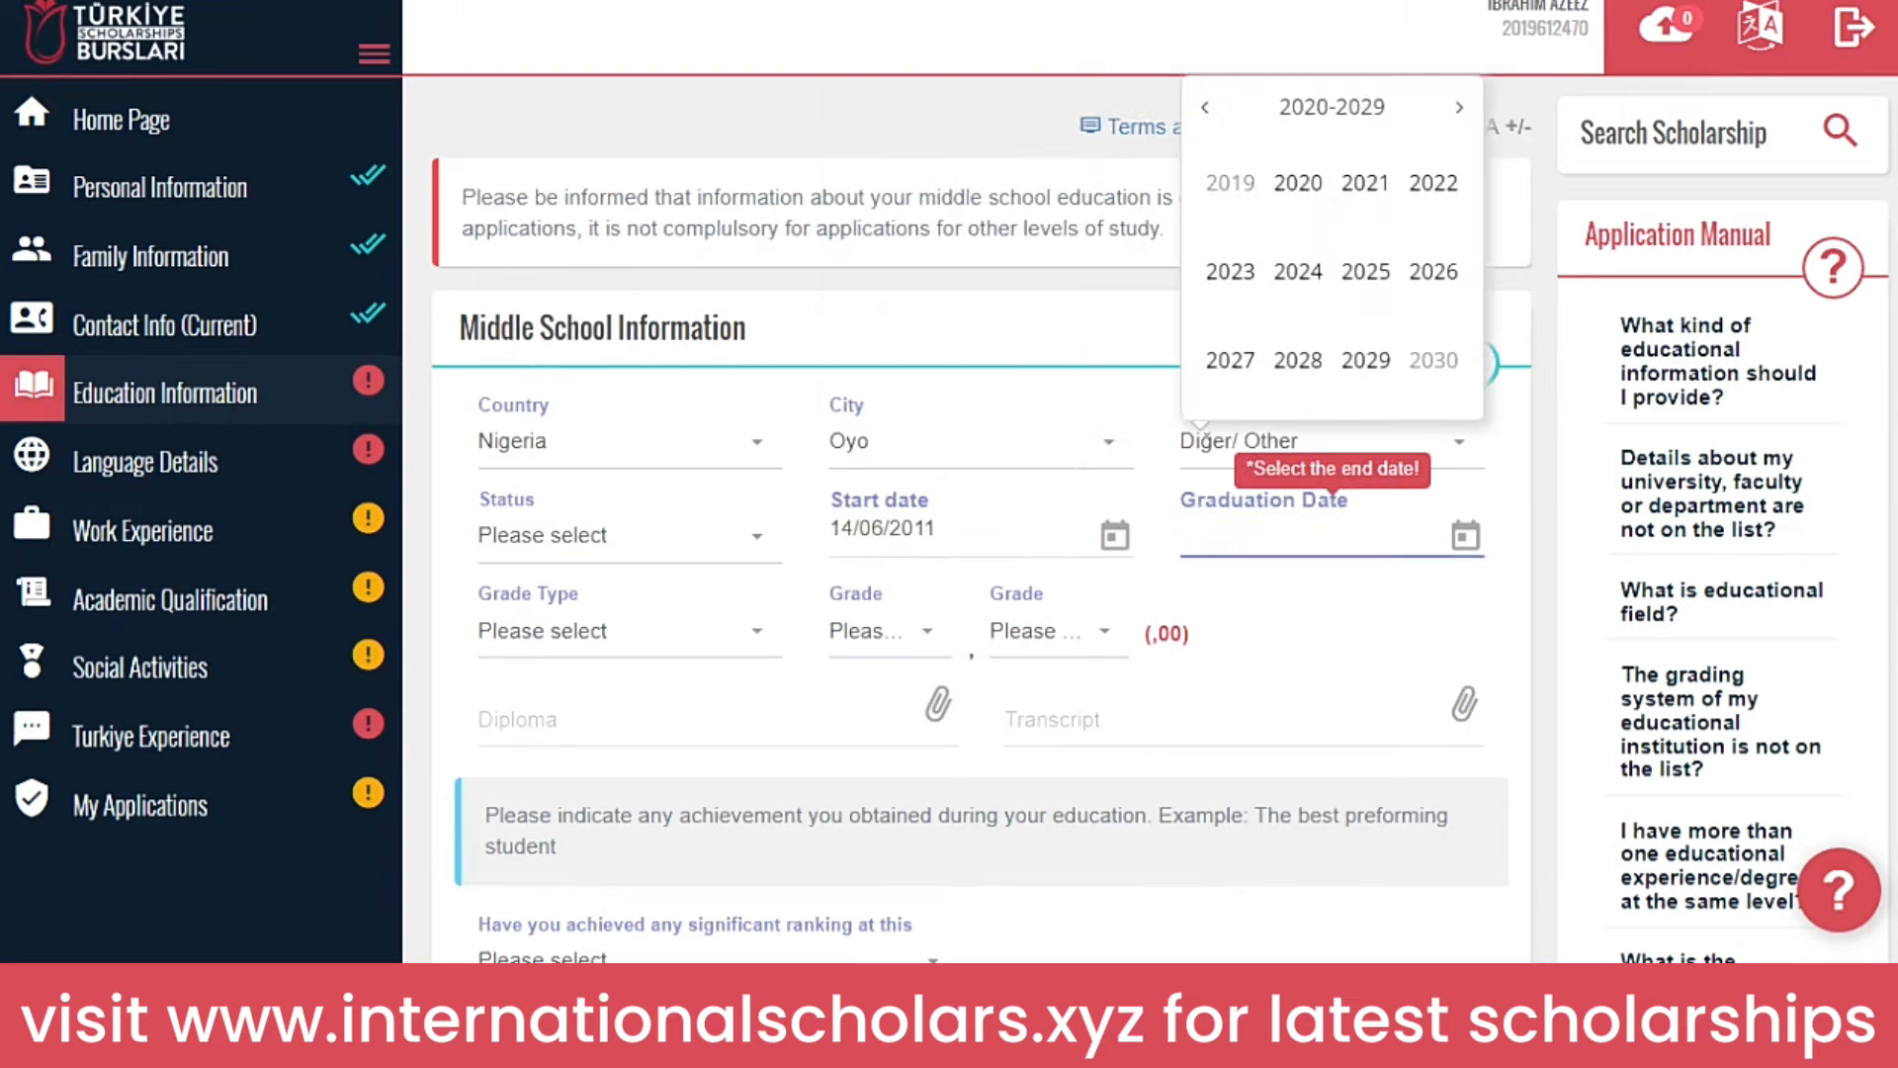
left_click(1205, 107)
left_click(1296, 271)
left_click(1252, 285)
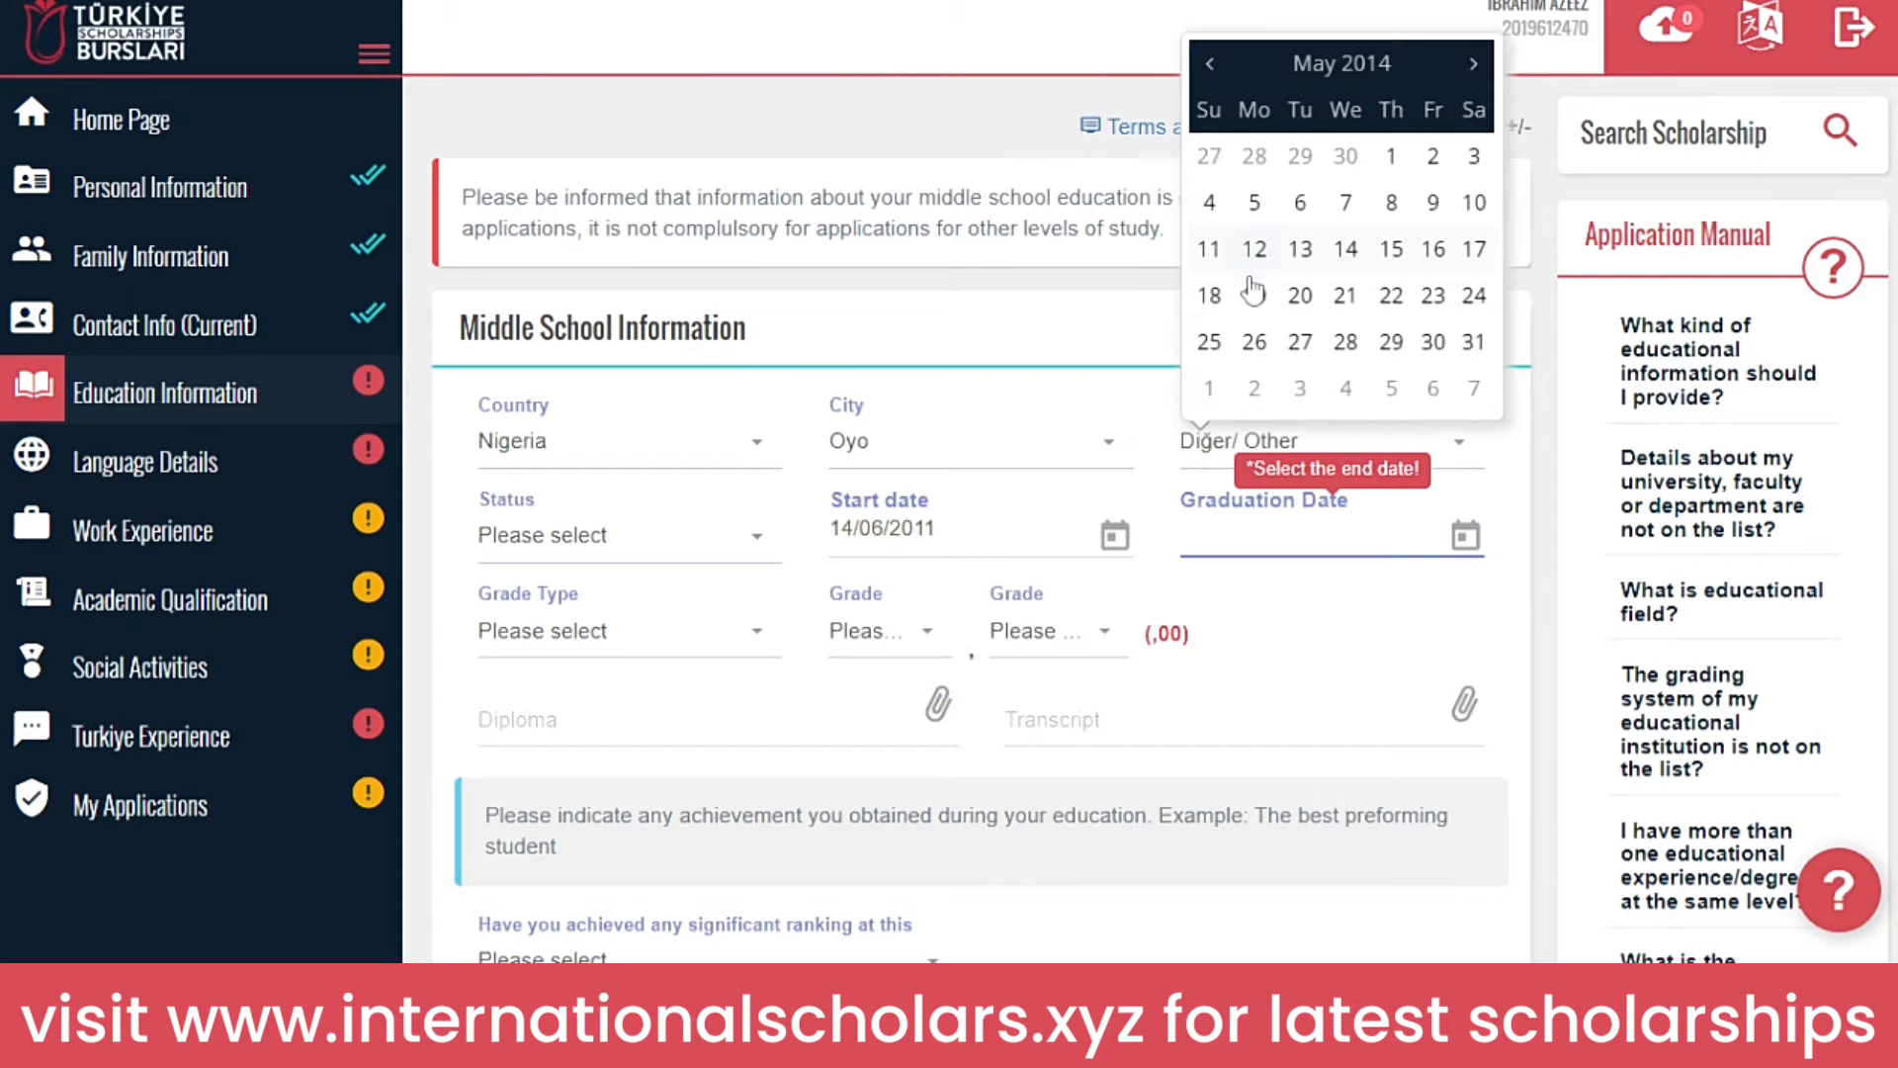
left_click(1253, 294)
left_click(614, 629)
scroll(659, 534, "down", 2)
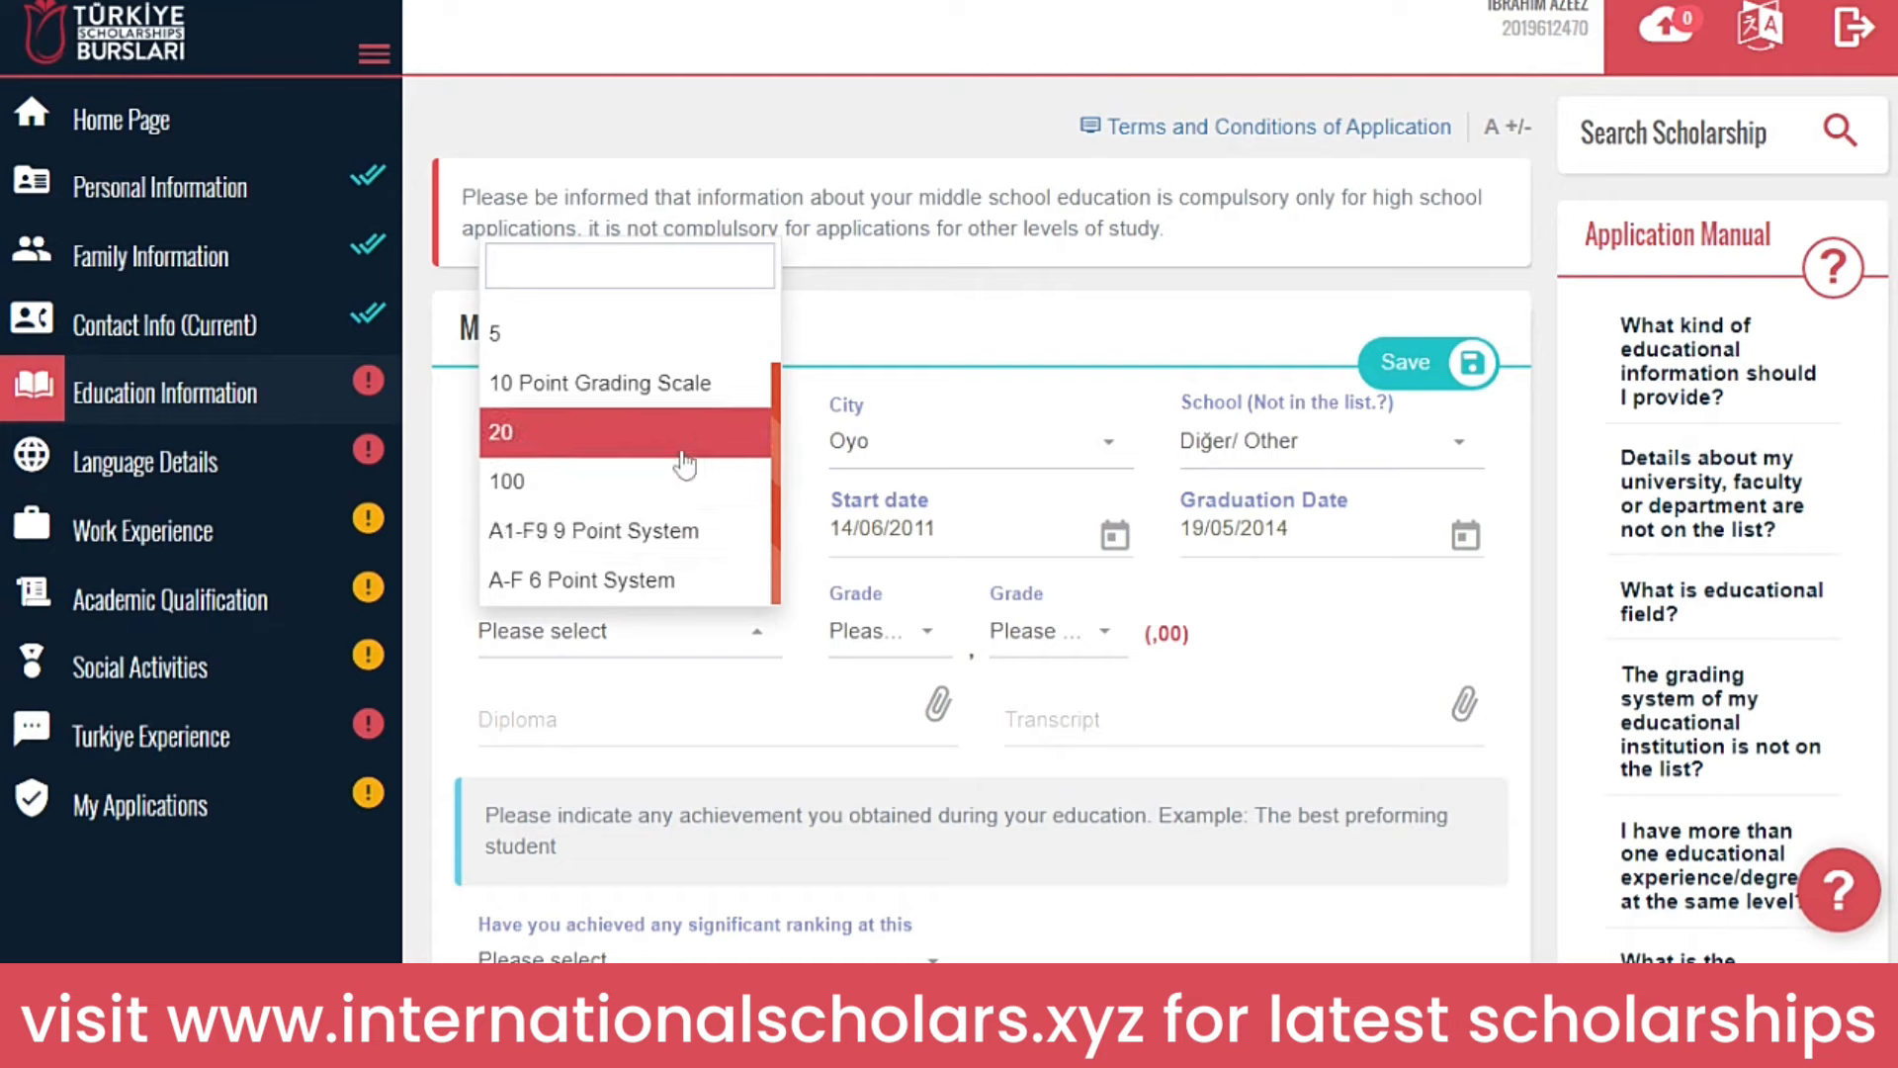
- Set the grade type to A1-F9 9 Point System with grade A1
left_click(668, 507)
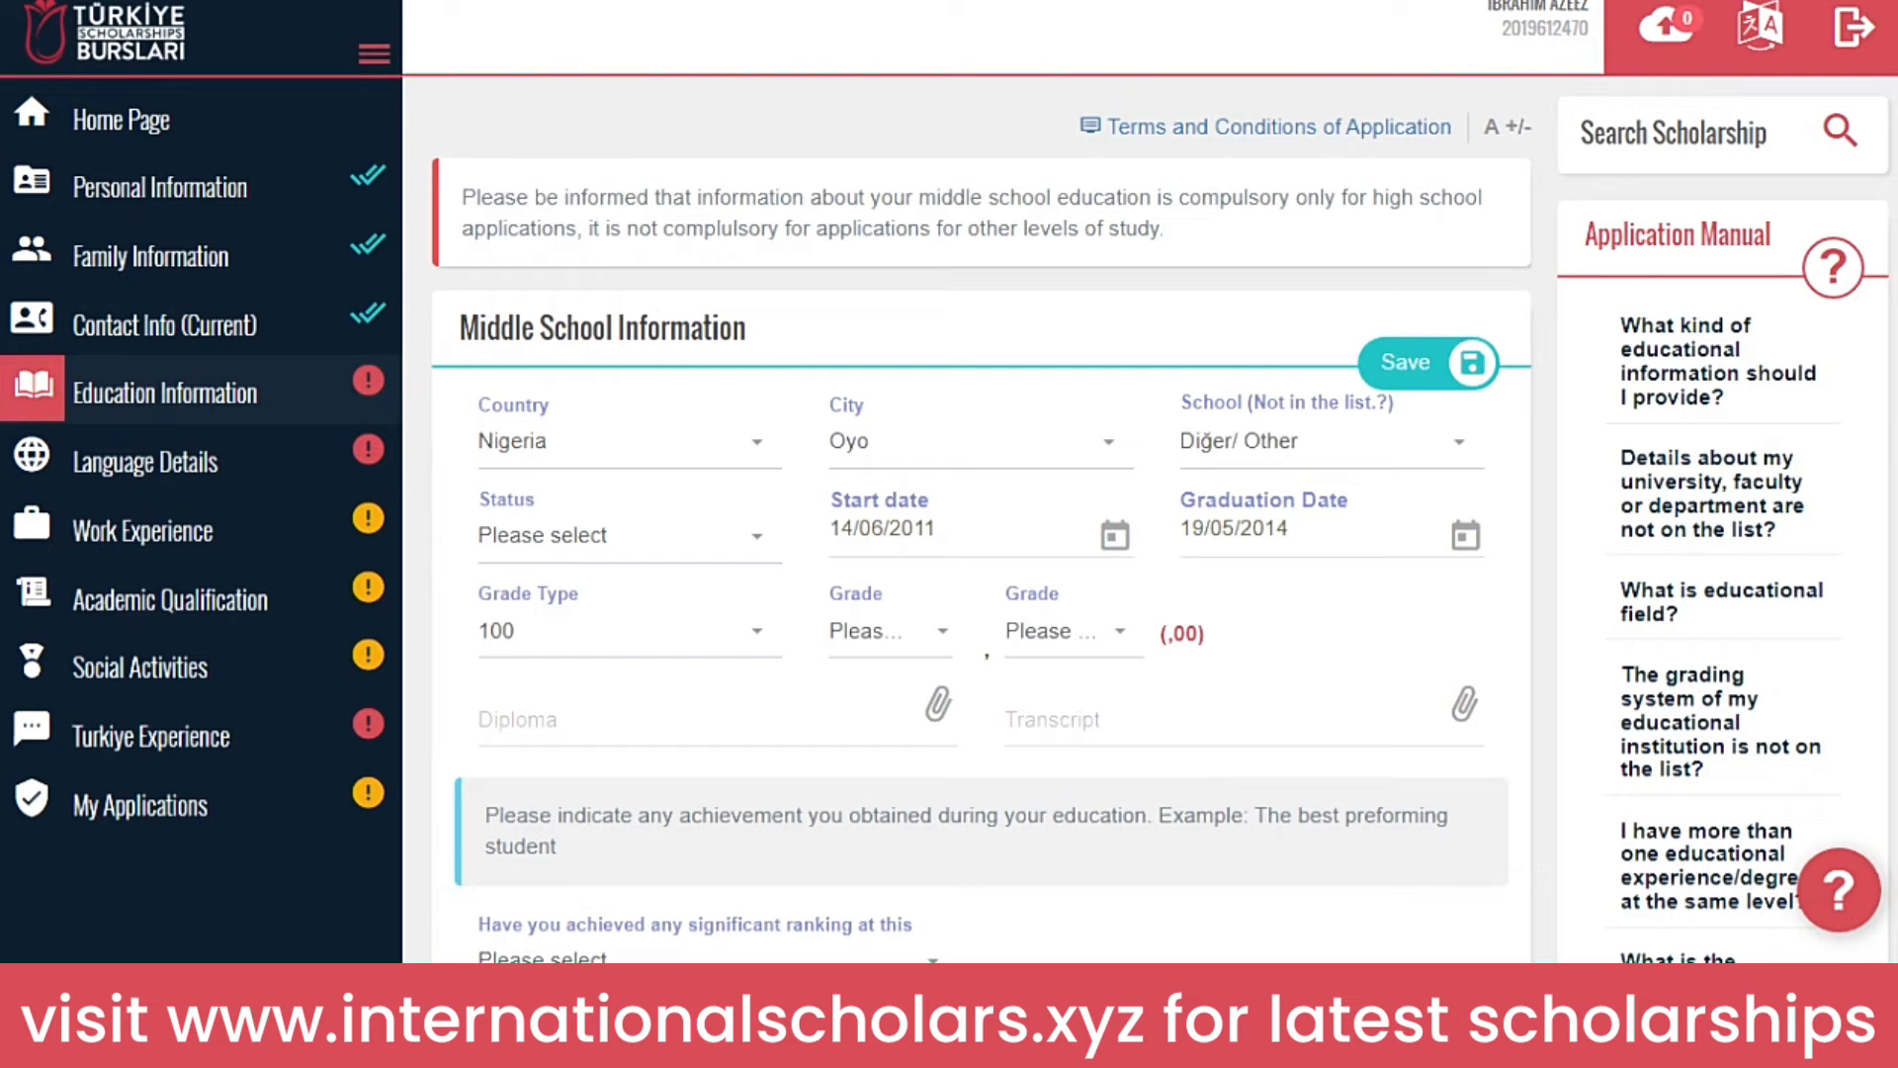
left_click(757, 633)
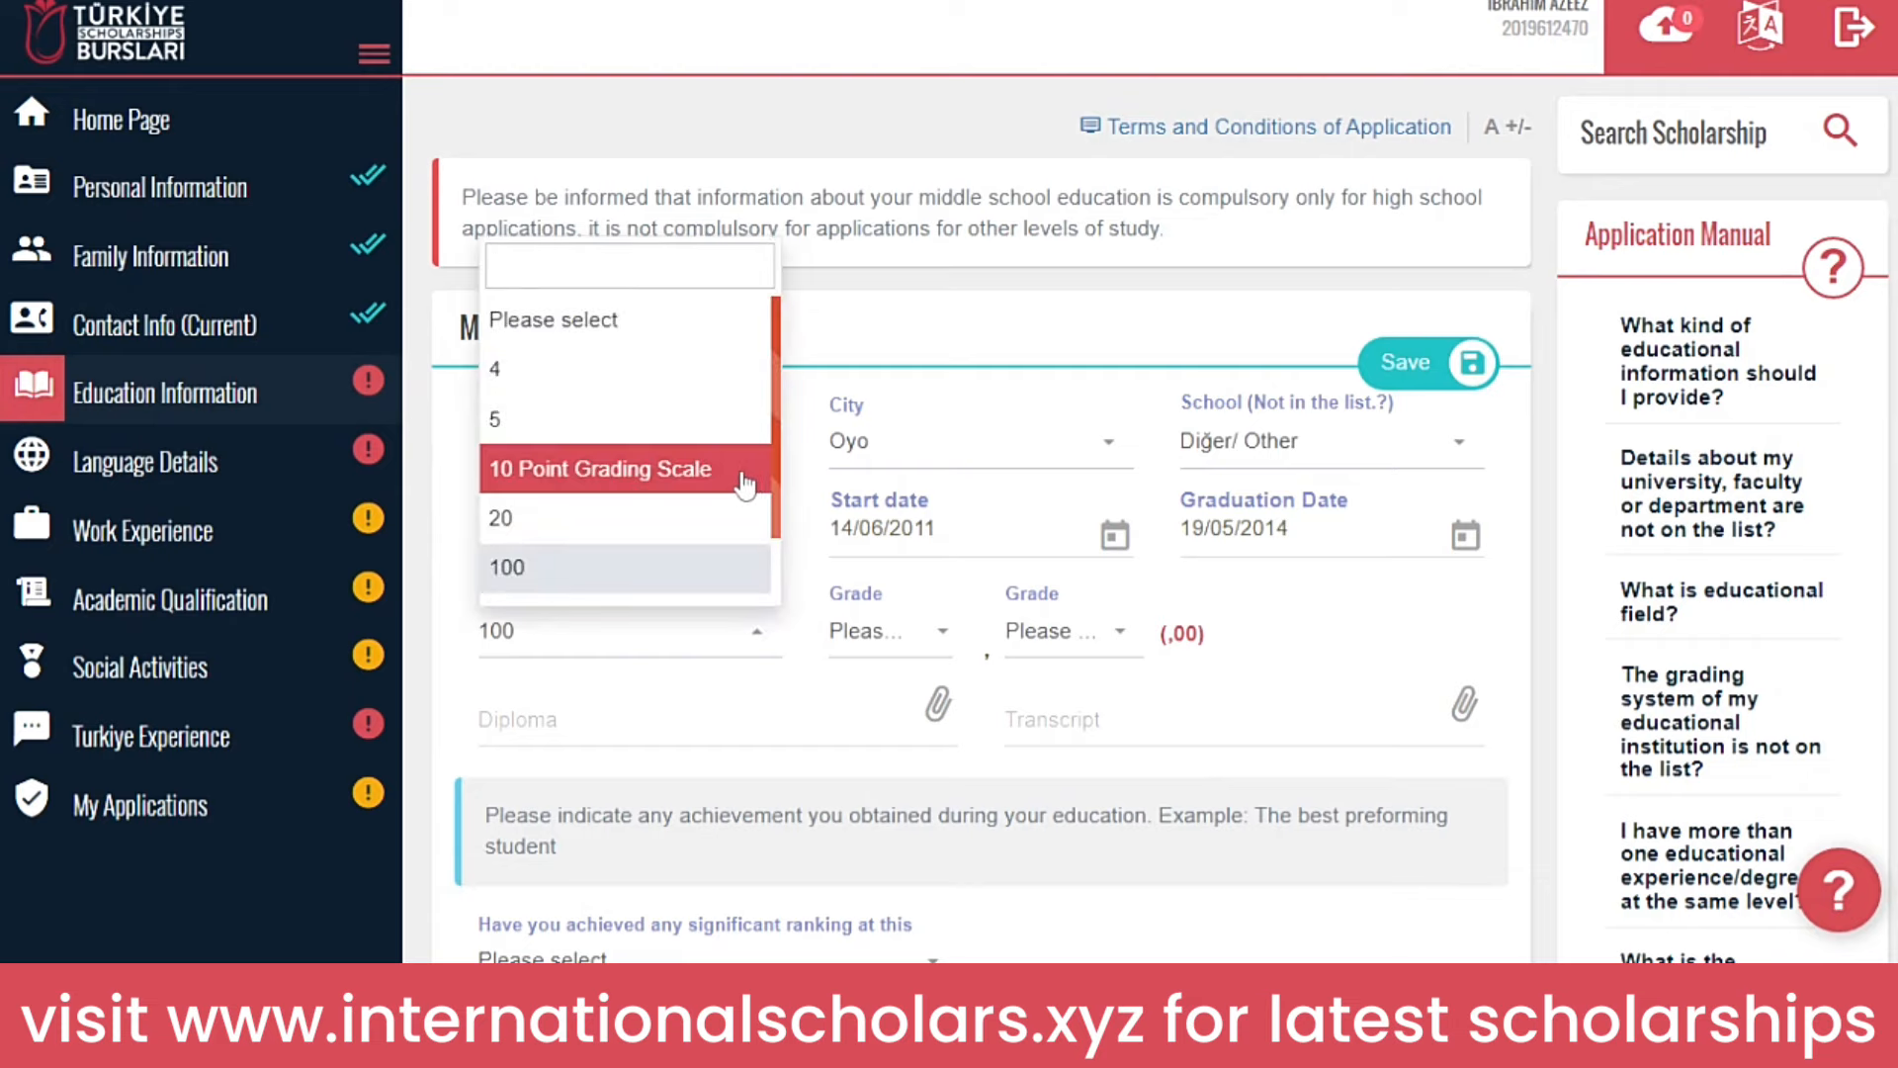
scroll(775, 470, "down", 2)
left_click(711, 542)
left_click(923, 637)
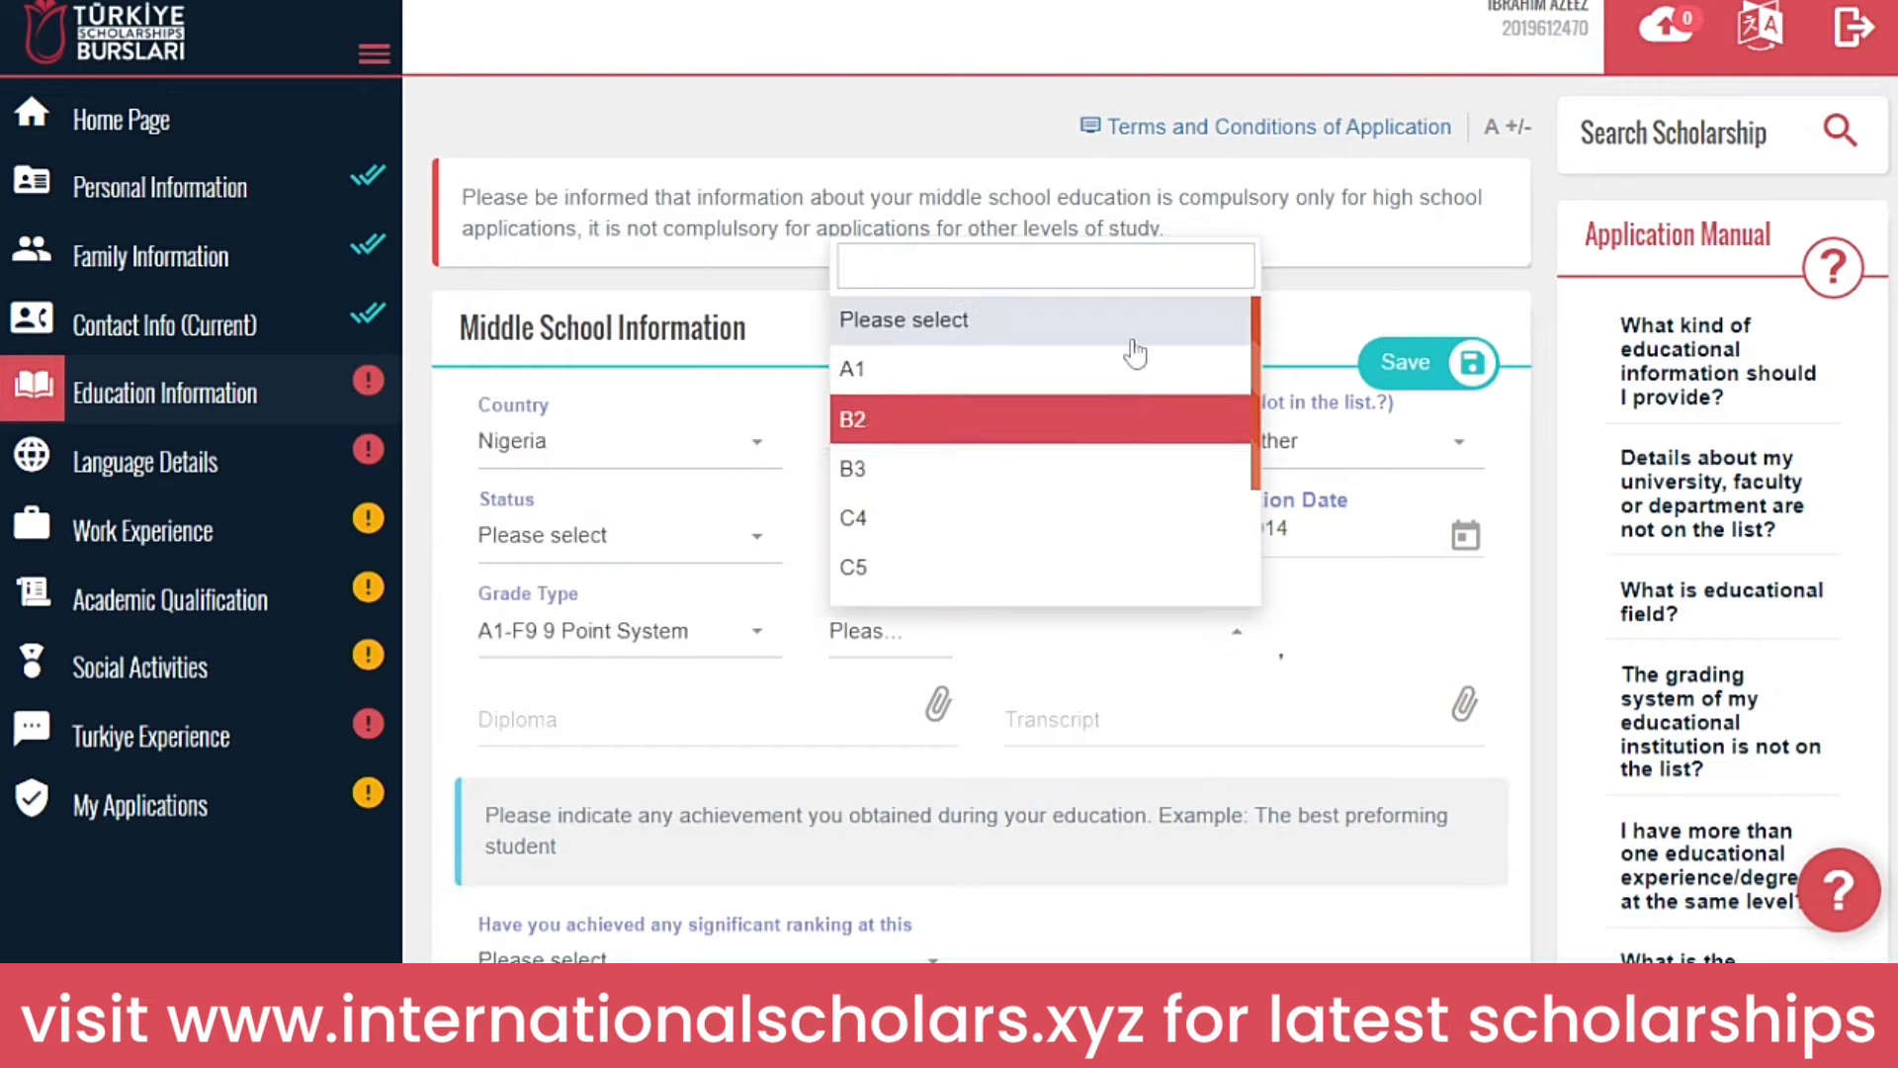
left_click(1132, 371)
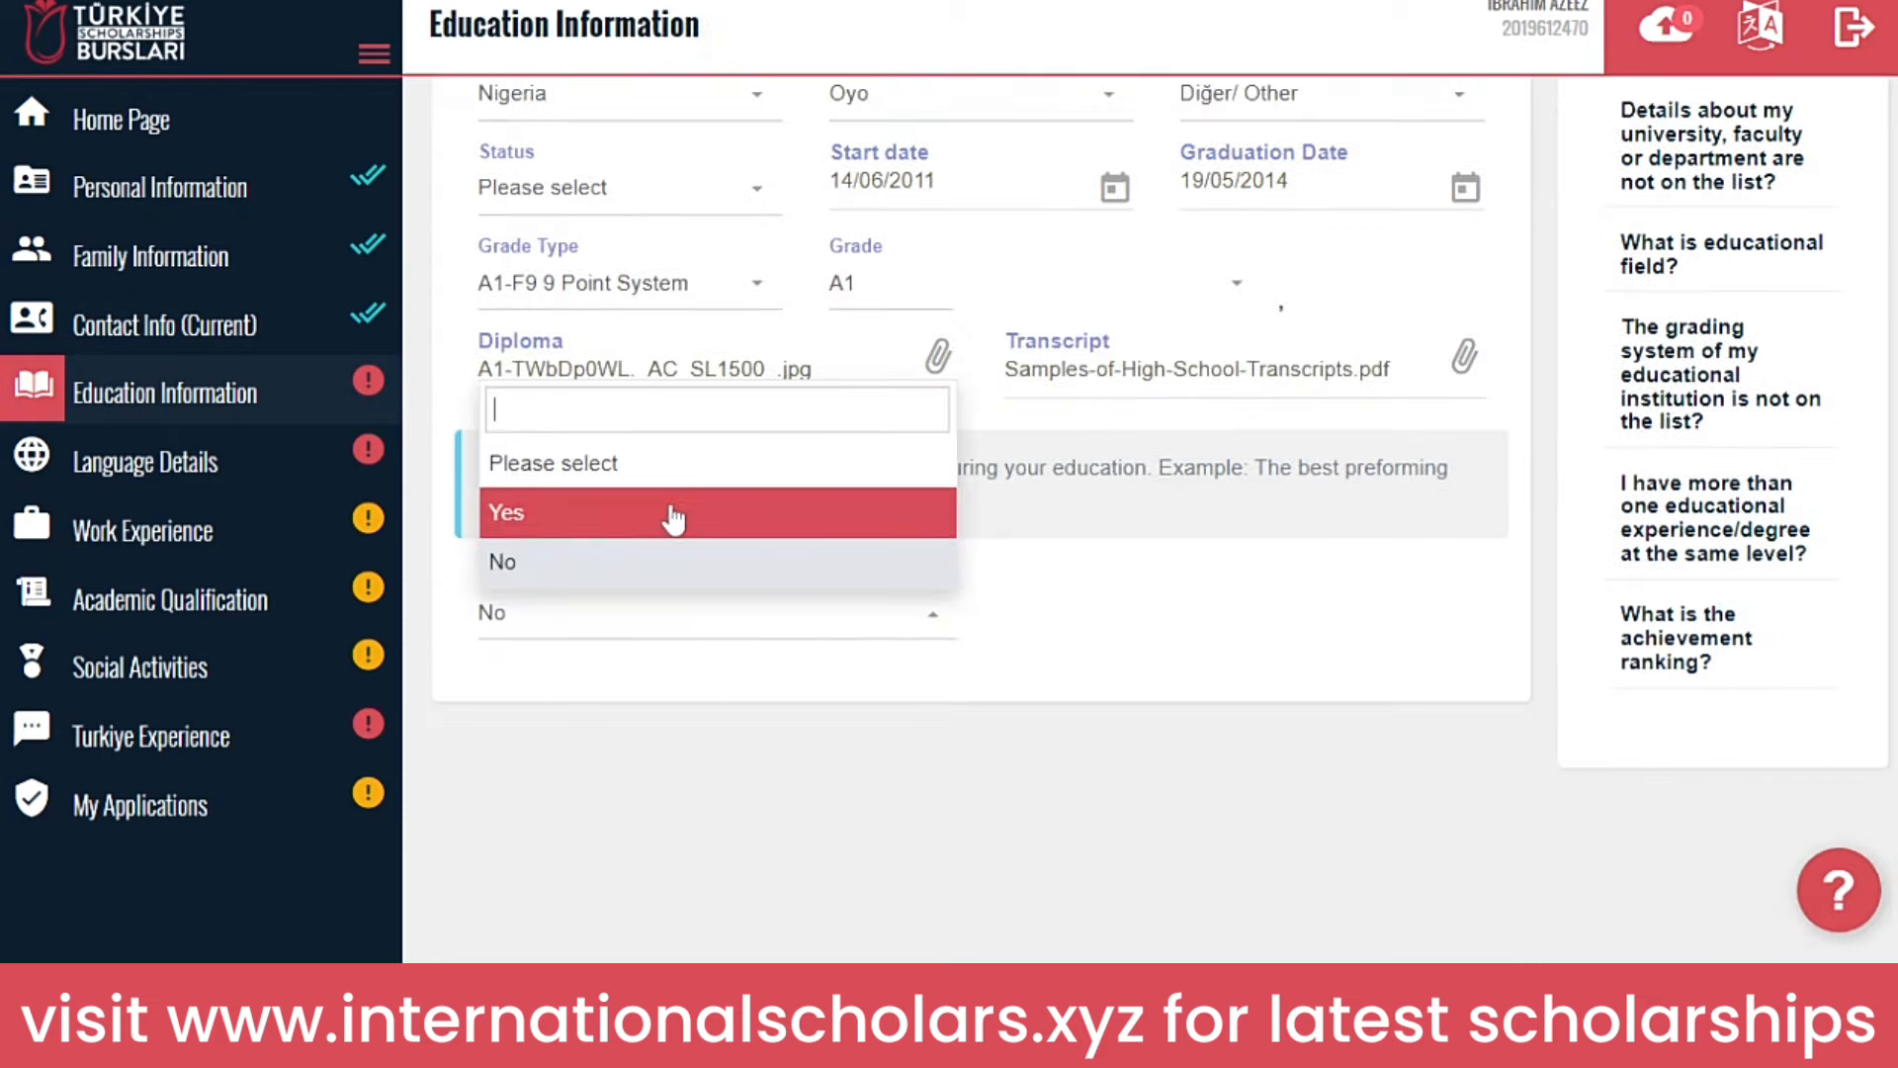
- Answer Yes to achievement ranking, with field School and a chosen rank
left_click(669, 517)
left_click(611, 662)
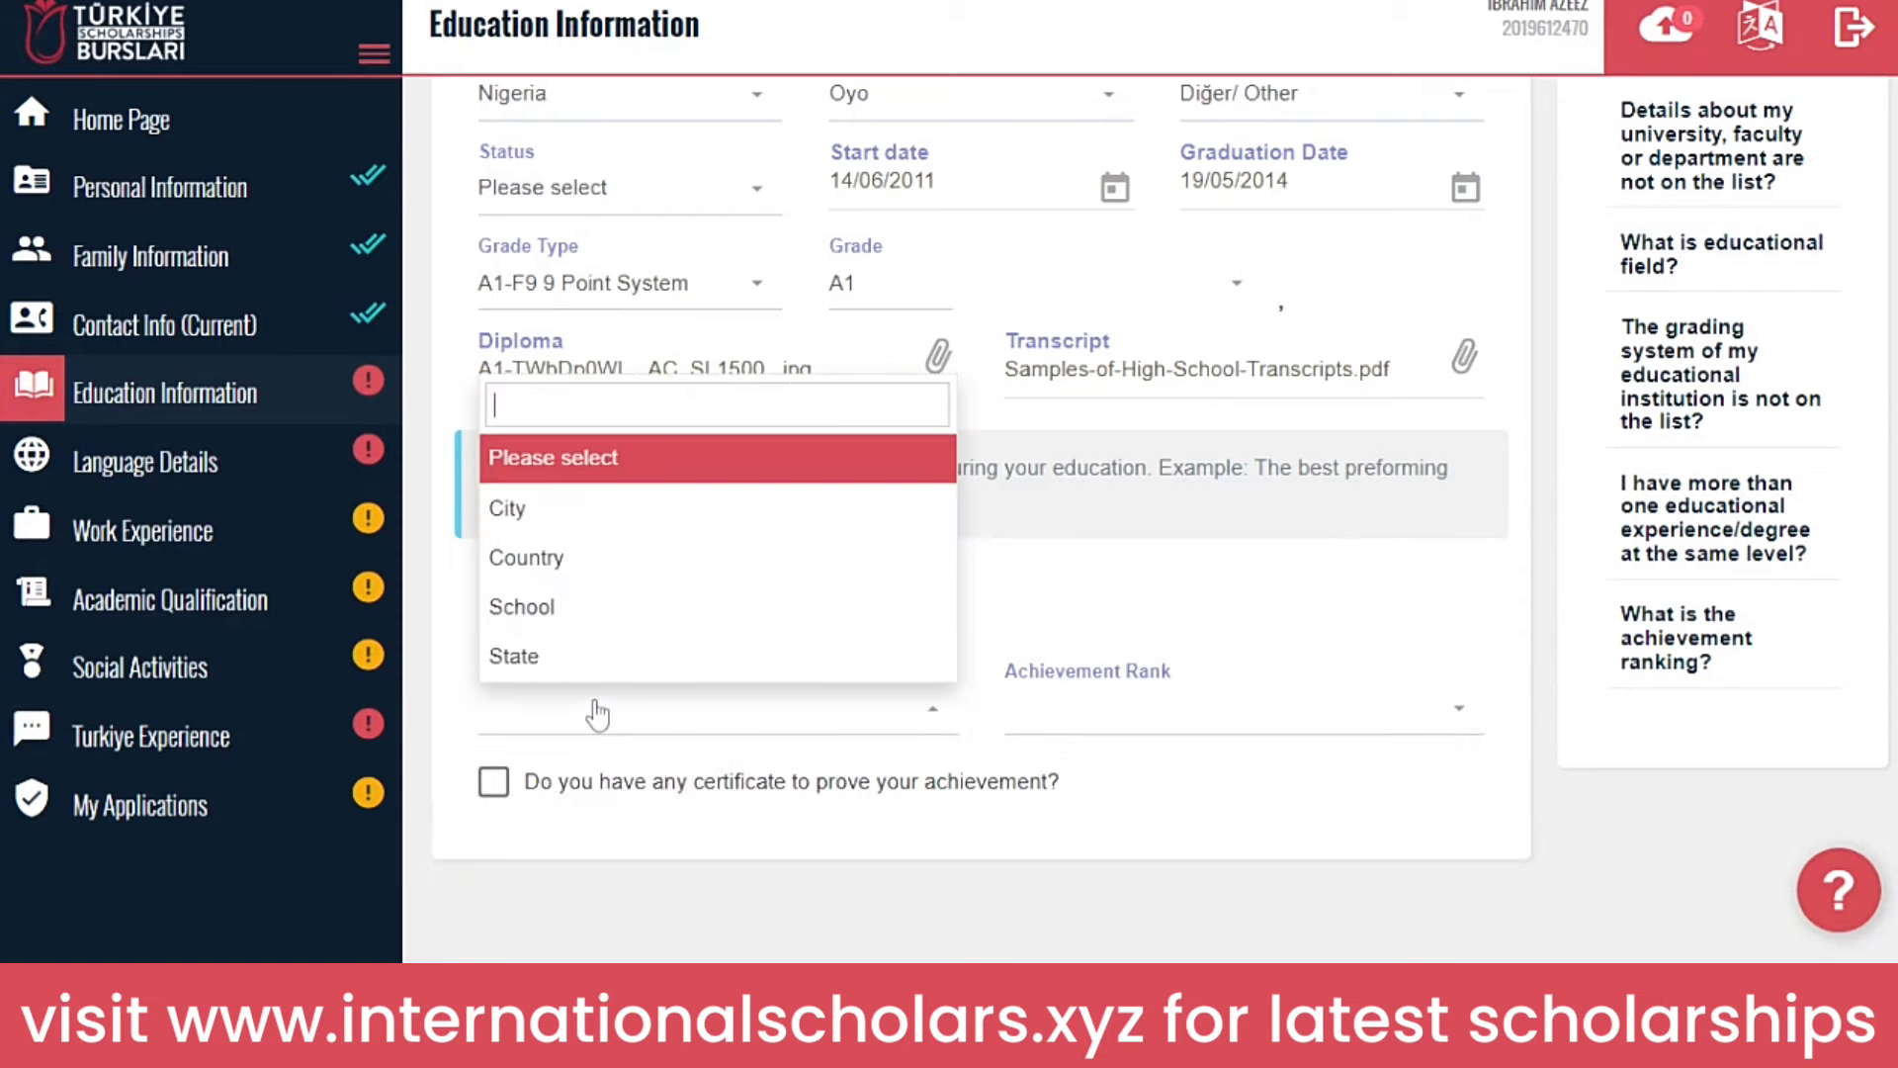
left_click(601, 619)
left_click(1123, 712)
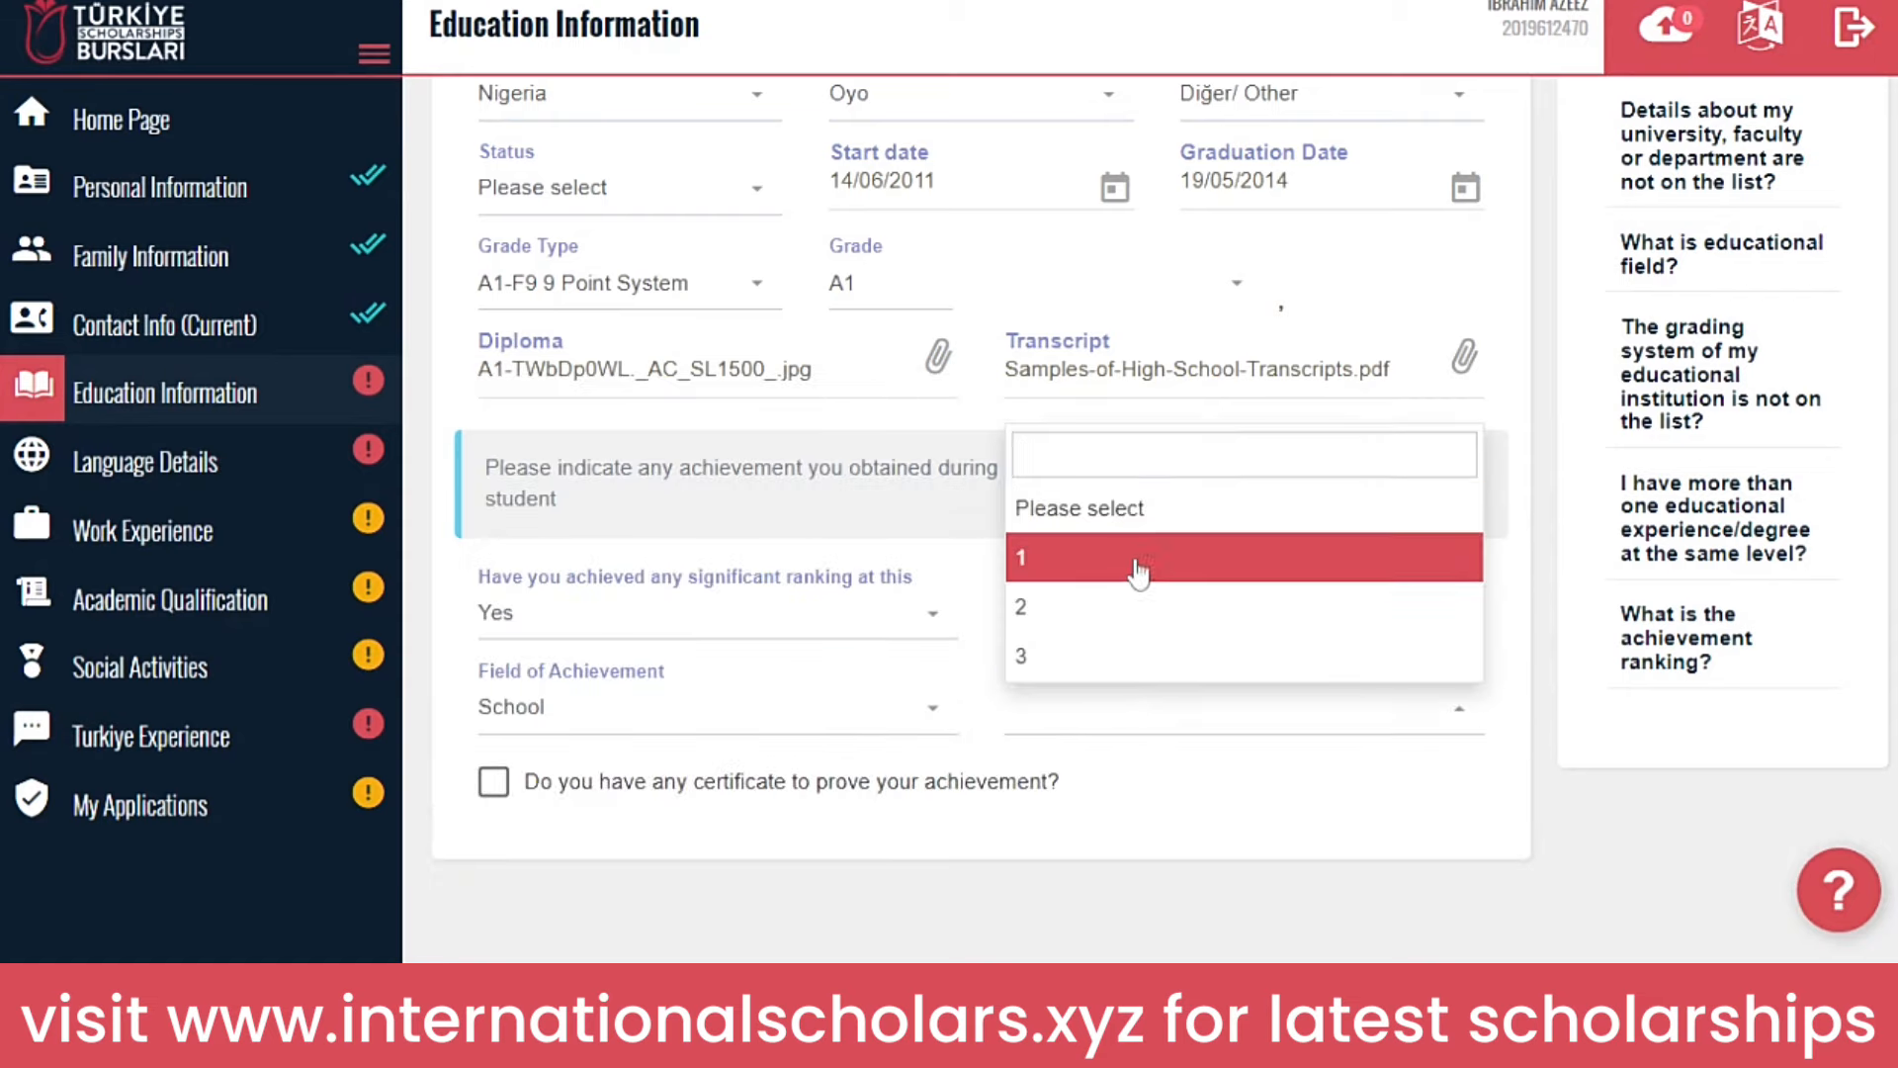
left_click(1123, 623)
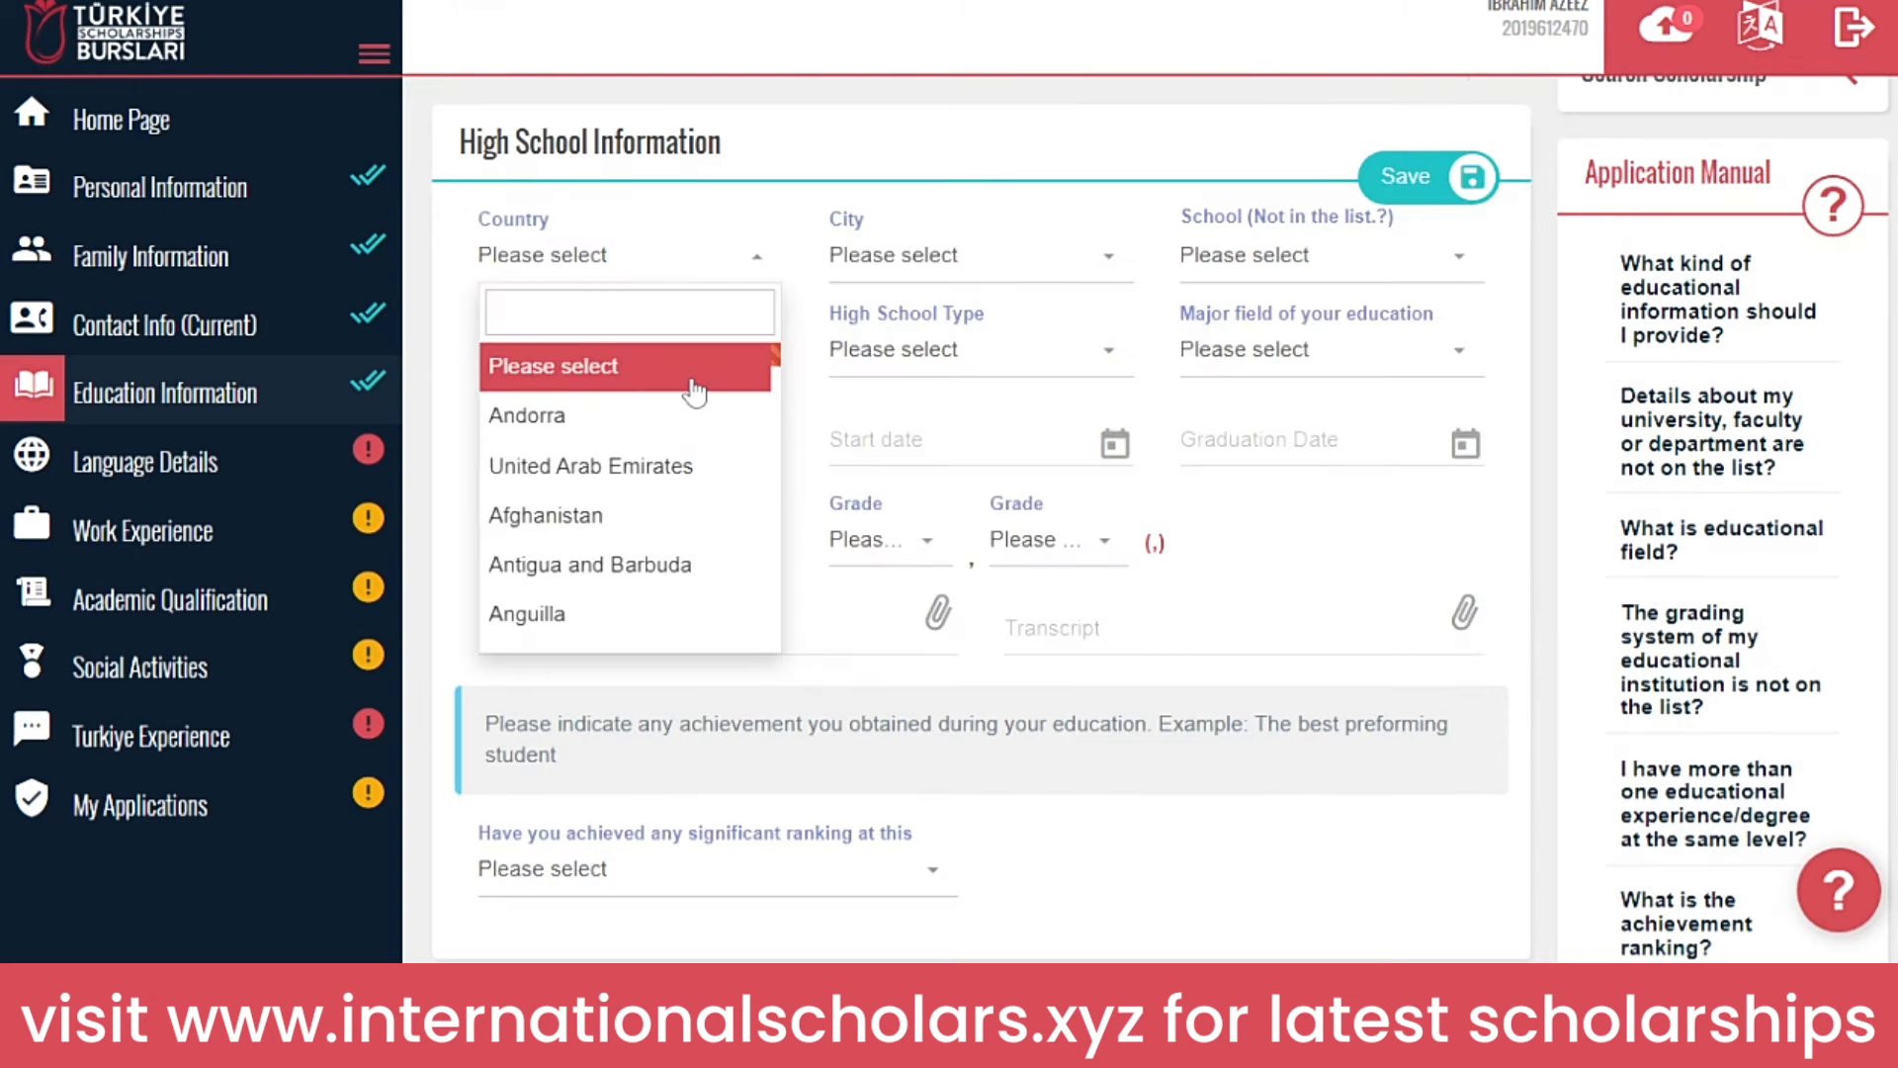
- Set the high school's country to Nigeria, city to Oyo, and school to Diğer/Other
type("nige")
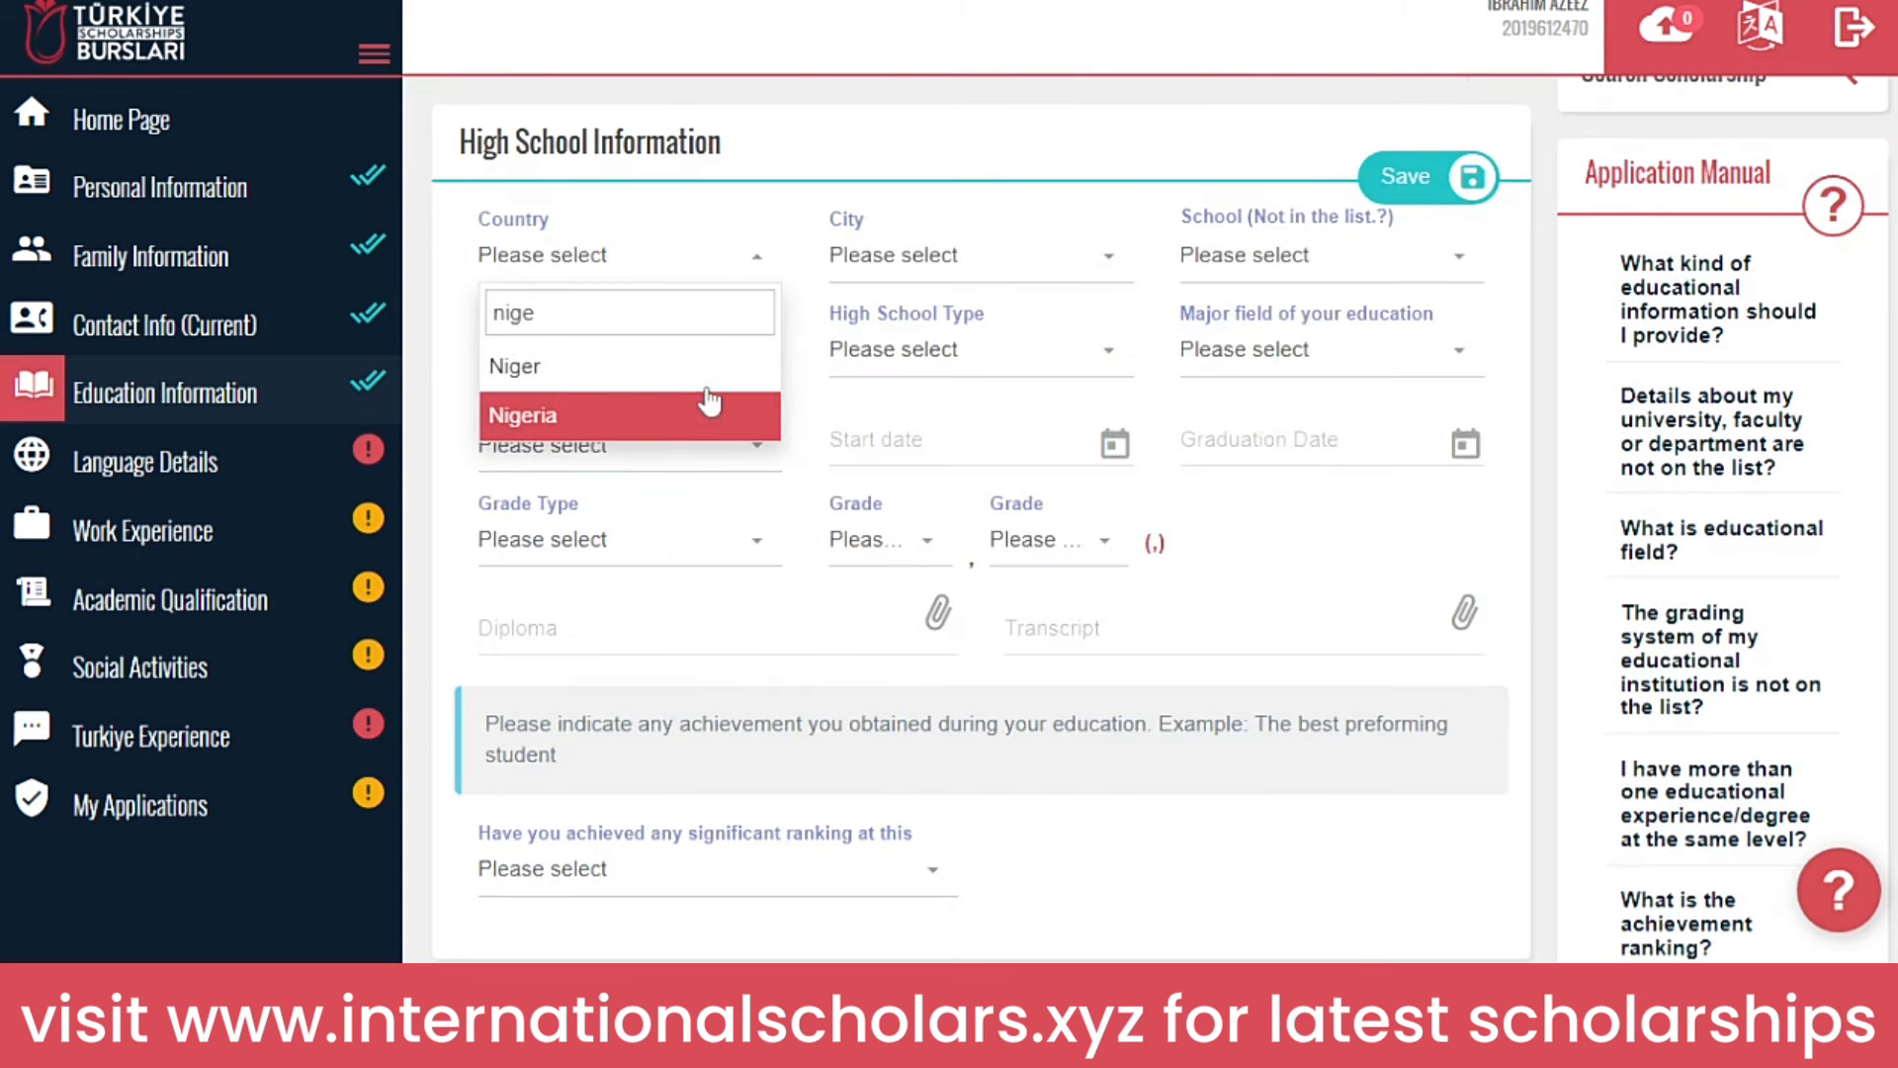
left_click(709, 401)
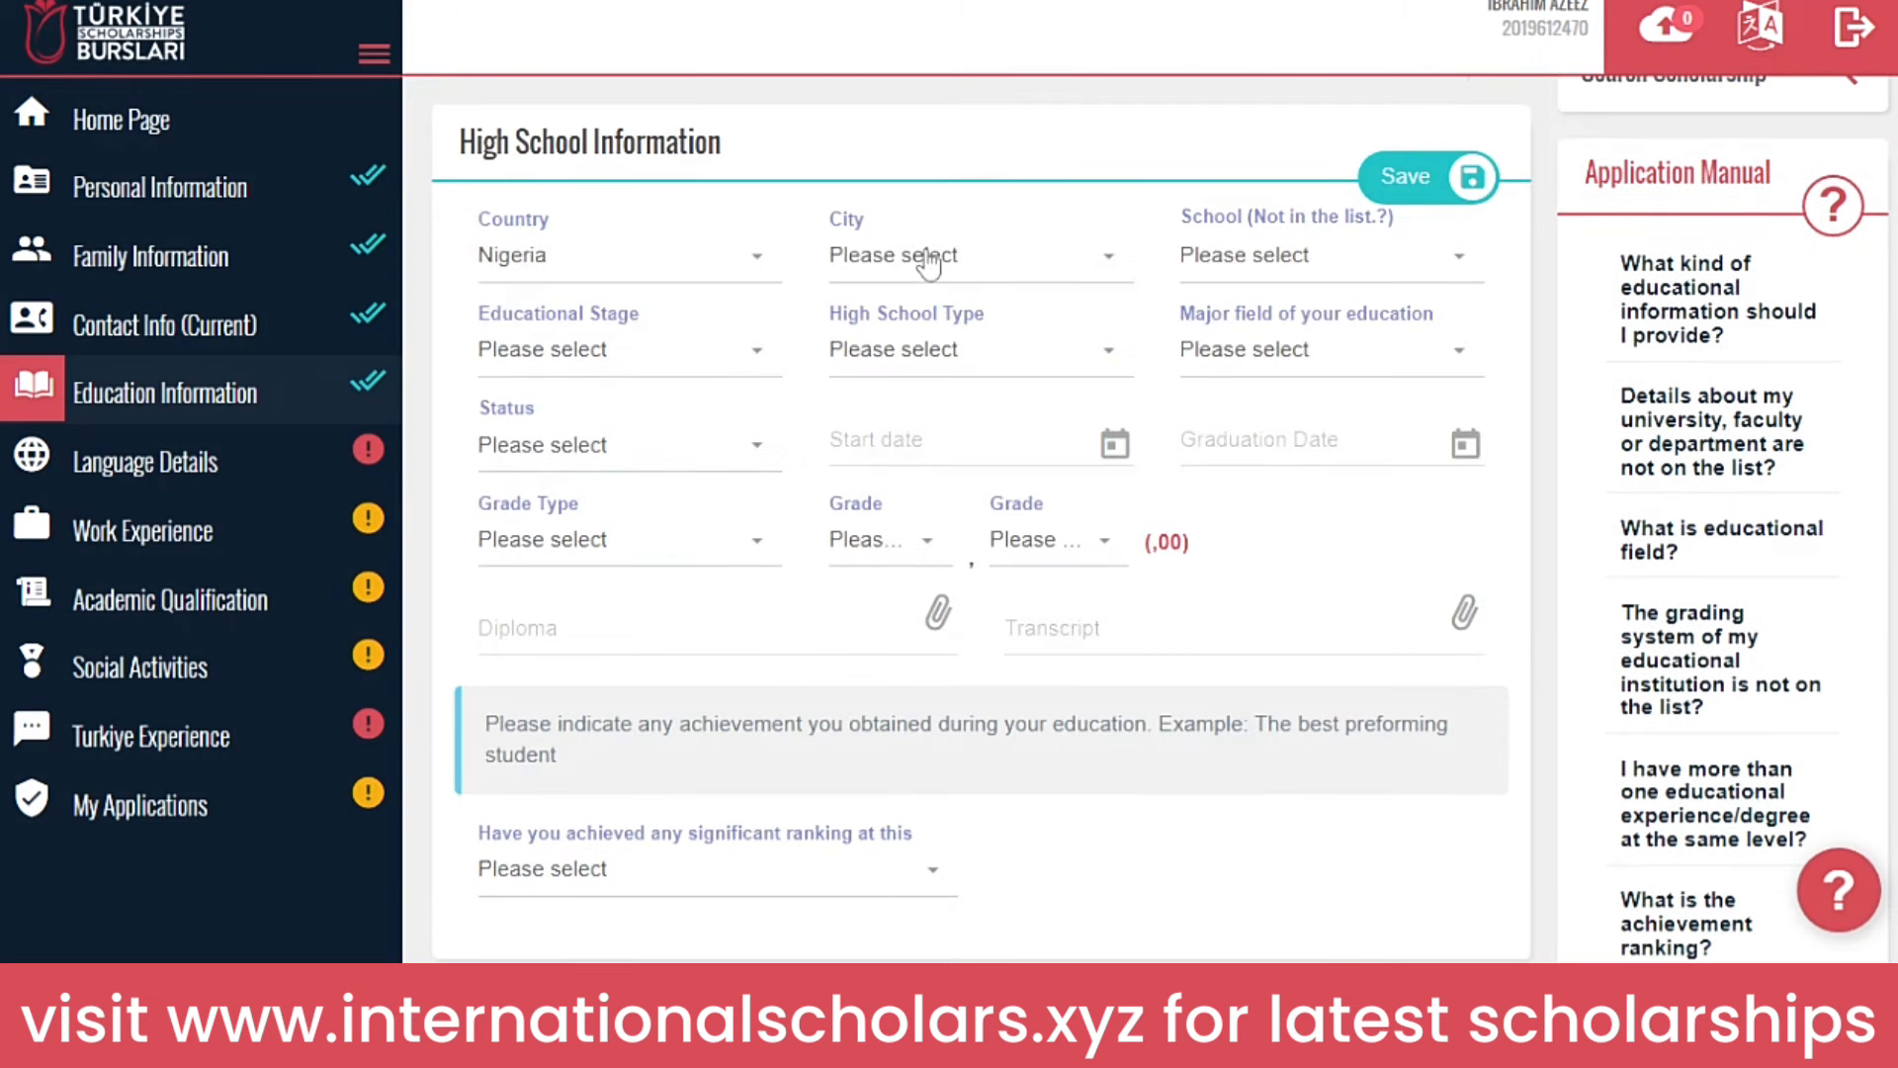
left_click(979, 255)
type("o")
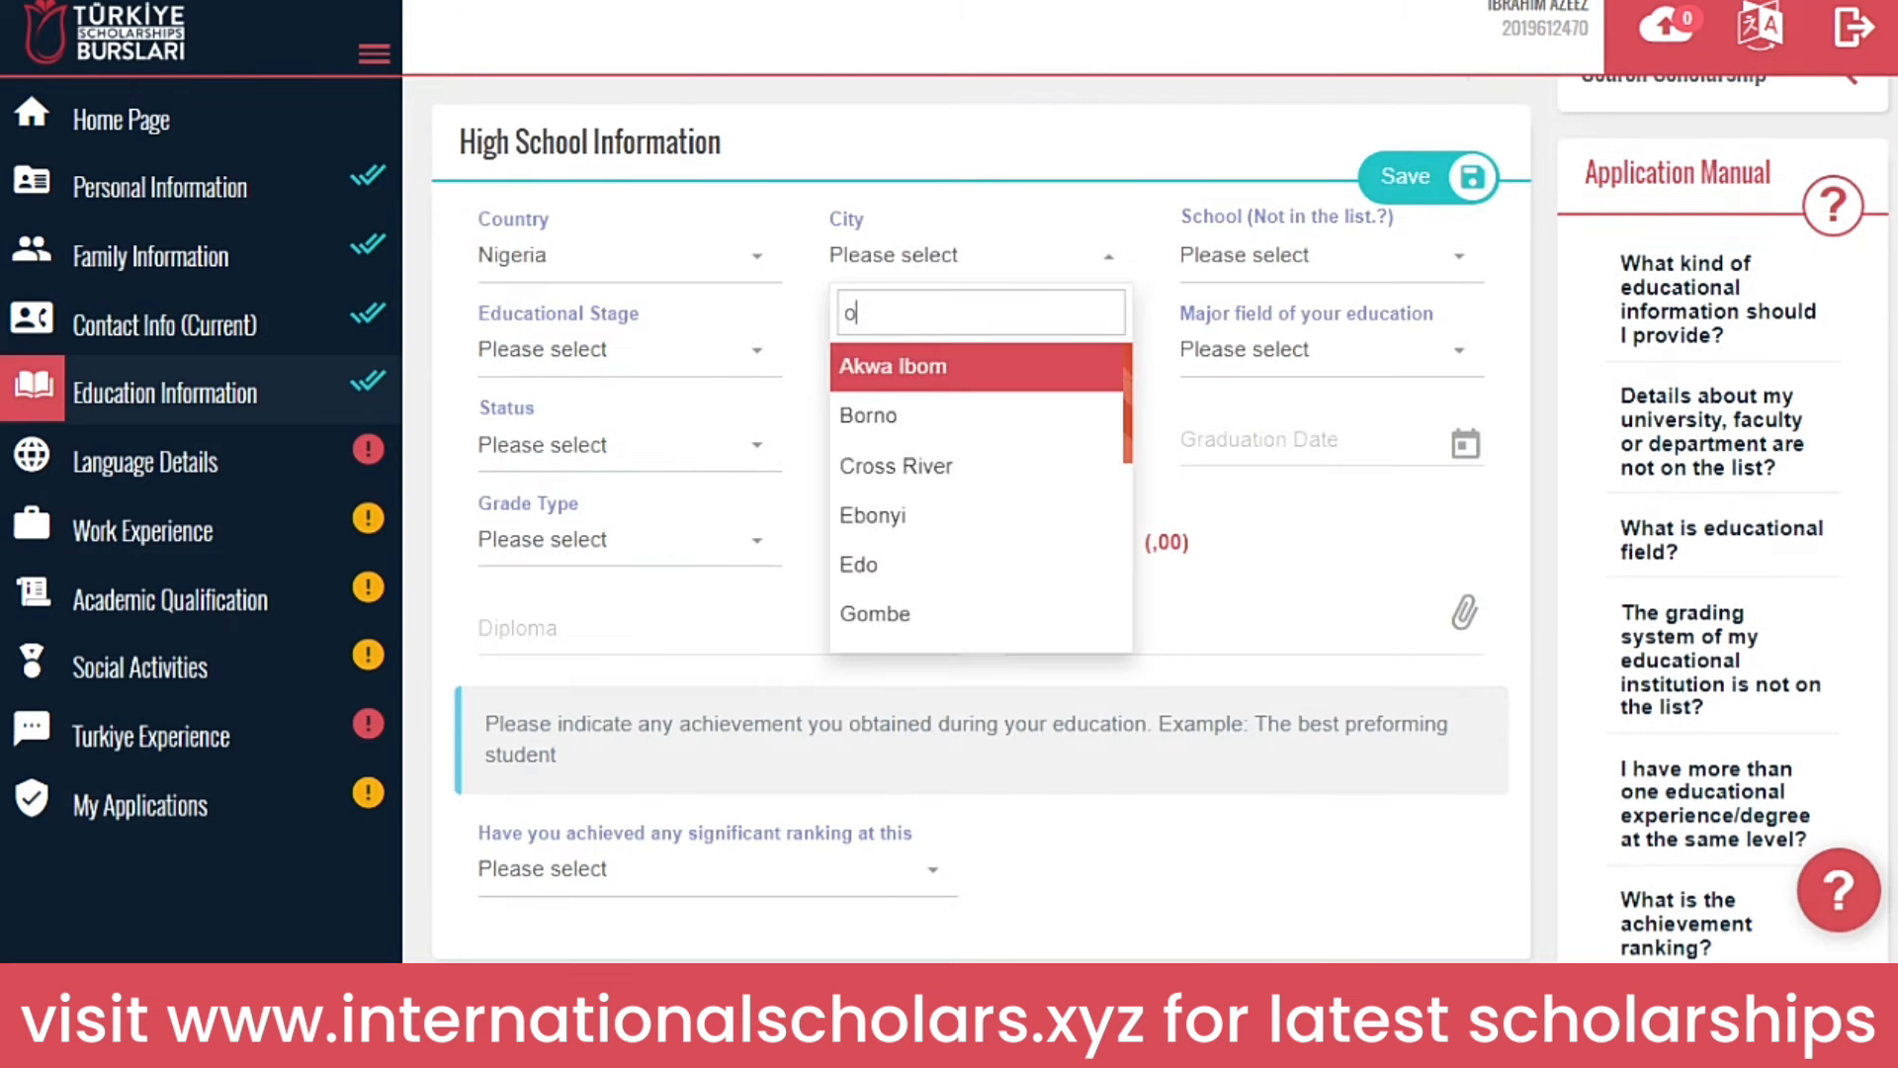
type("yo")
key("Return")
left_click(1273, 261)
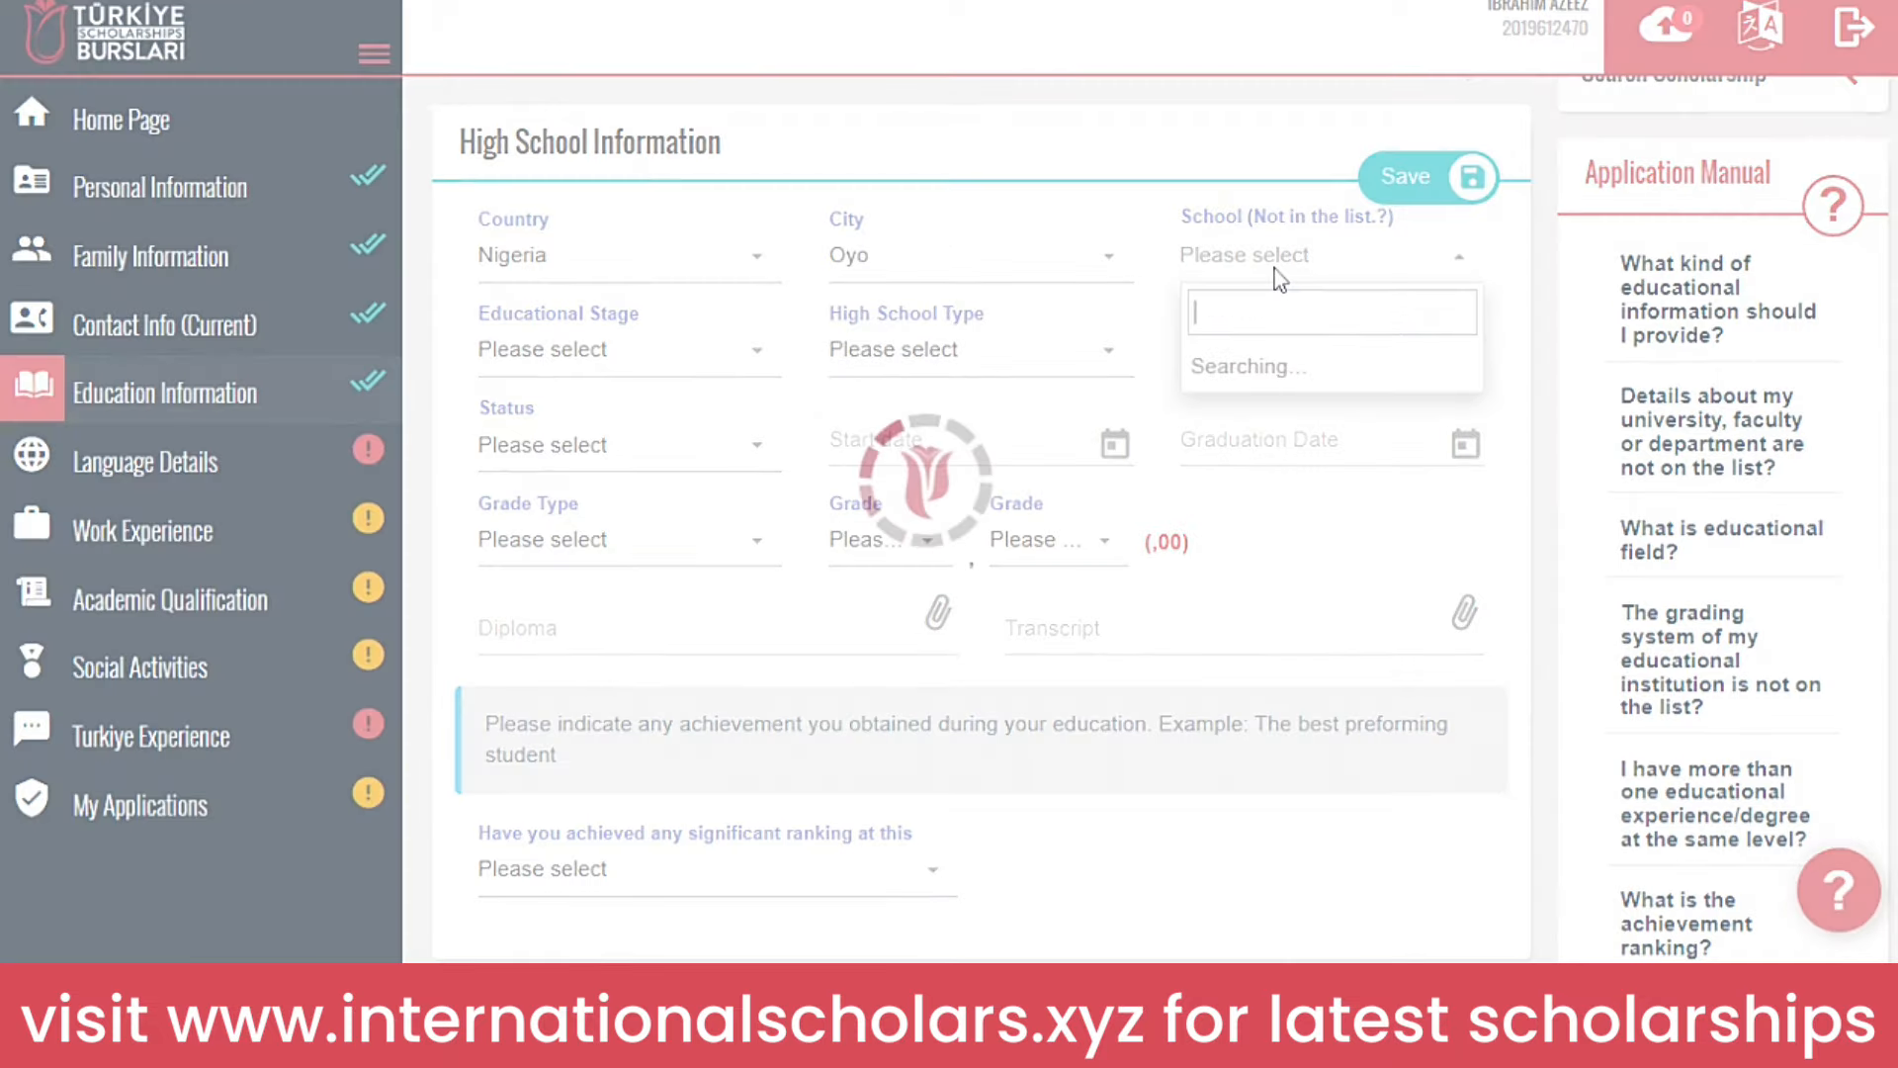
type("oth")
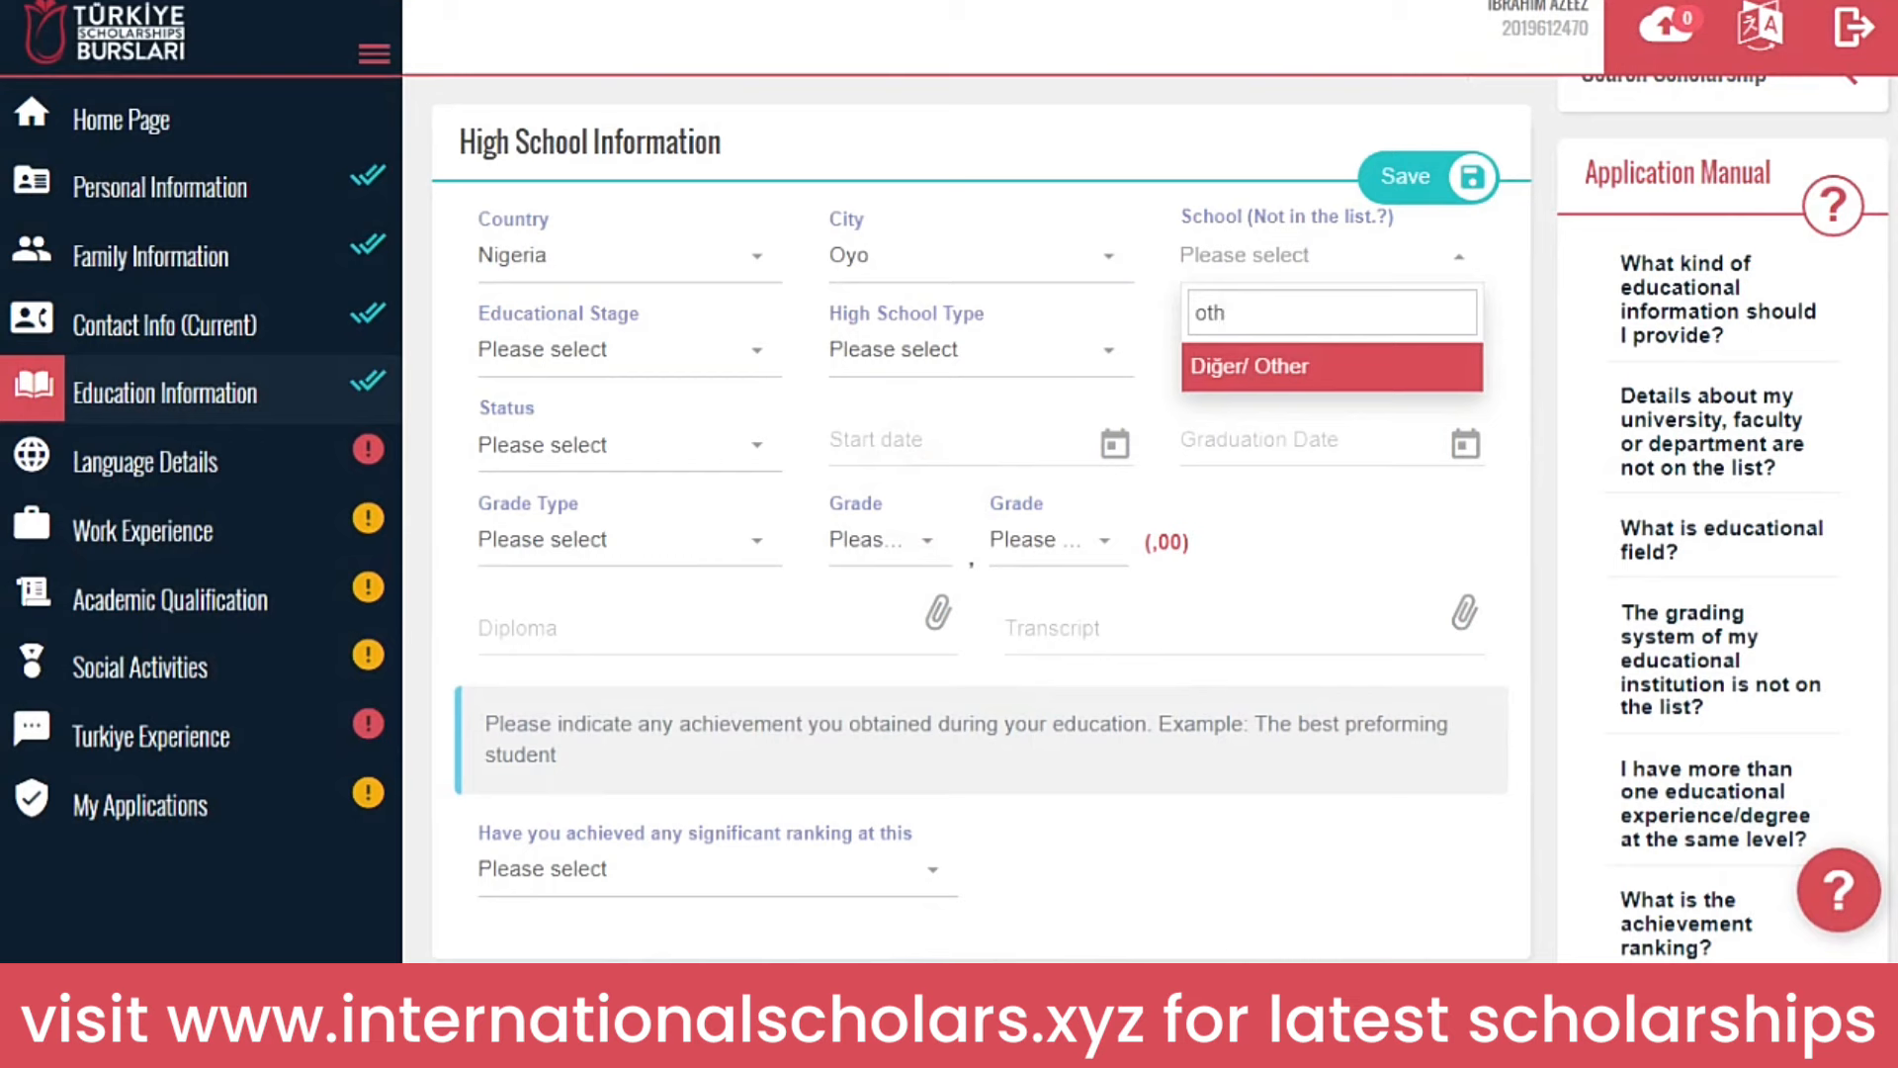
left_click(1273, 370)
- Choose Secondary Education, General High School, major General (No education field), and status Graduate
left_click(657, 368)
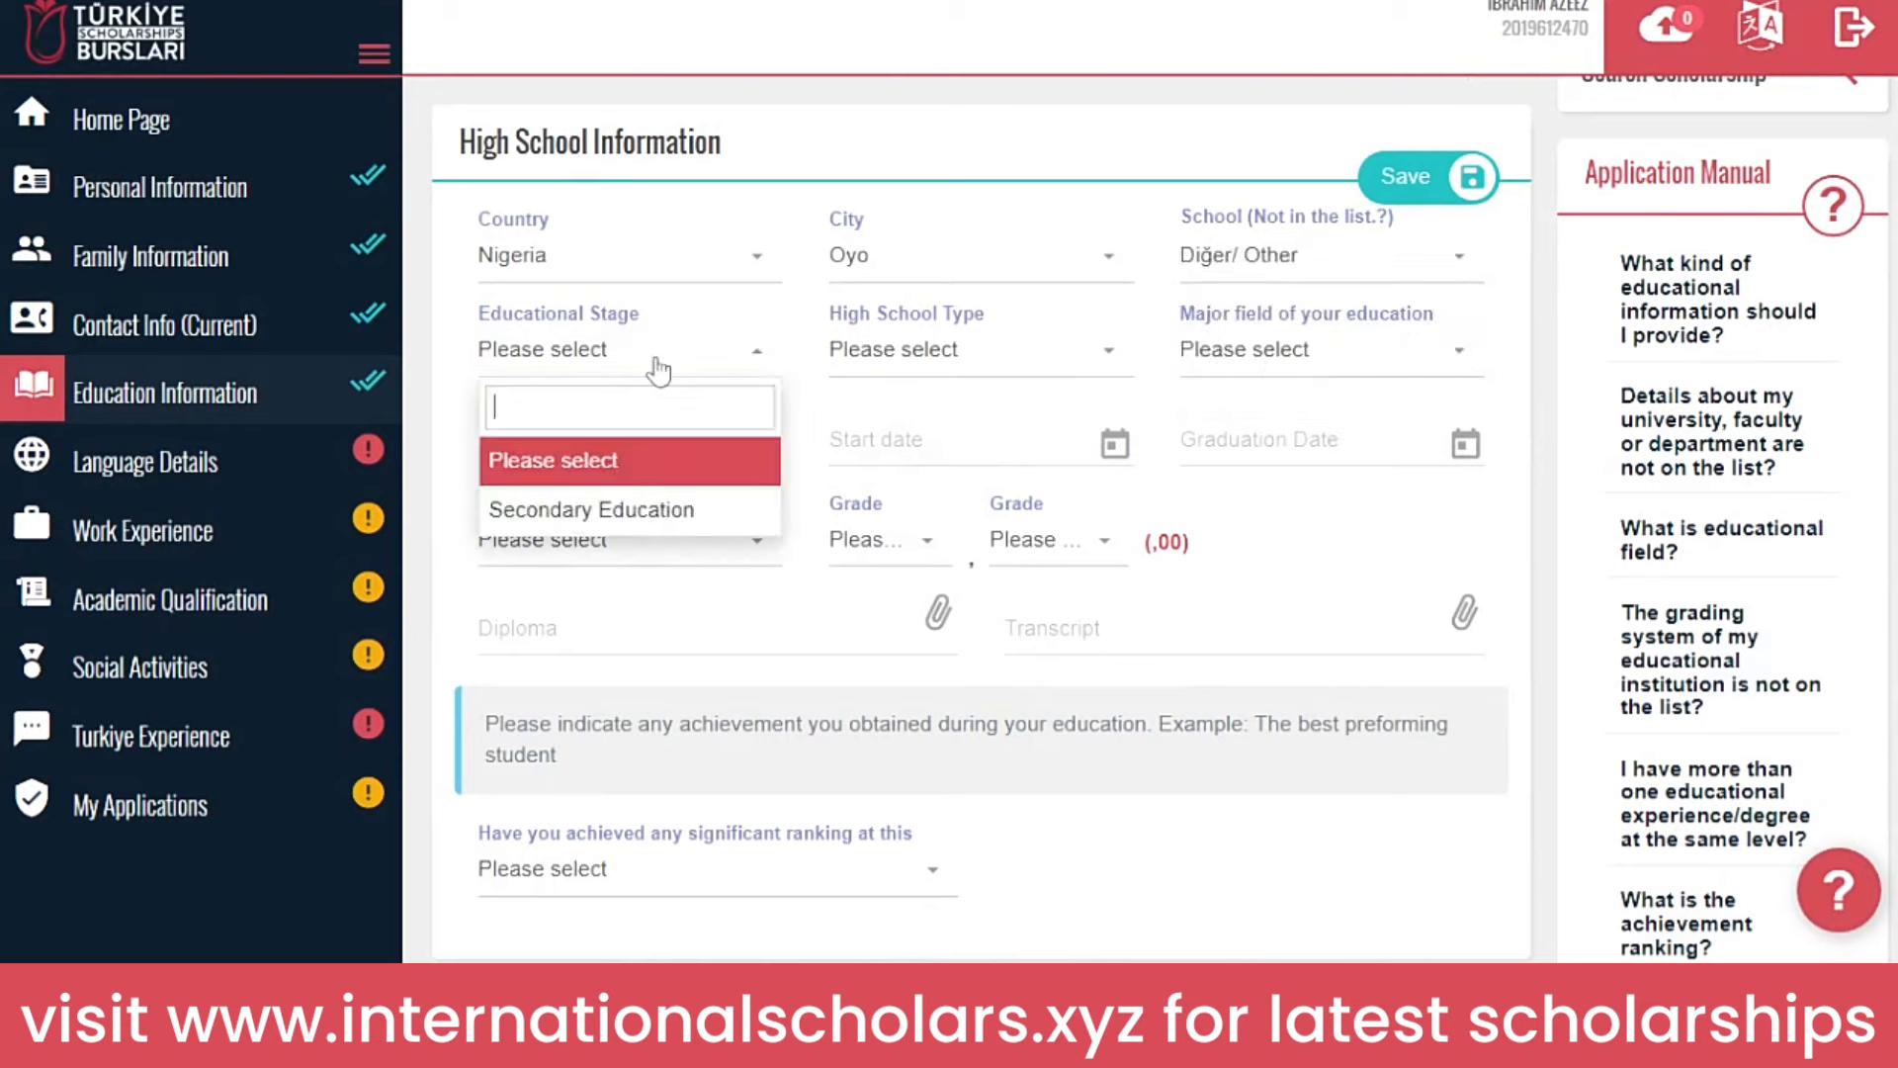
left_click(609, 511)
left_click(874, 362)
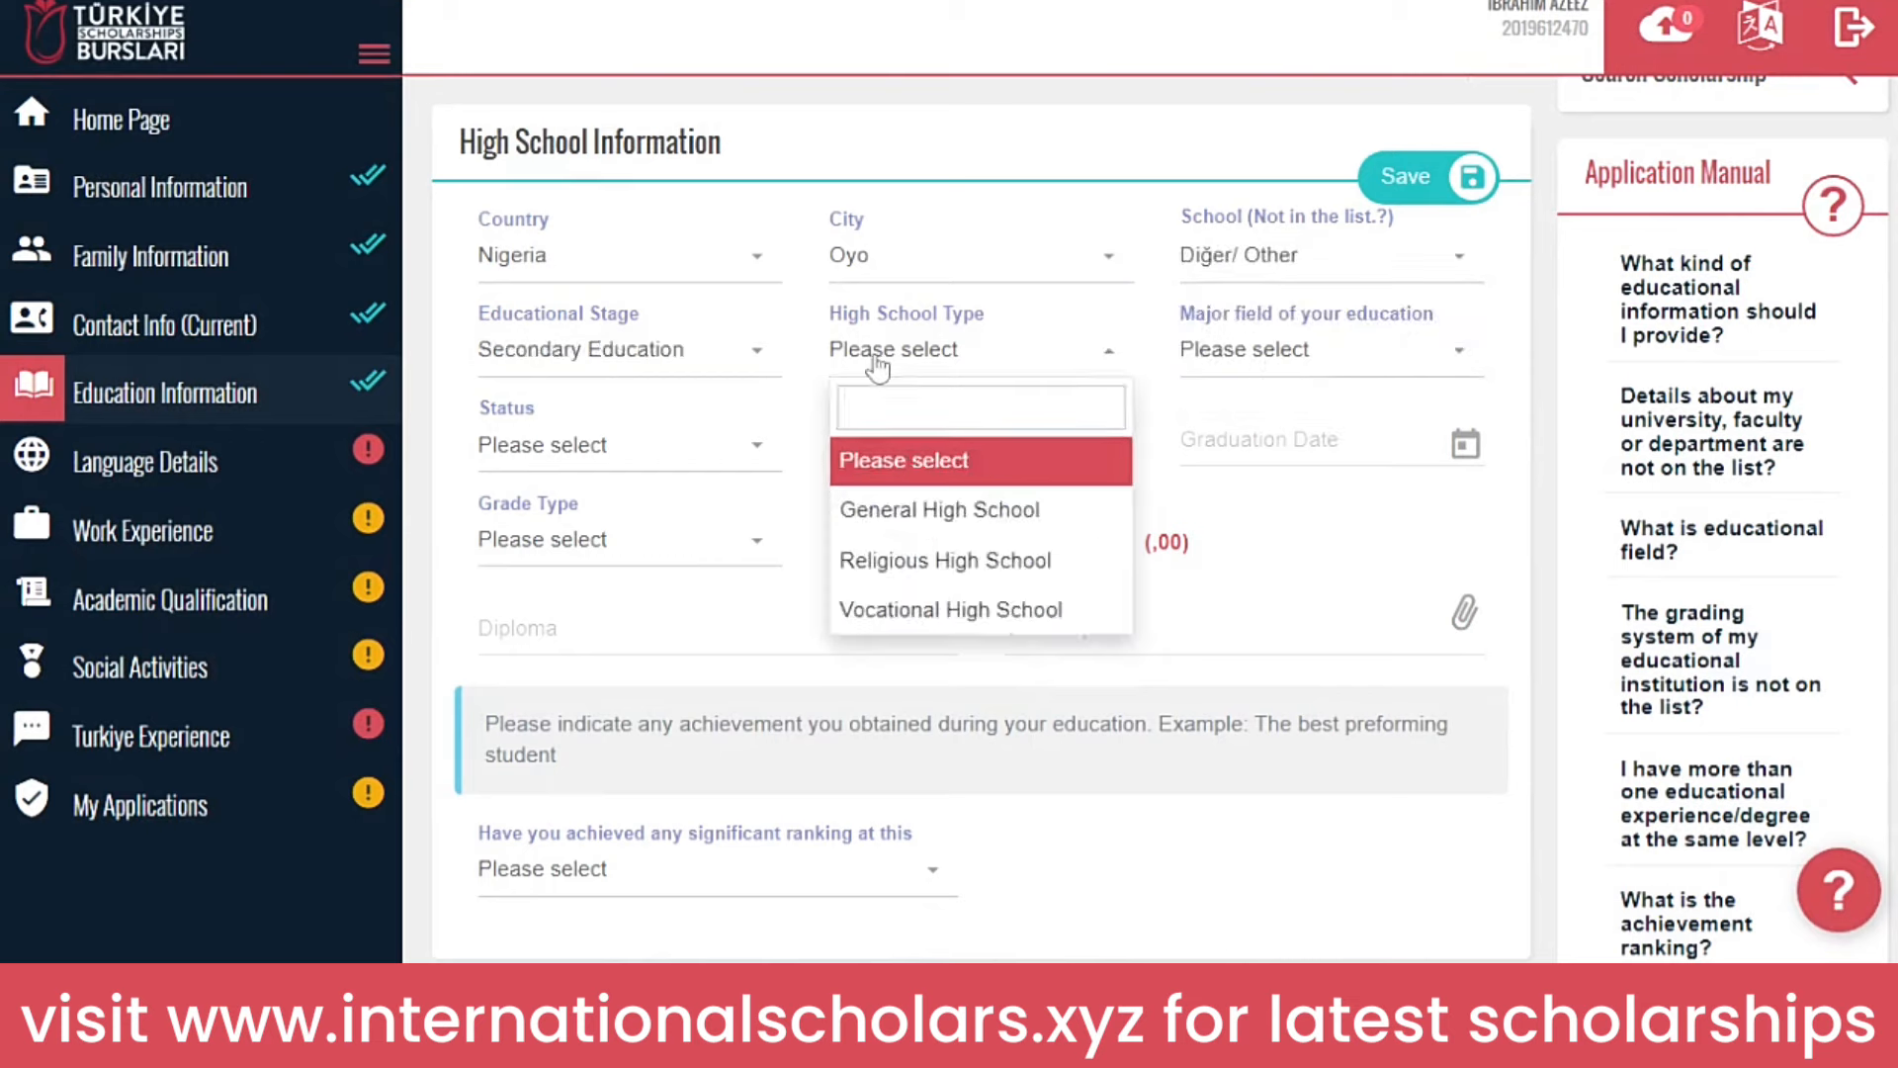
left_click(913, 535)
left_click(1254, 352)
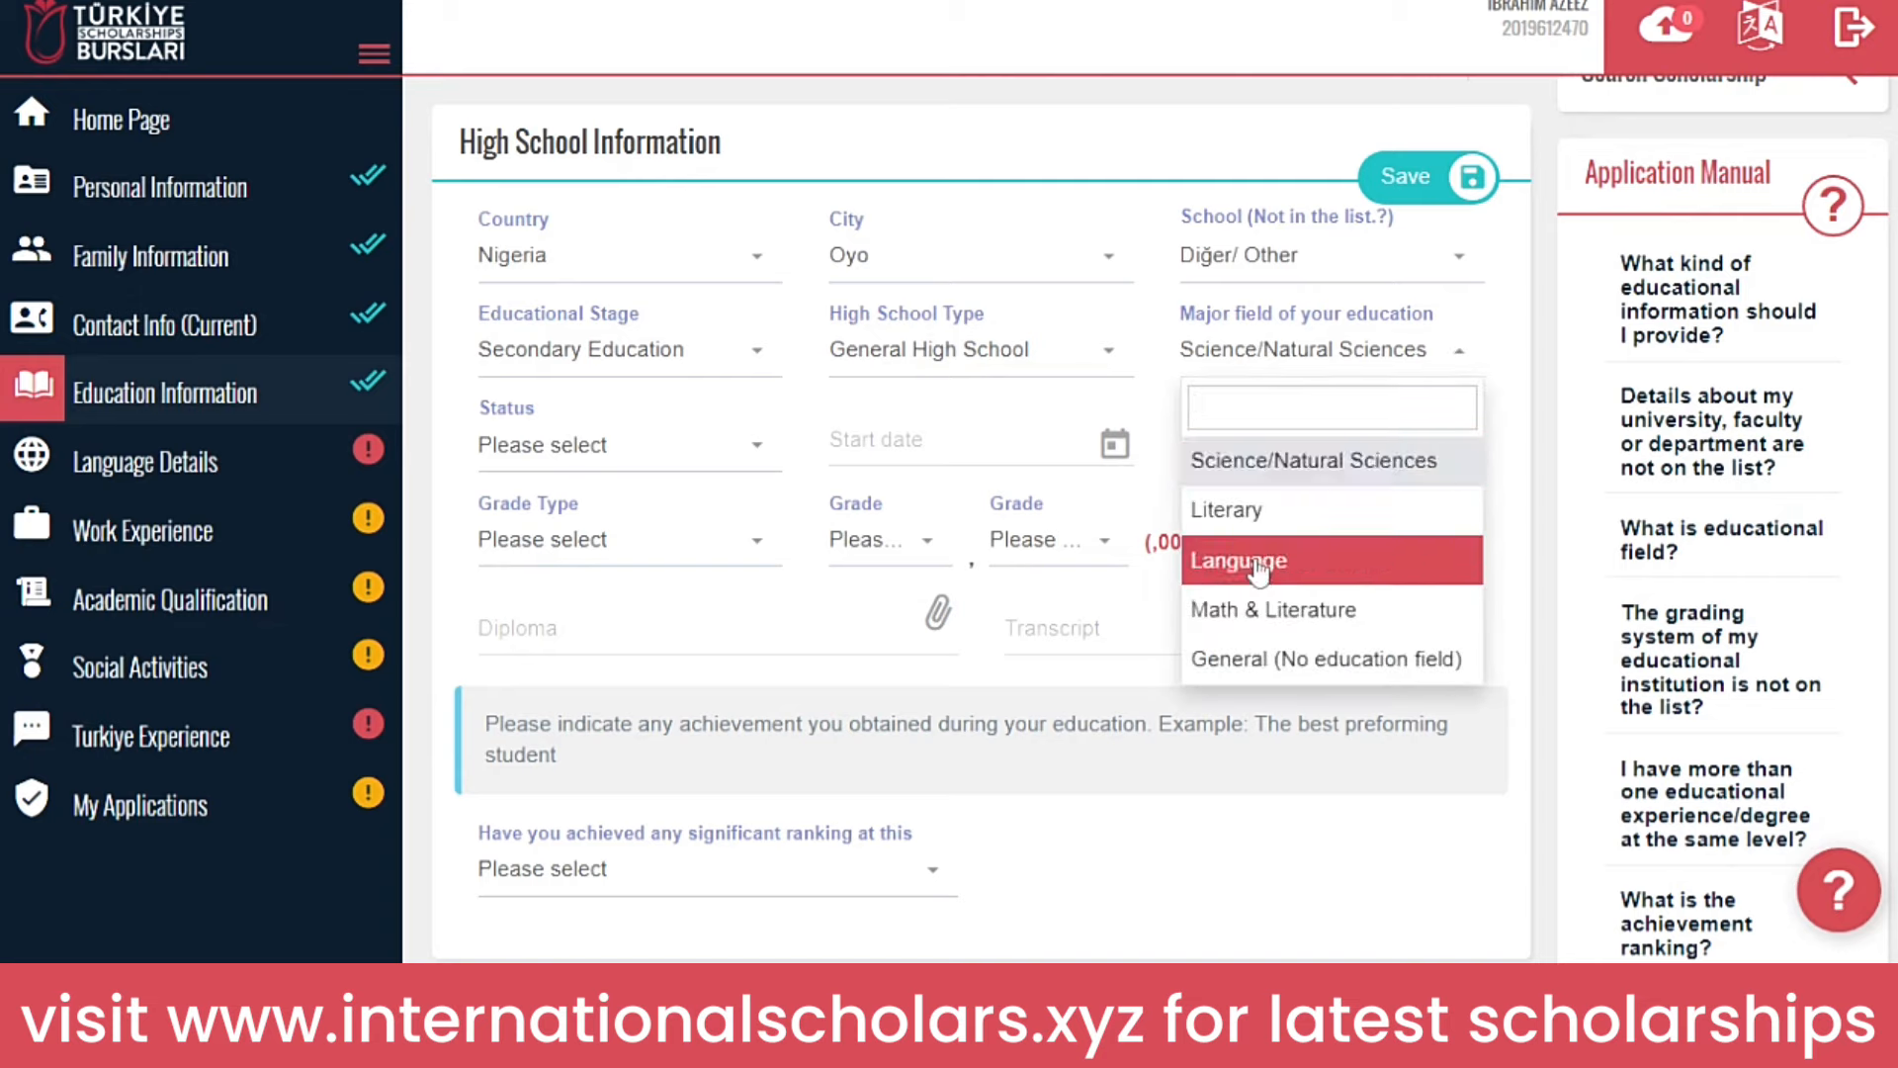
left_click(1297, 659)
left_click(648, 454)
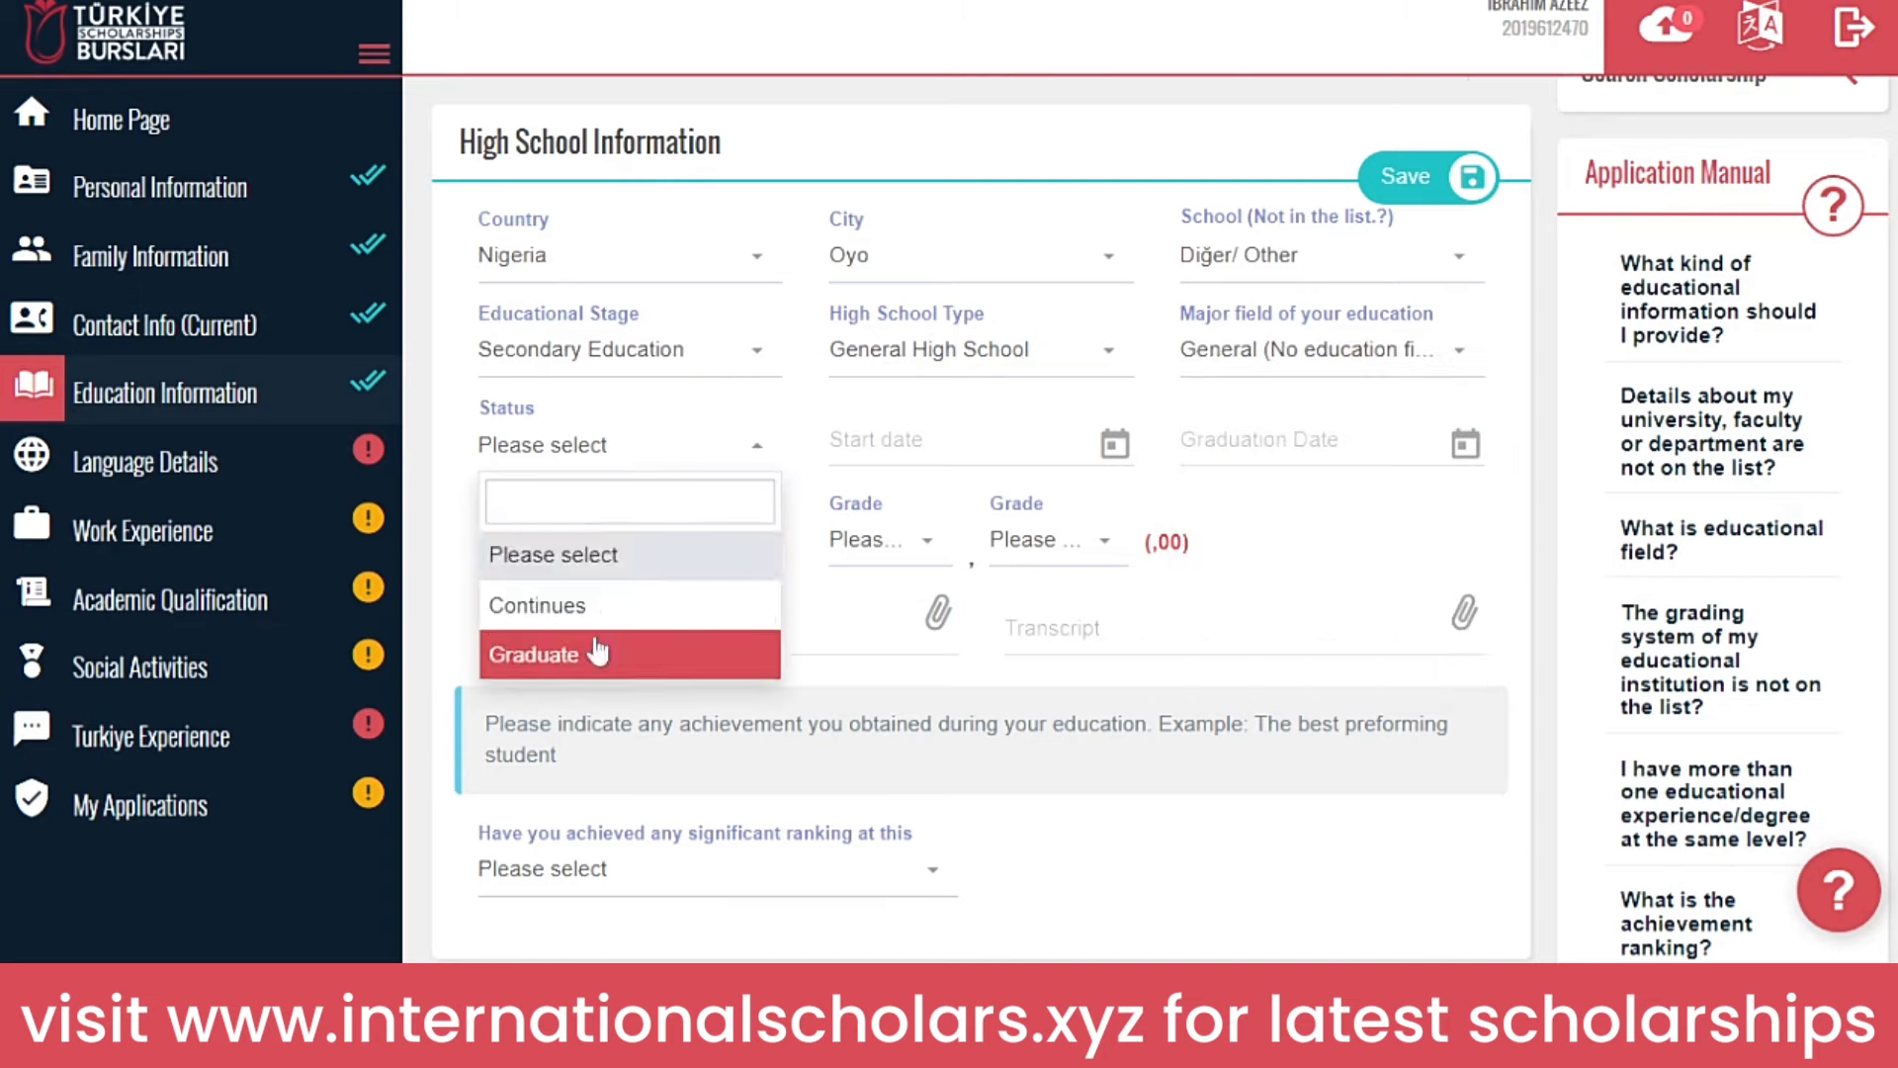
left_click(597, 649)
- Set the high school start date to 04/02/2015
left_click(944, 441)
left_click(947, 502)
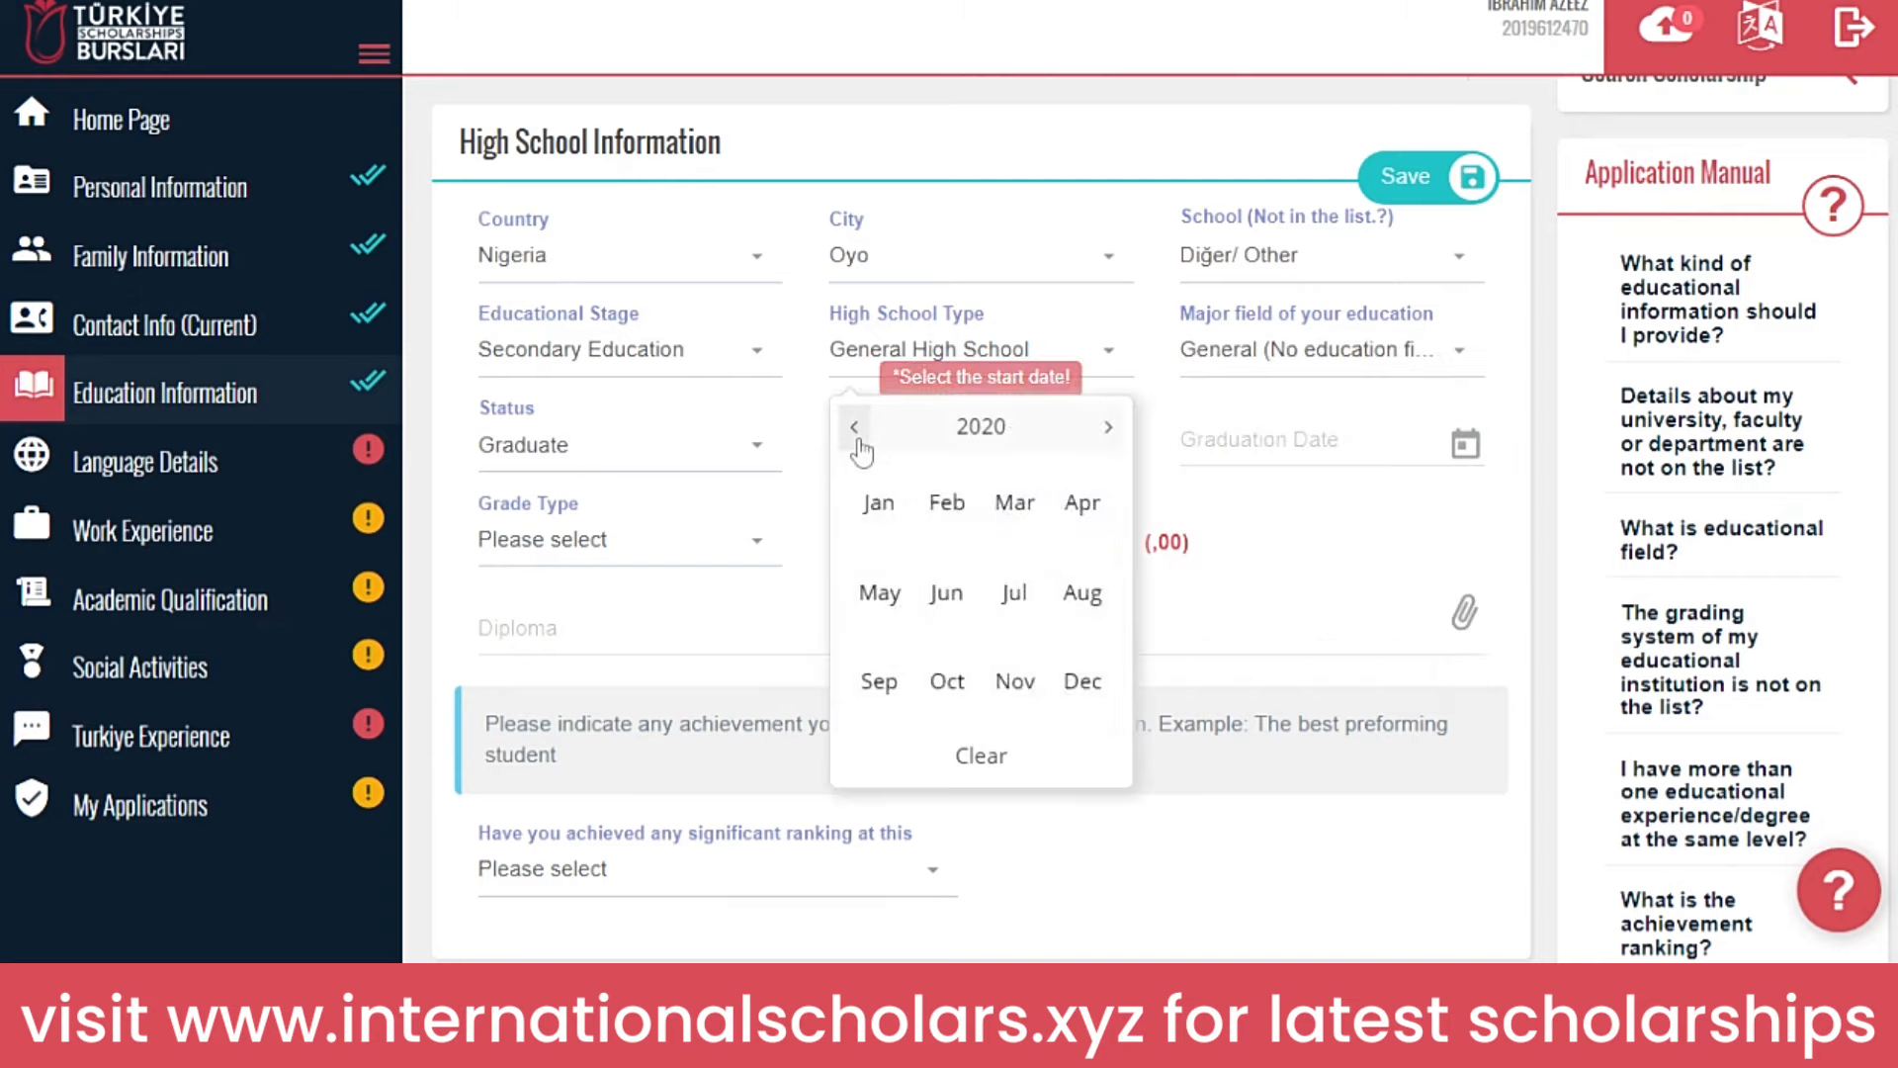
left_click(856, 431)
left_click(856, 431)
left_click(856, 431)
left_click(856, 431)
left_click(856, 431)
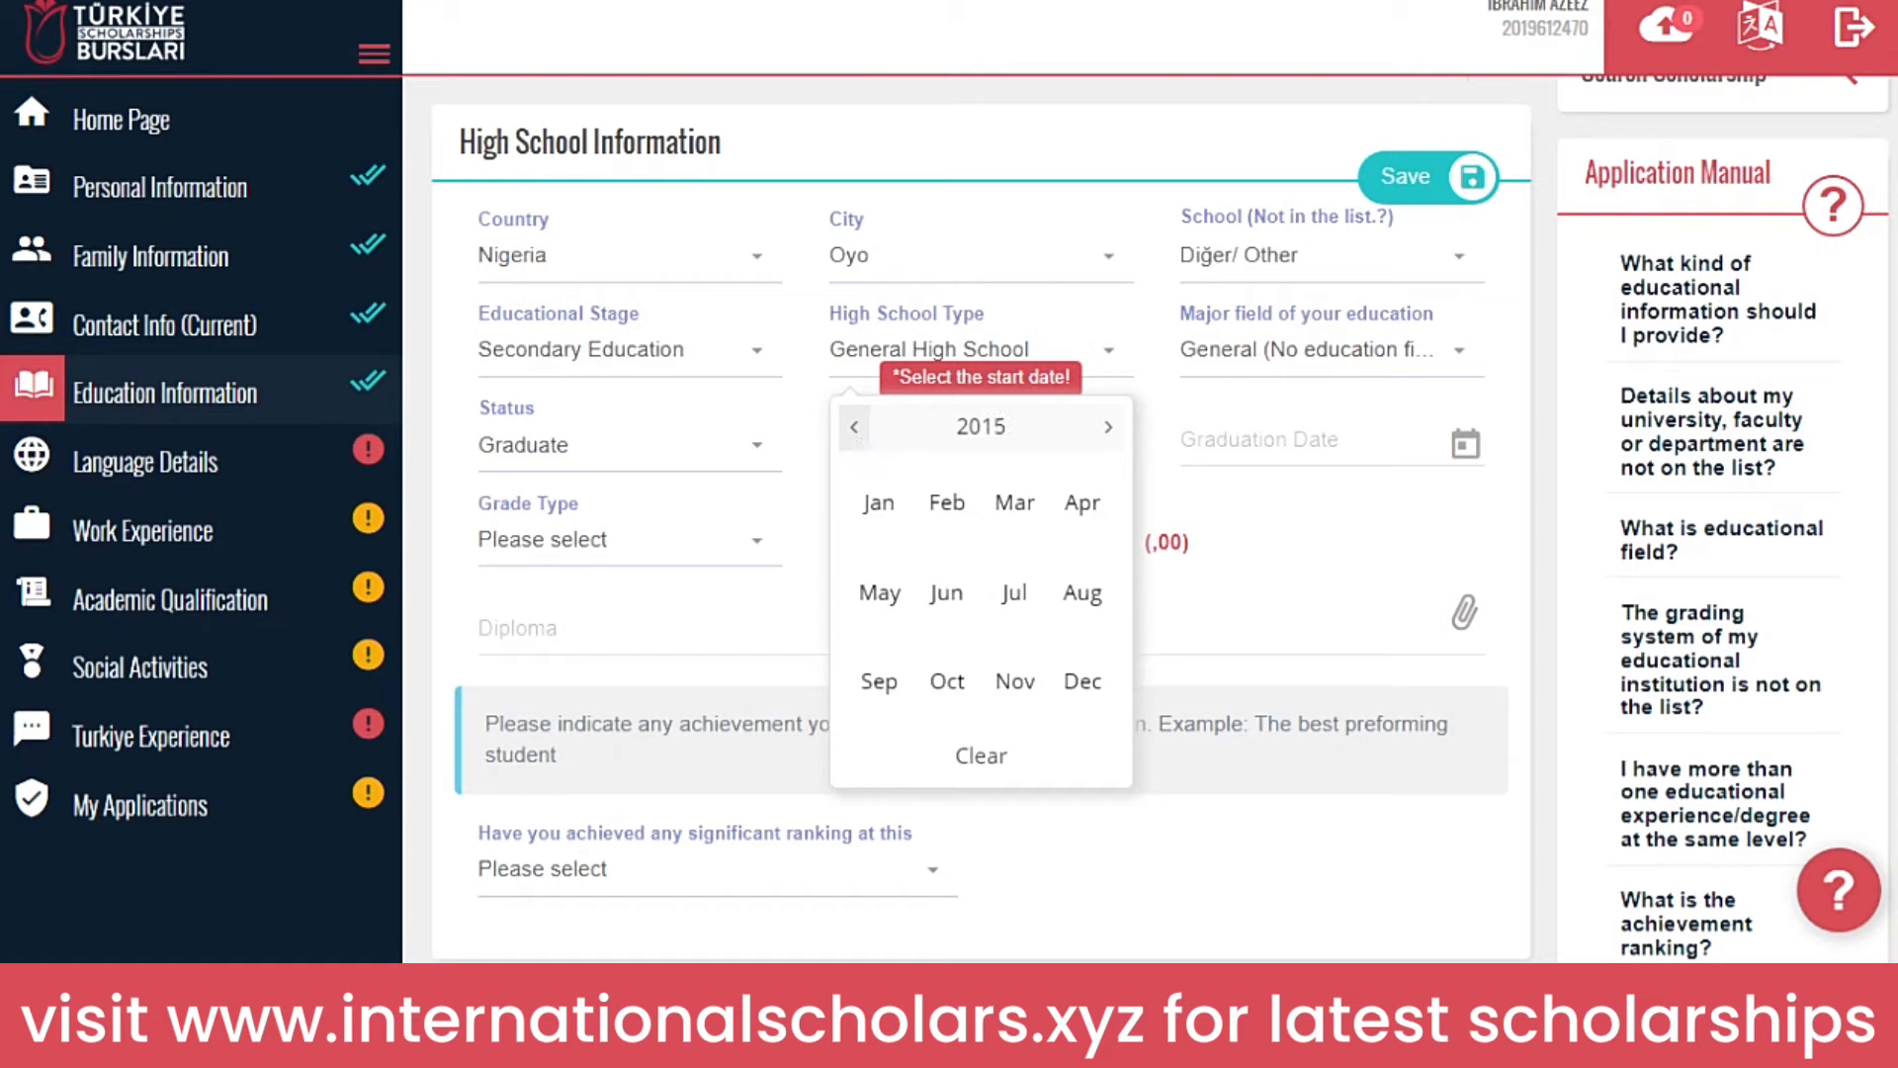
left_click(946, 502)
left_click(992, 564)
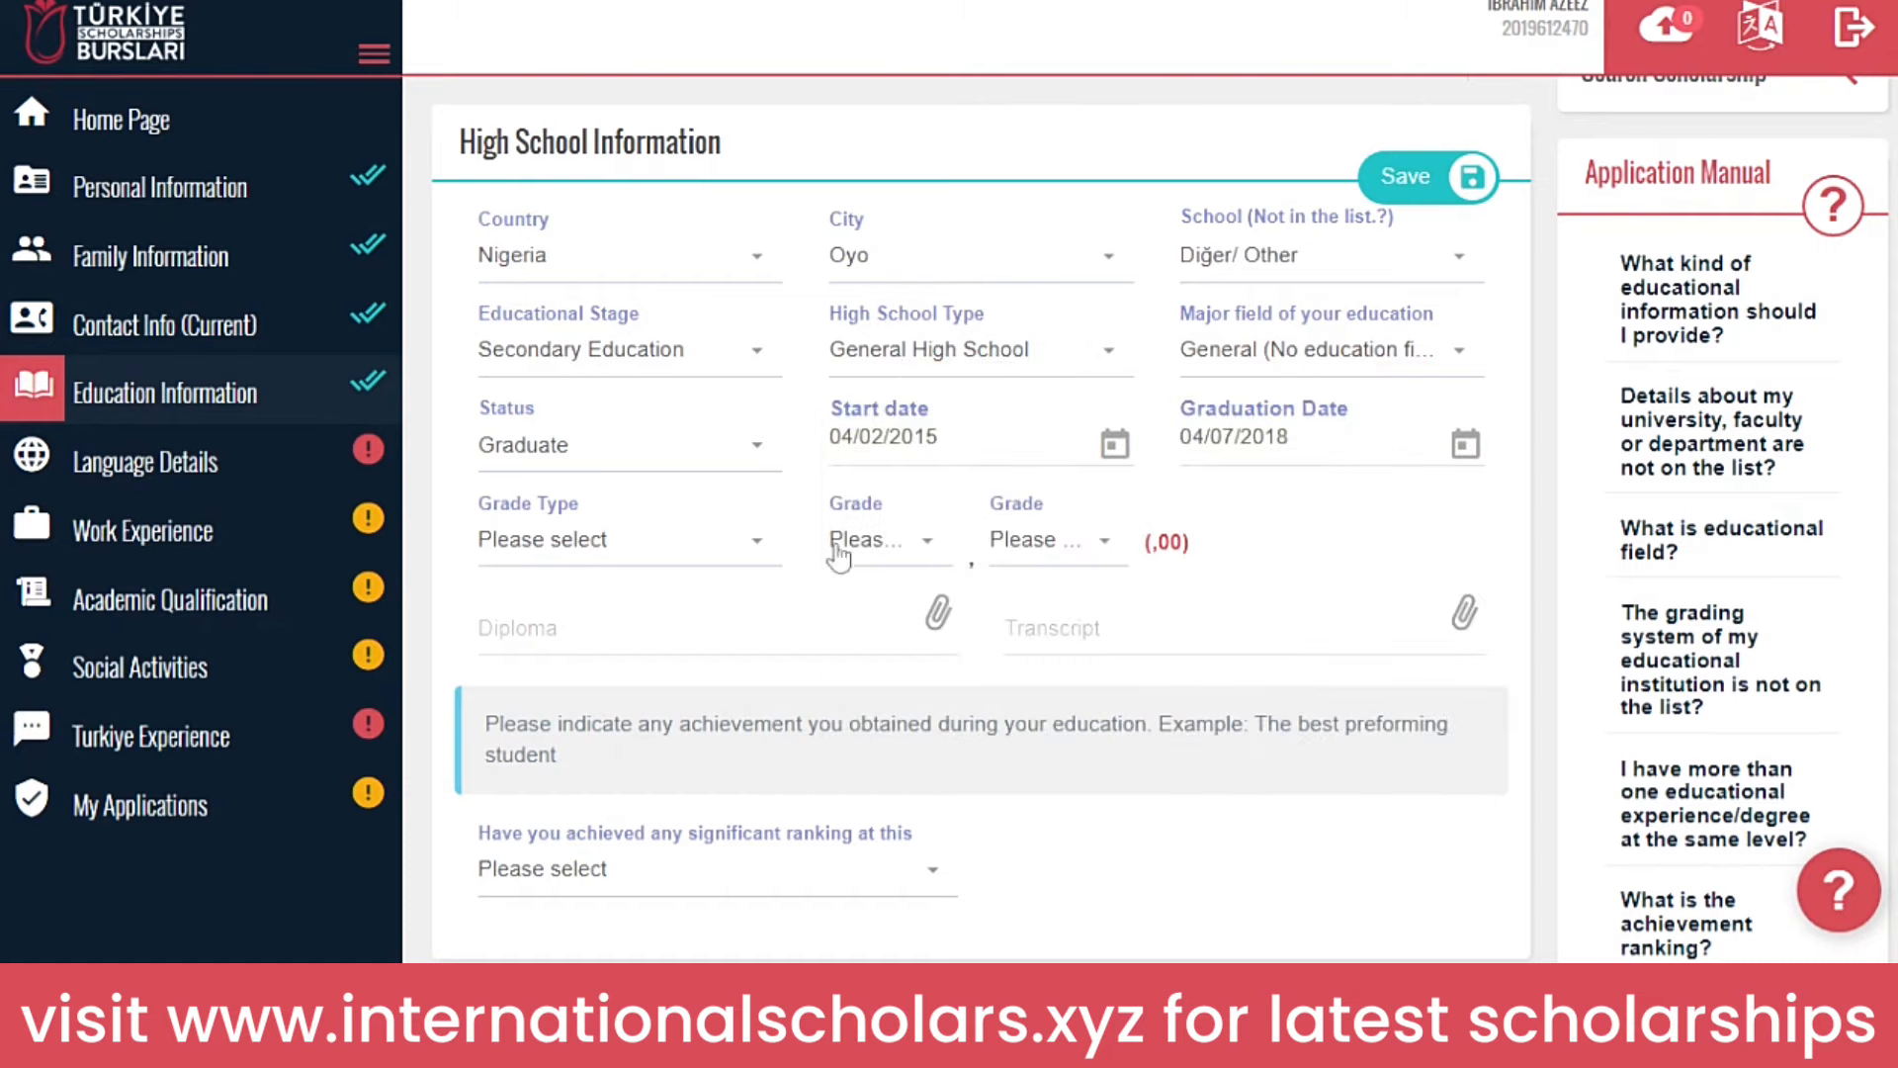
left_click(675, 541)
- Select the A1-F9 9 Point System with grade A1 and attach the transcript file
scroll(559, 771, "down", 1)
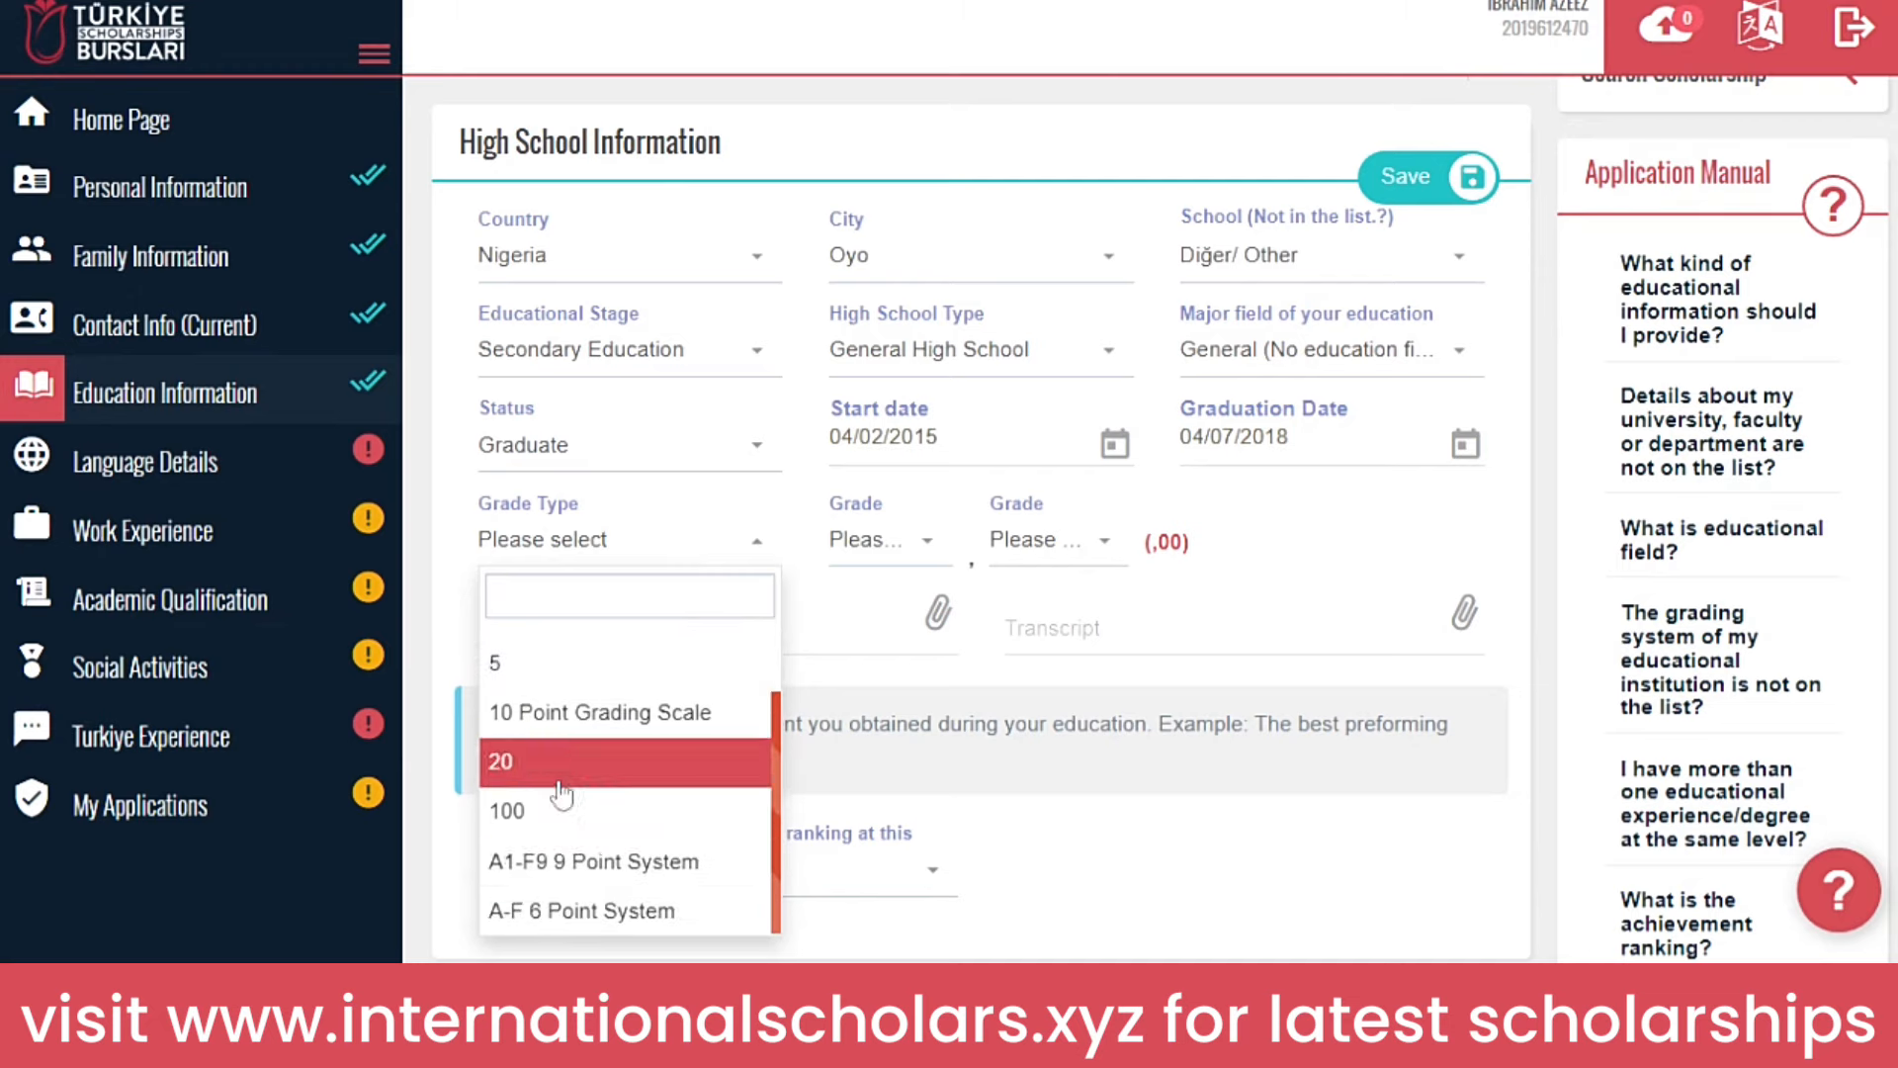
left_click(574, 853)
left_click(899, 547)
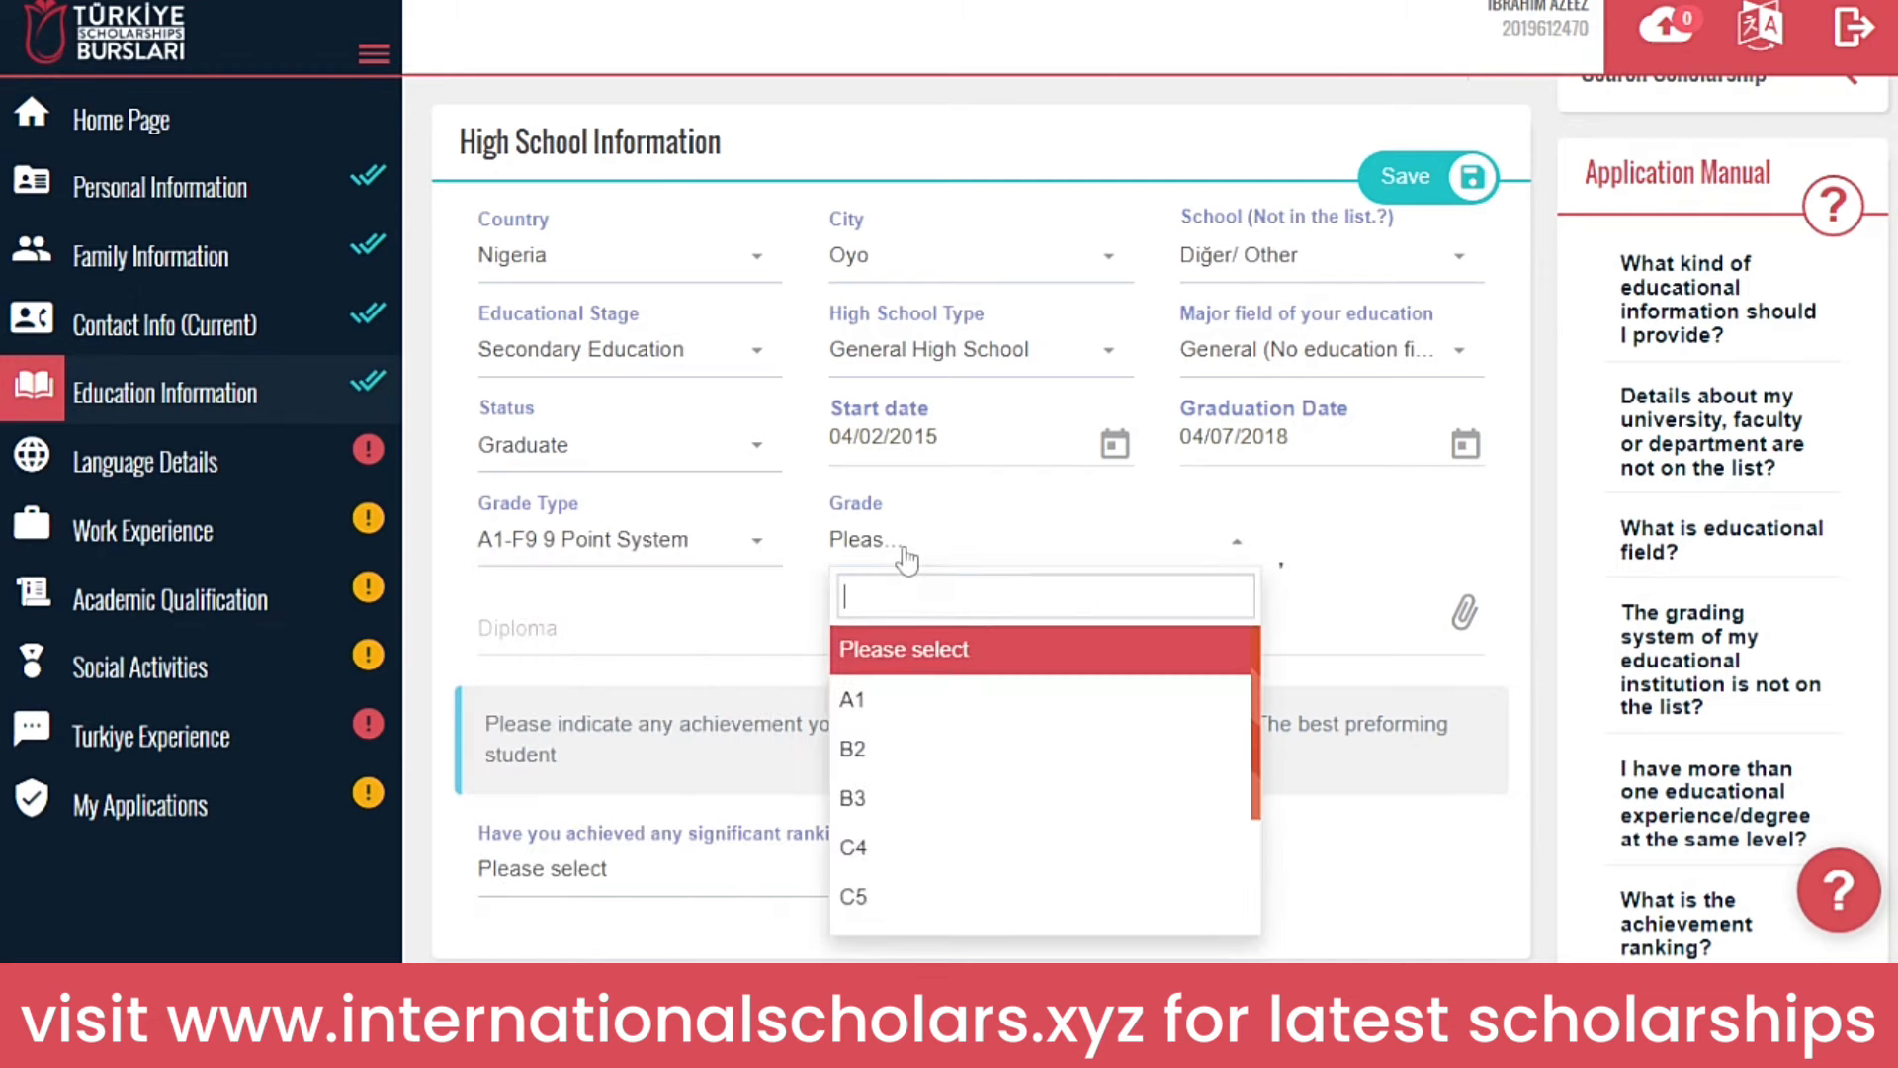
left_click(958, 699)
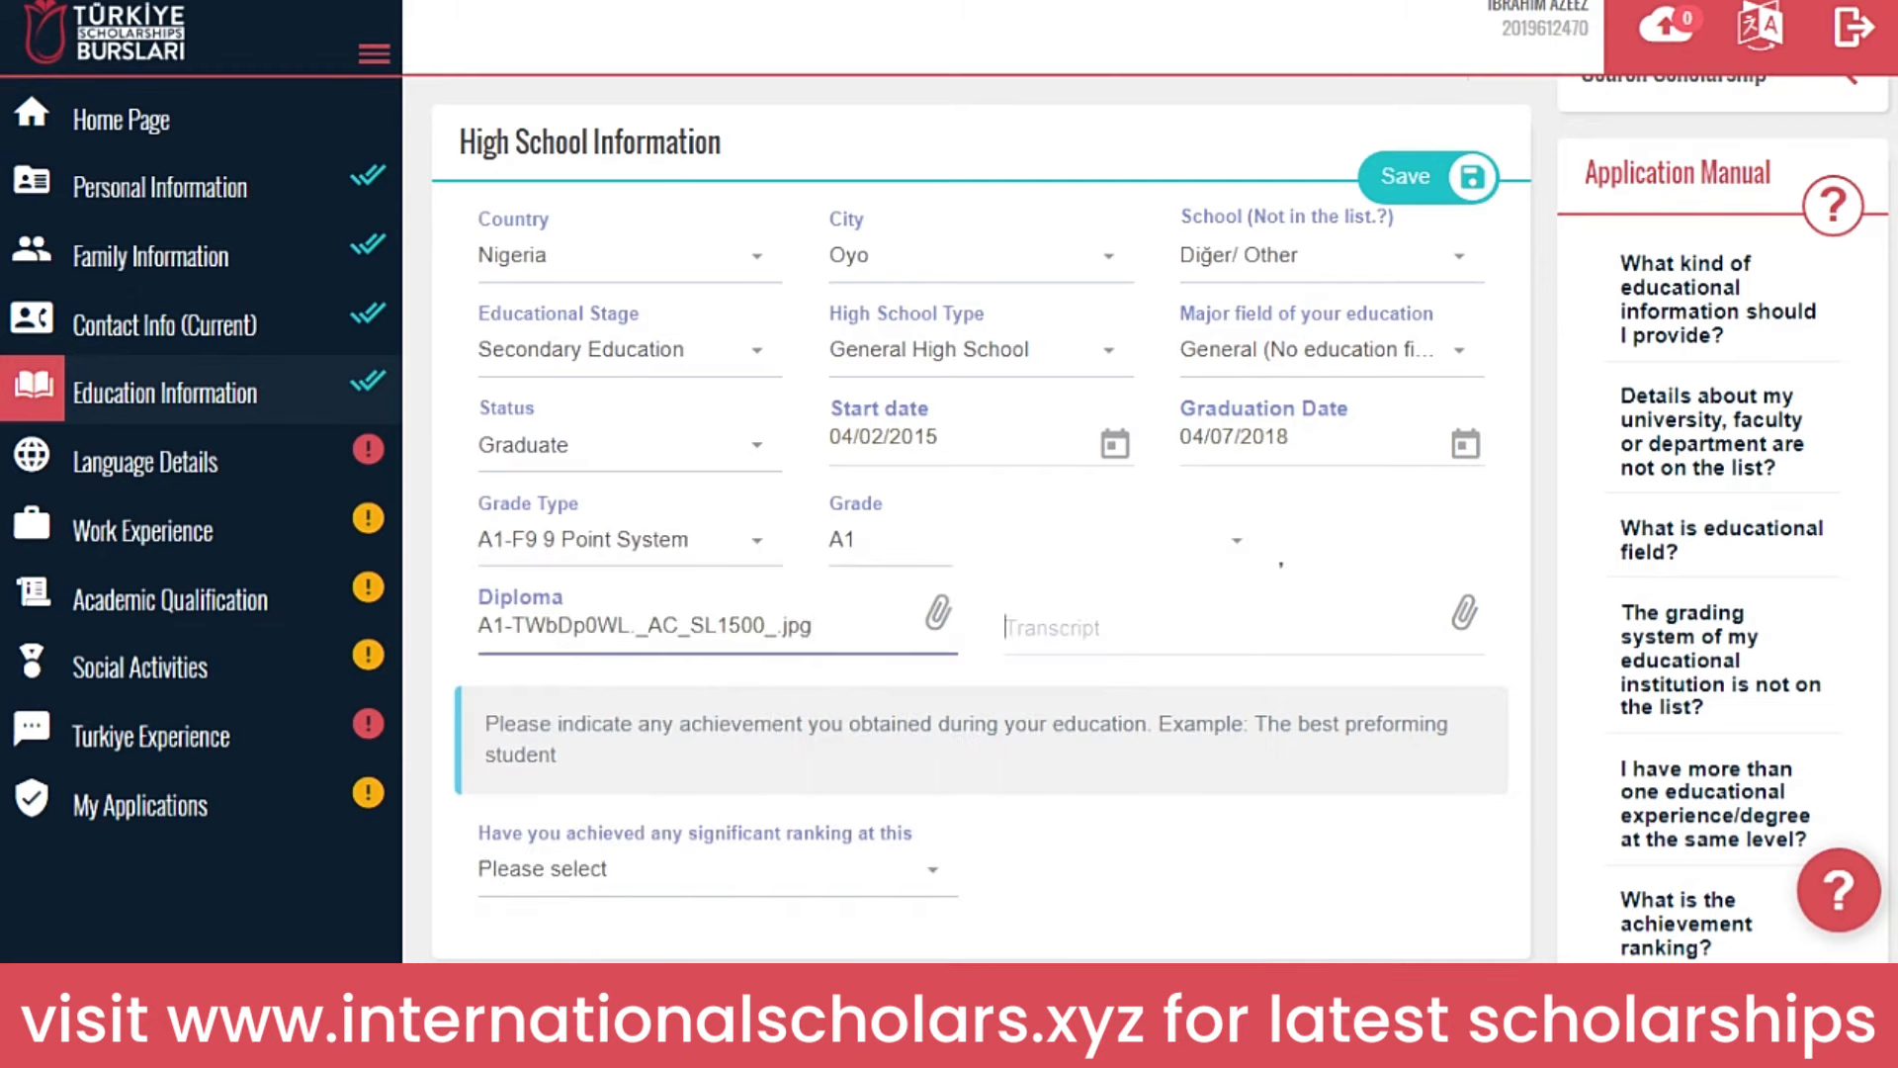
left_click(1005, 628)
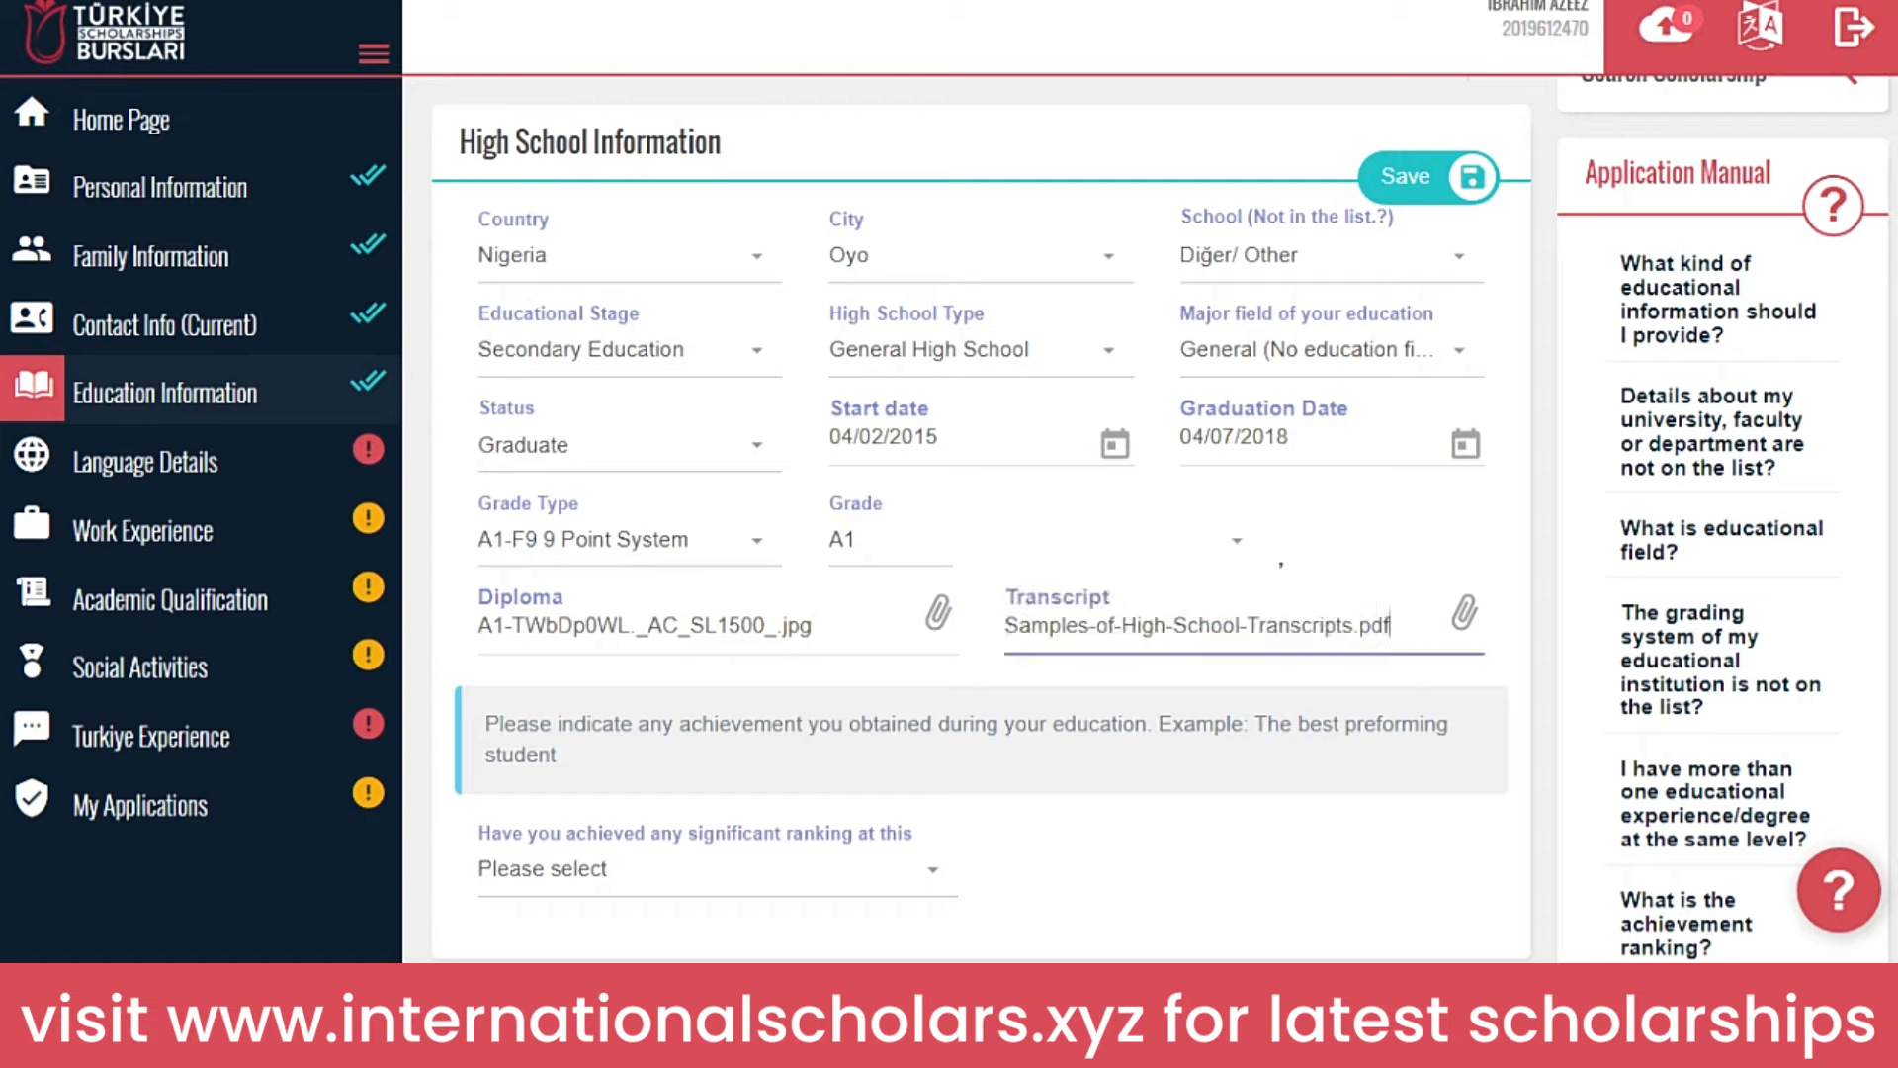
- Record a significant ranking (Yes, field City, rank 1) and save the high school record
scroll(1144, 643, "down", 3)
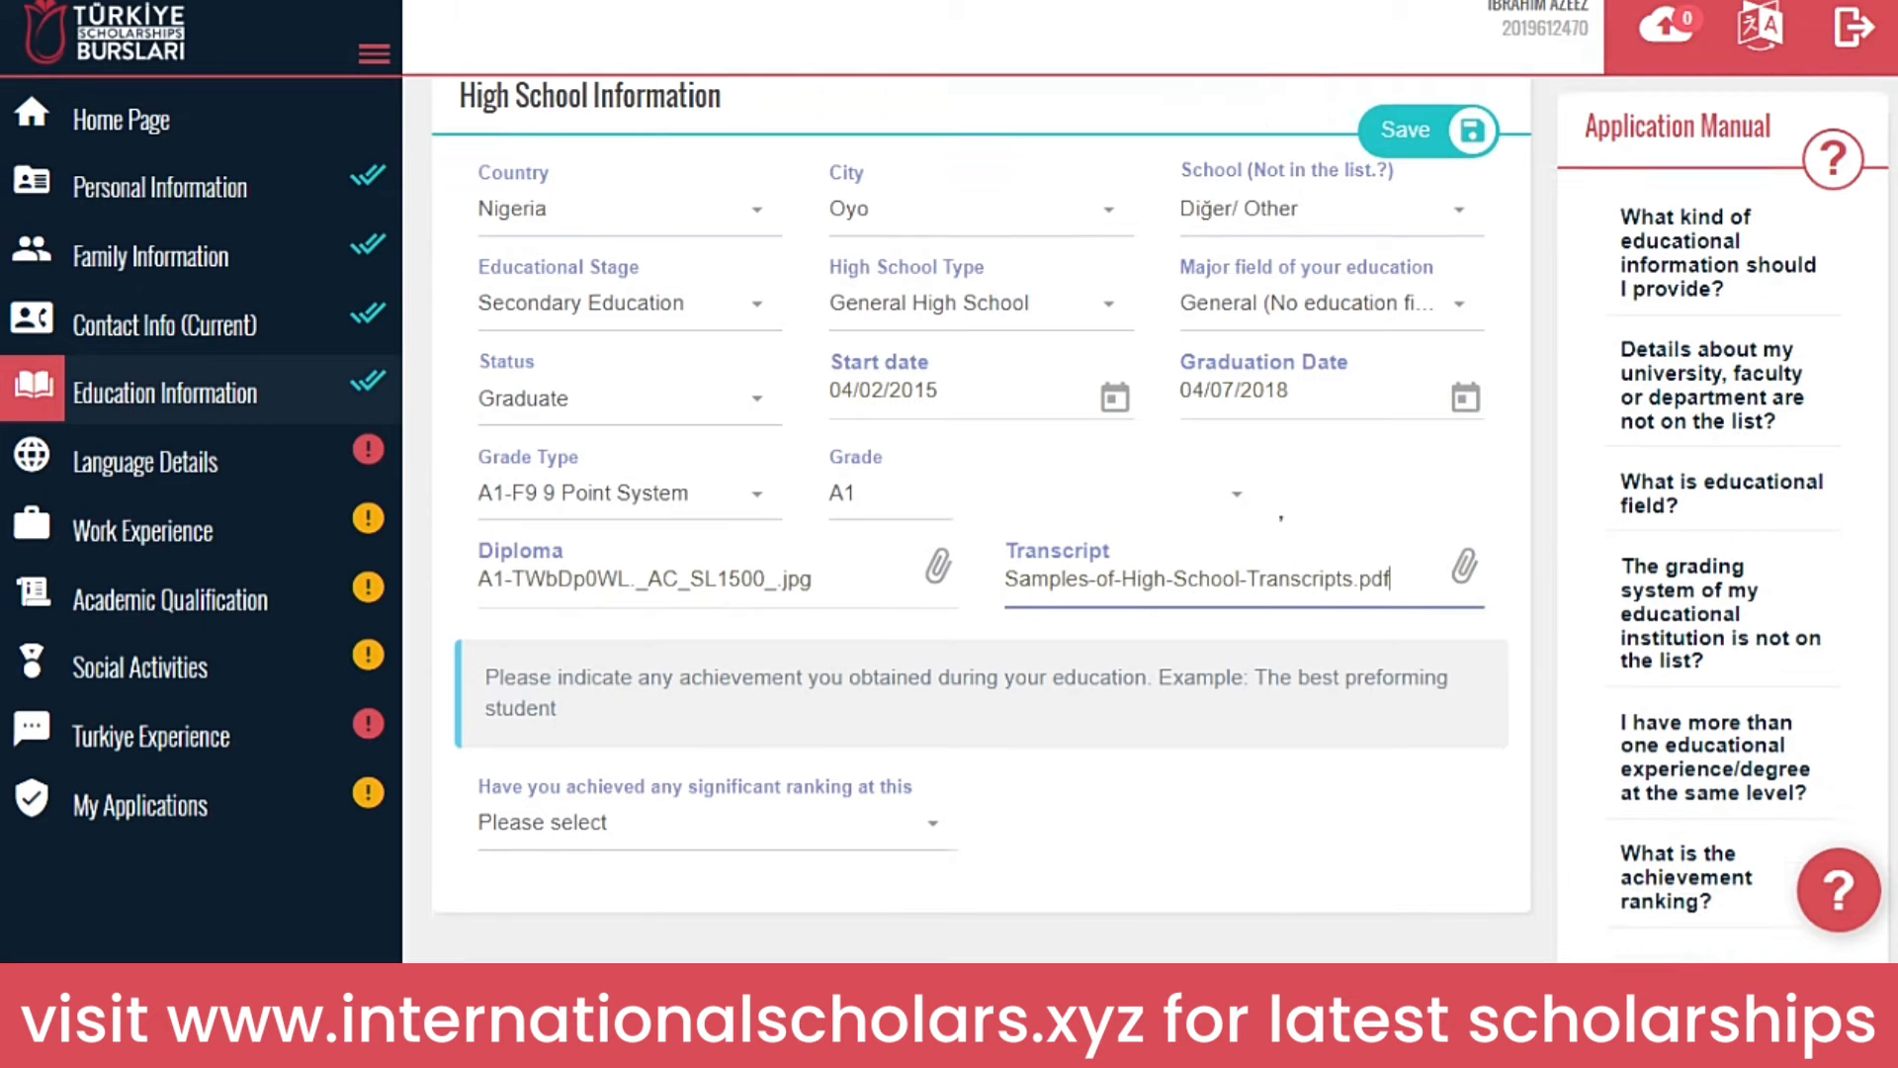
left_click(840, 641)
left_click(657, 799)
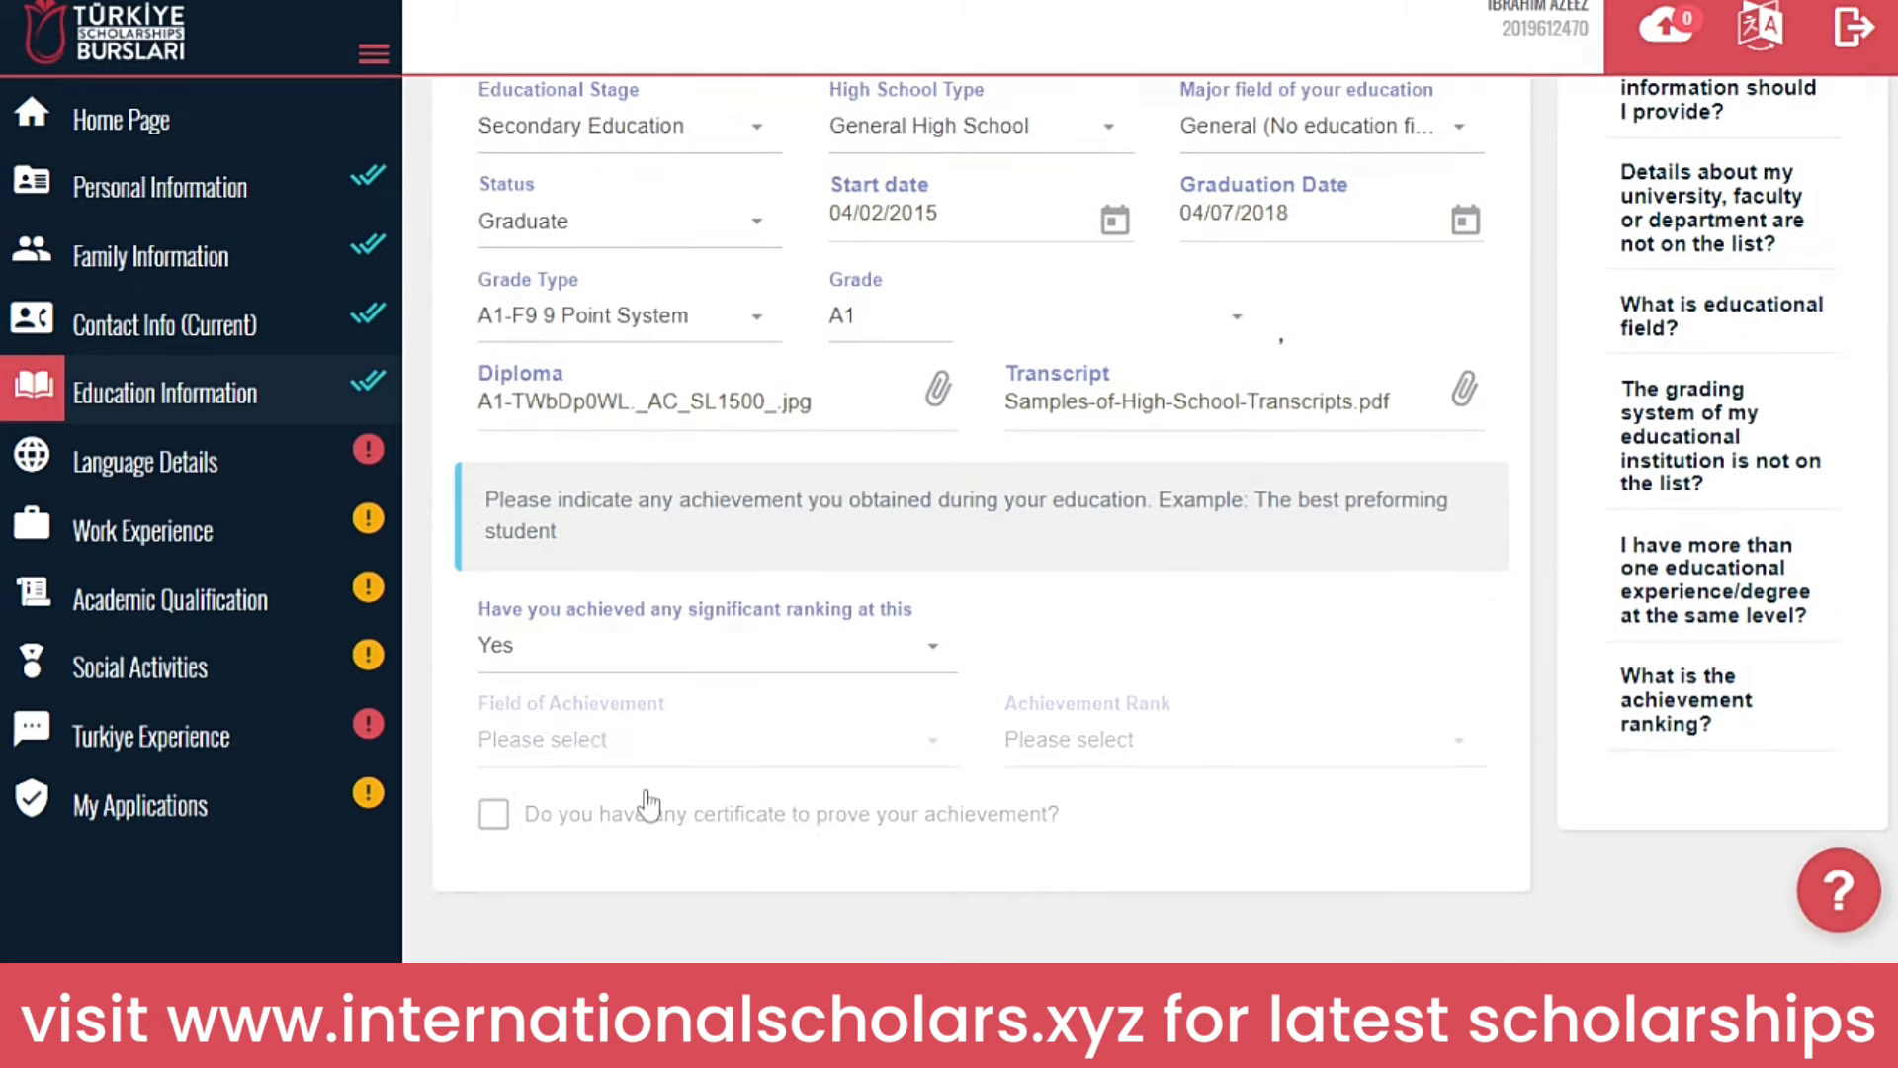
left_click(562, 741)
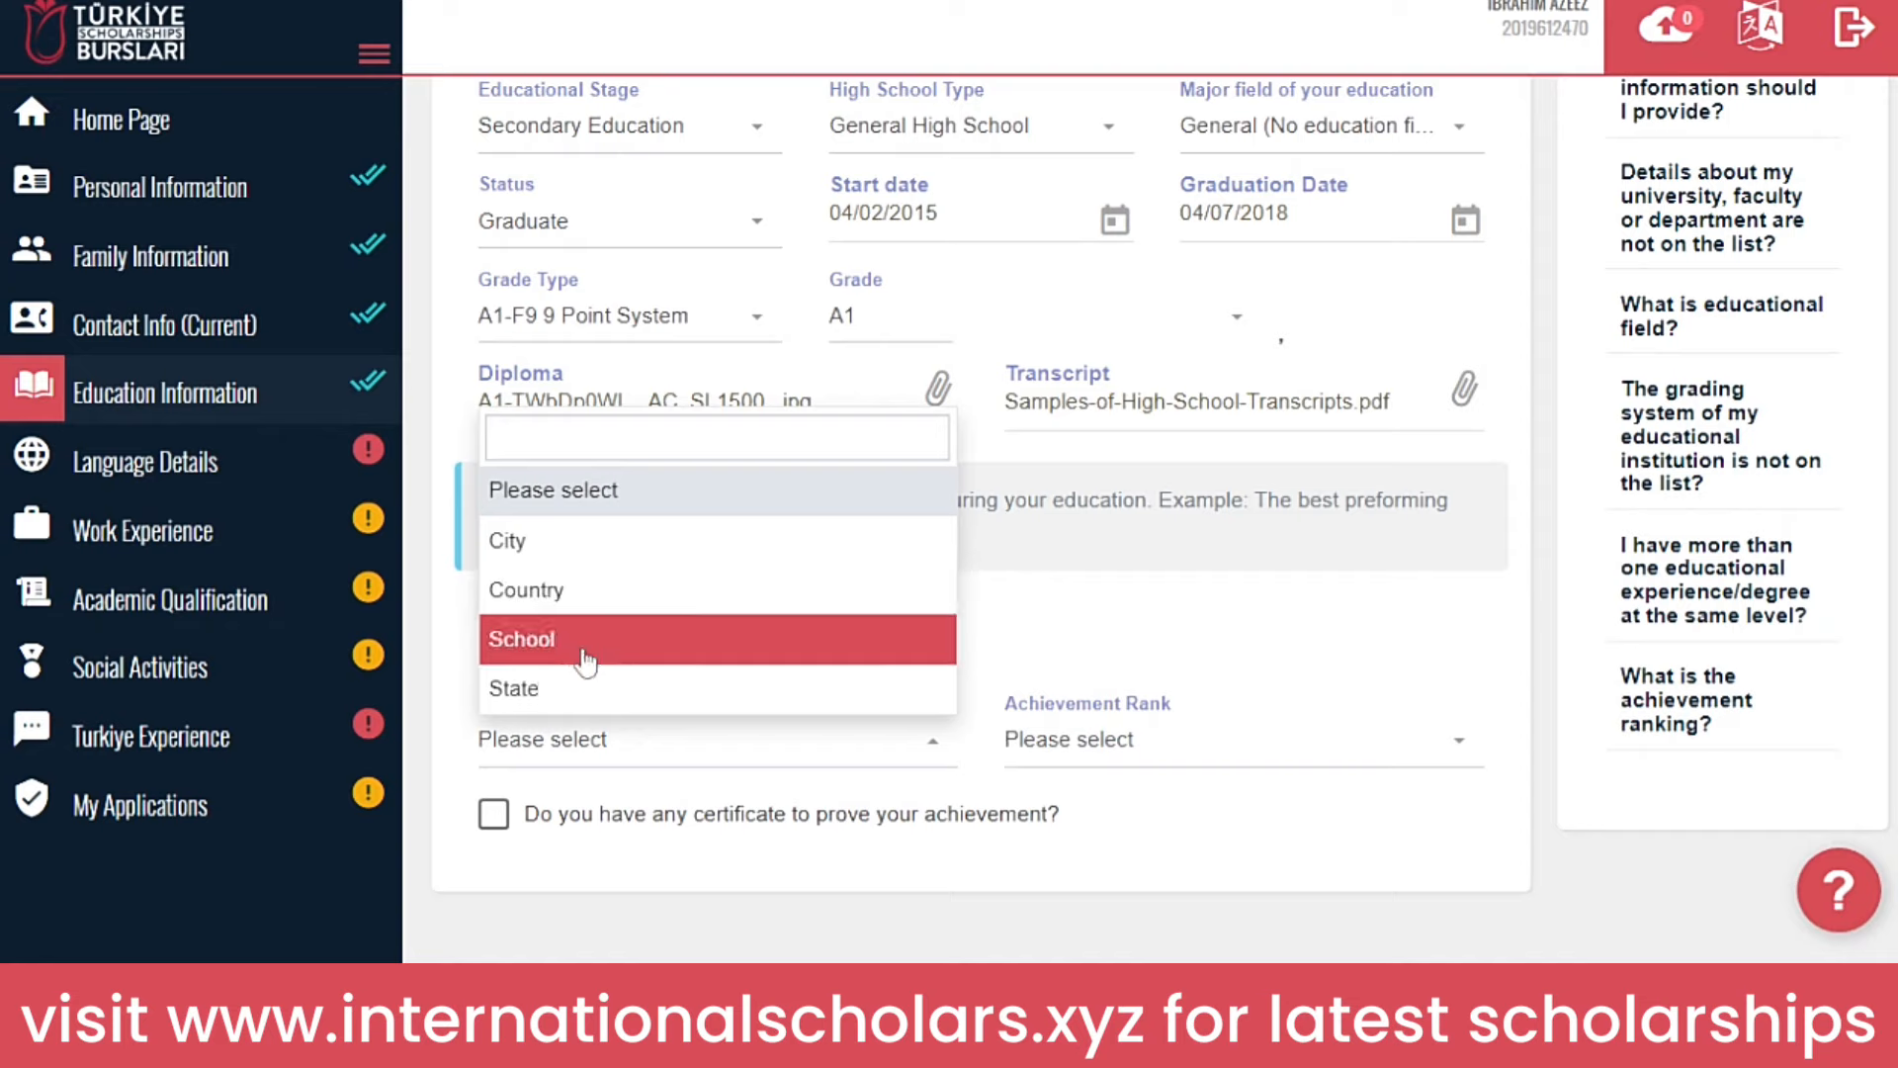
left_click(583, 688)
left_click(914, 740)
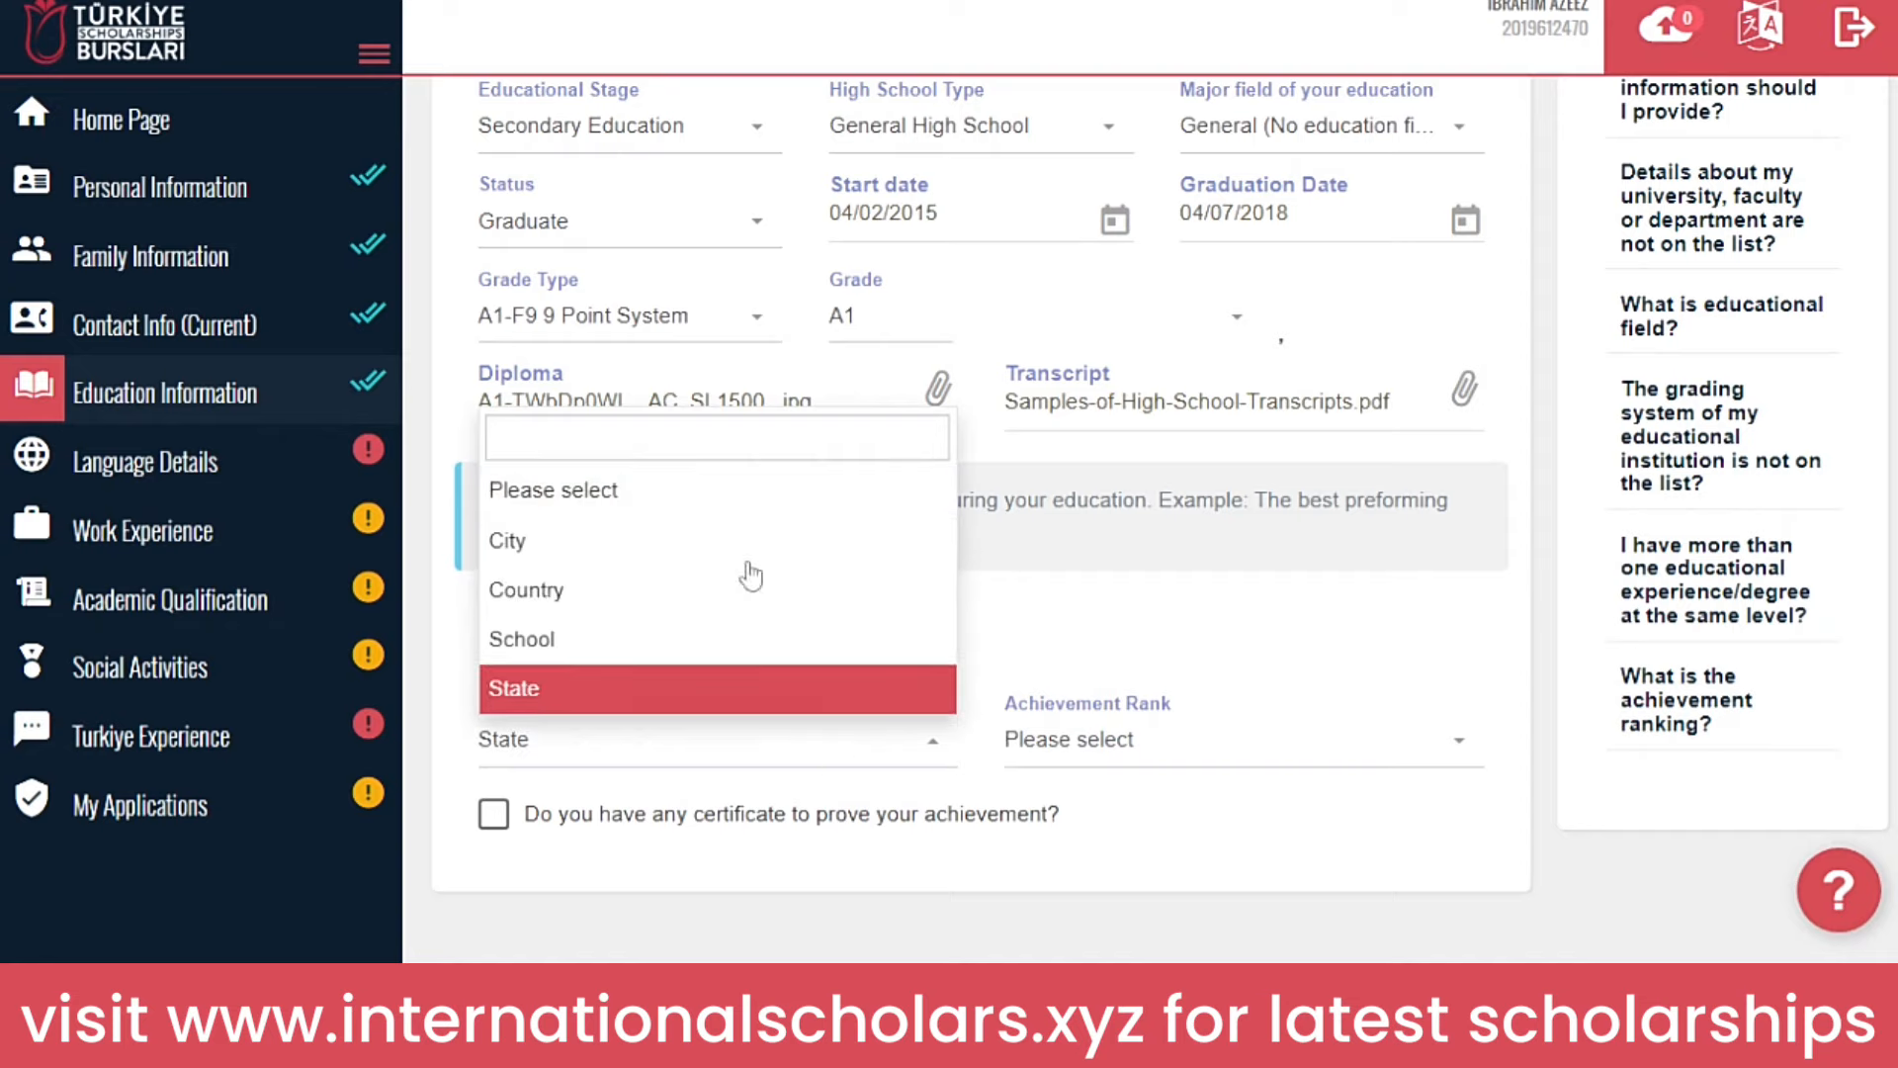
left_click(657, 551)
left_click(1171, 742)
left_click(1484, 601)
scroll(1488, 603, "up", 3)
left_click(1451, 255)
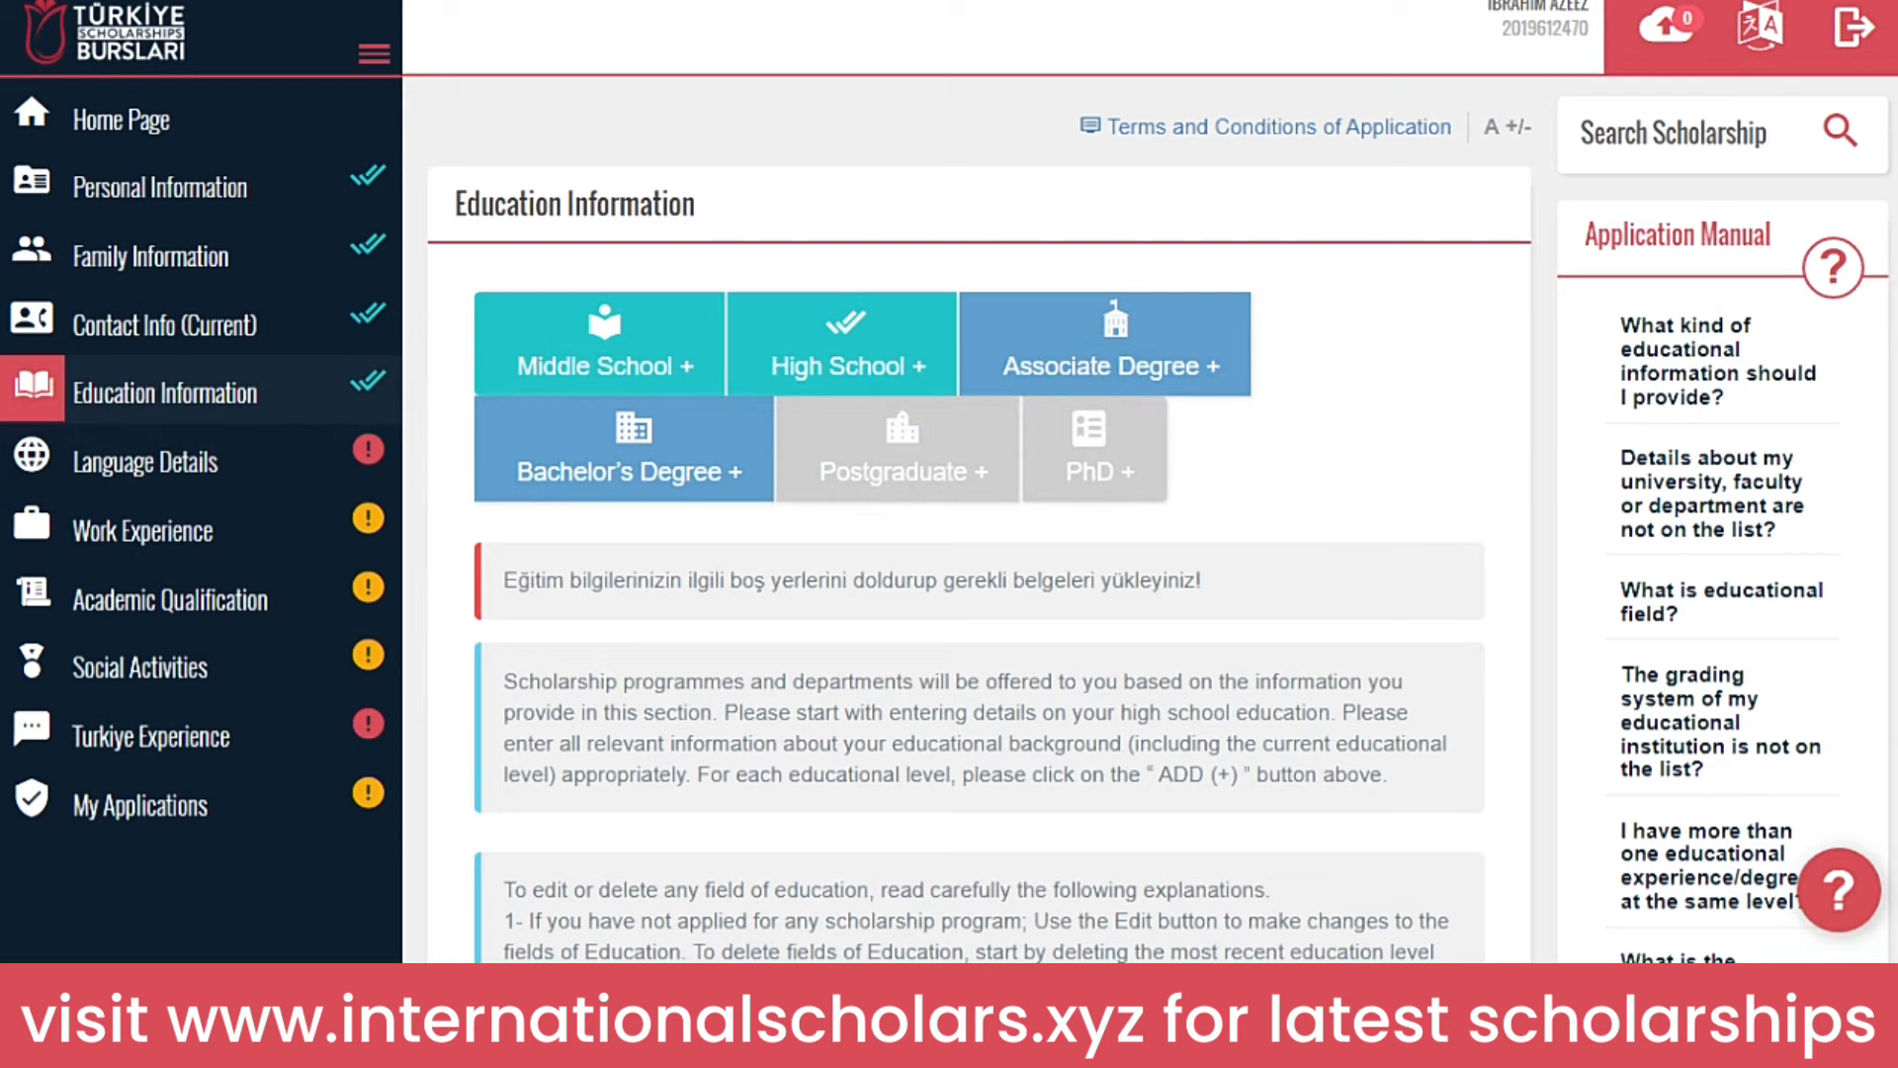
- Go from the Education Information overview to Language Details in the sidebar
scroll(1147, 430, "down", 1)
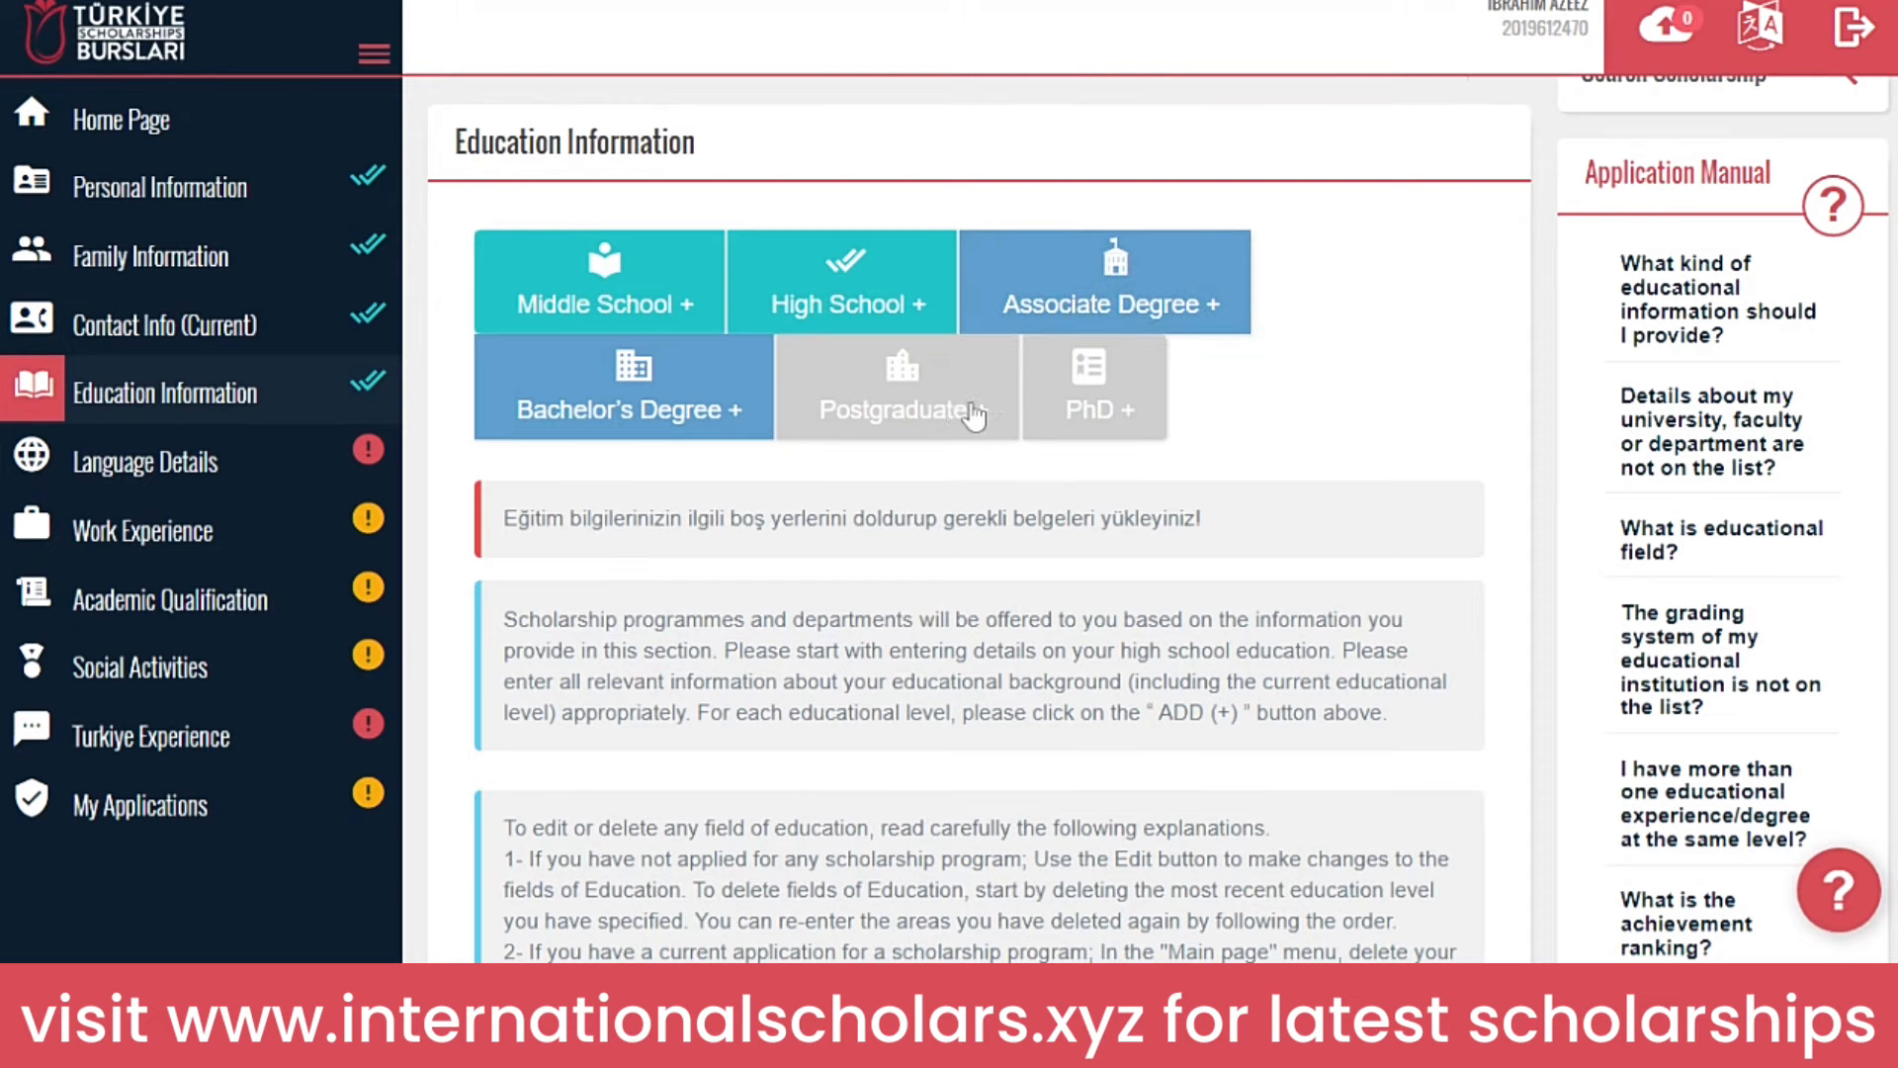
left_click(273, 464)
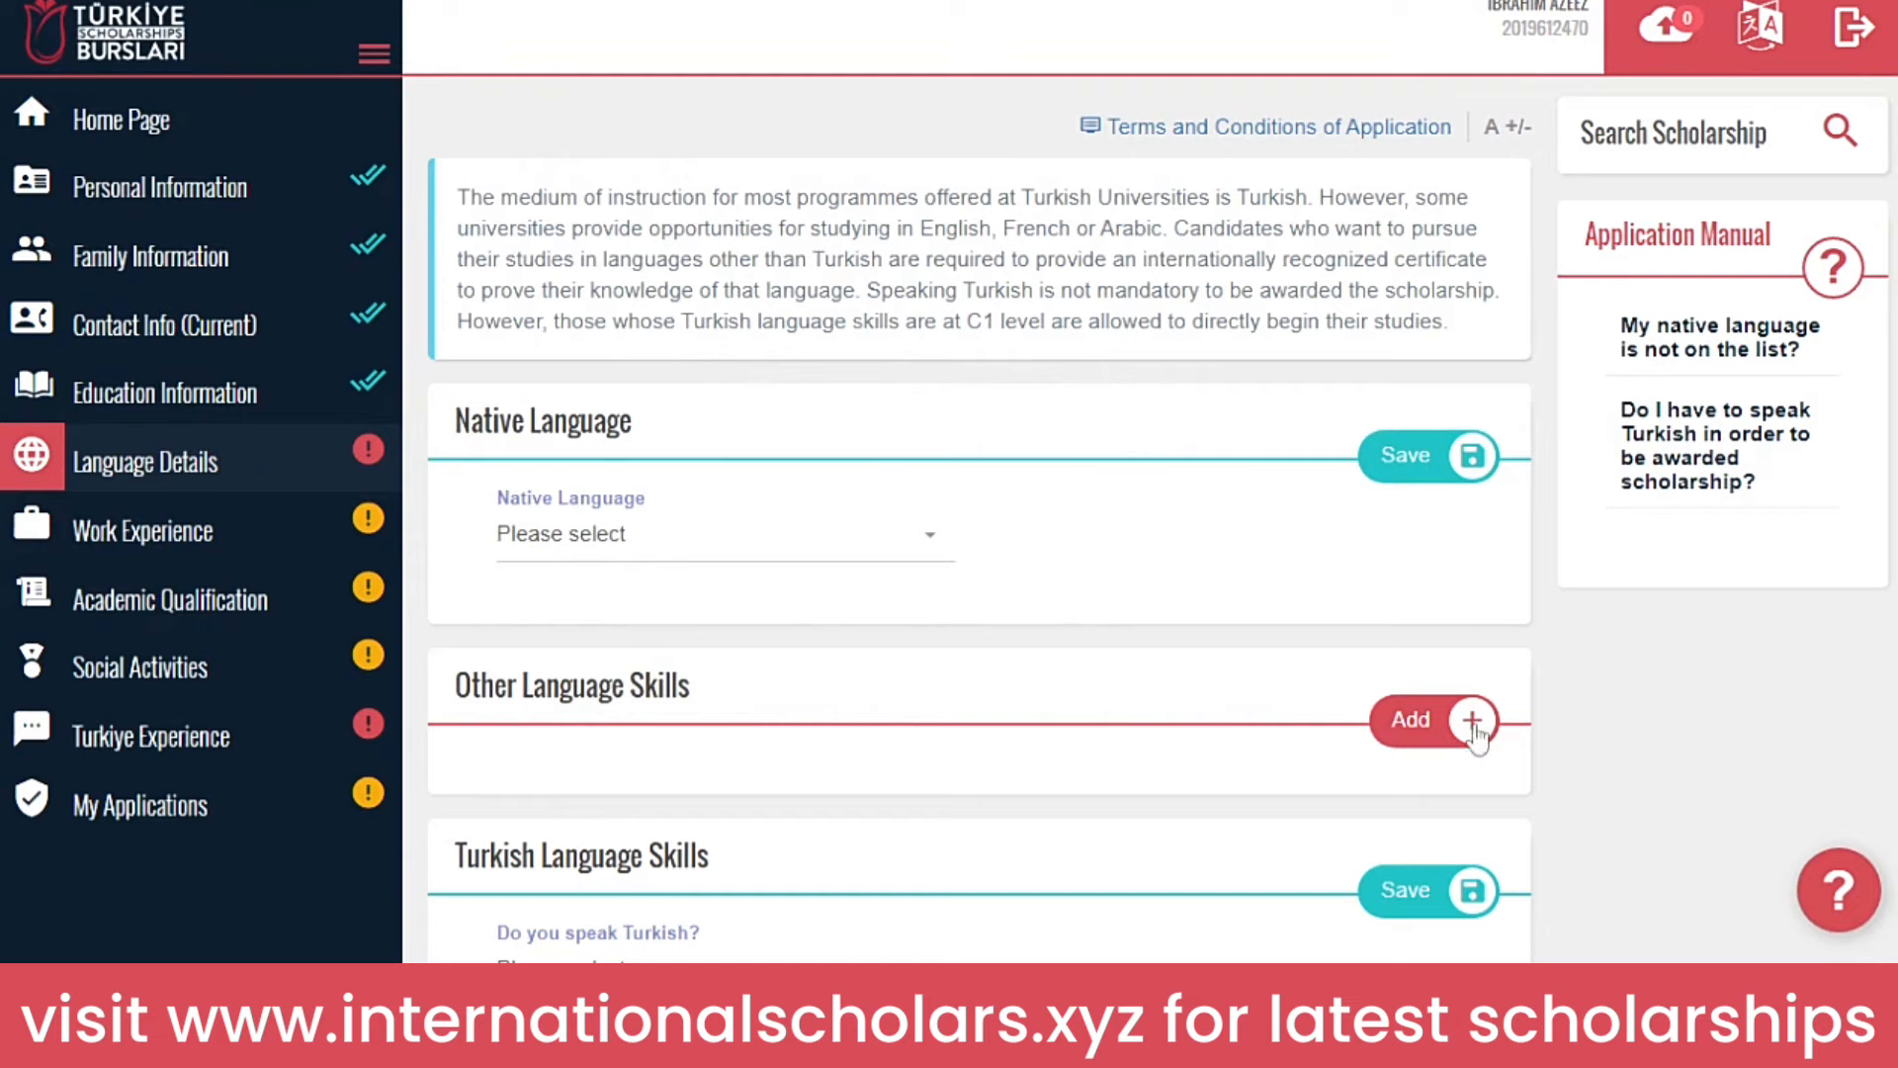
- Set English as the native language and save it
left_click(843, 546)
type("eng")
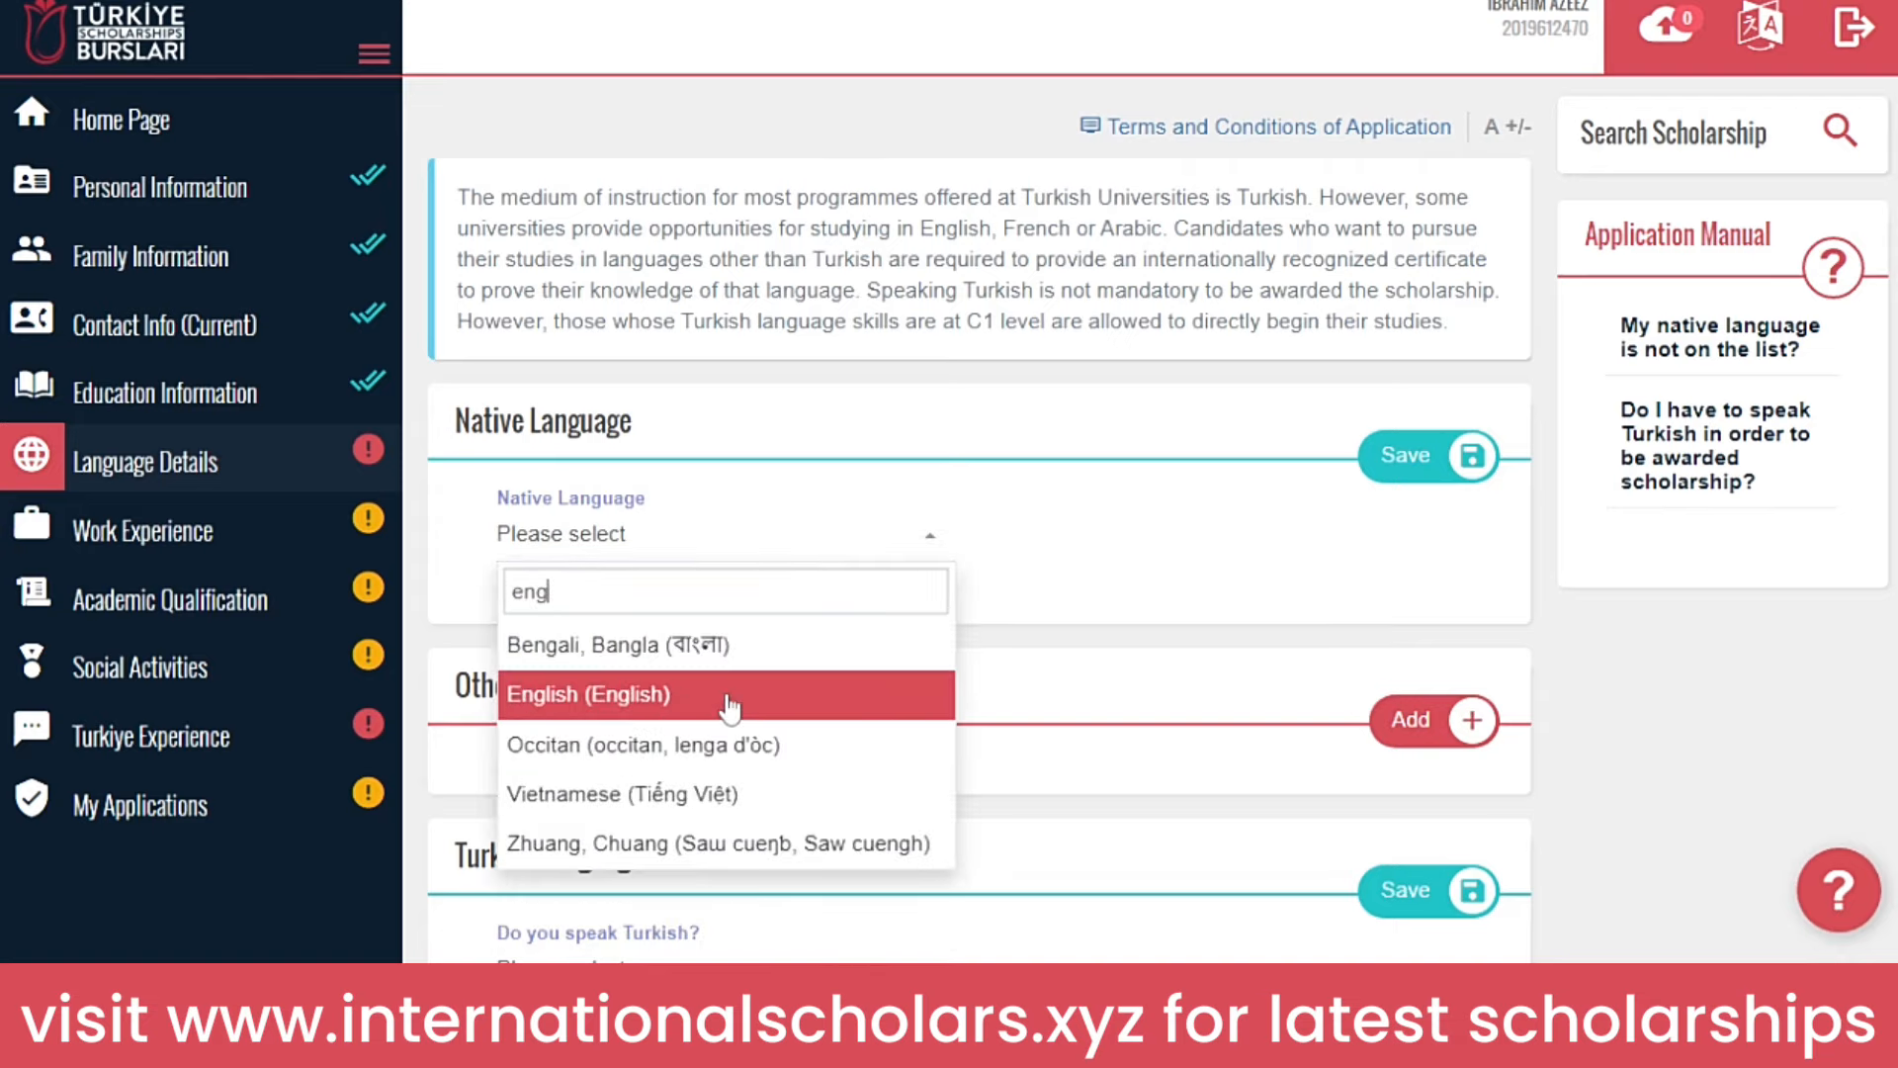
key("Return")
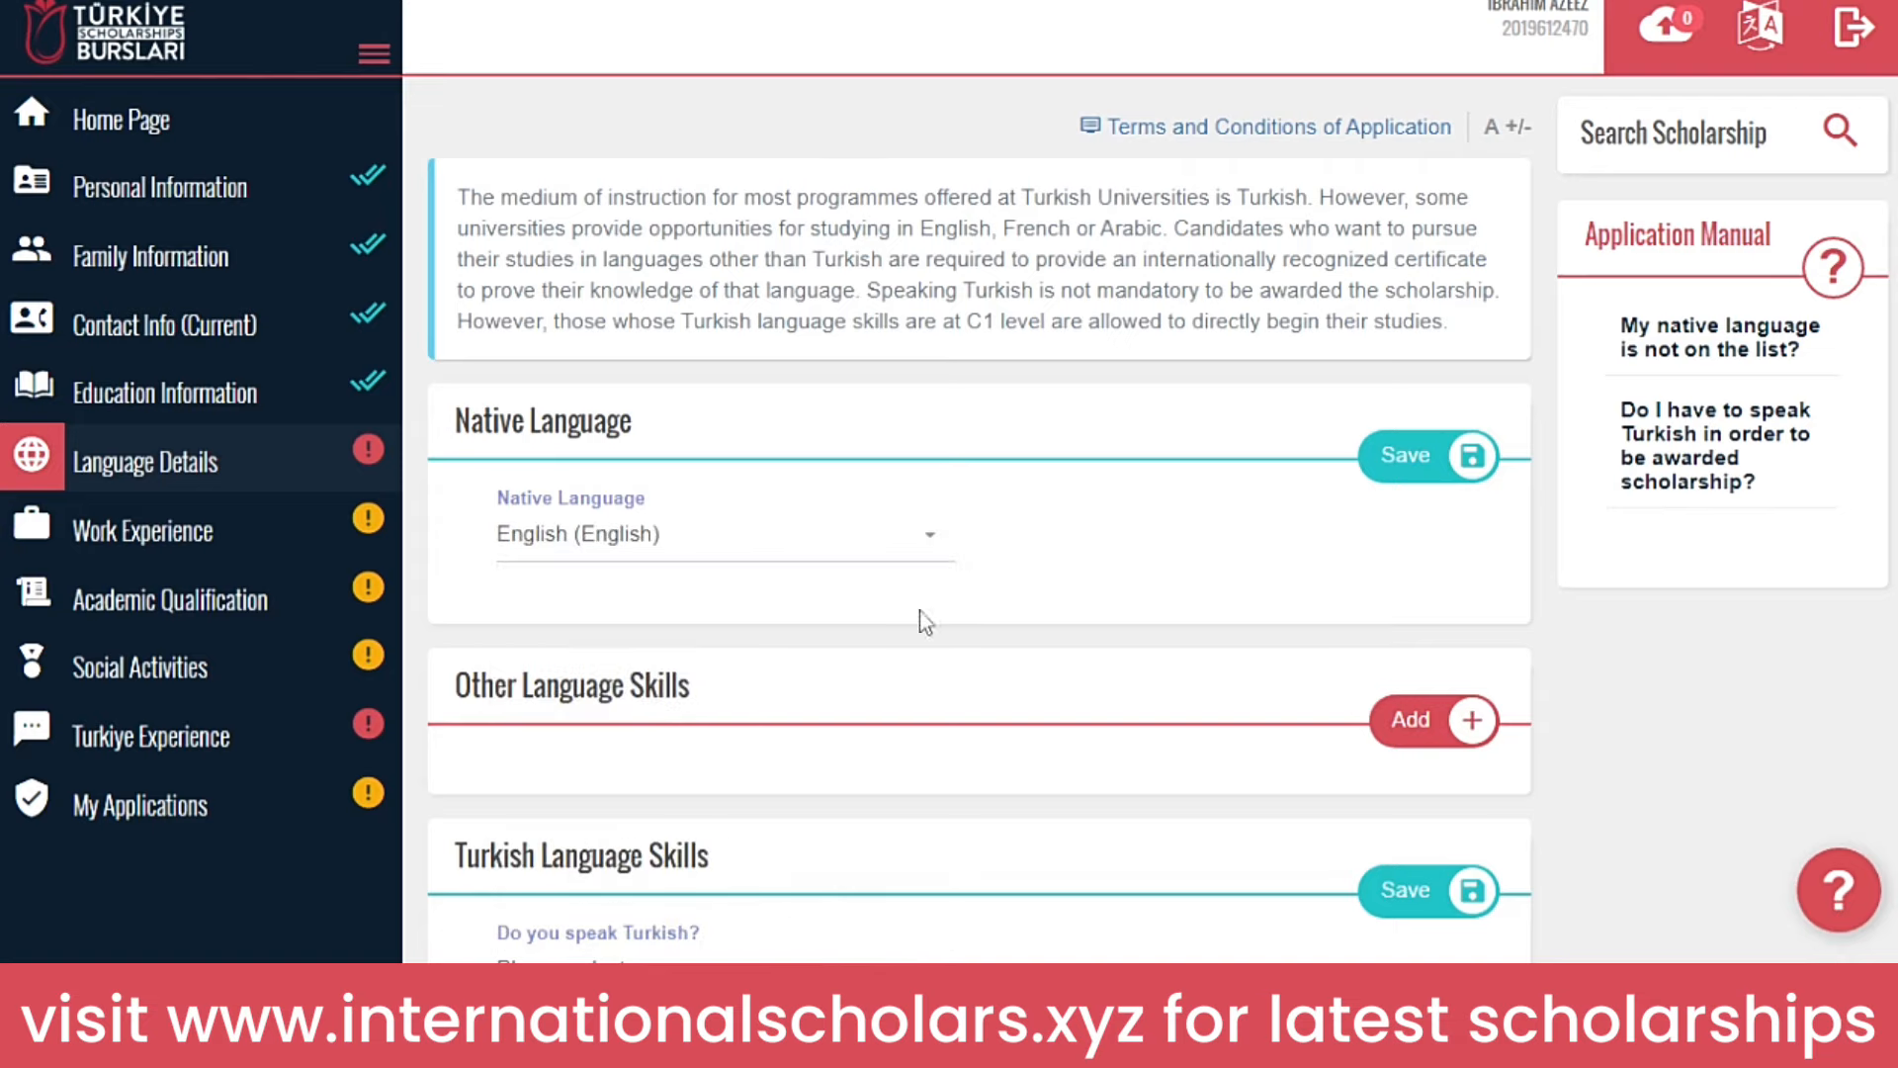
left_click(1446, 463)
- Add Arabic as a foreign language at Intermediate level and save it
scroll(1470, 513, "down", 3)
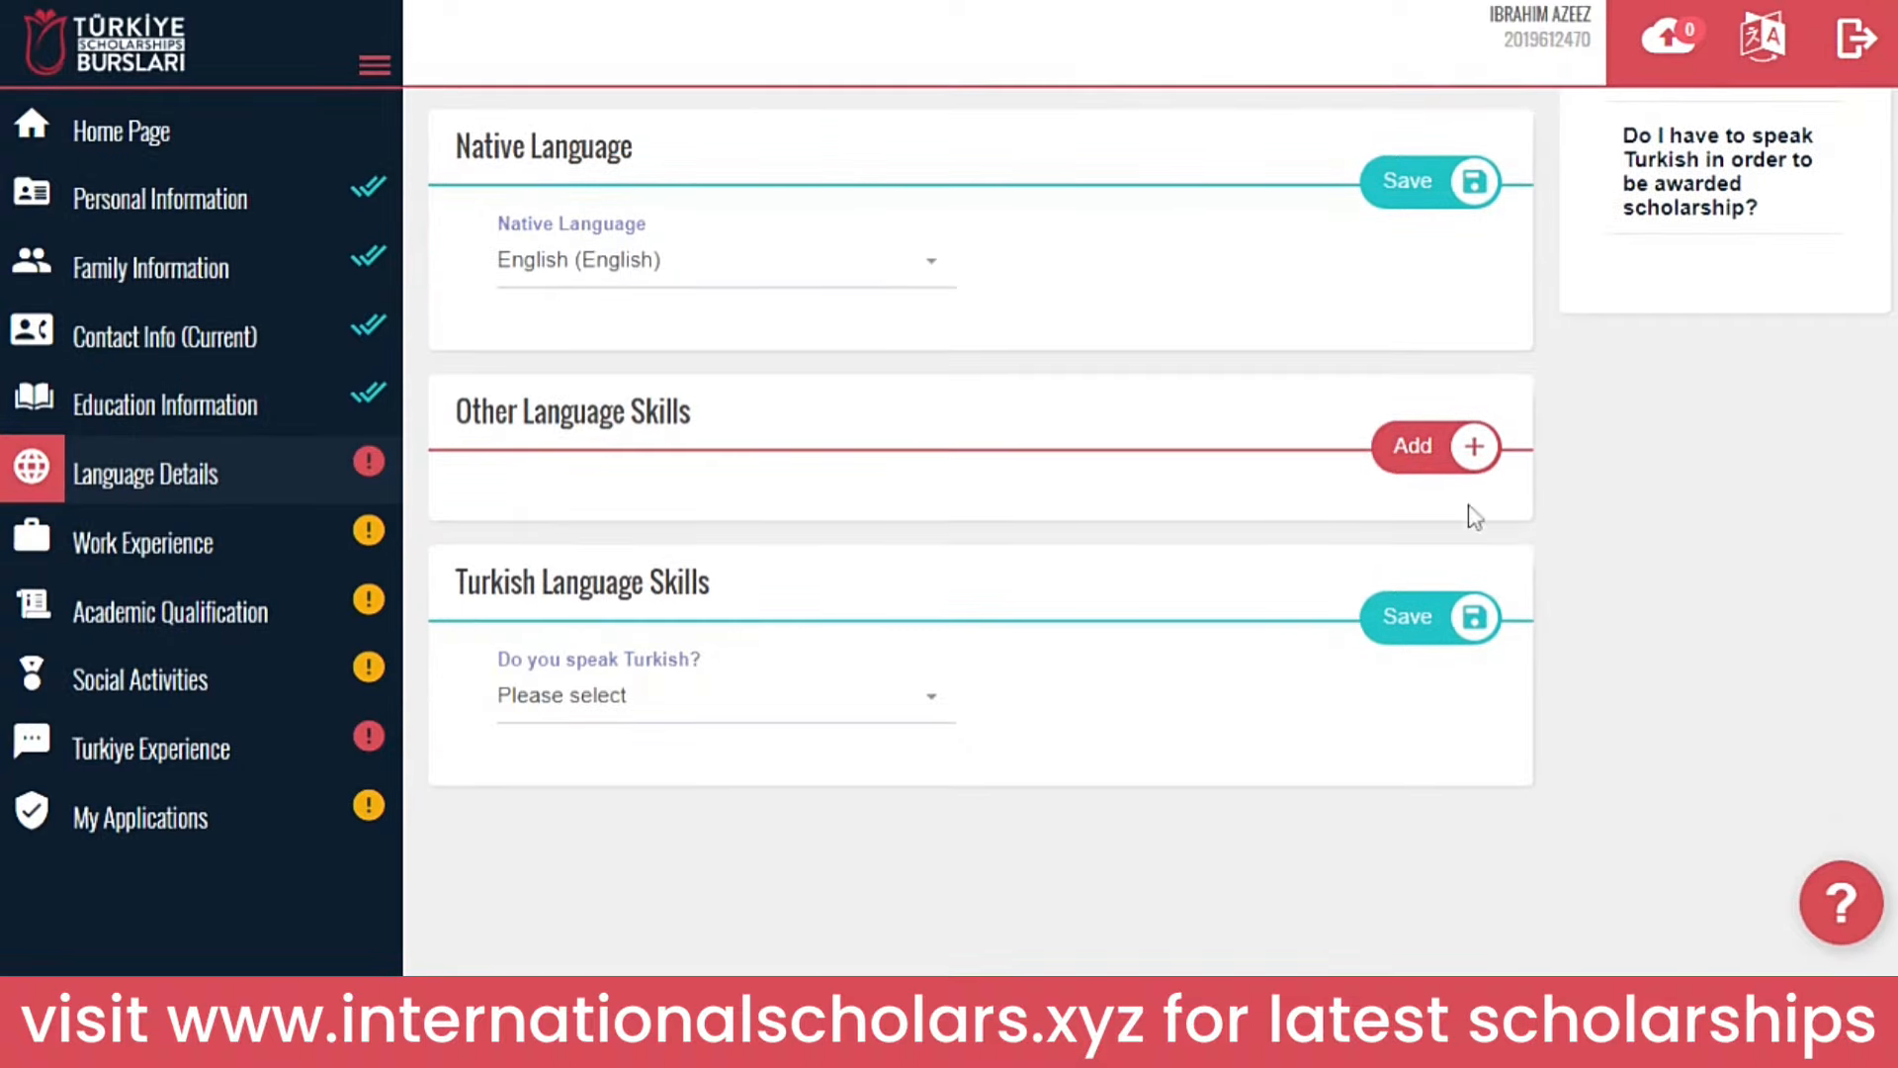
left_click(1454, 455)
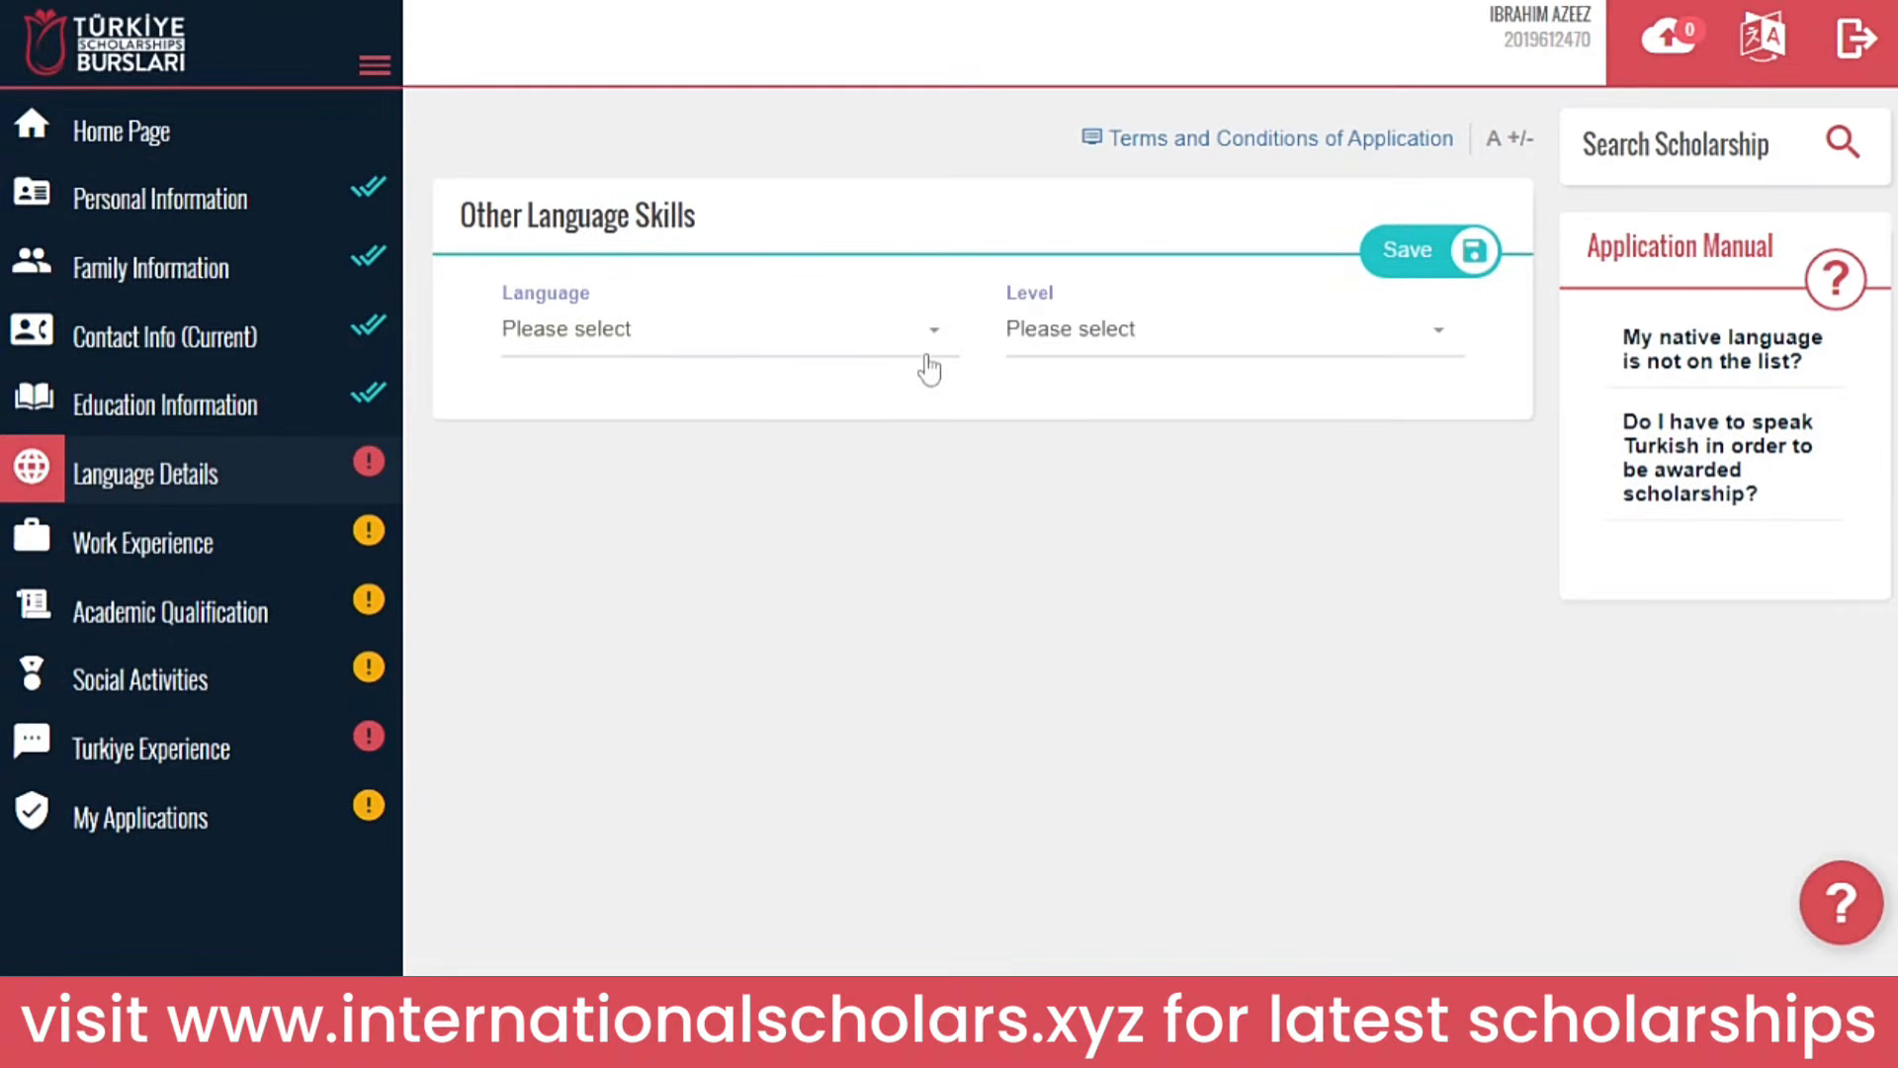
left_click(887, 336)
type("Ara")
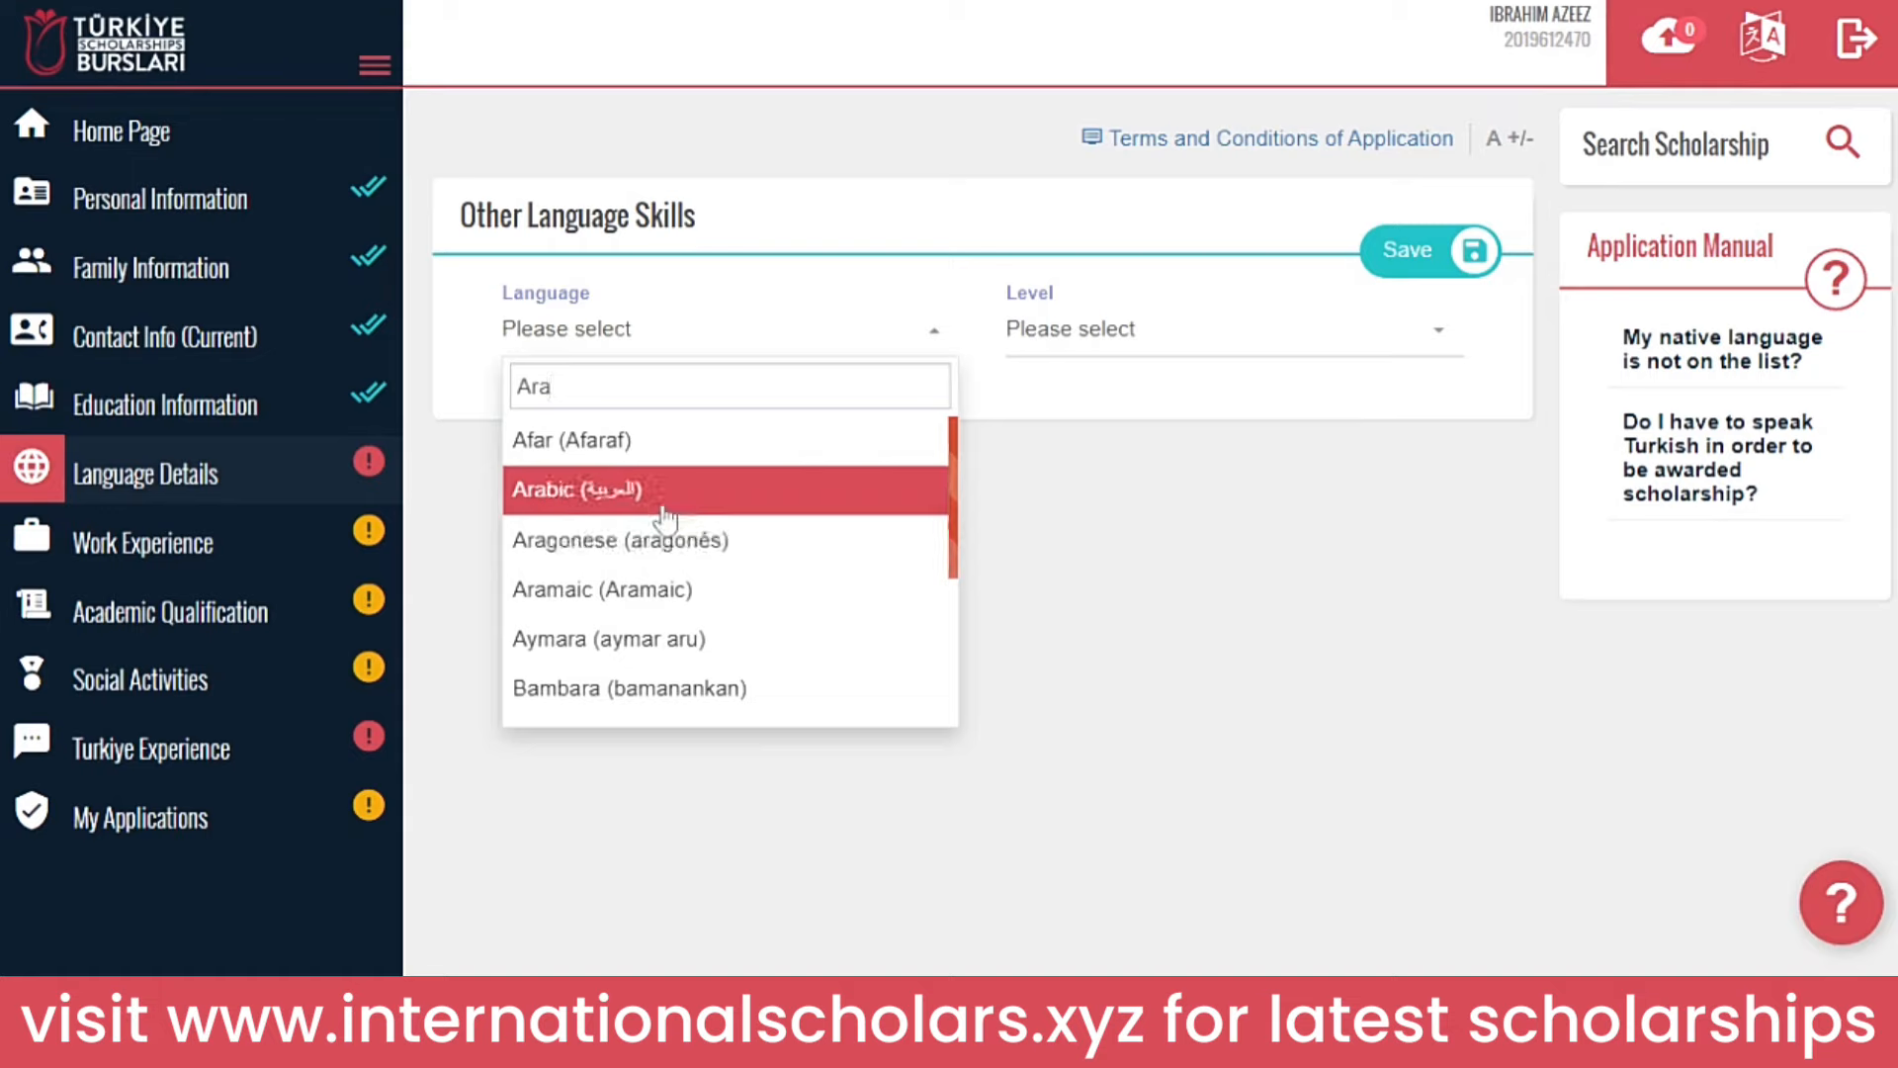
left_click(661, 486)
left_click(1123, 336)
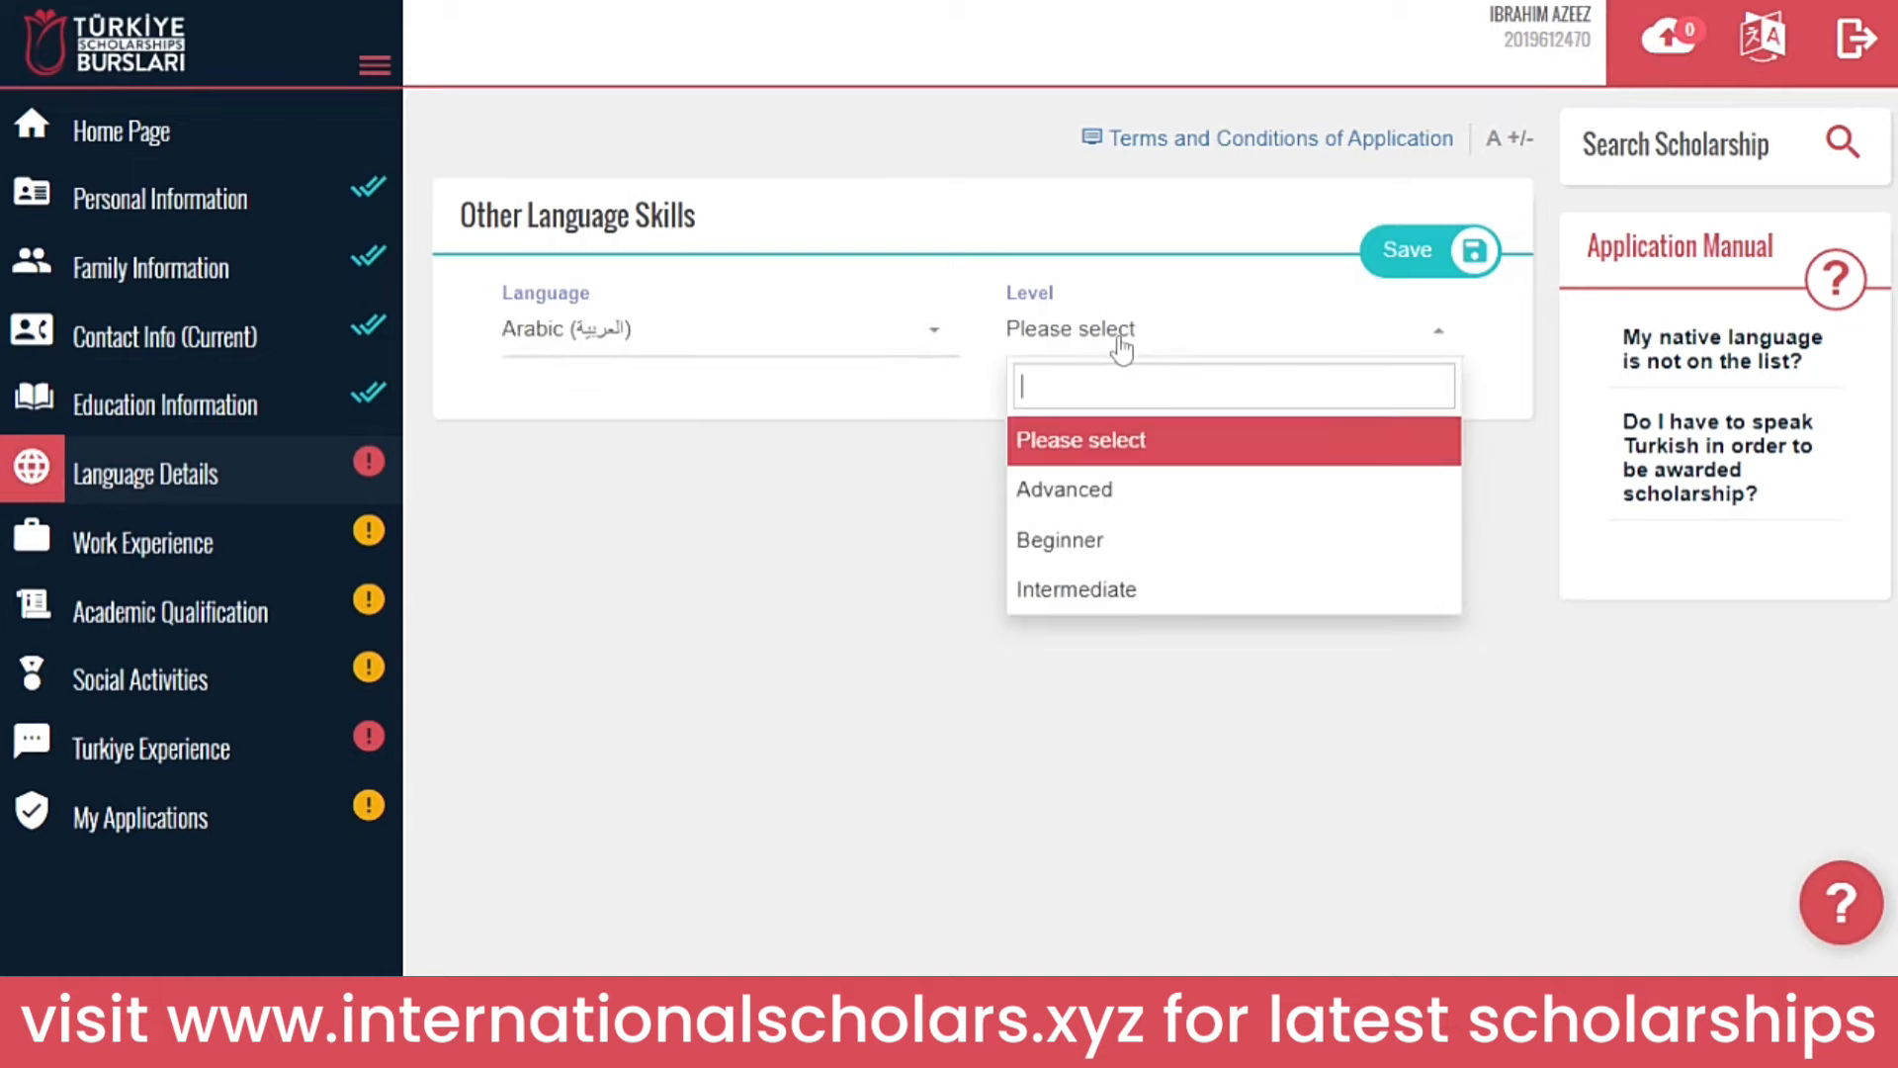
left_click(1123, 586)
left_click(1429, 267)
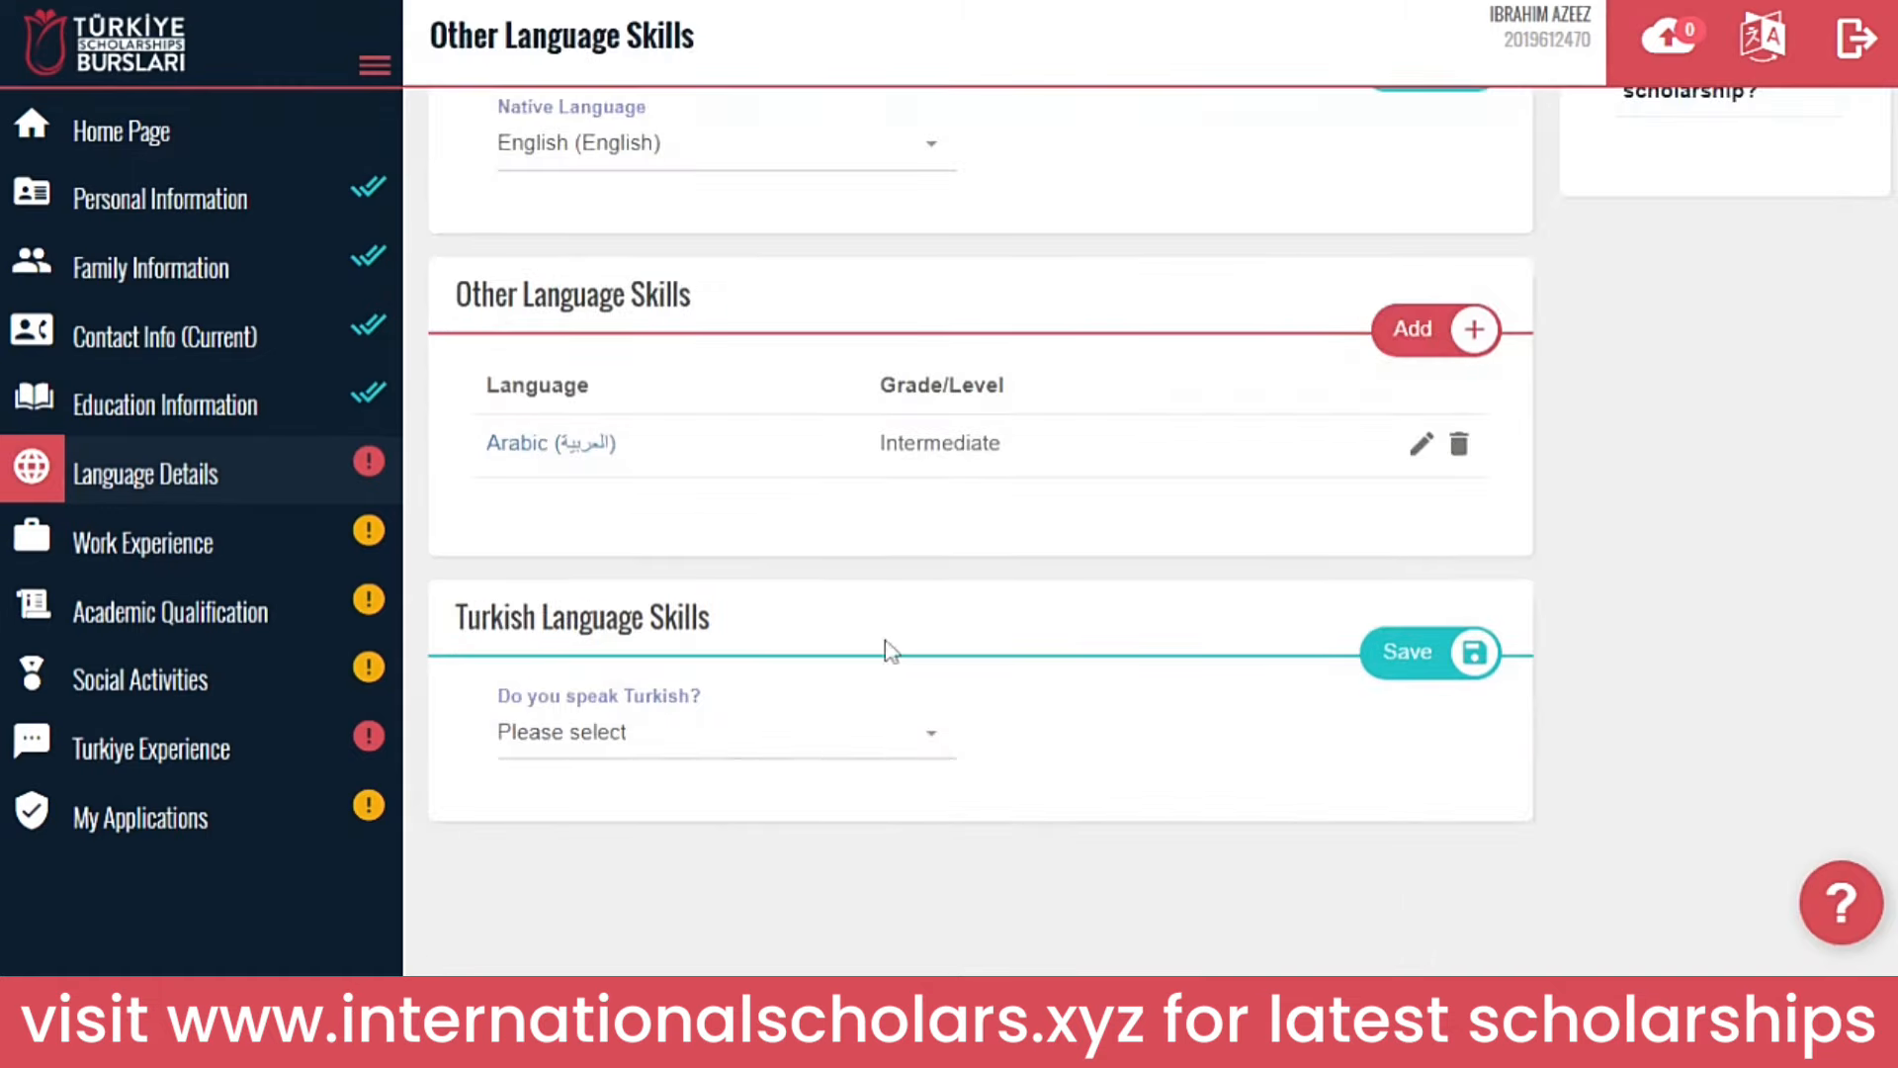
- Answer No to 'Do you speak Turkish?' and save the Turkish Language Skills section
left_click(830, 743)
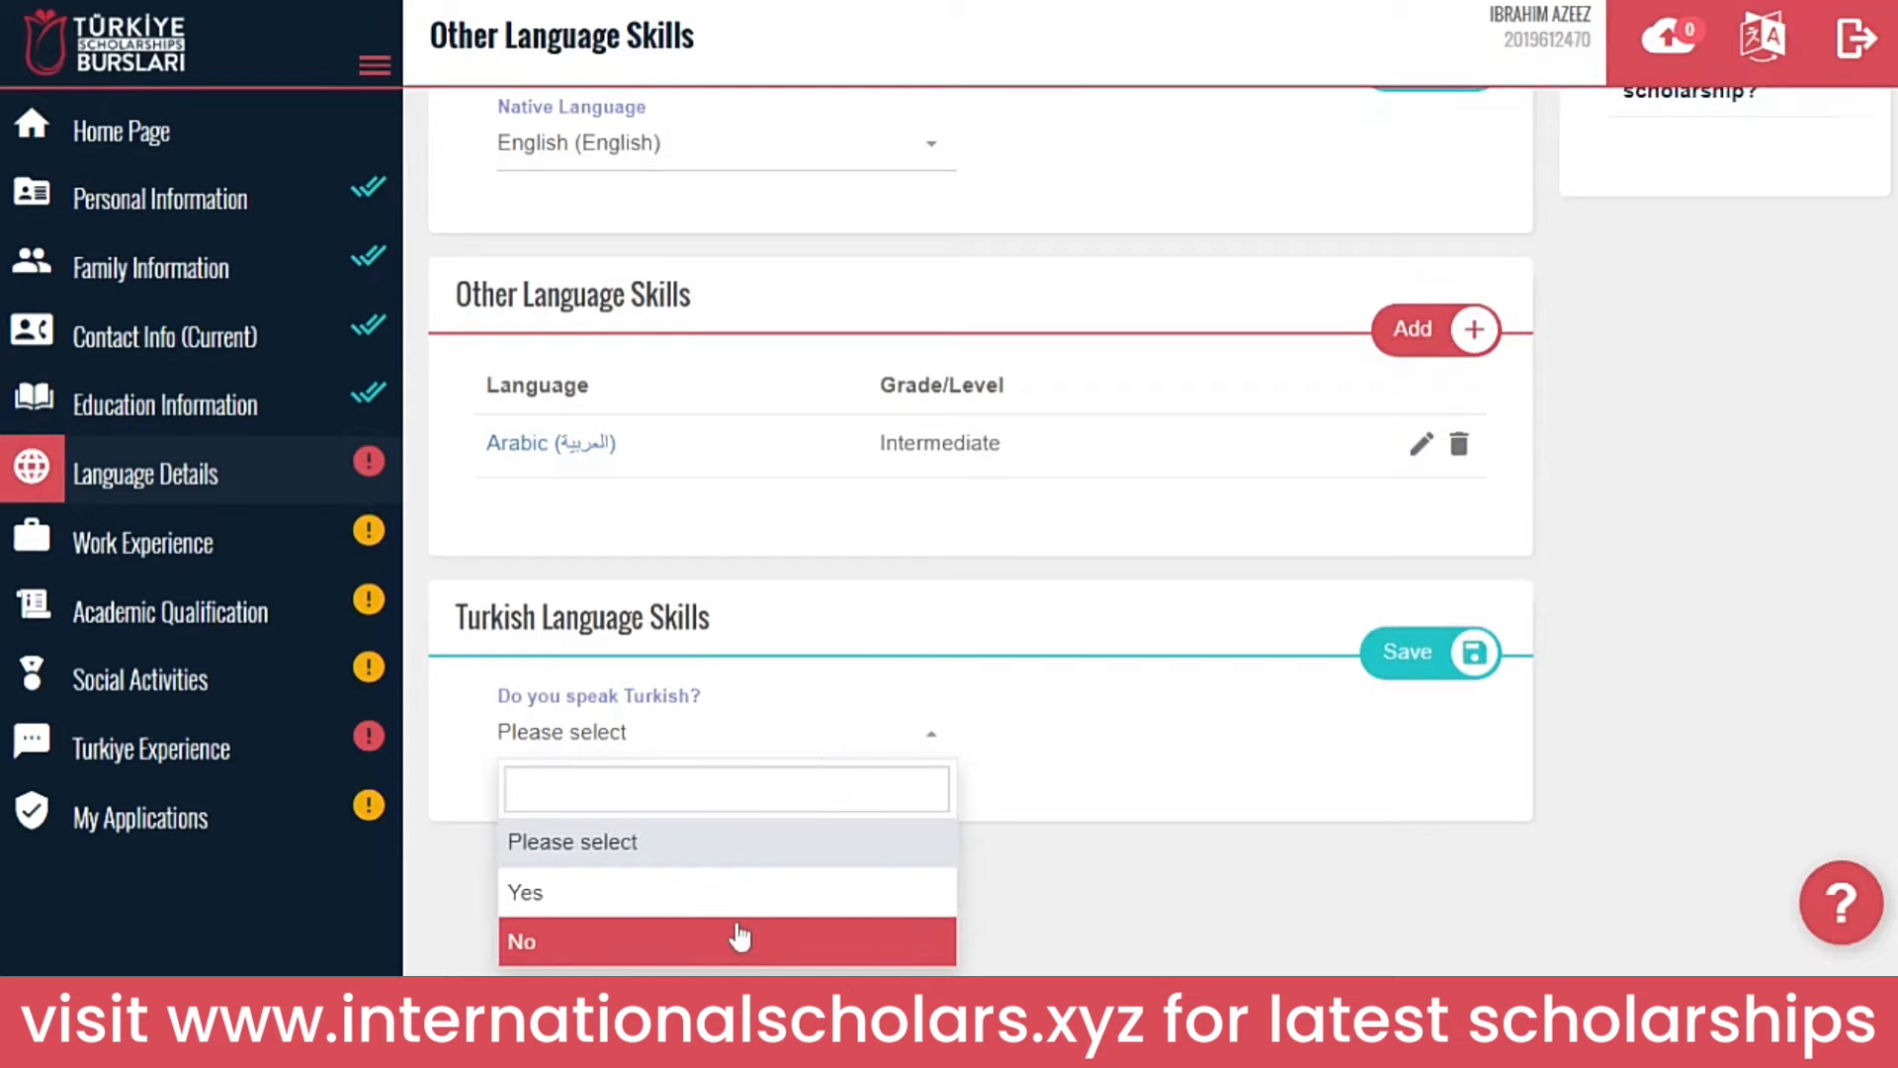
left_click(739, 936)
left_click(1470, 655)
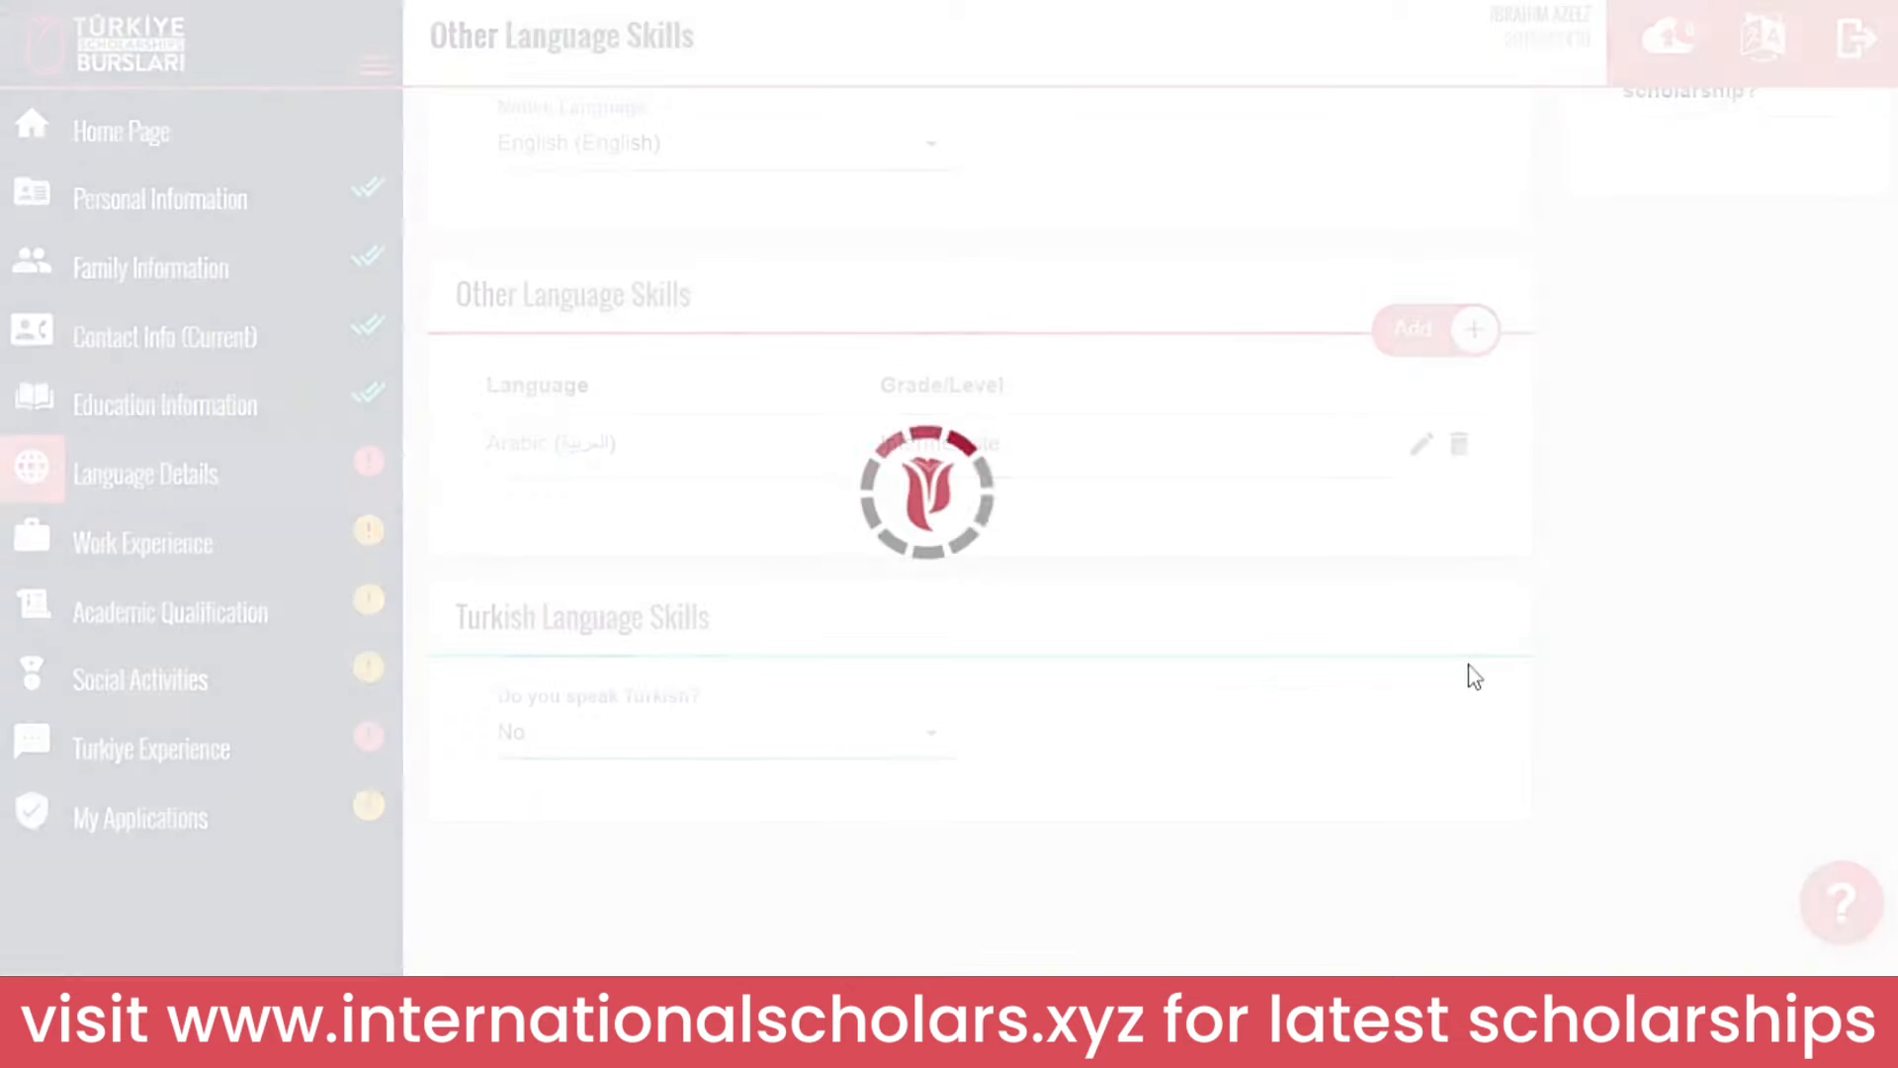
scroll(981, 554, "down", 2)
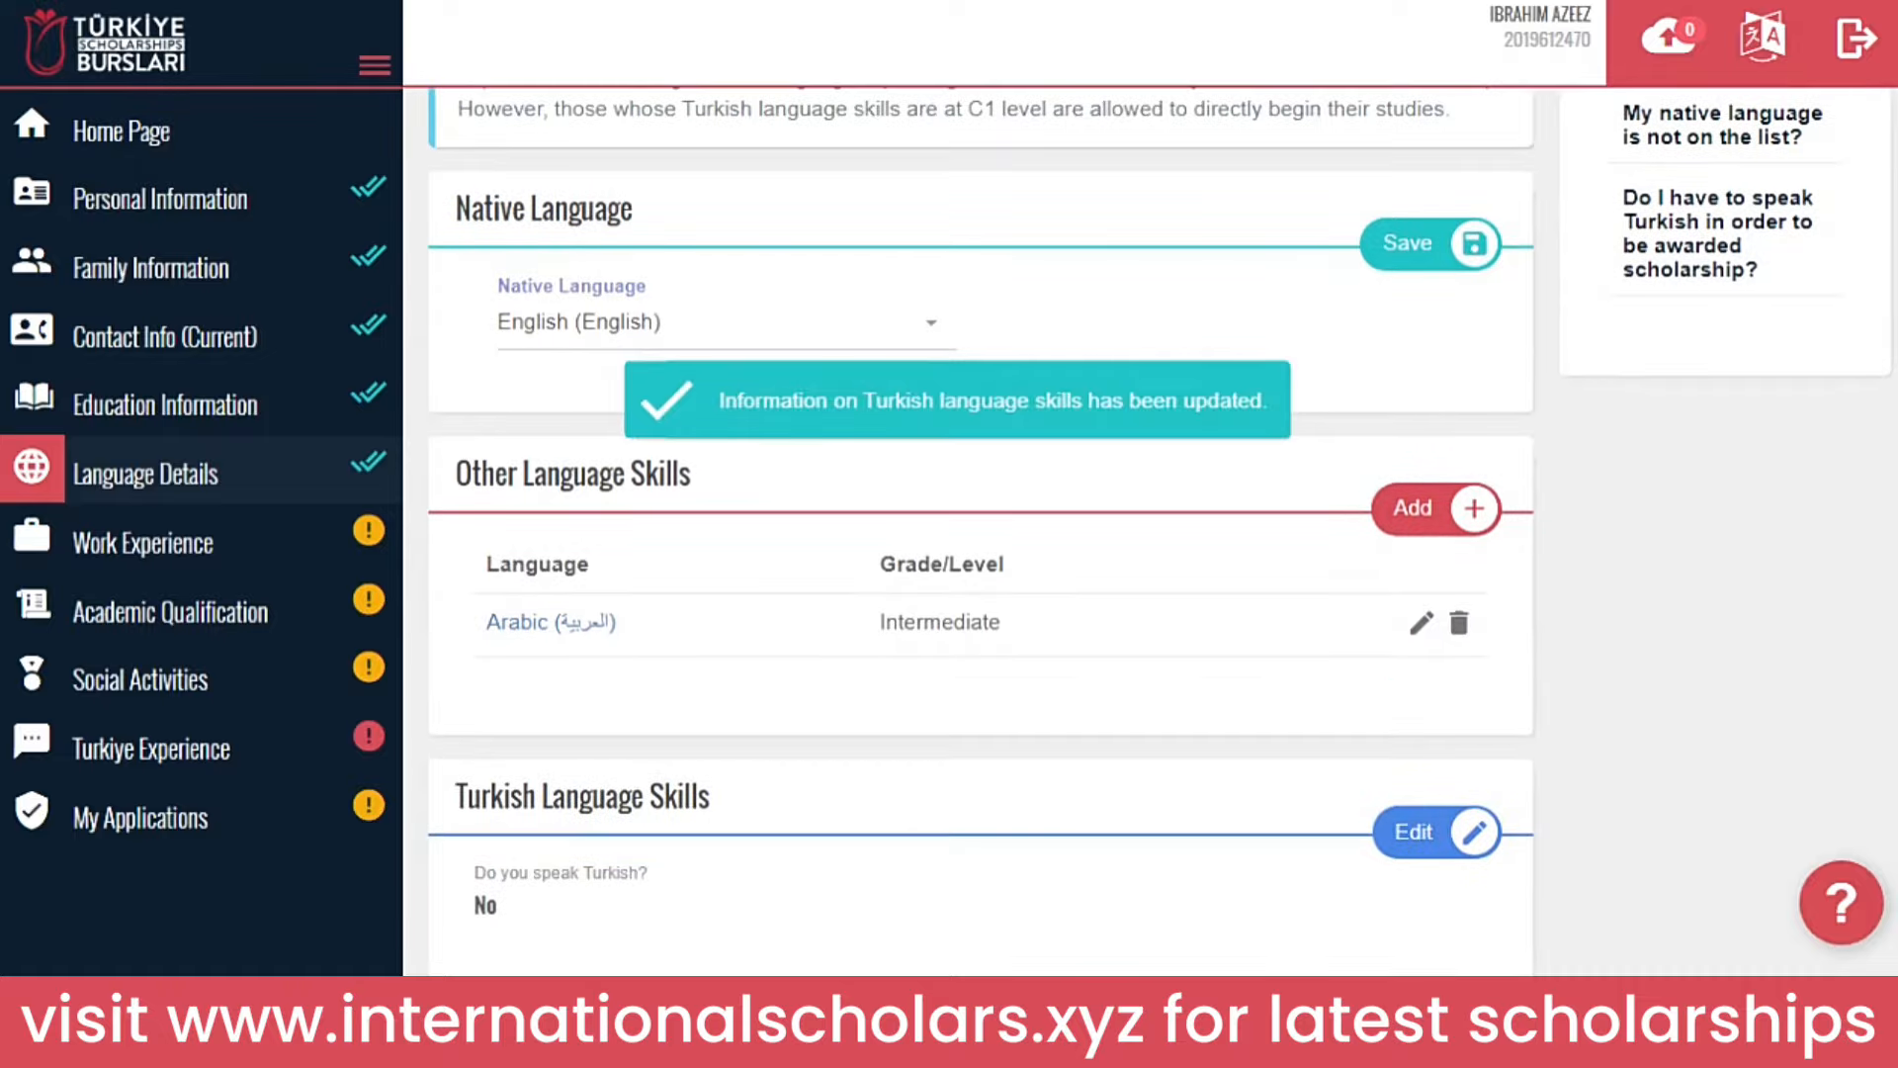
- Start a work experience entry: Nigeria, ABC Limited, position Academician, job title Tutor
left_click(242, 542)
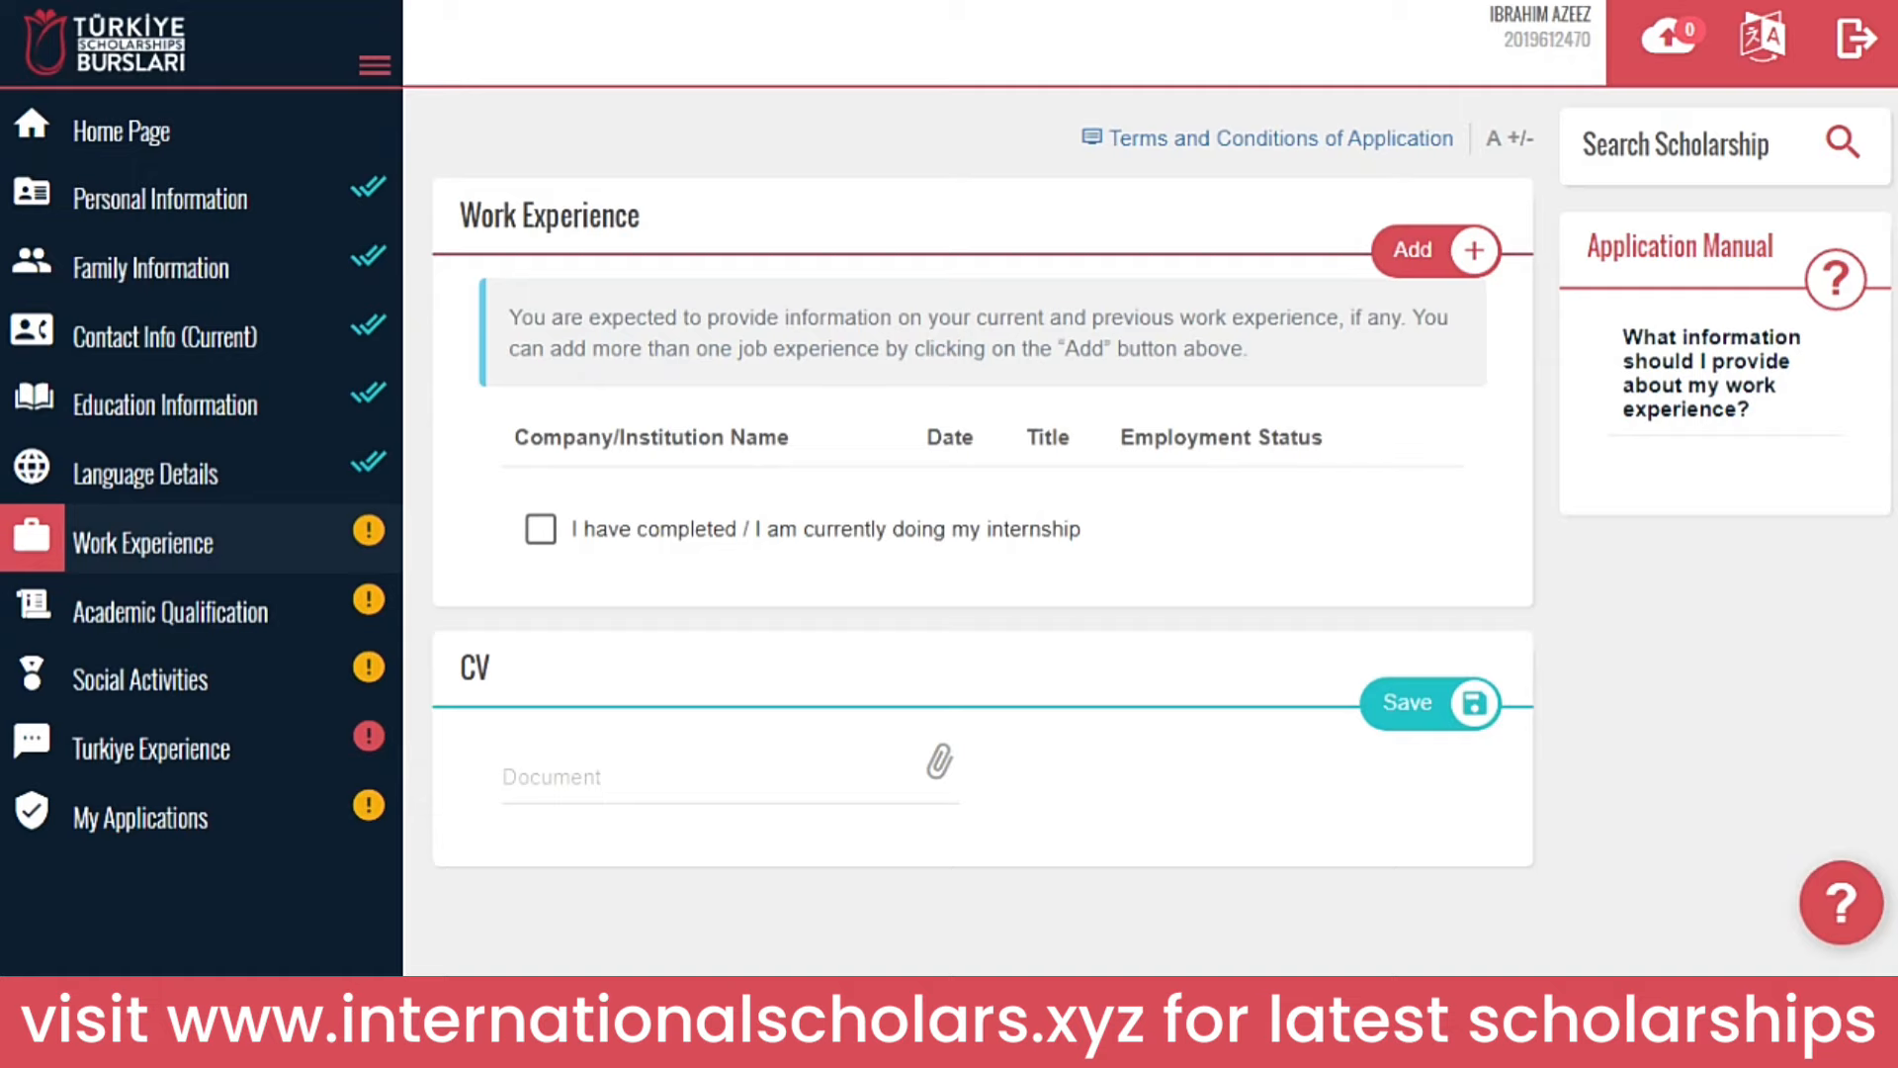
left_click(1473, 250)
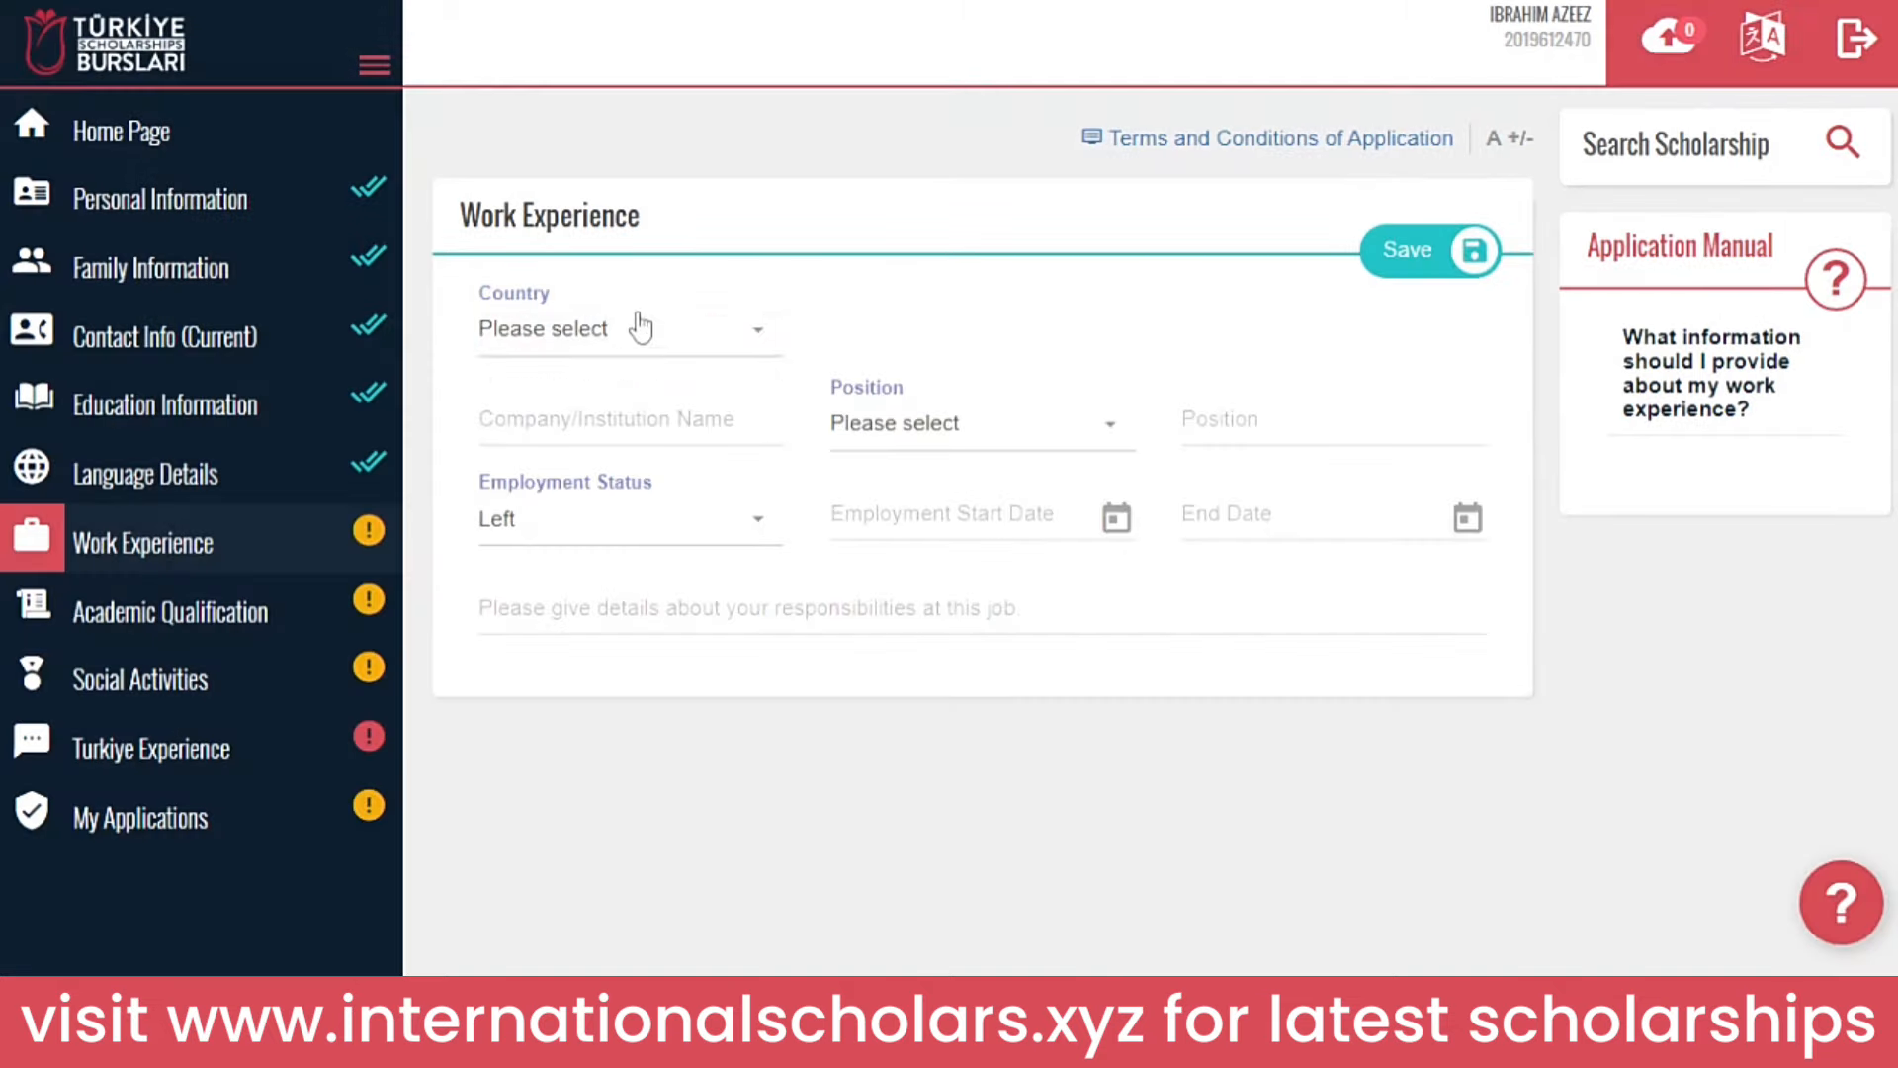
left_click(638, 329)
type("niger")
left_click(572, 488)
left_click(647, 430)
type("AB")
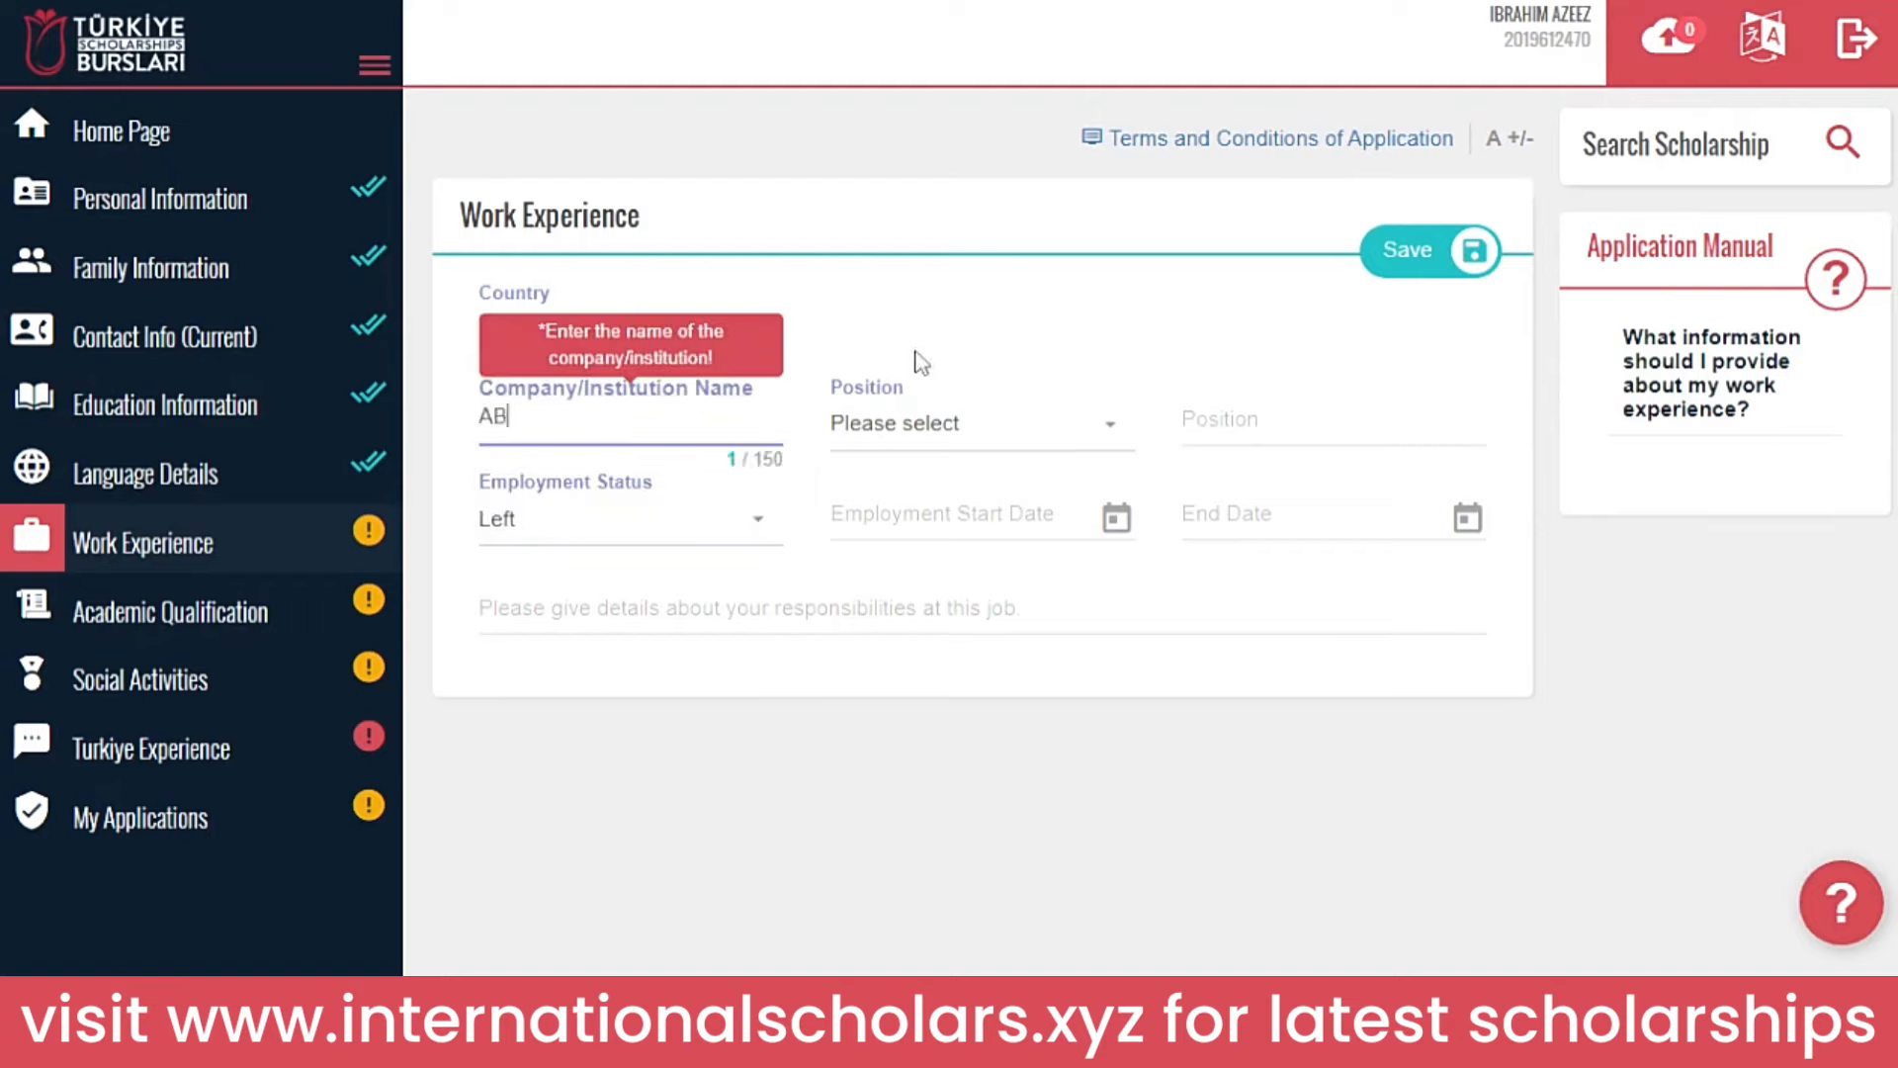
type("C Limited")
left_click(915, 424)
left_click(924, 627)
left_click(1061, 423)
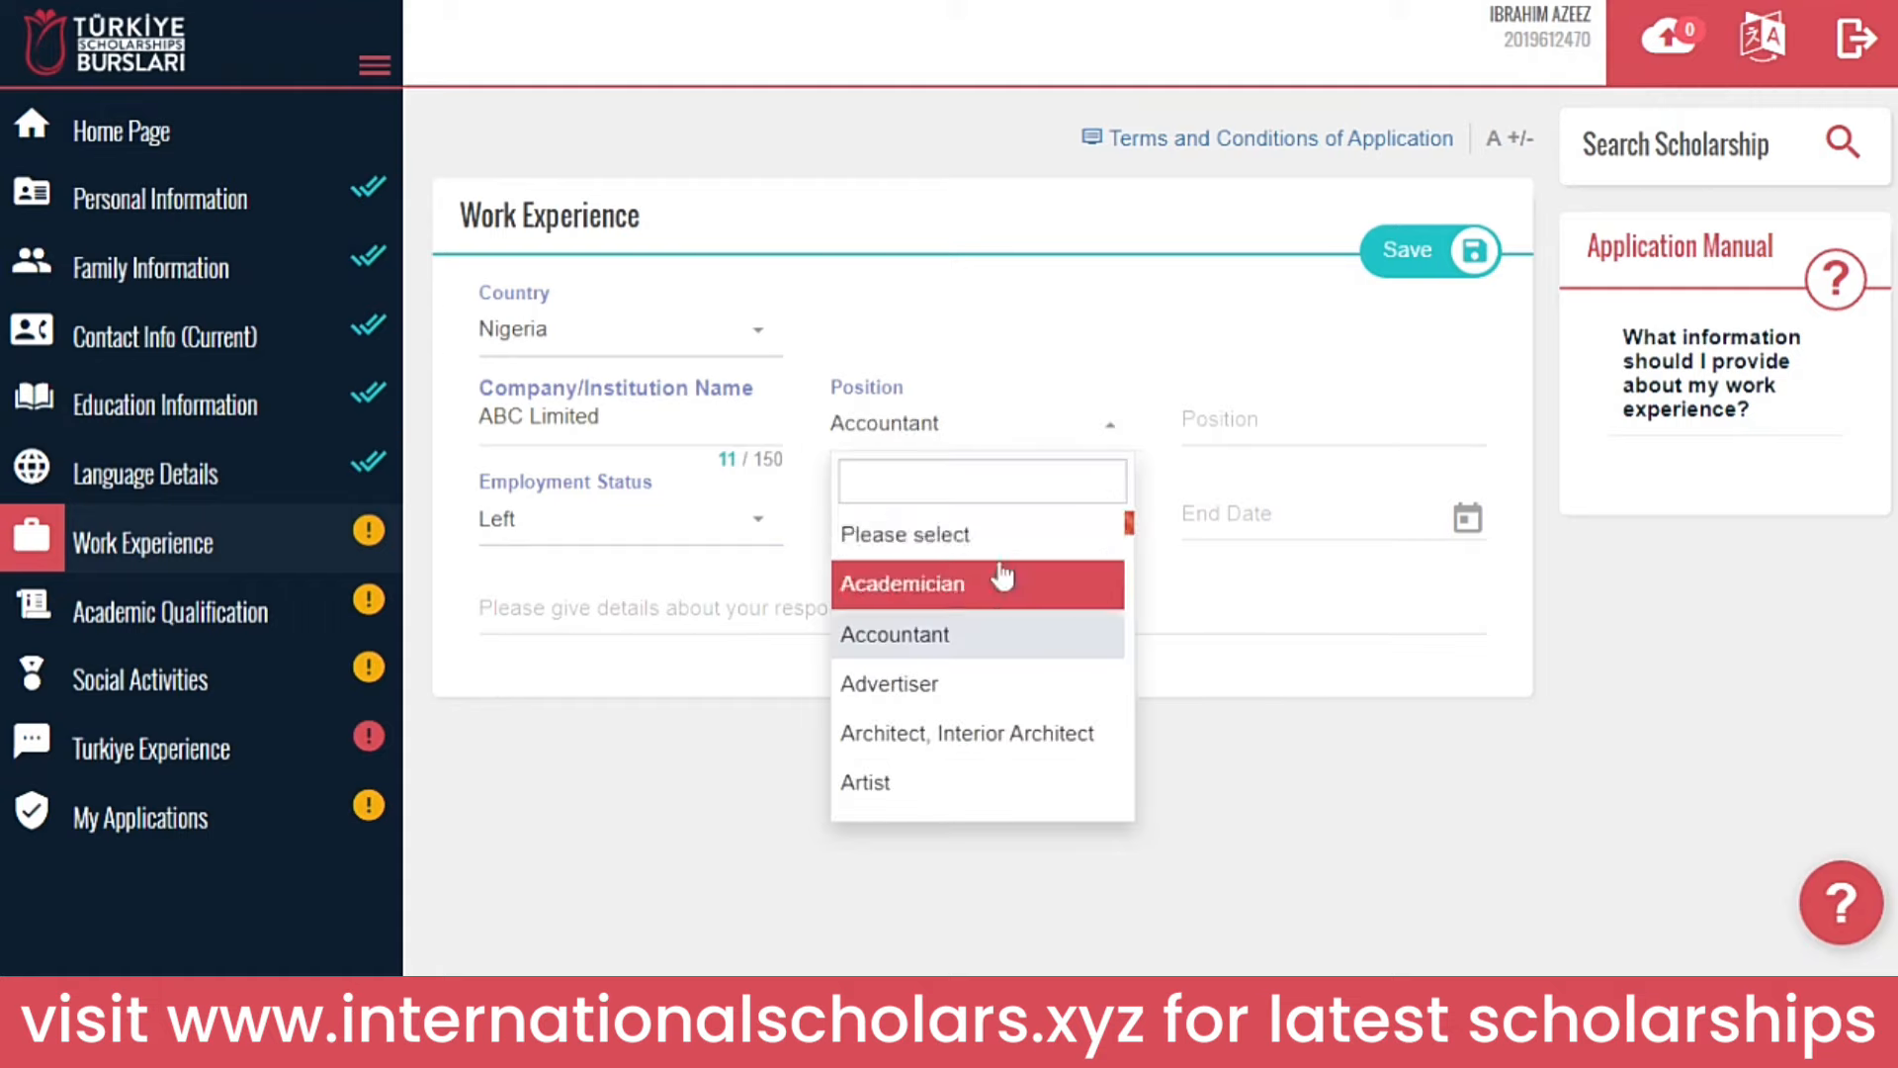
left_click(1000, 577)
left_click(1249, 421)
type("Tutor")
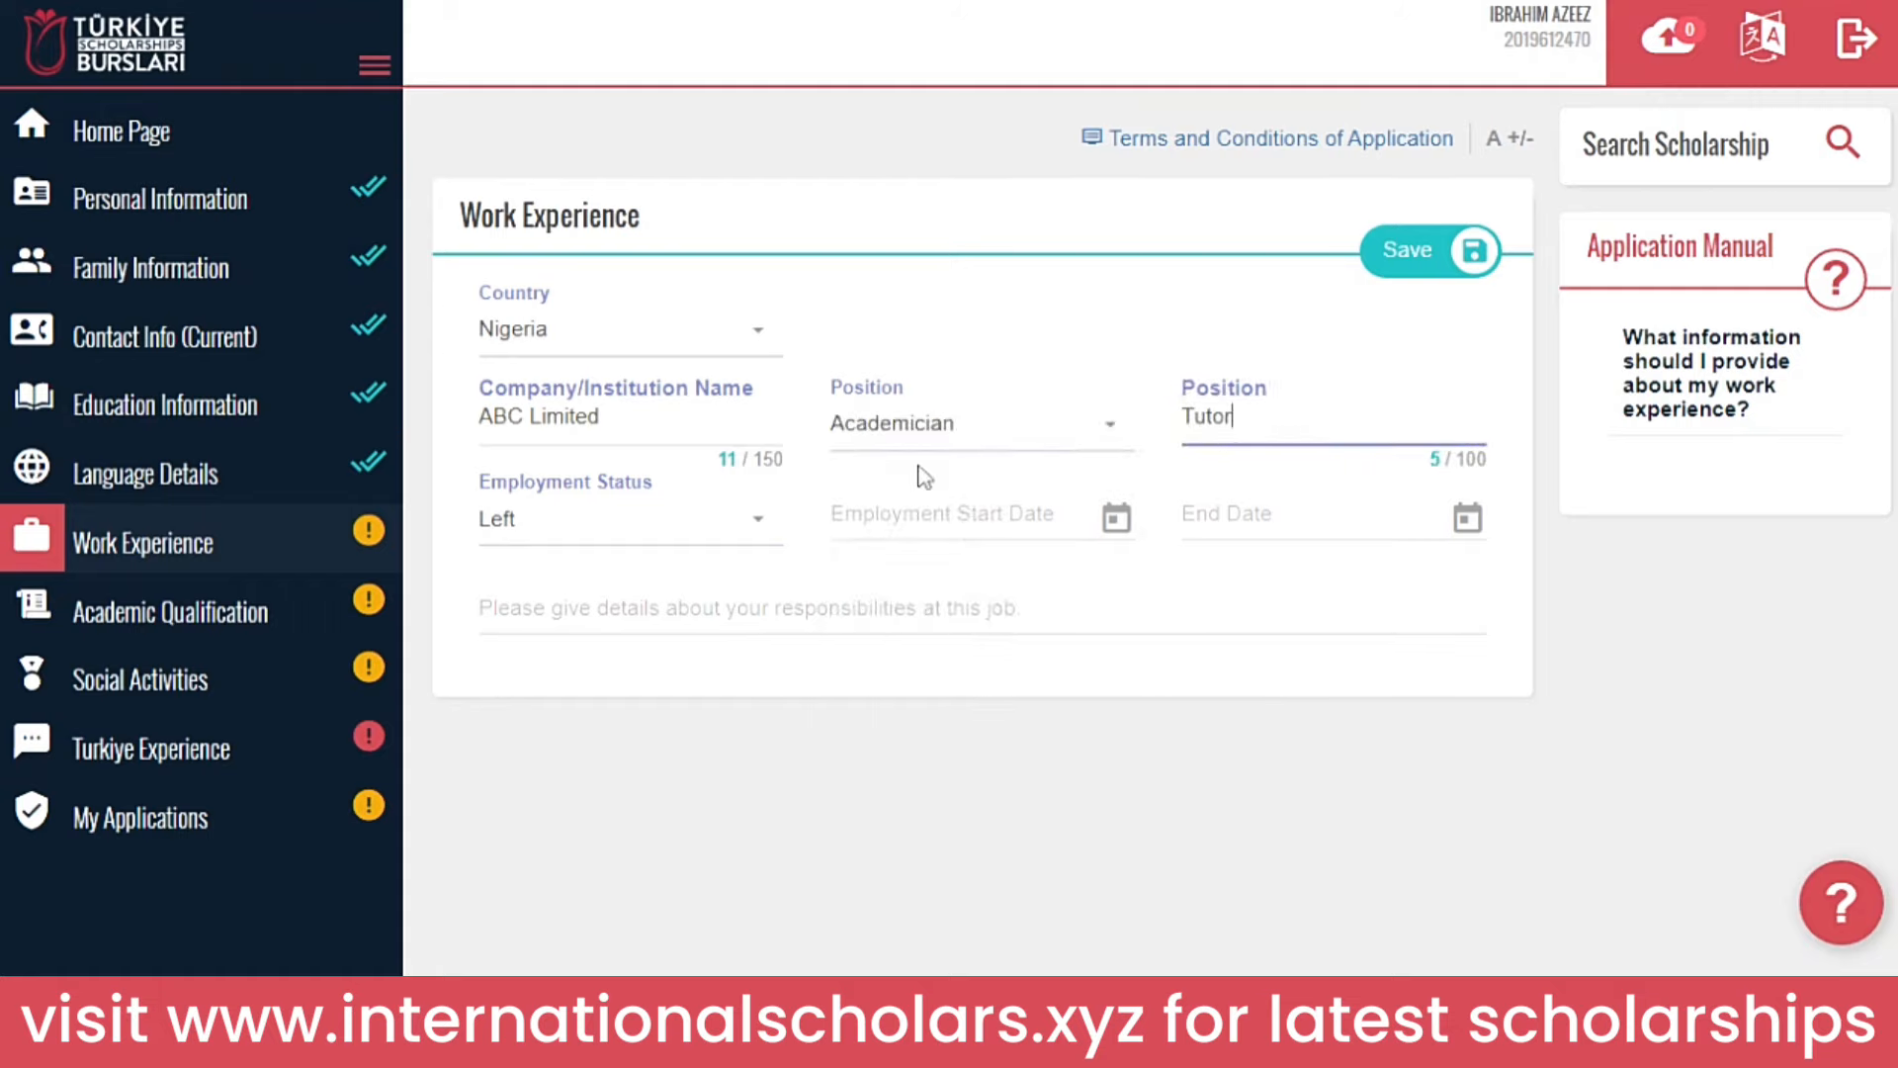
- Mark it current employment since 11 June 2019, add responsibilities and resignation answer, and save
left_click(662, 522)
left_click(636, 679)
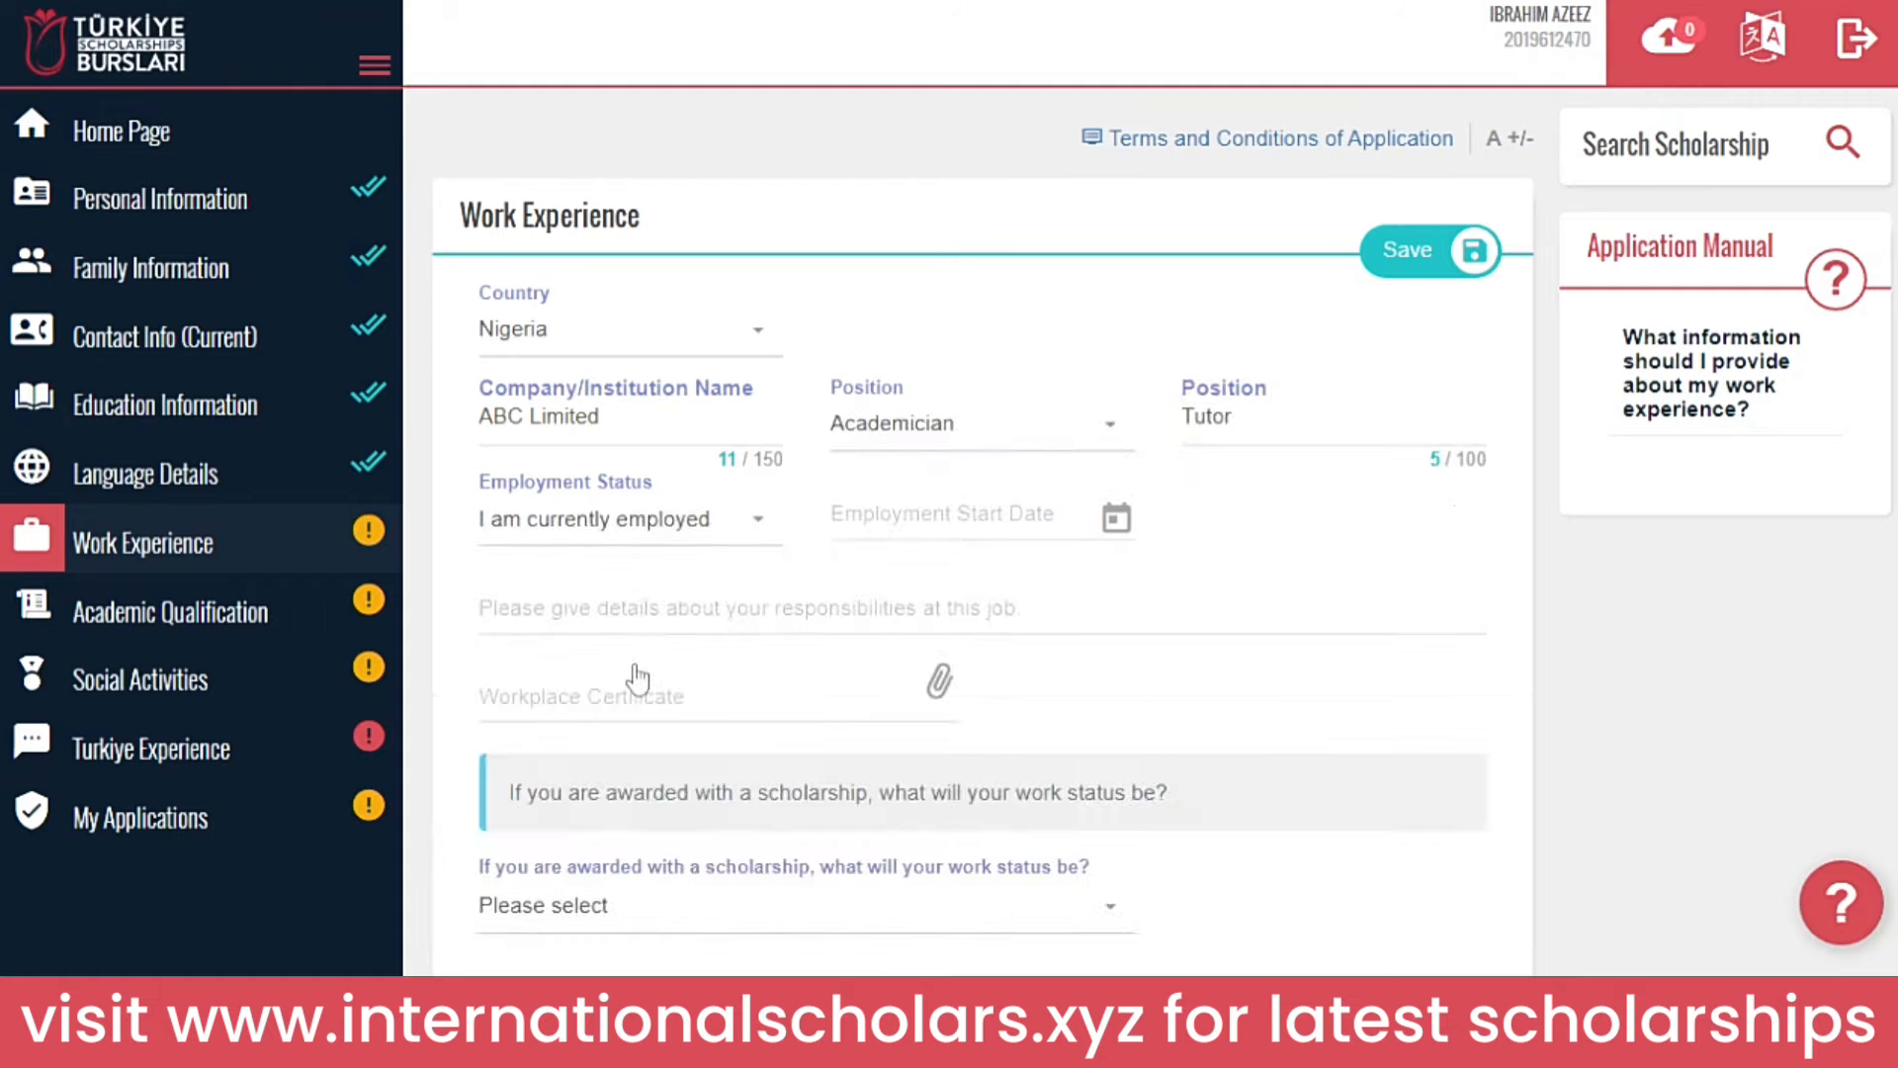
left_click(949, 515)
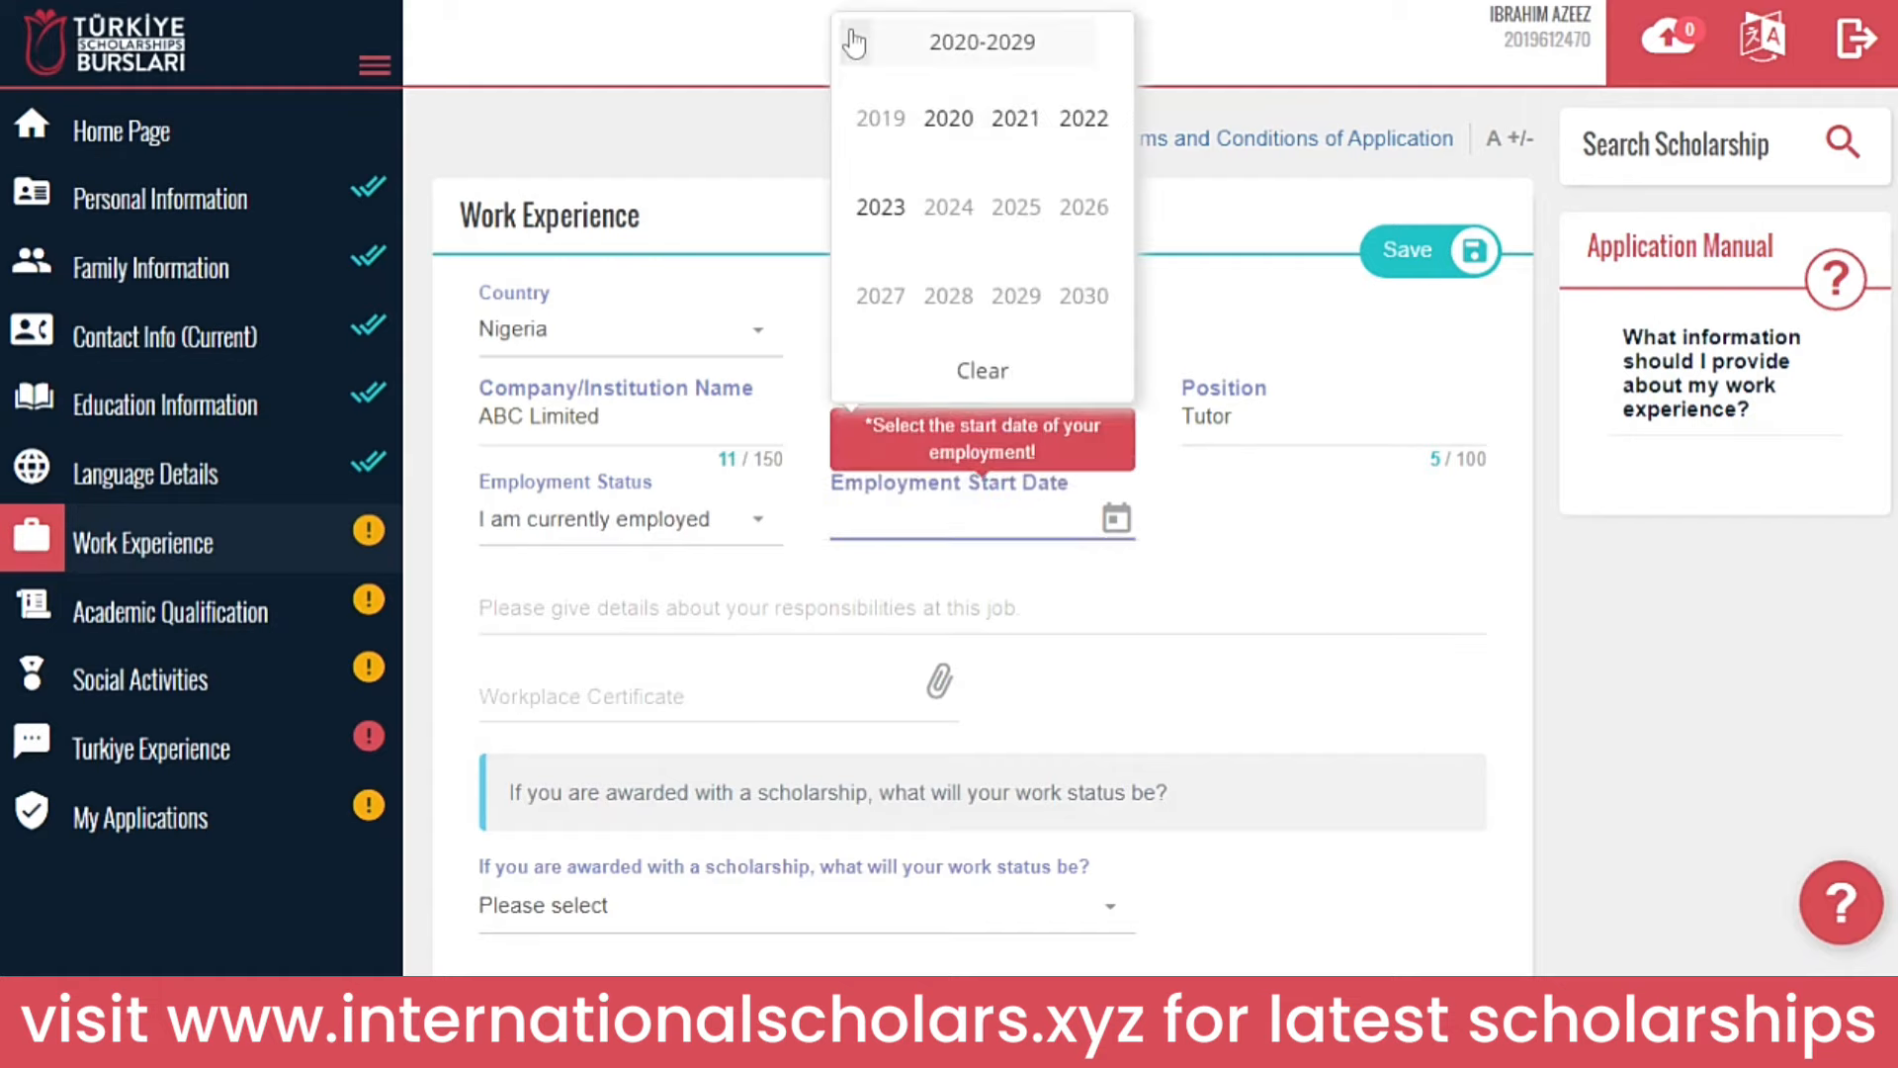
left_click(890, 121)
left_click(961, 243)
left_click(951, 690)
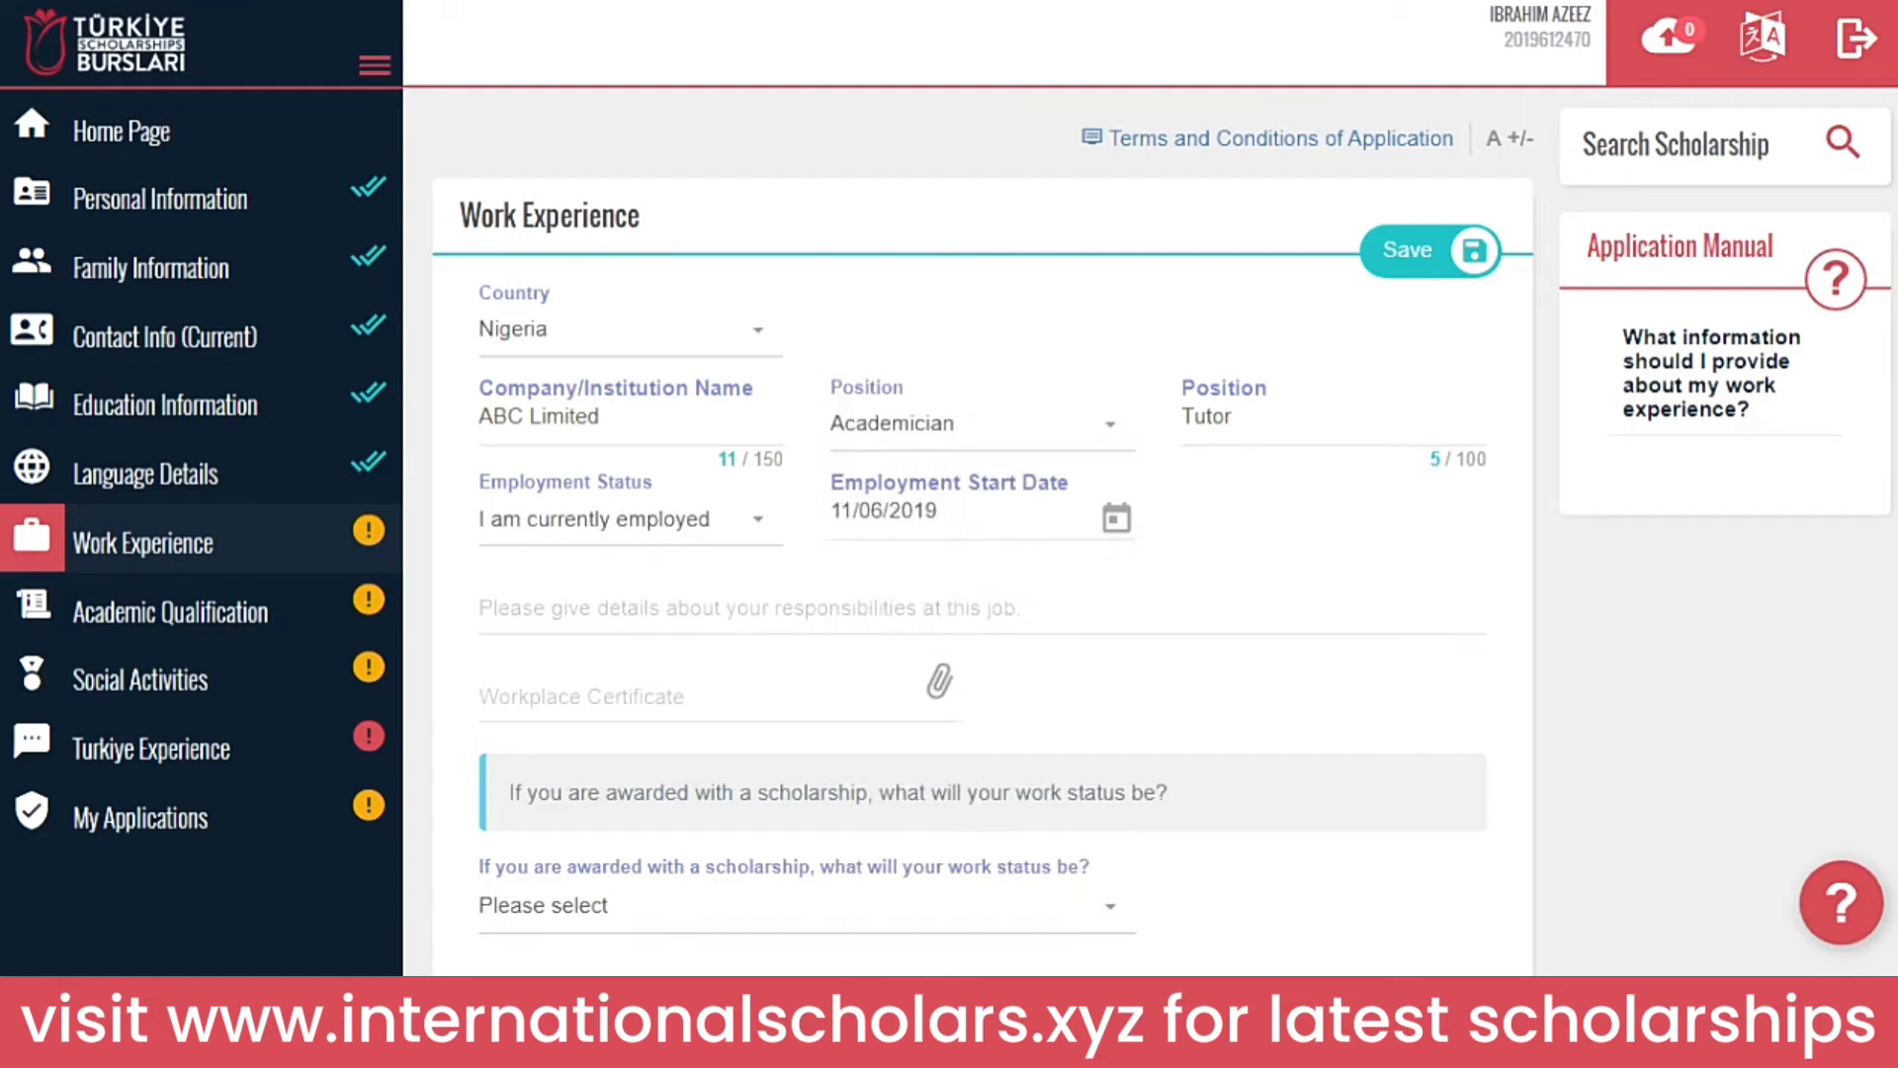
type("I do ")
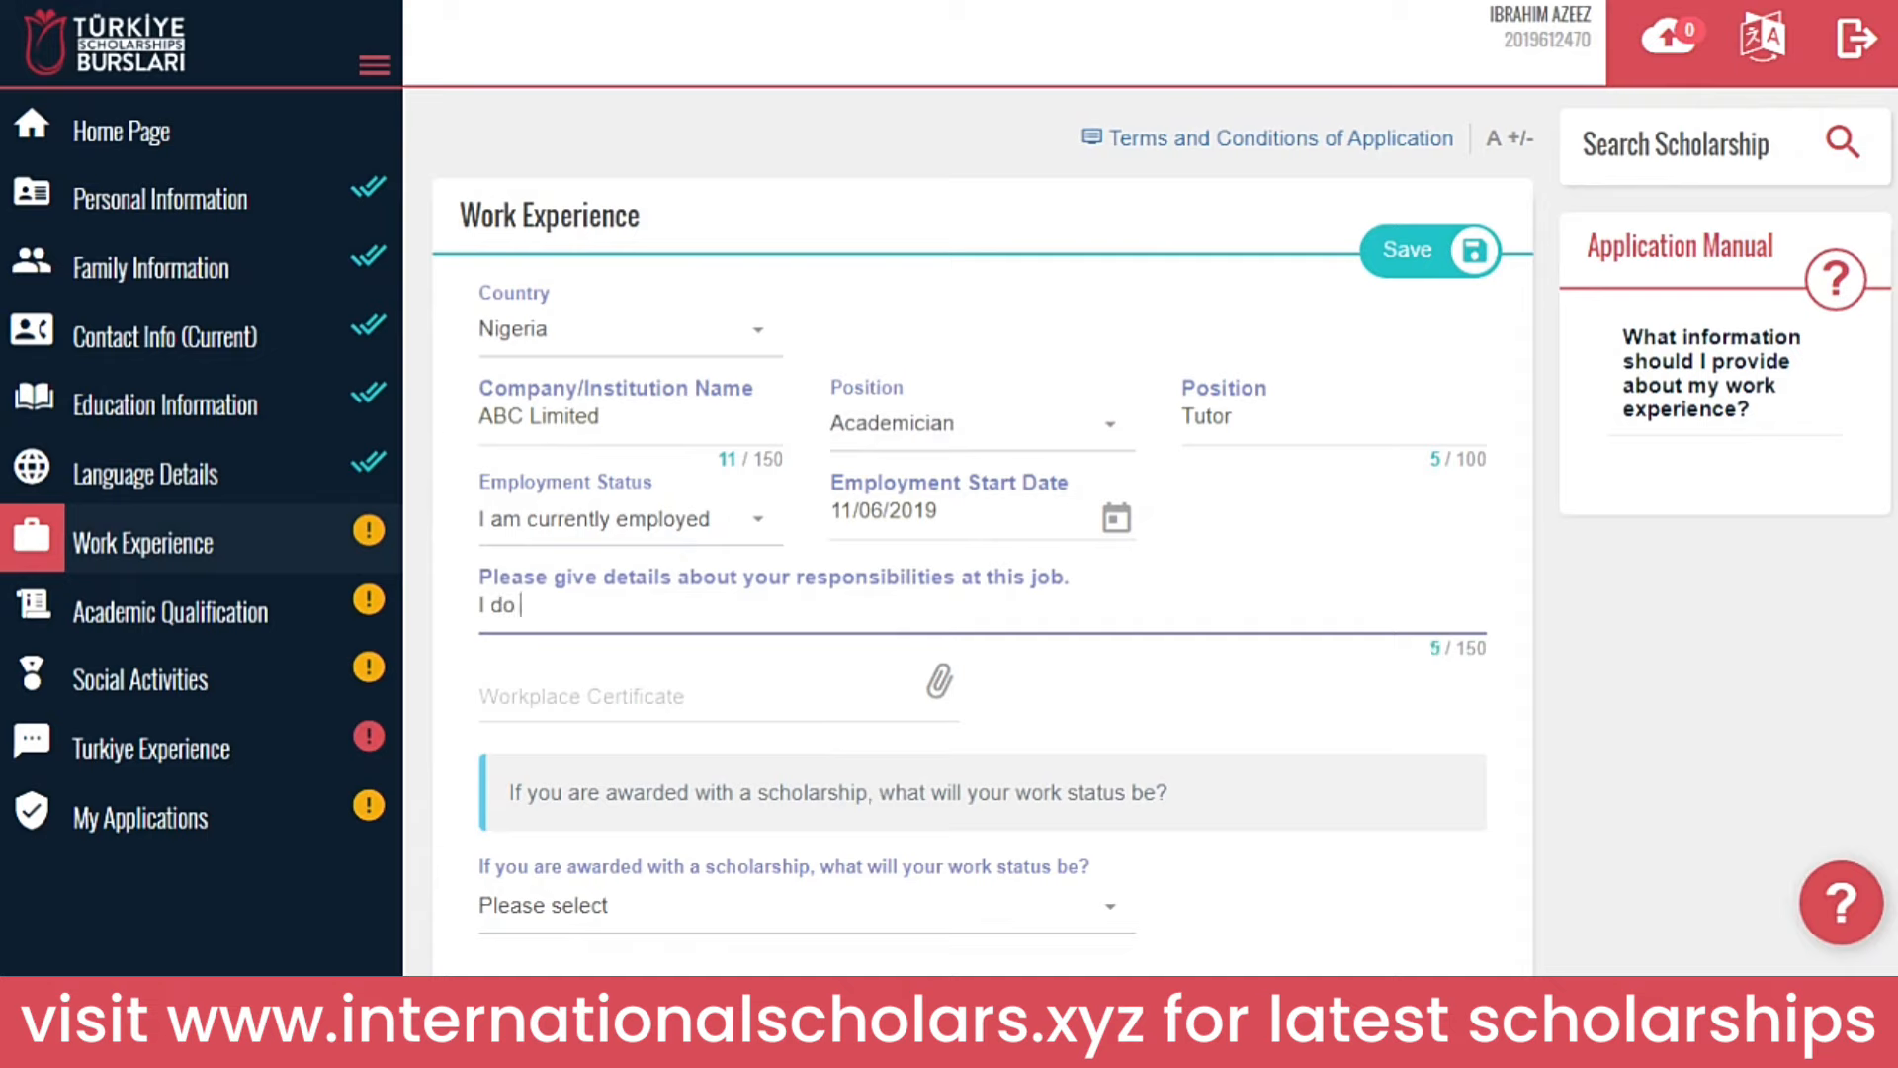
type(".........")
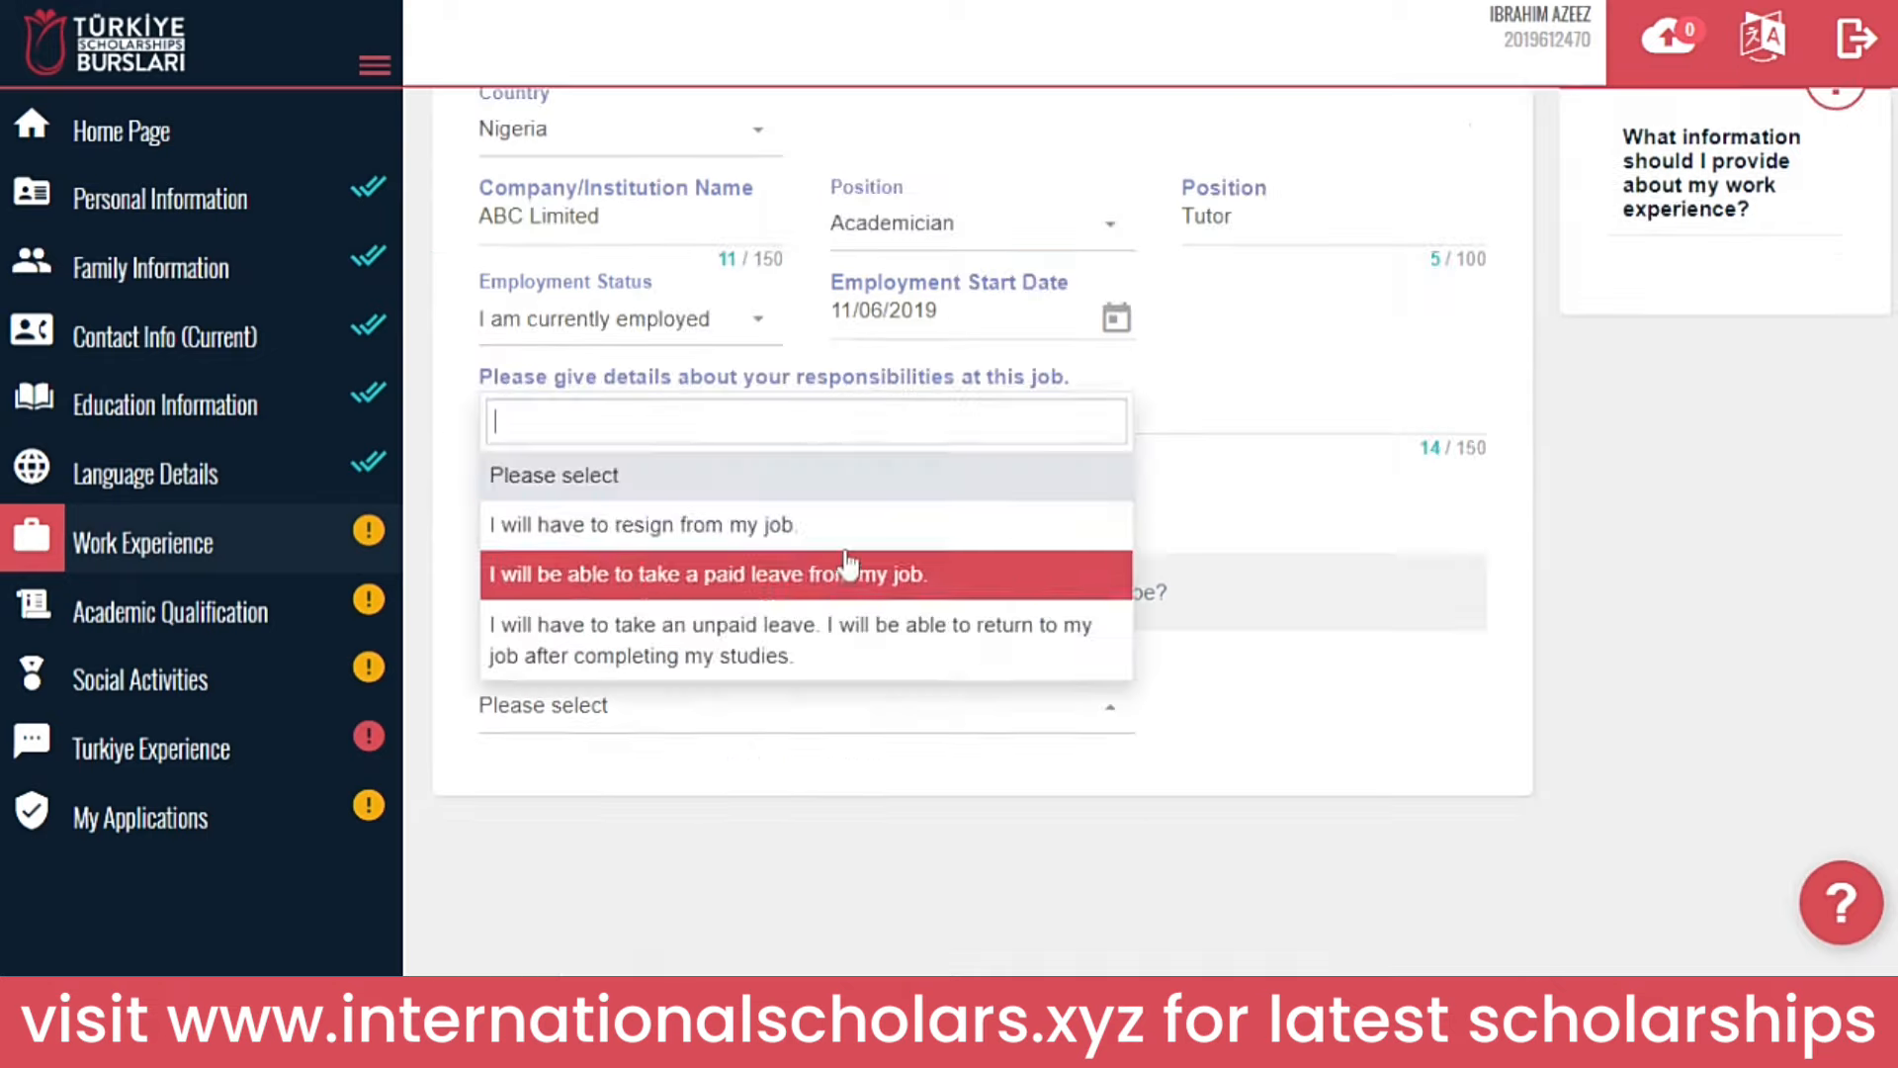
left_click(847, 521)
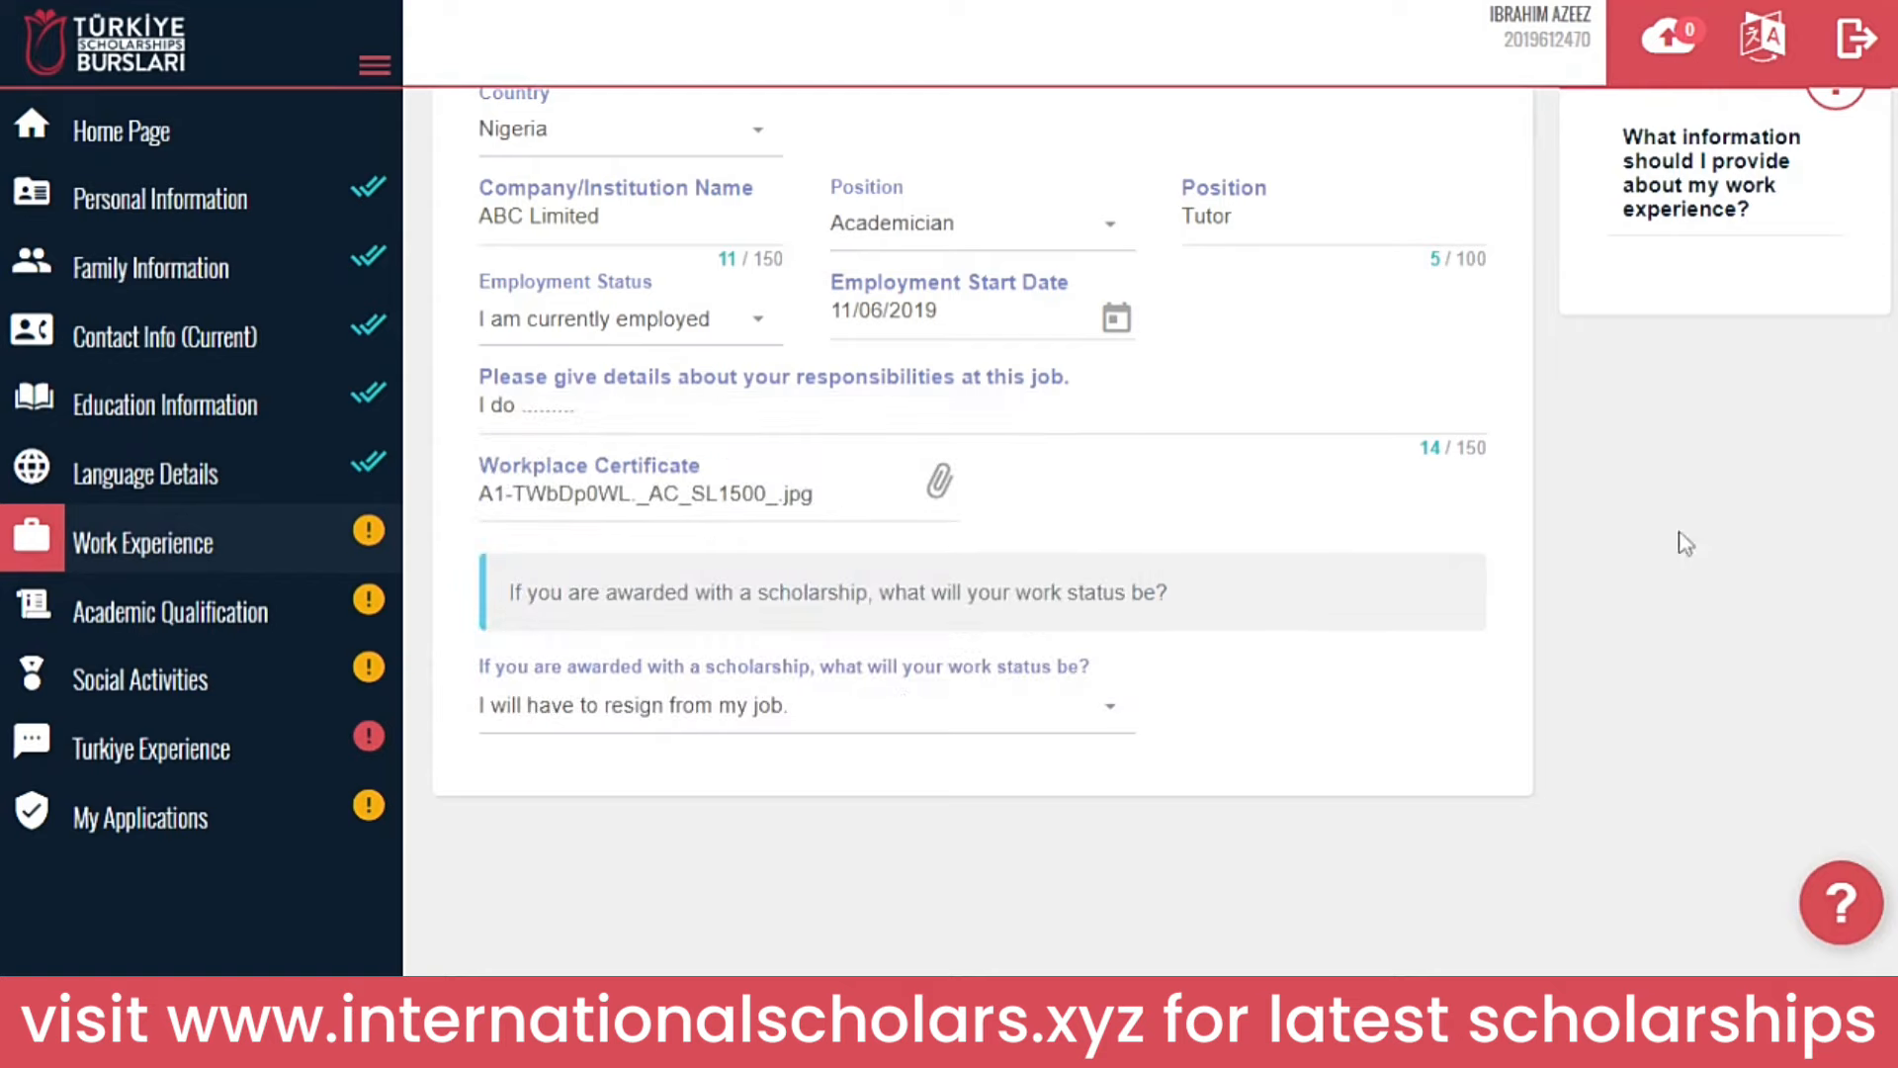
scroll(1581, 445, "up", 3)
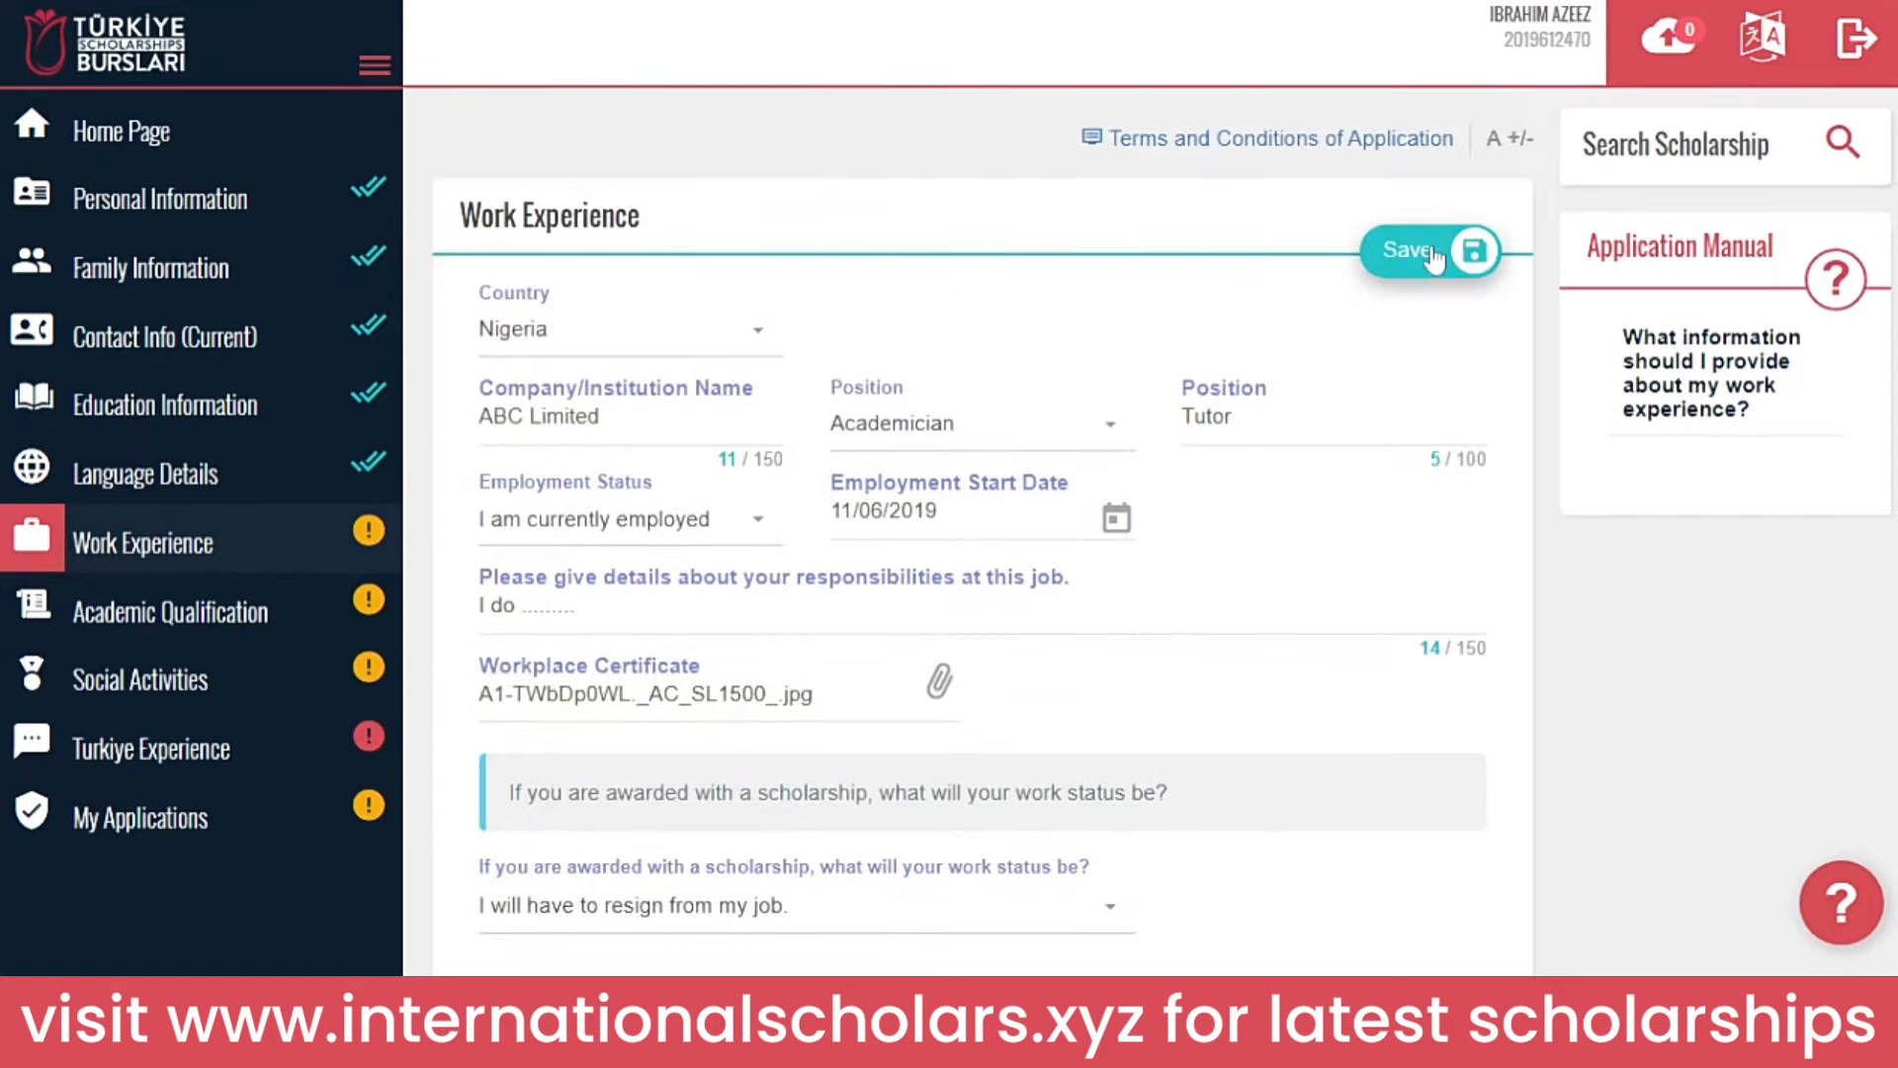
left_click(1432, 255)
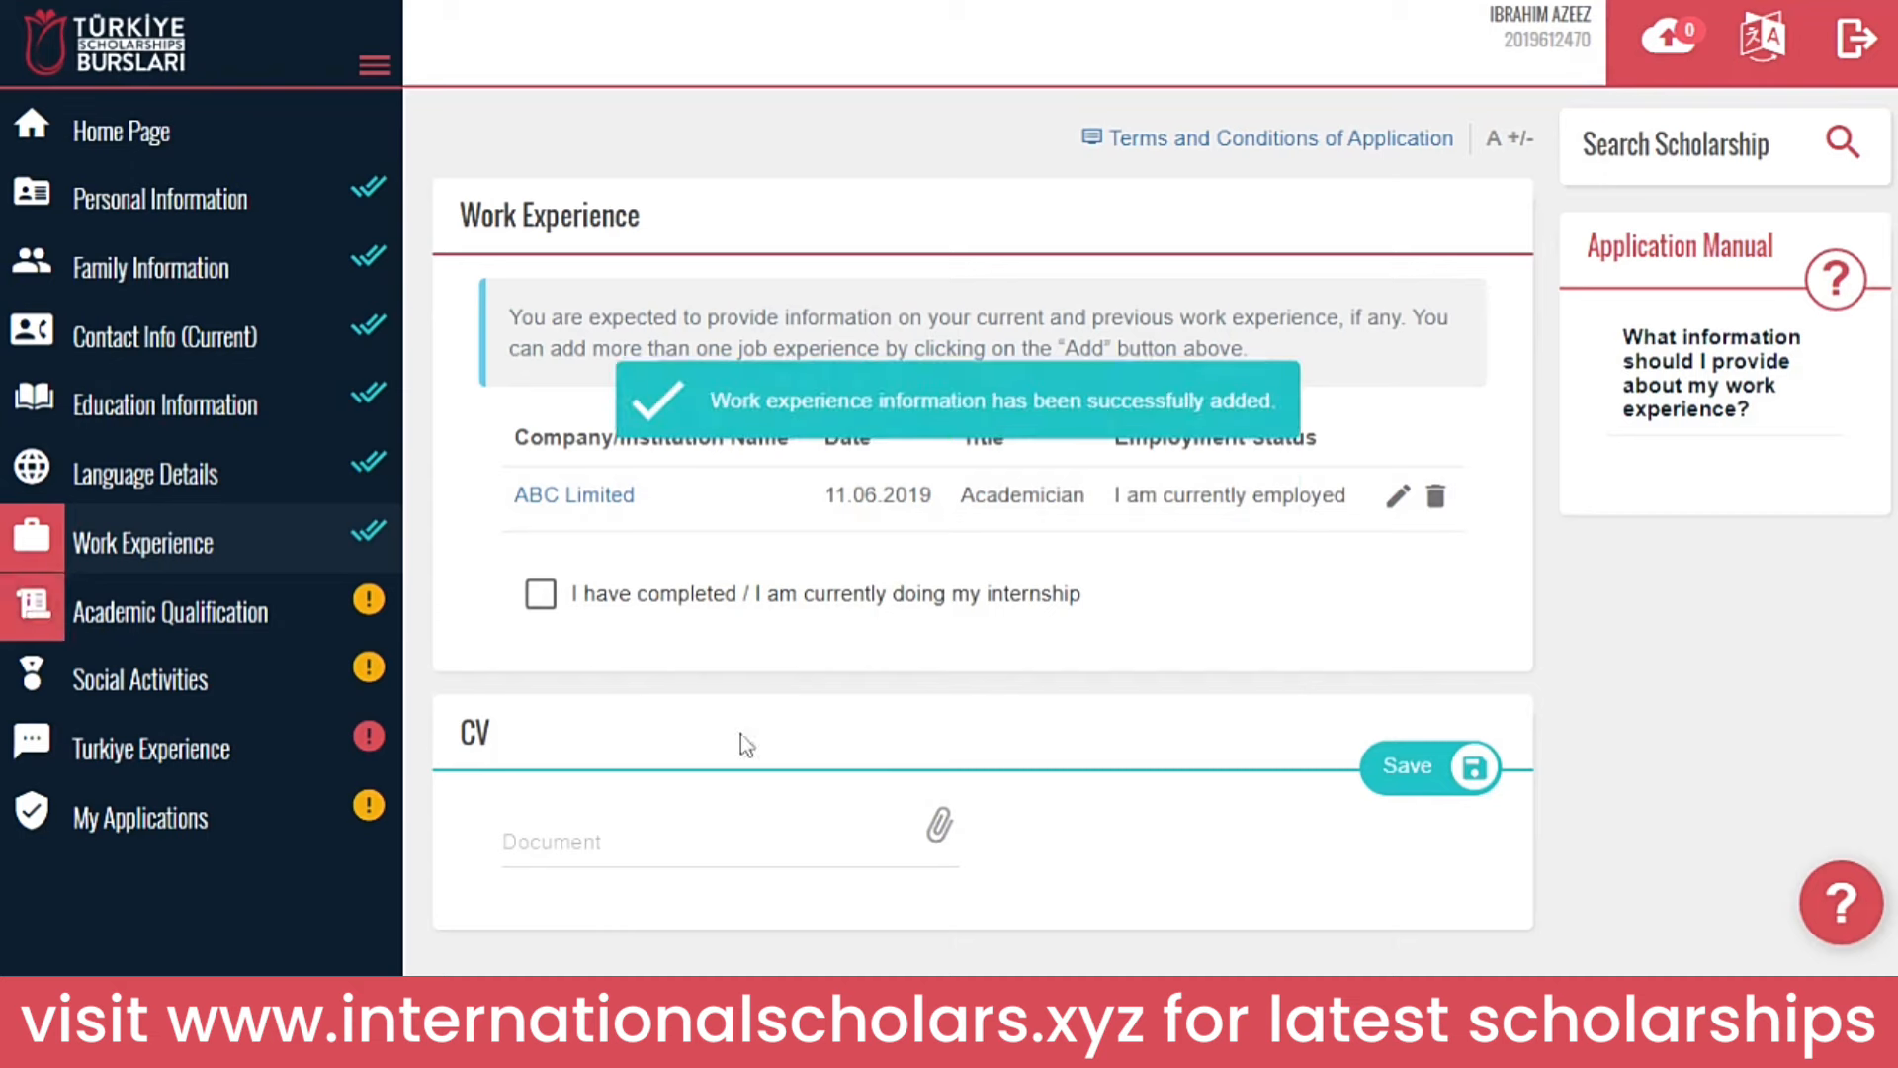
- Begin an Academic Qualification entry, then leave it unsaved for Social Activities
left_click(306, 619)
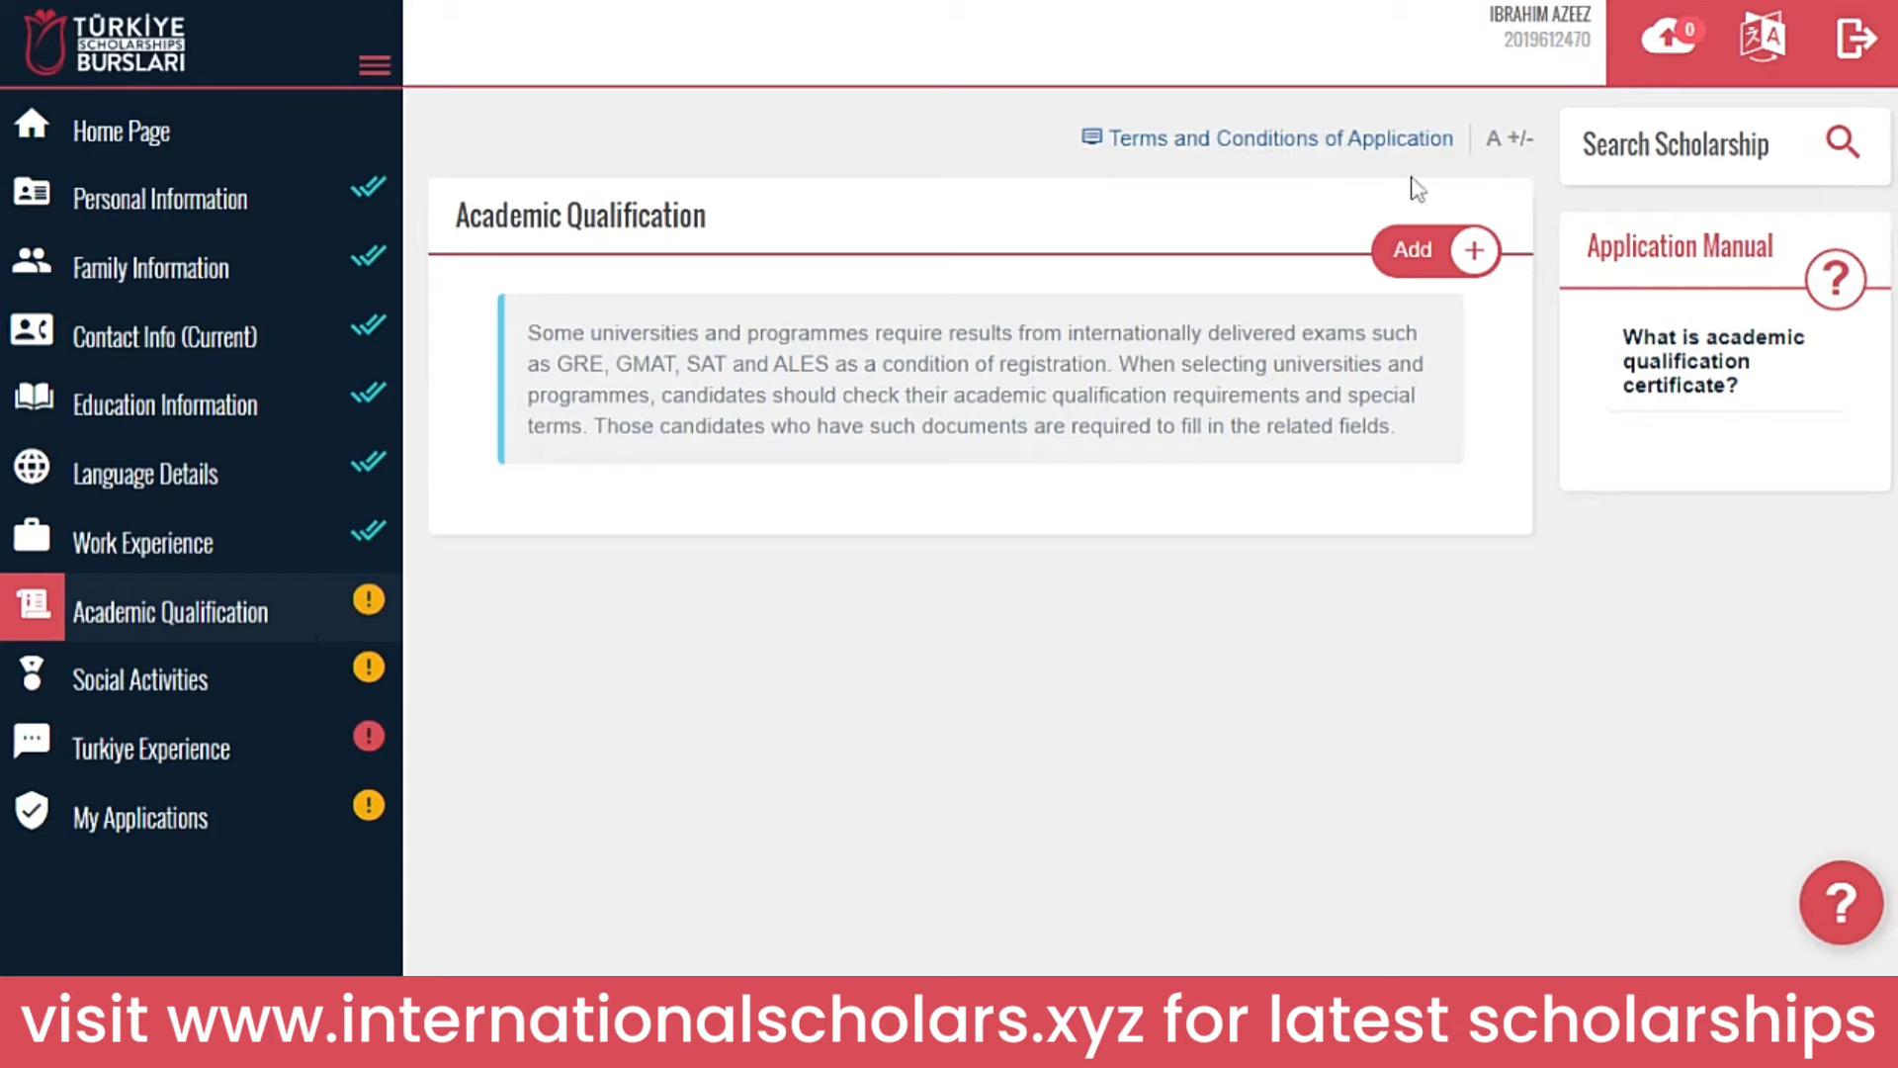
left_click(1418, 249)
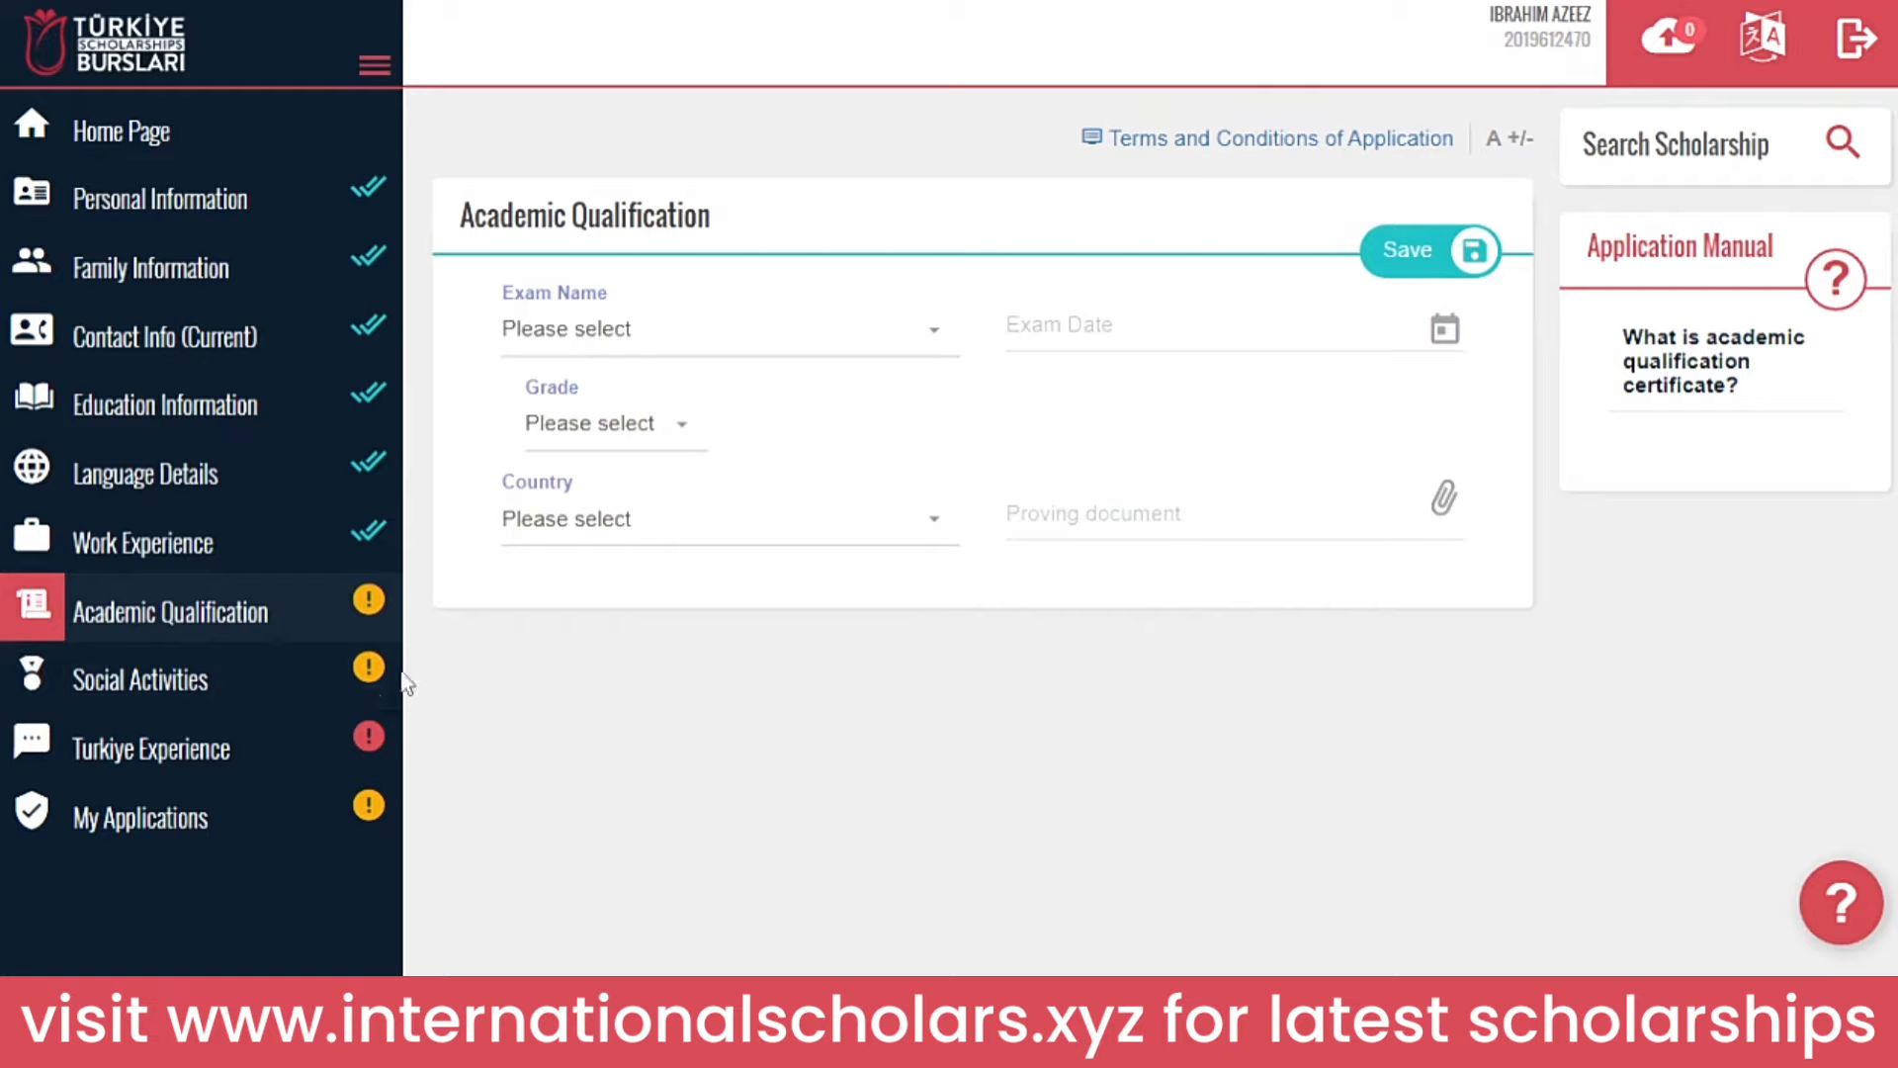
left_click(273, 692)
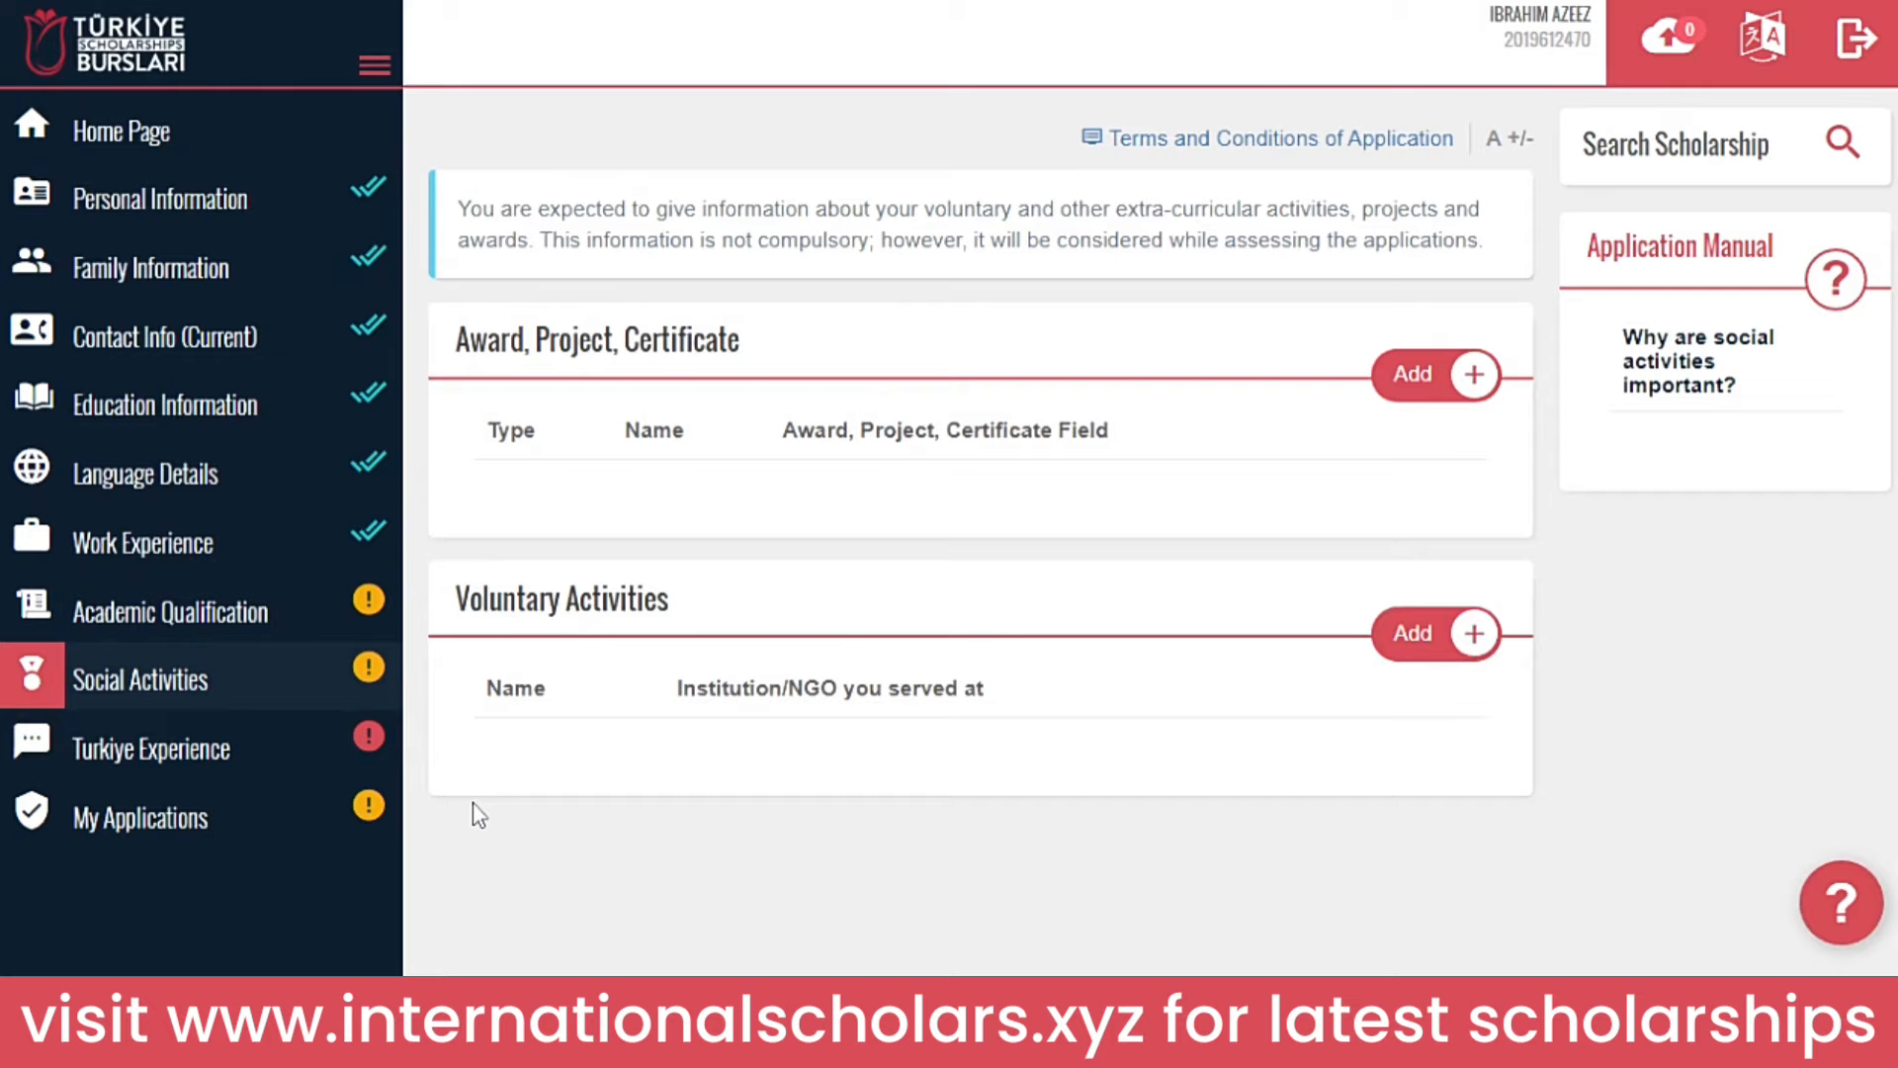
- Edit Turkiye Experience to cite Social Media as the source, save, and go to Home Page
left_click(312, 750)
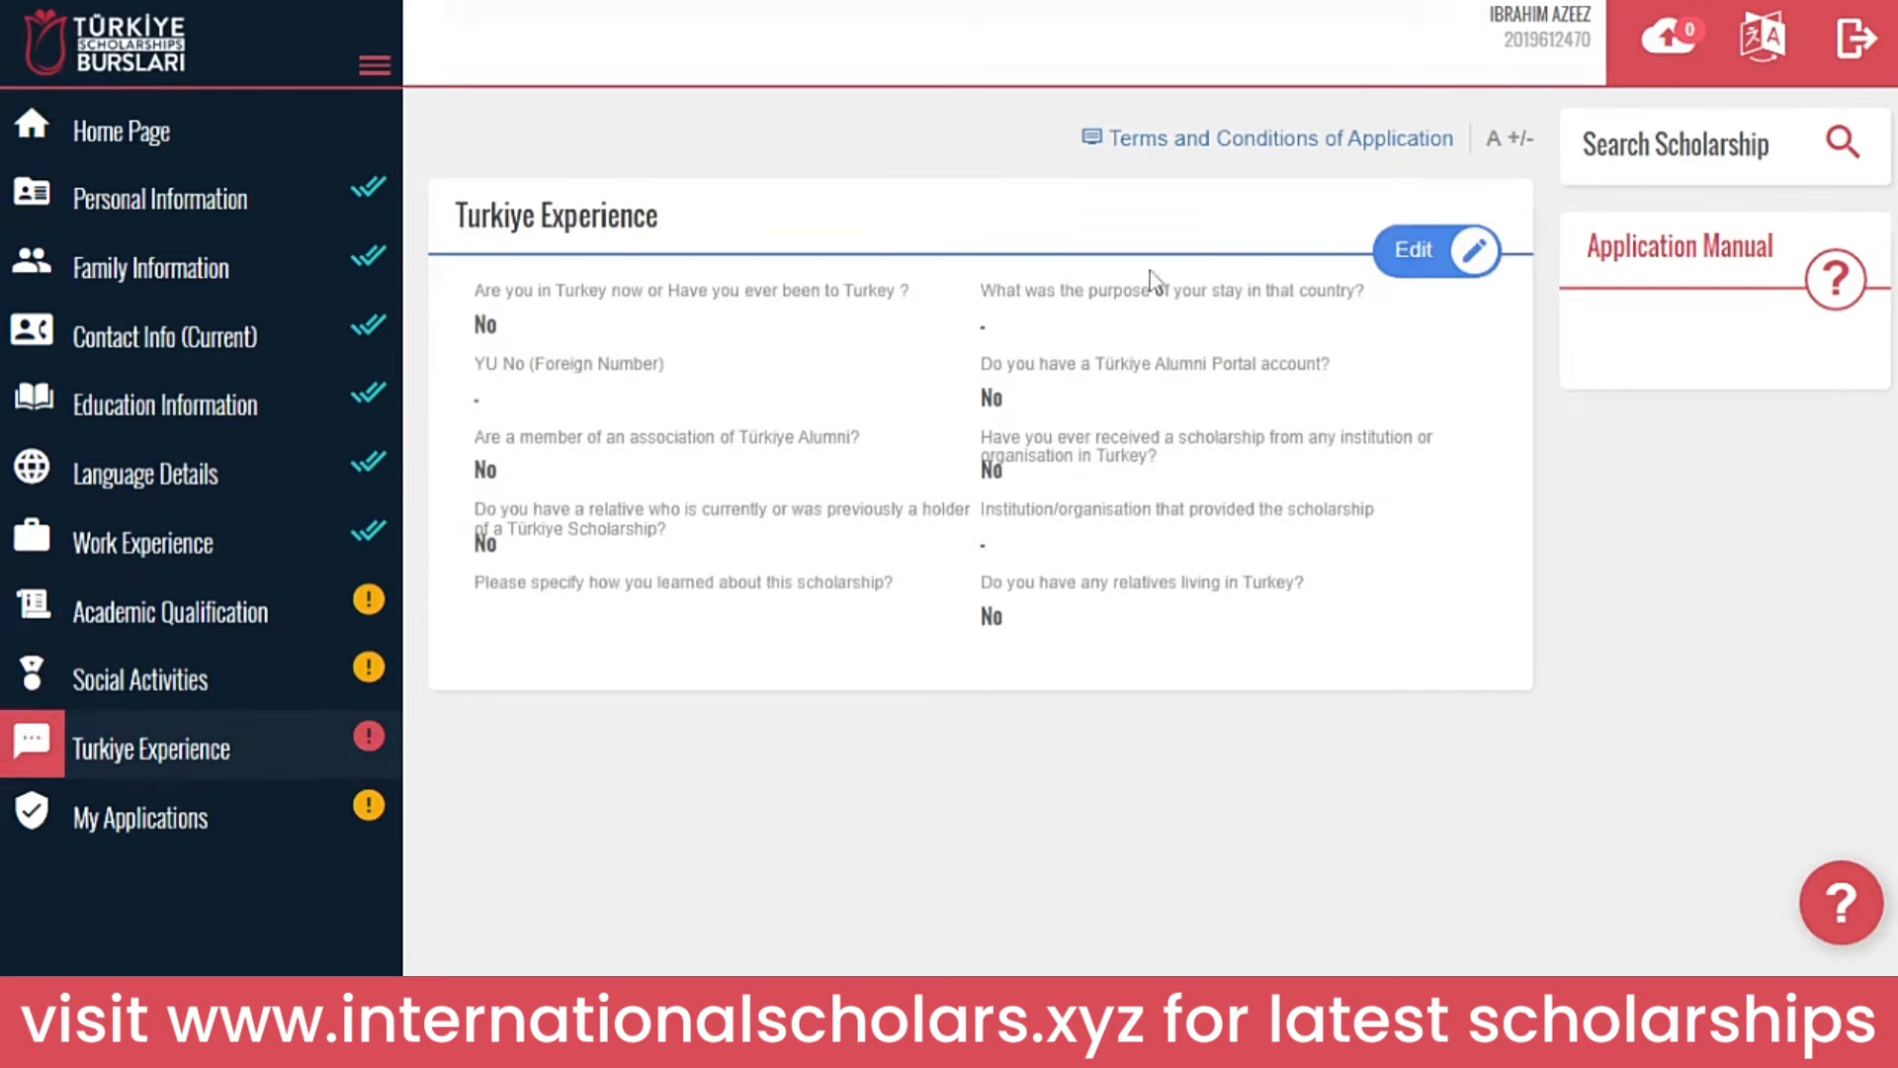
left_click(1468, 252)
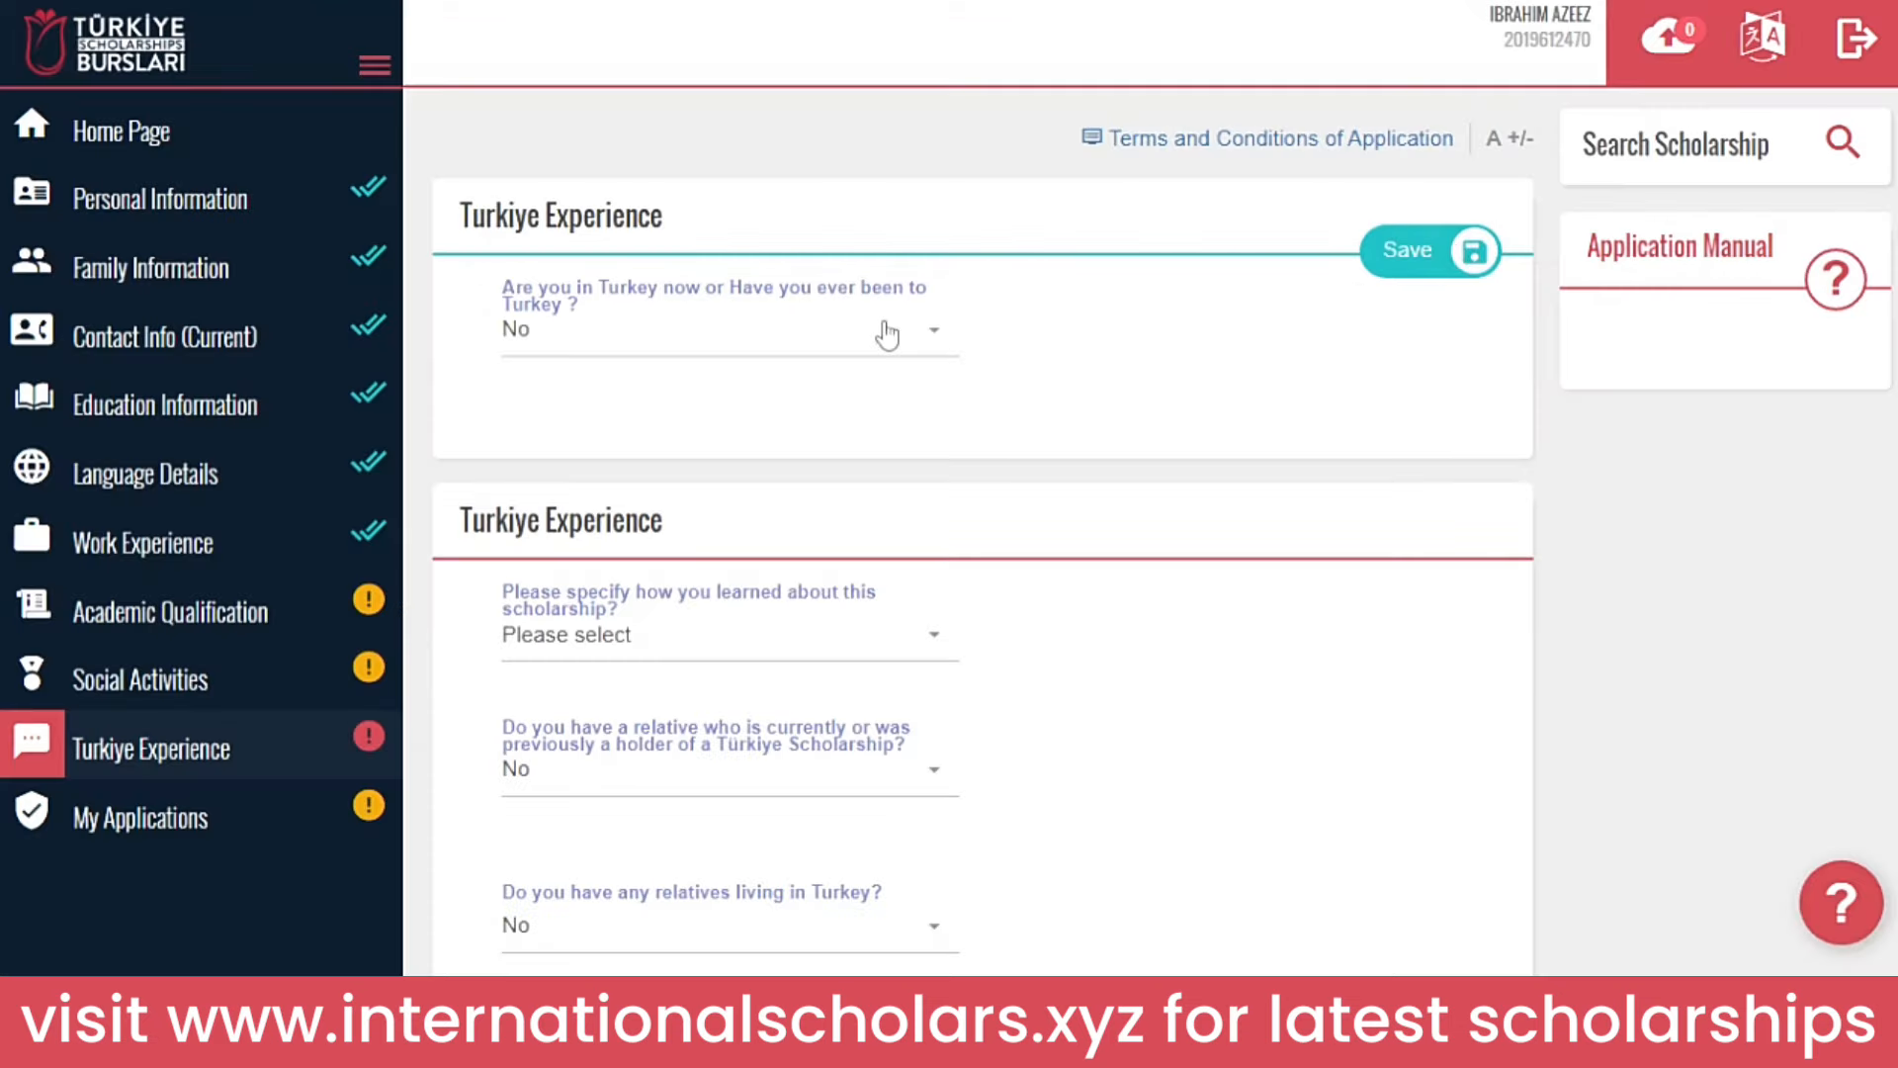
left_click(767, 634)
left_click(1097, 641)
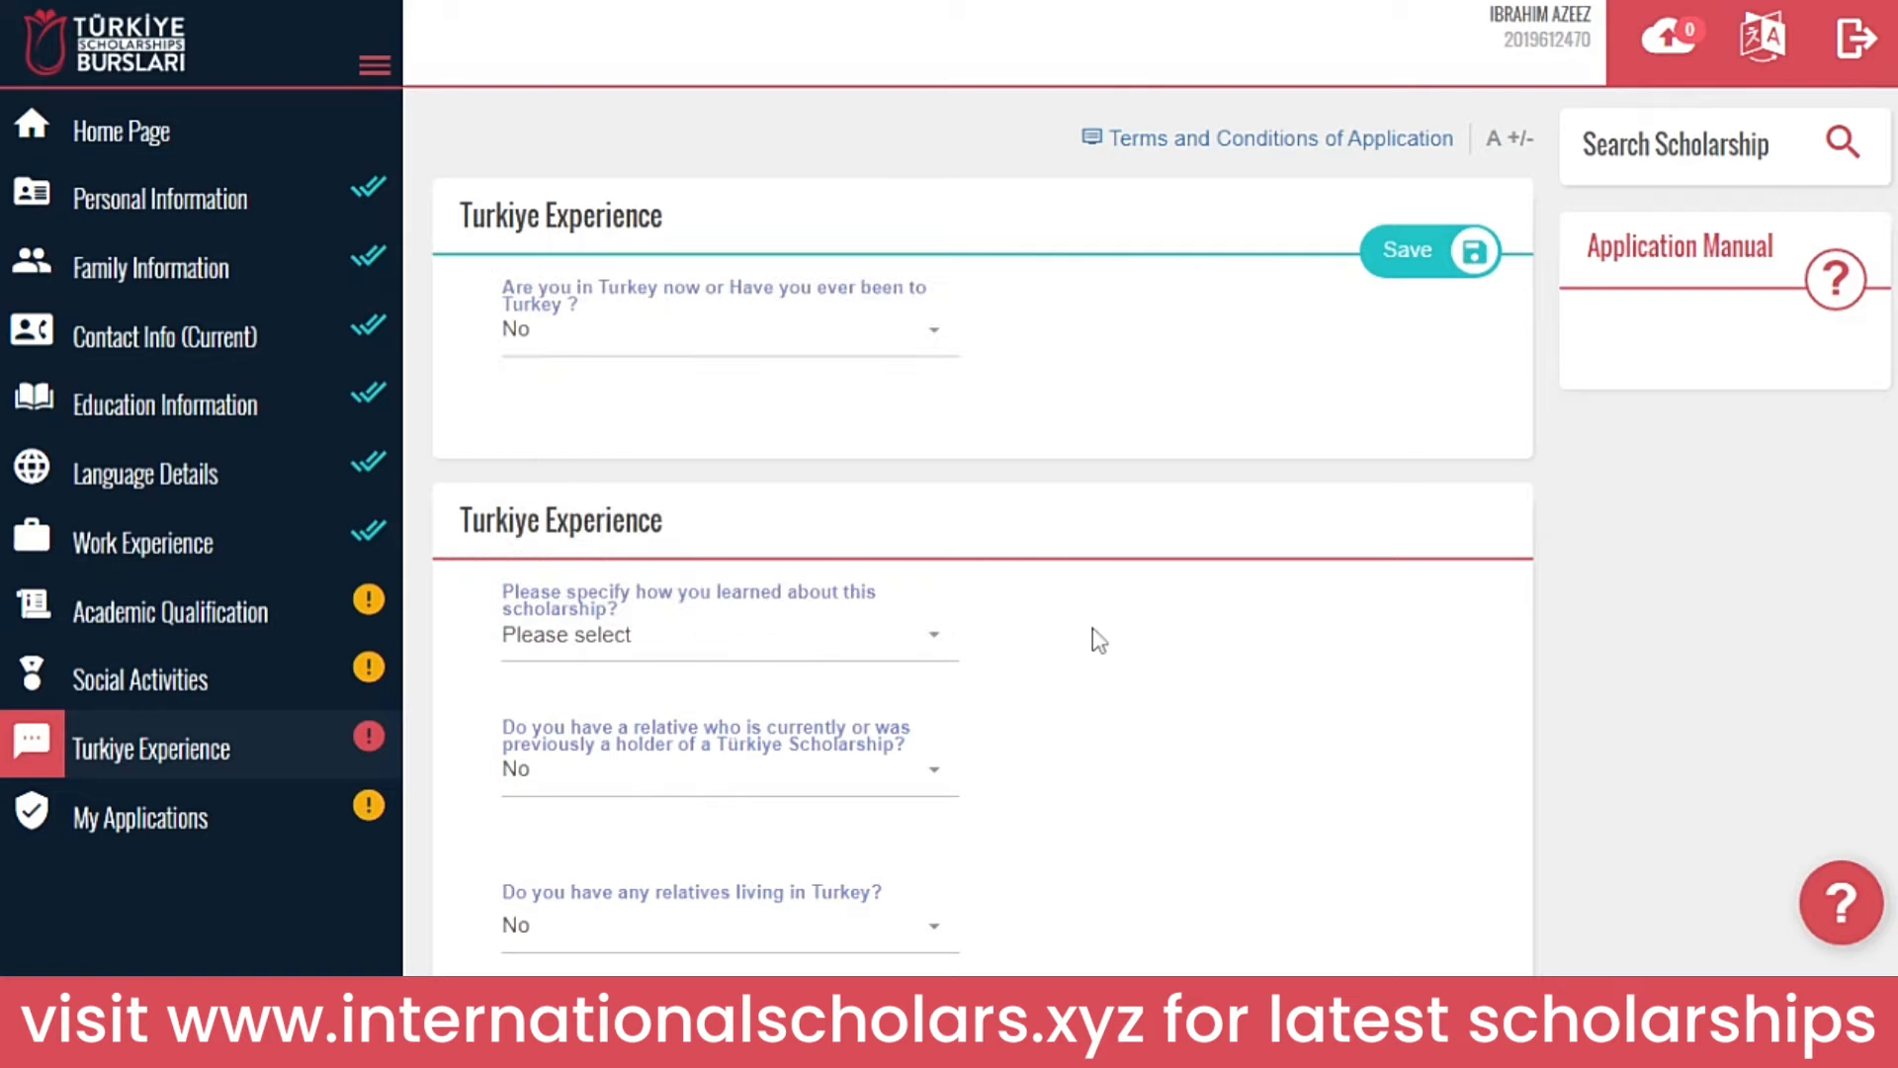
left_click(897, 643)
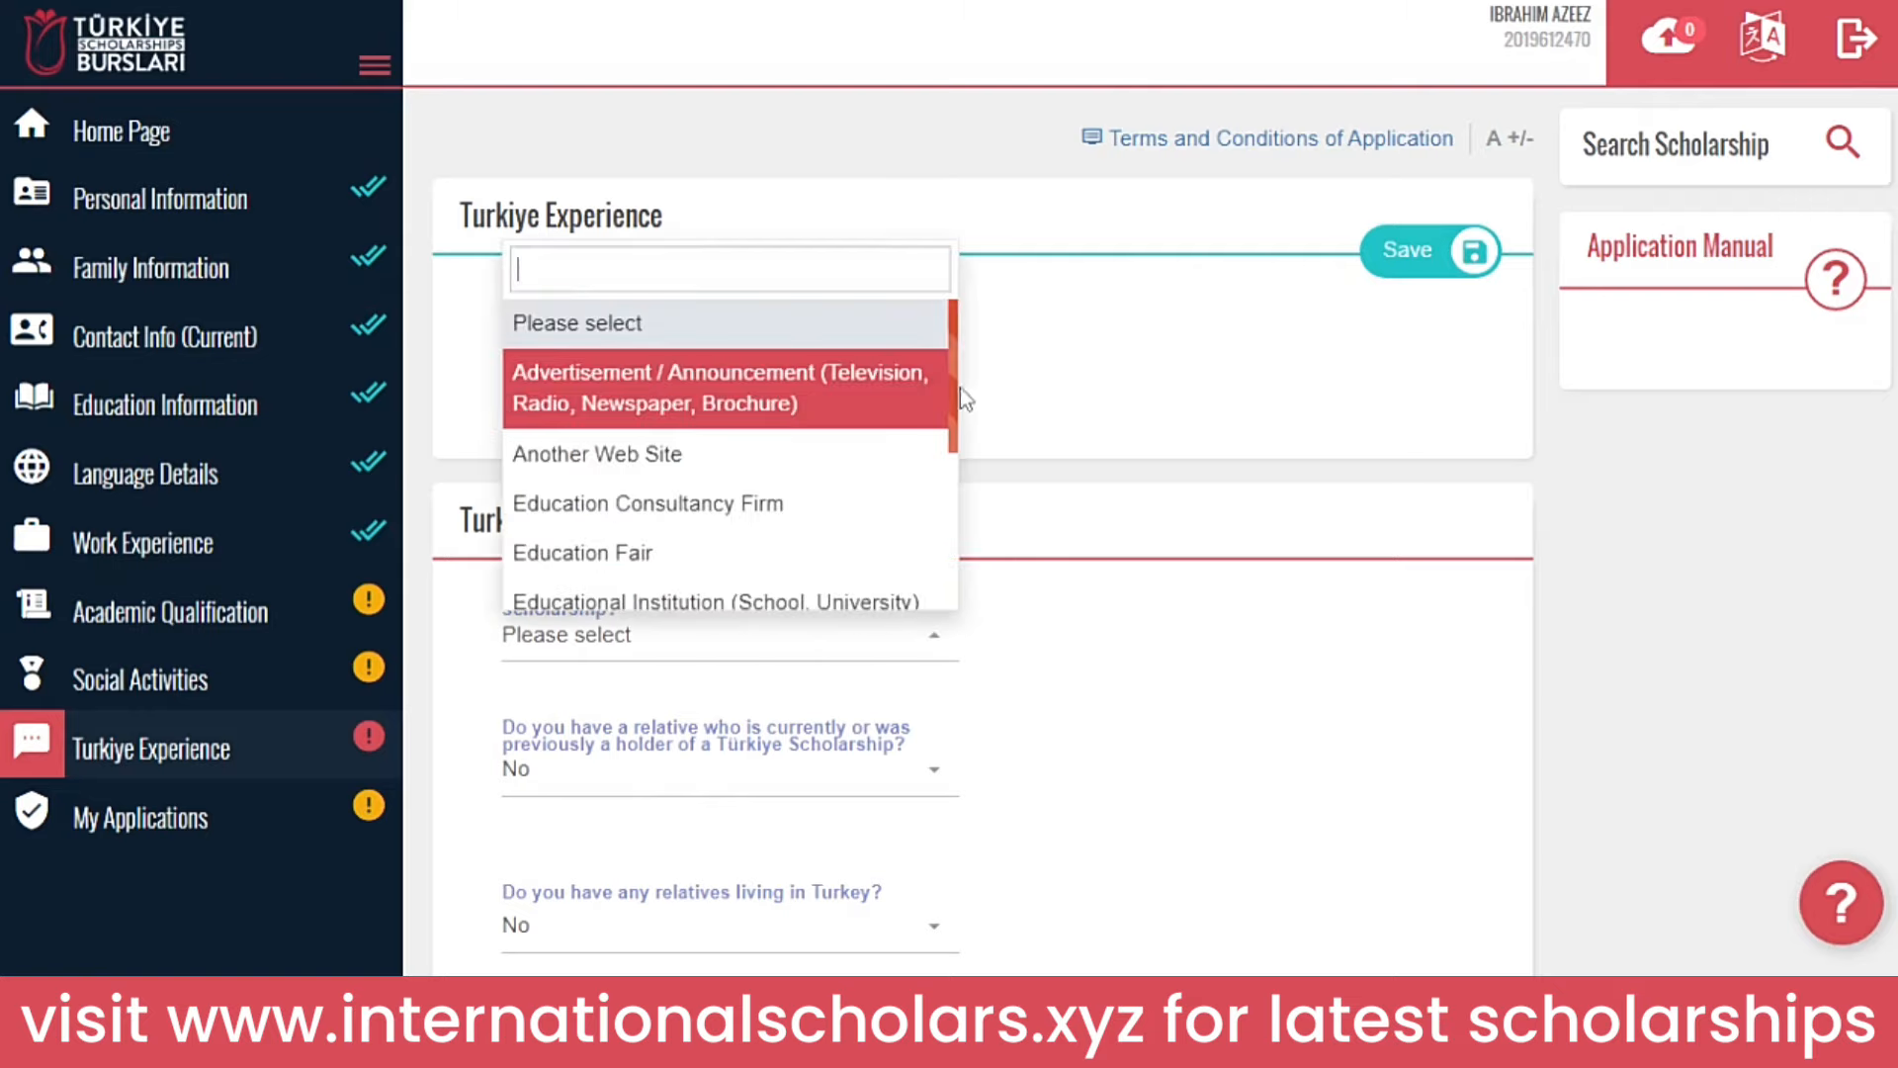
left_click_drag(960, 389, 960, 559)
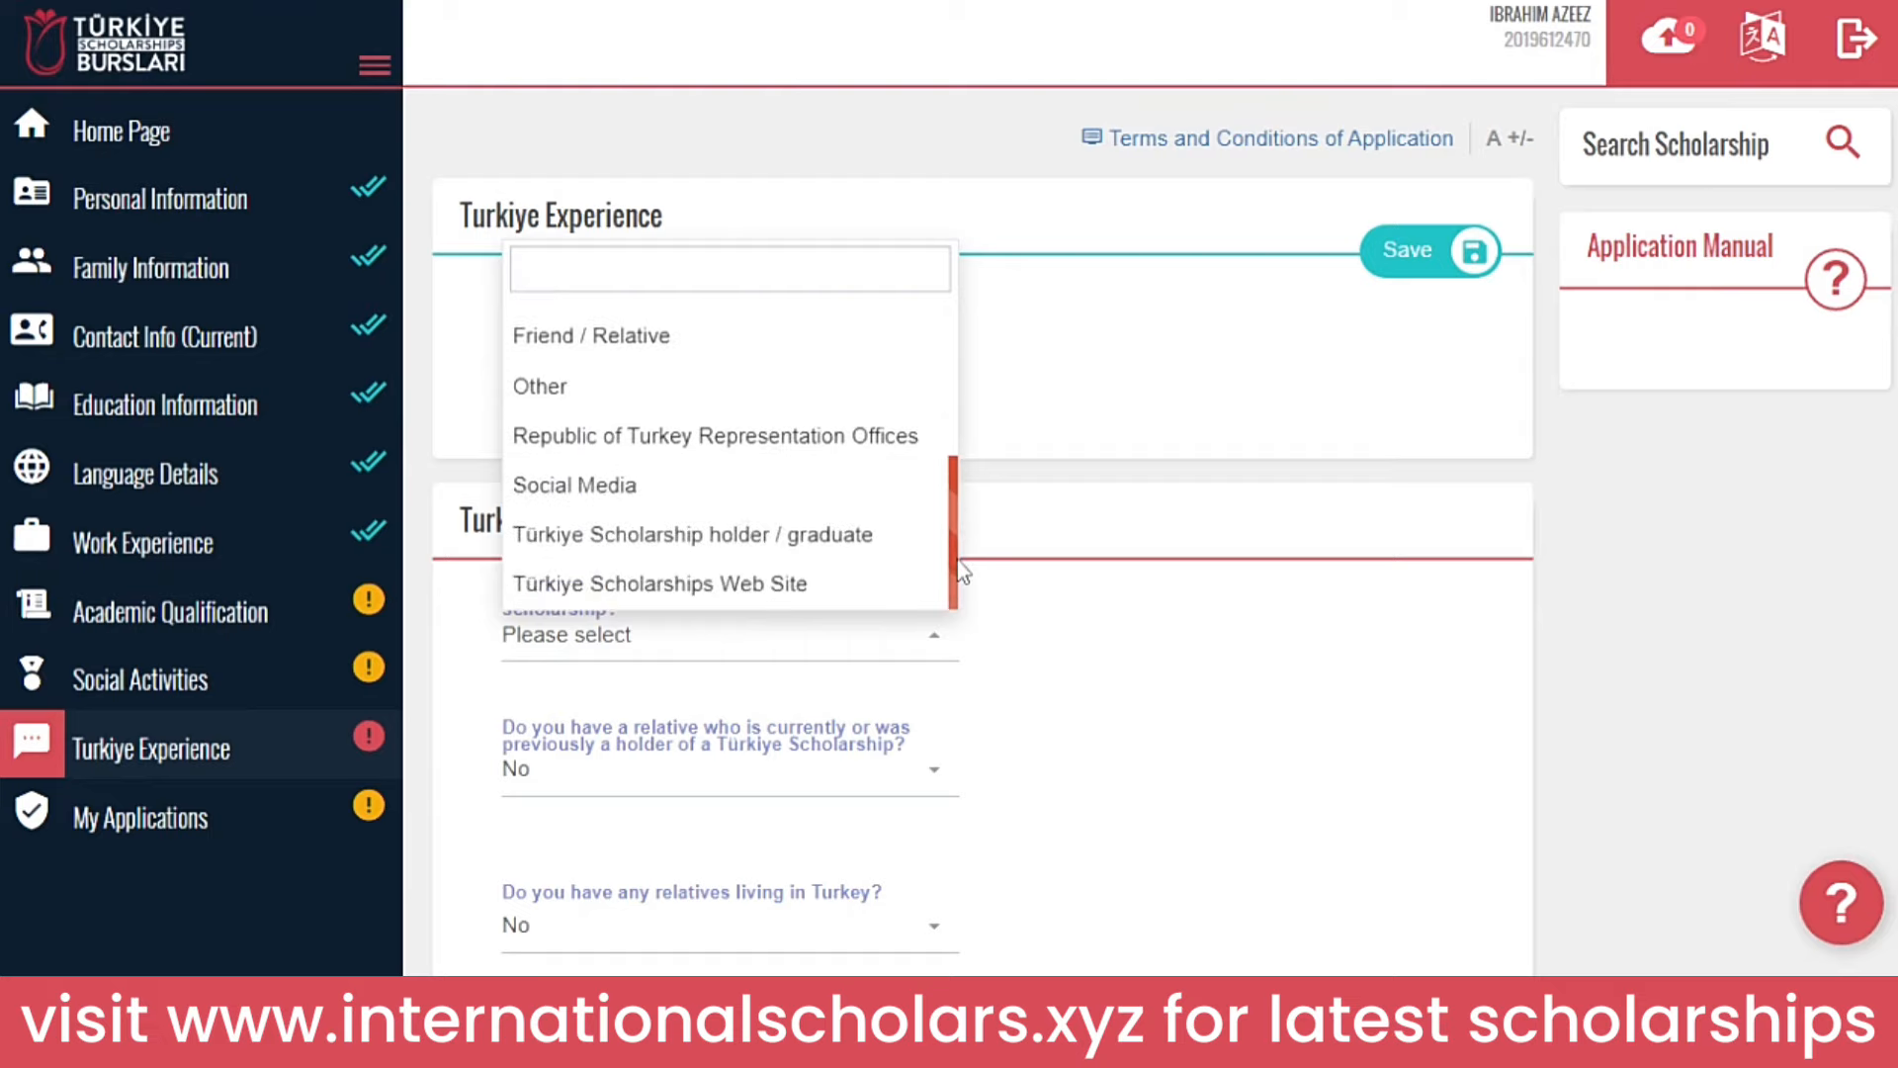
left_click(728, 493)
scroll(981, 514, "down", 1)
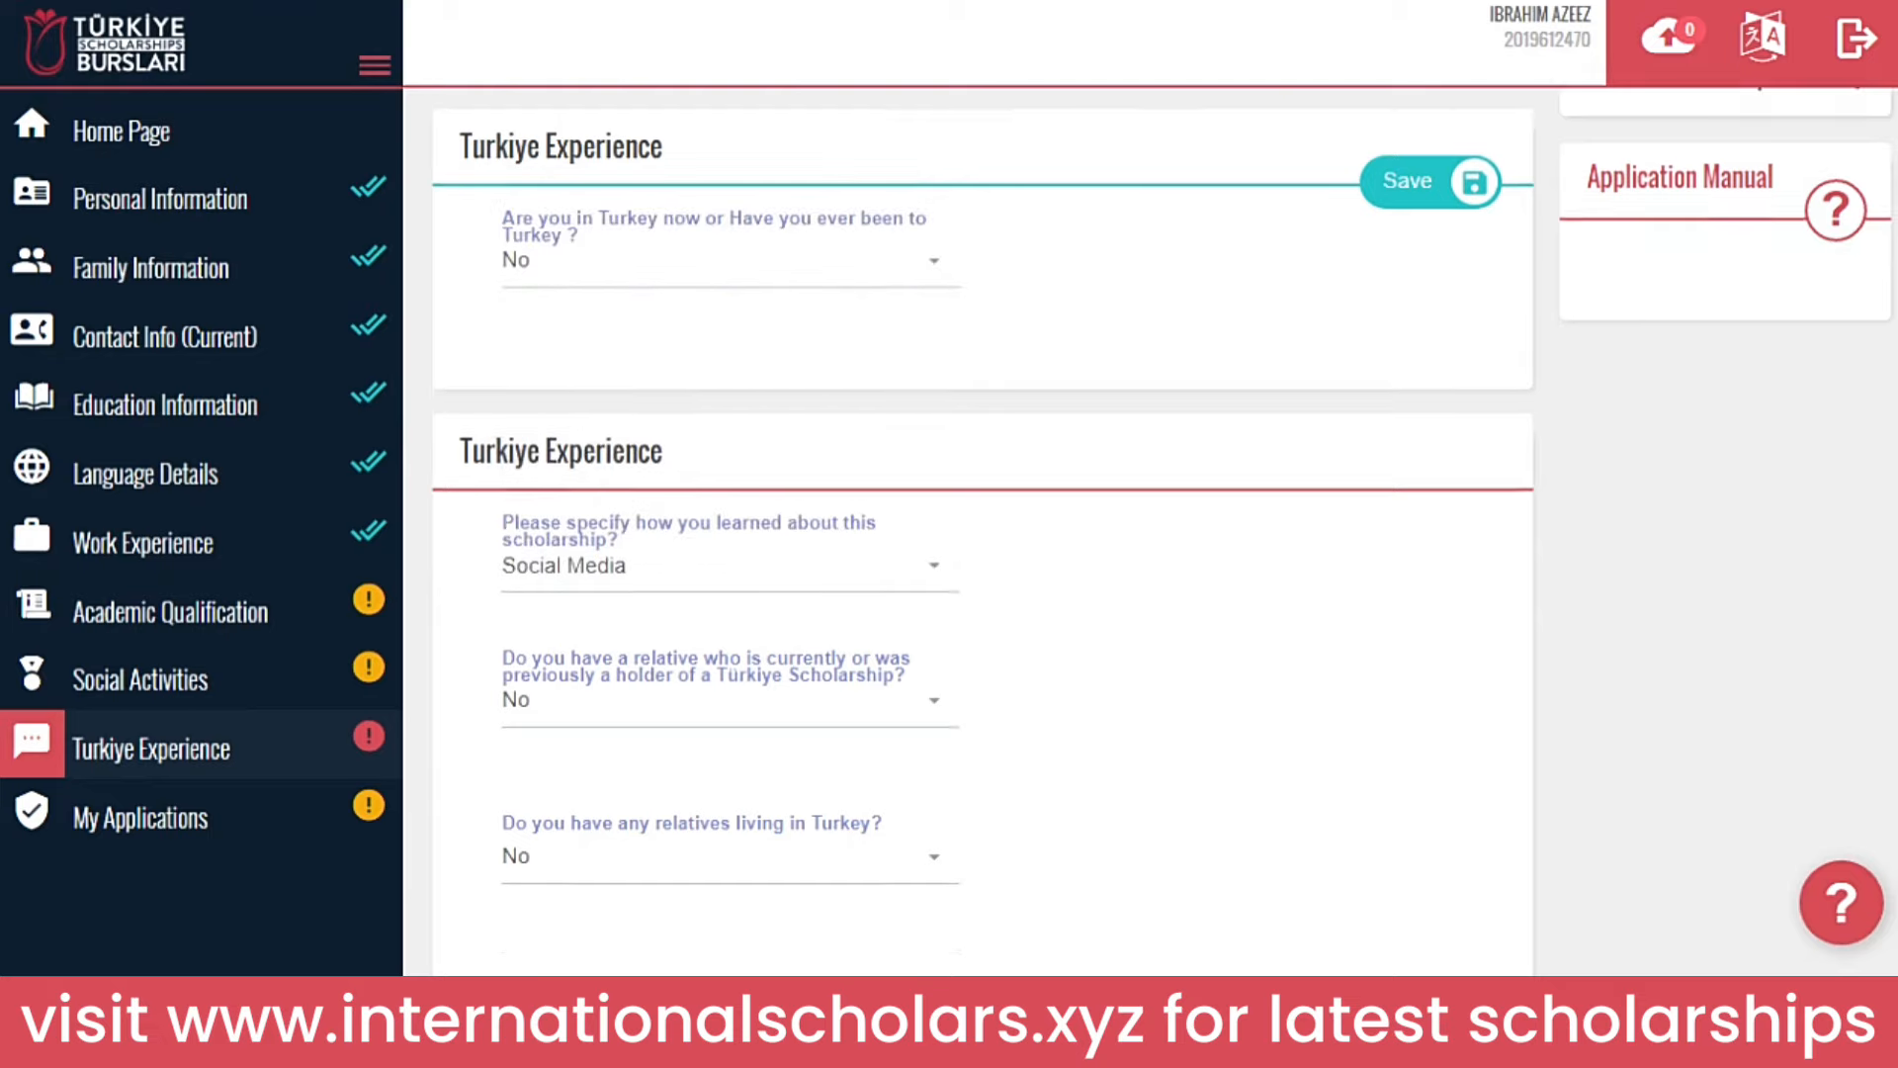
scroll(1192, 749, "down", 2)
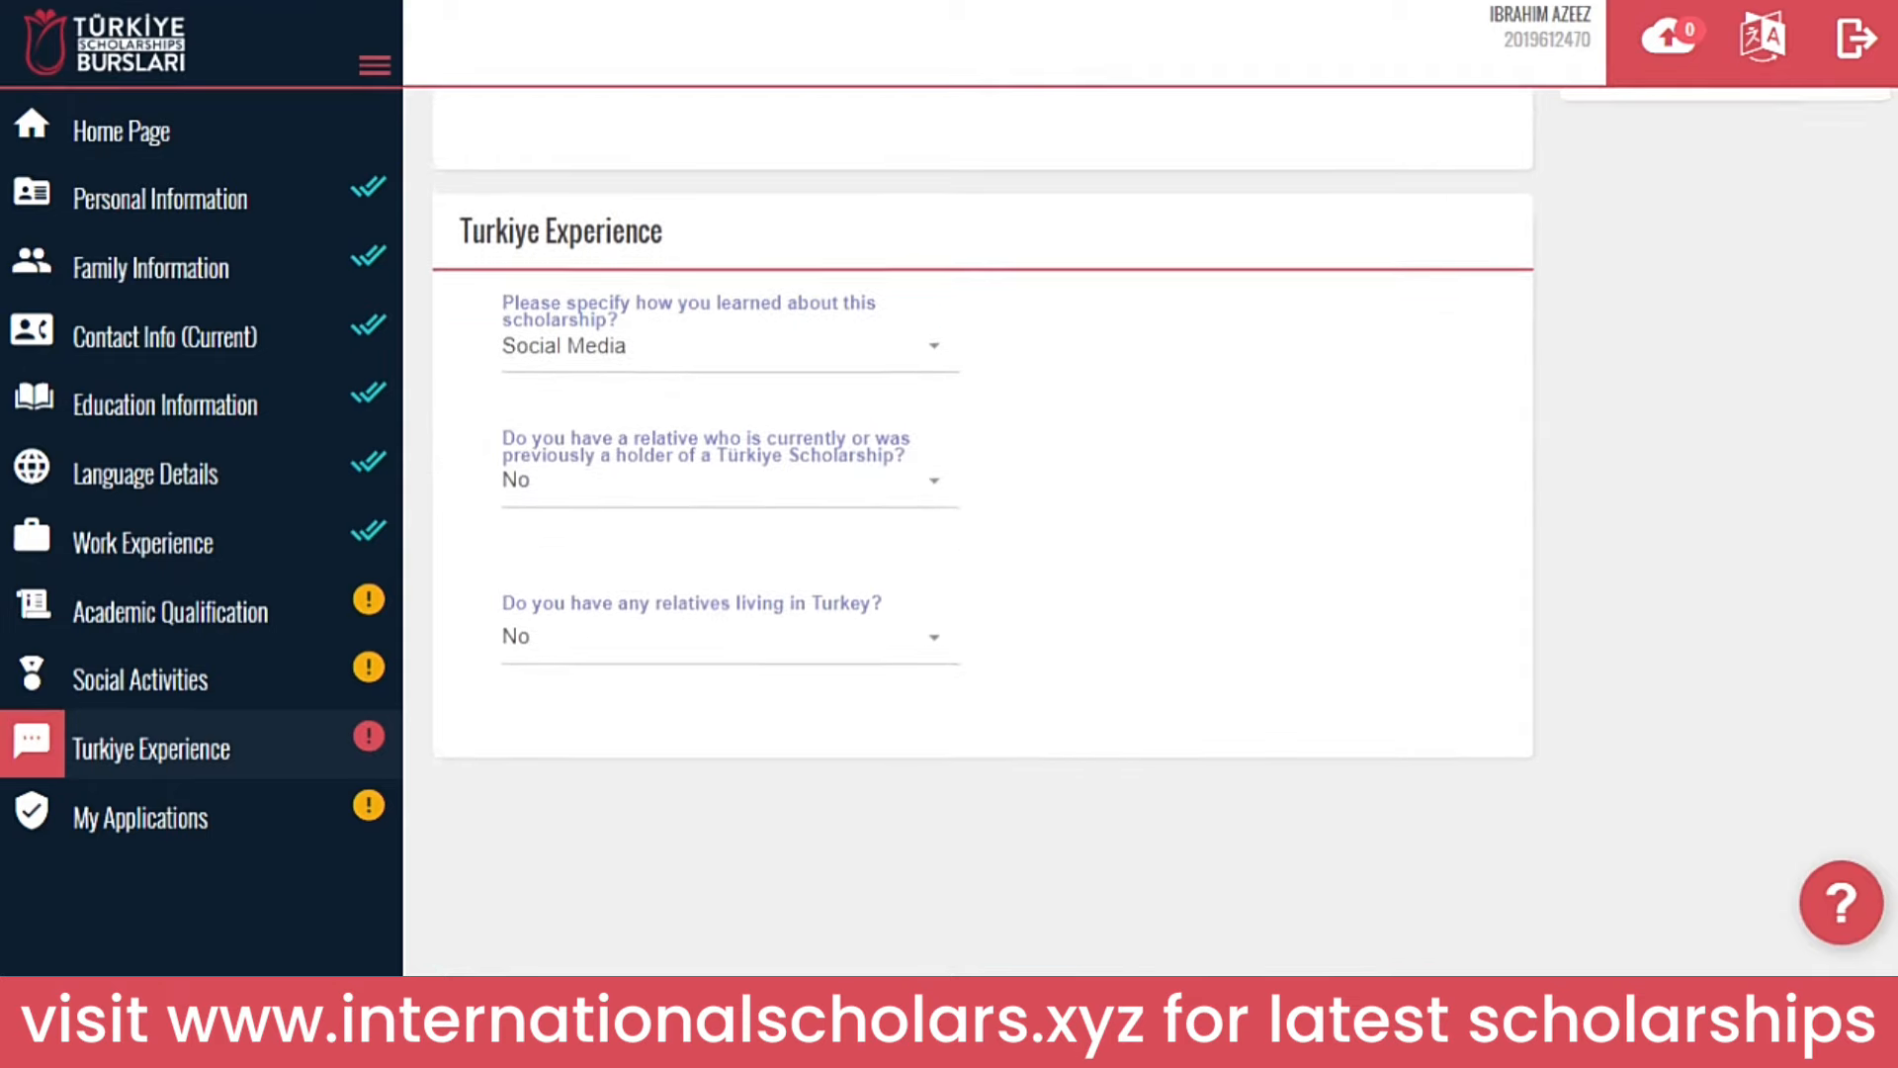
scroll(1449, 267, "up", 3)
left_click(1450, 259)
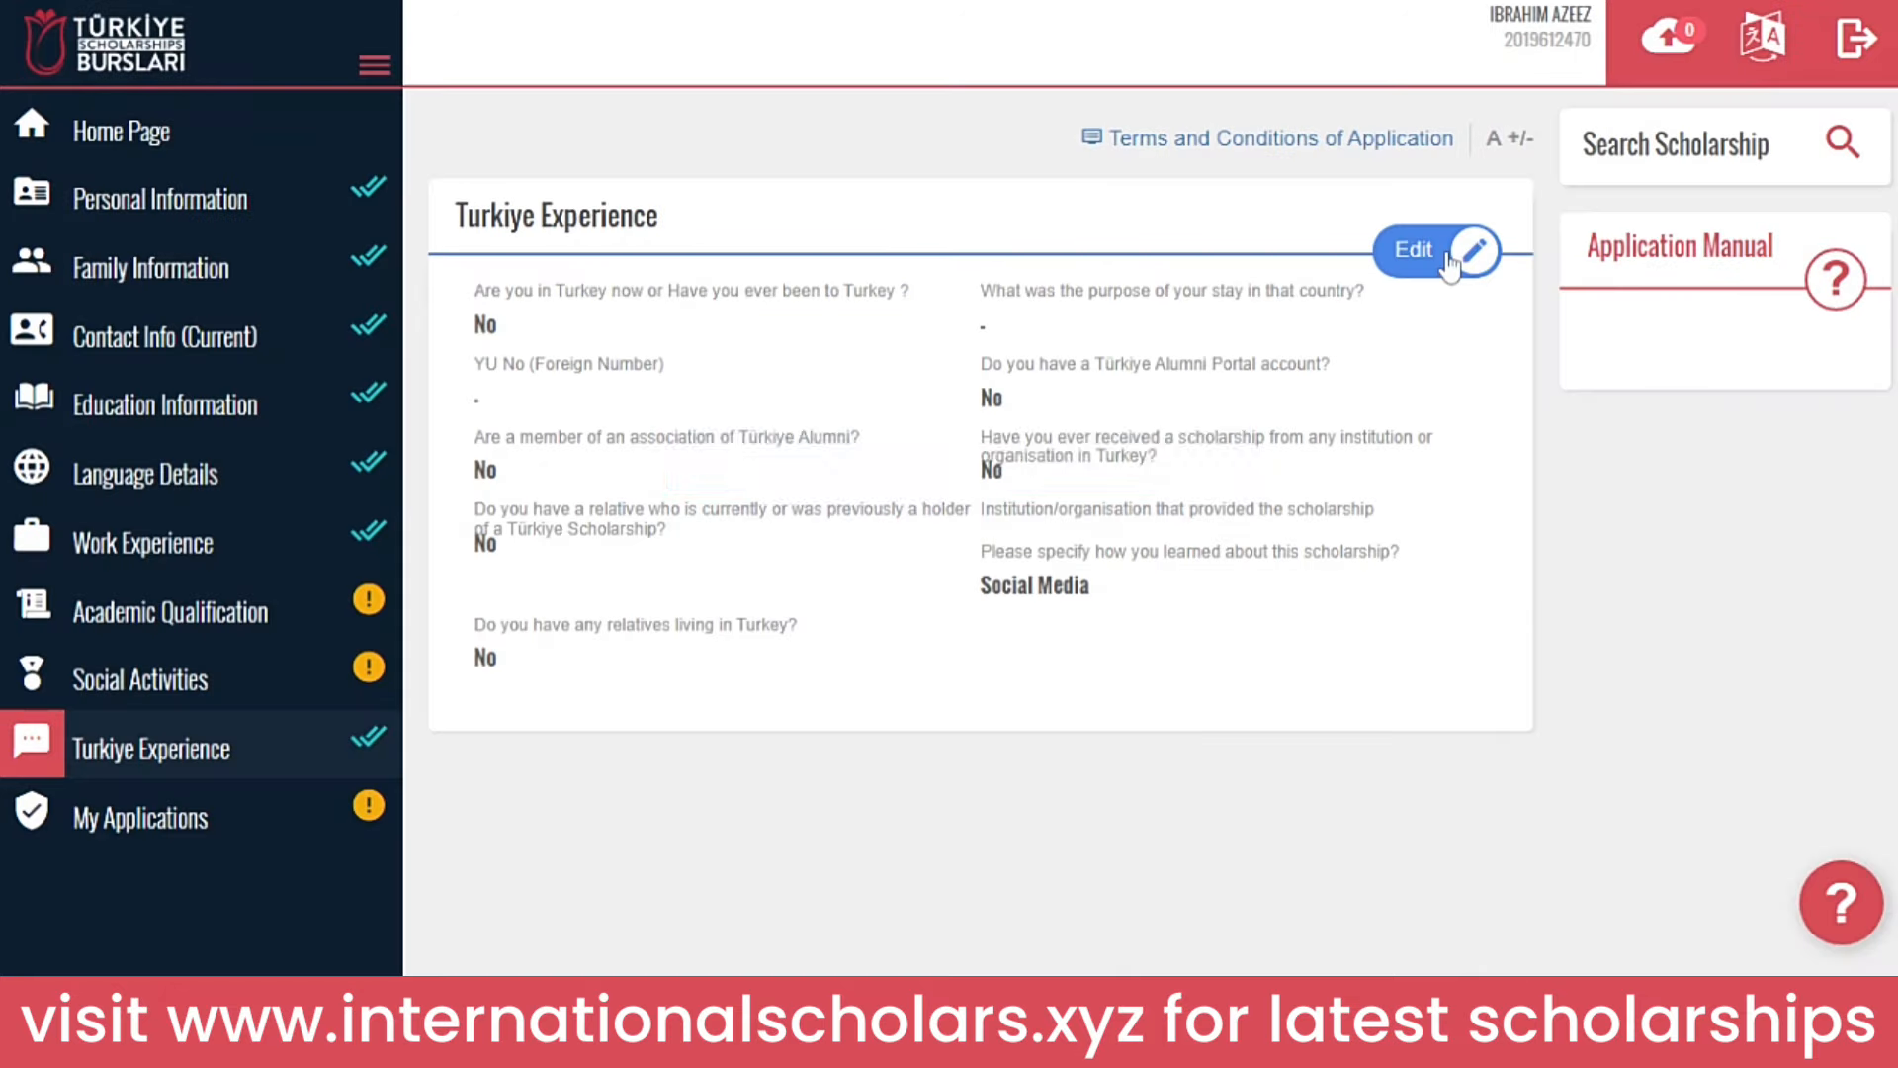
left_click(141, 121)
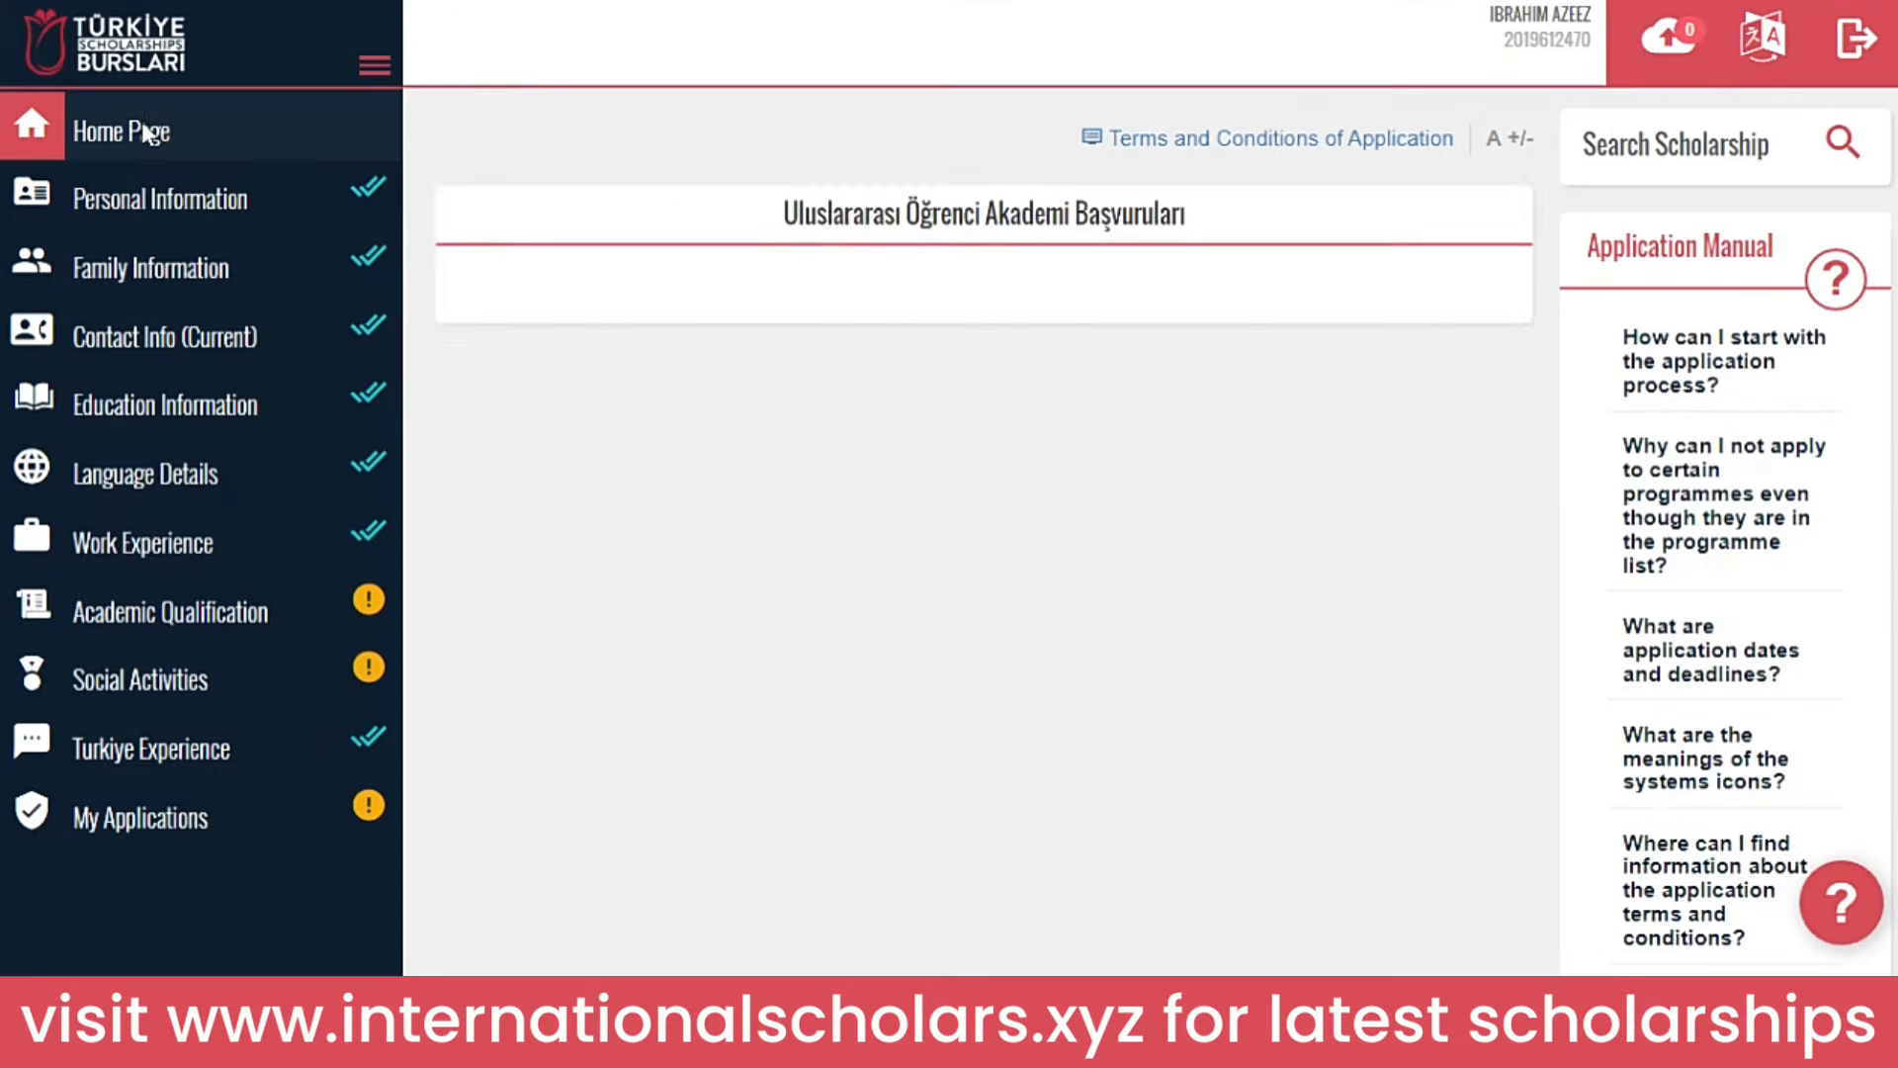